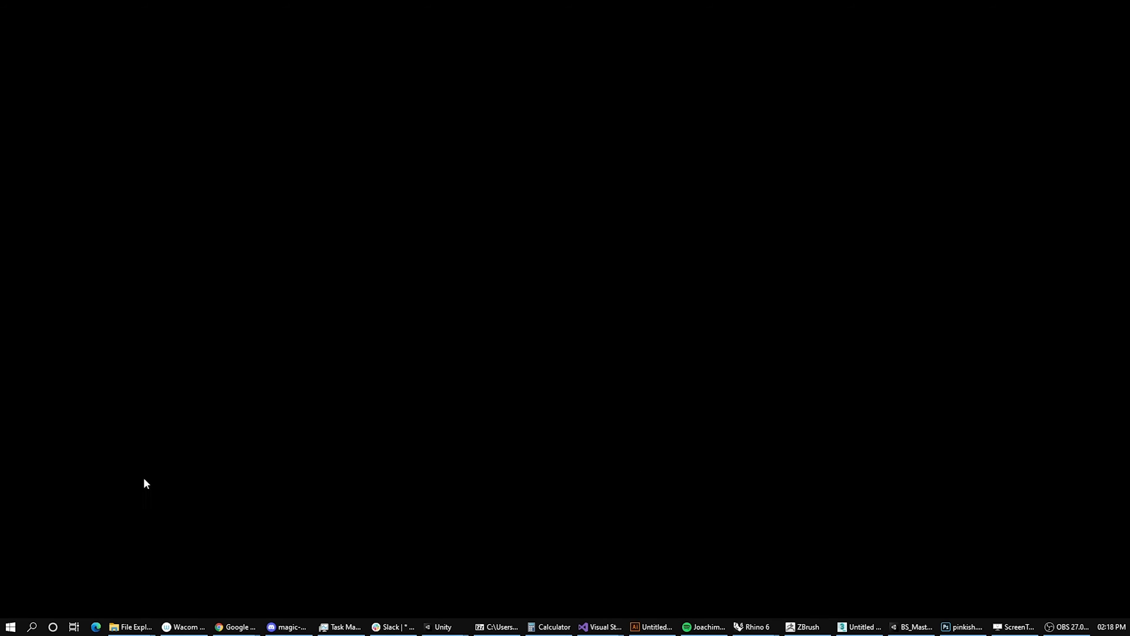
Step: Find and launch Google Earth Pro
left_click(9, 626)
type("ear")
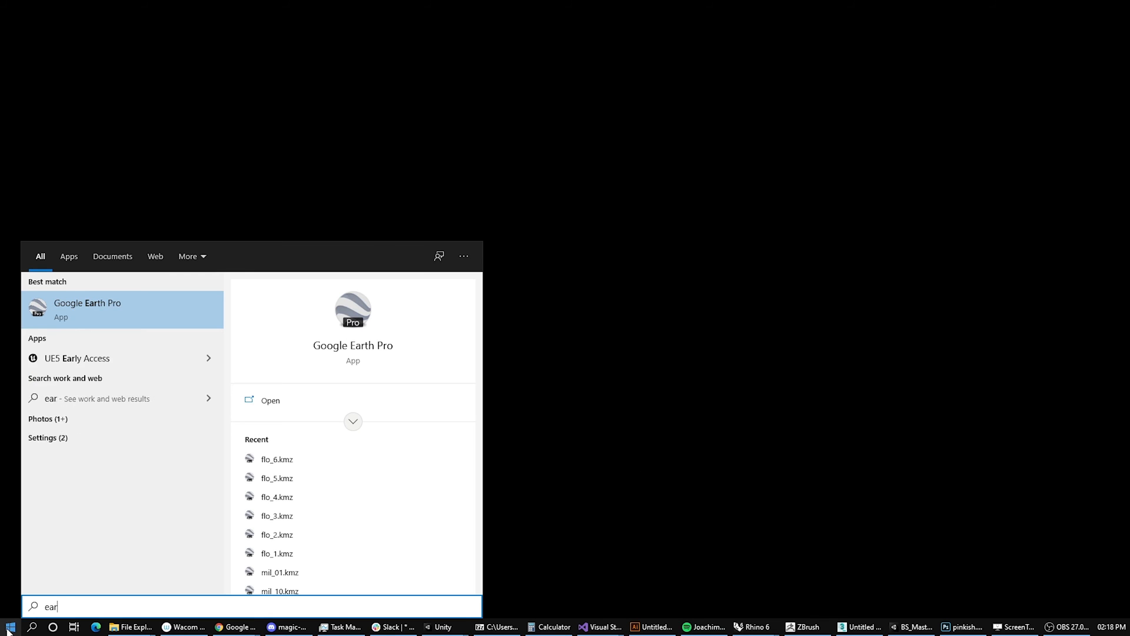
type("th")
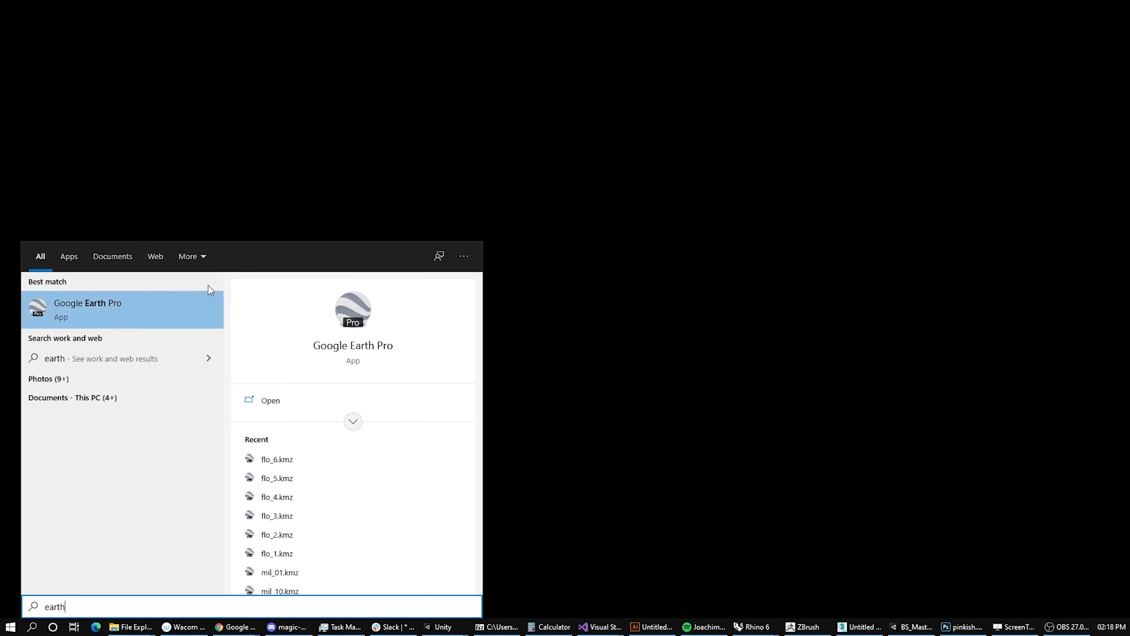
left_click(79, 309)
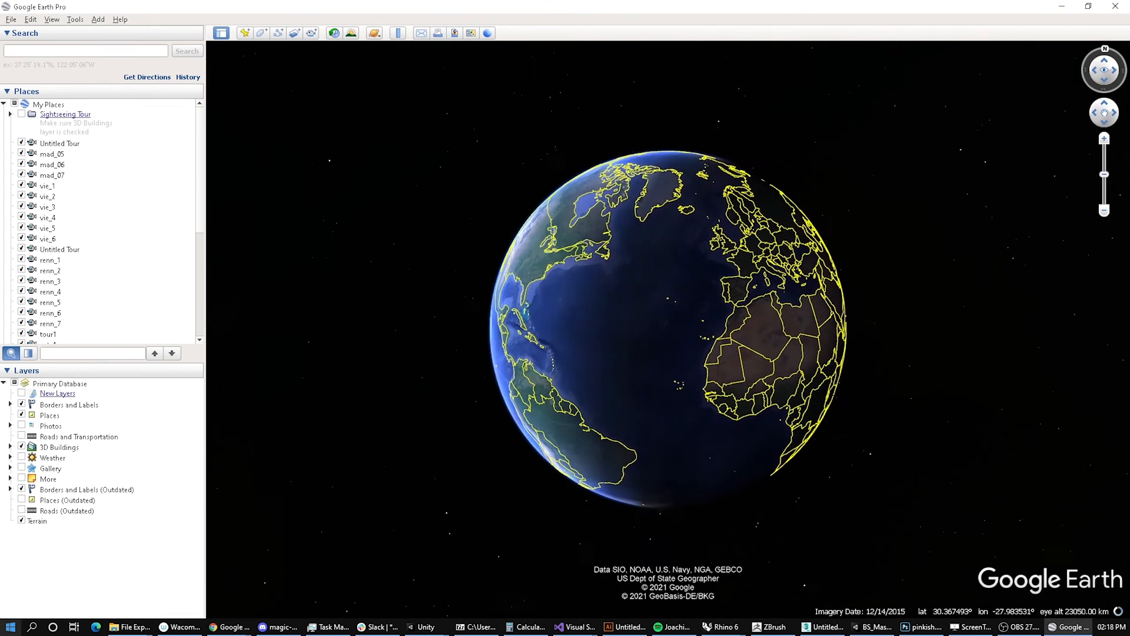
Step: Launch RealityCapture BETA 1.0 alongside the globe program
key("super")
type("reali")
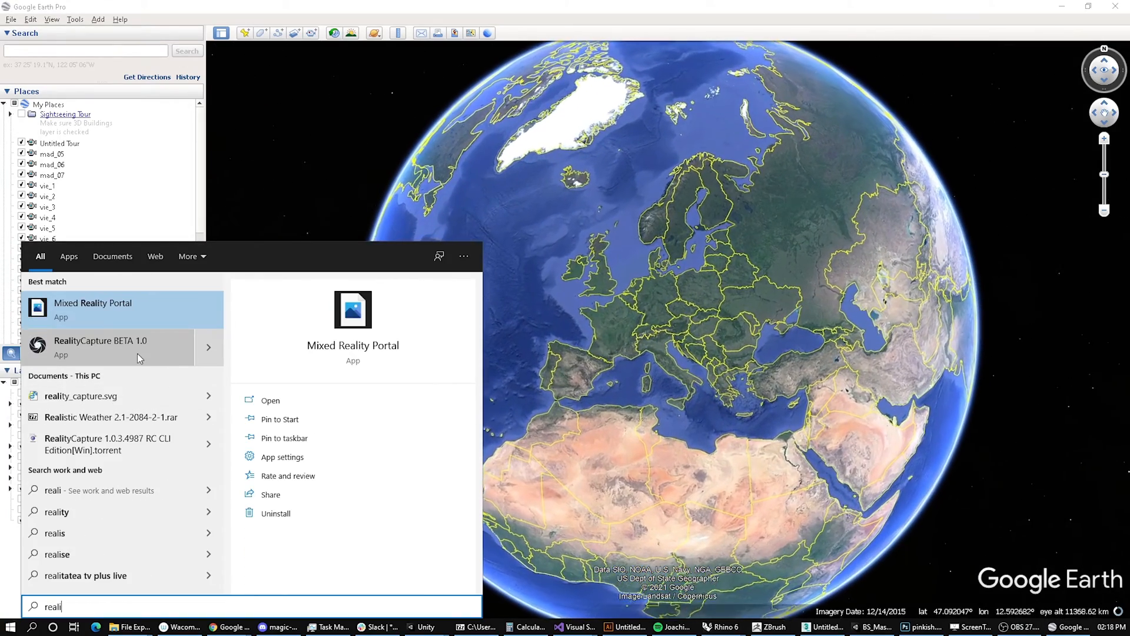
left_click(137, 353)
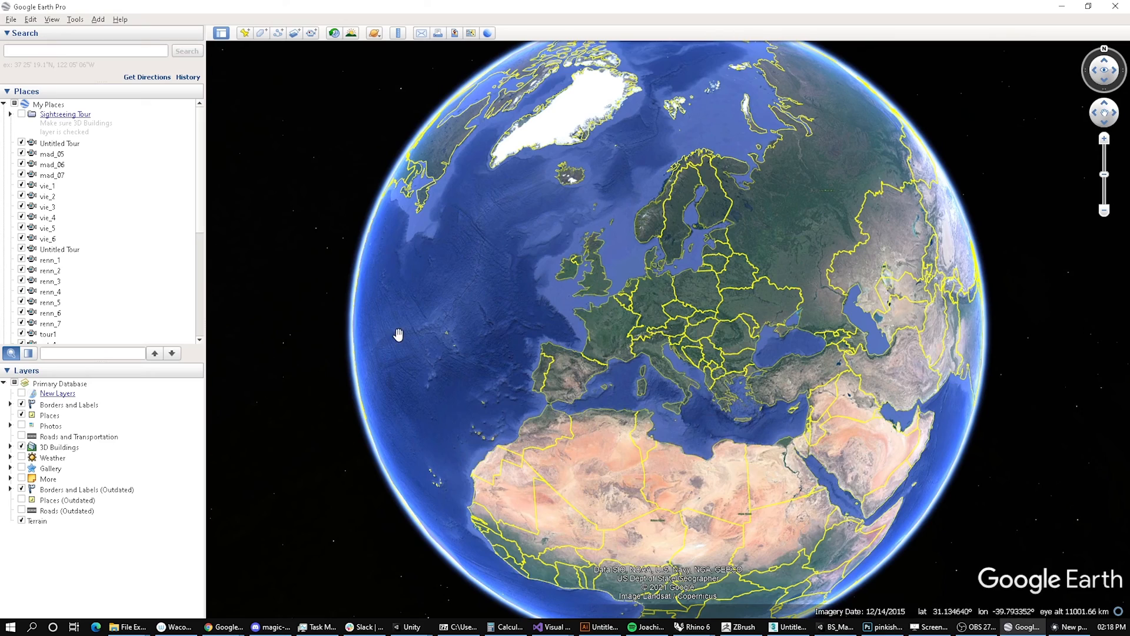
Step: Rotate the globe to North America and close in on the southeastern United States around Georgia
left_click_drag(462, 315, 483, 394)
left_click_drag(690, 457, 792, 399)
left_click_drag(386, 323, 872, 287)
left_click_drag(532, 278, 540, 391)
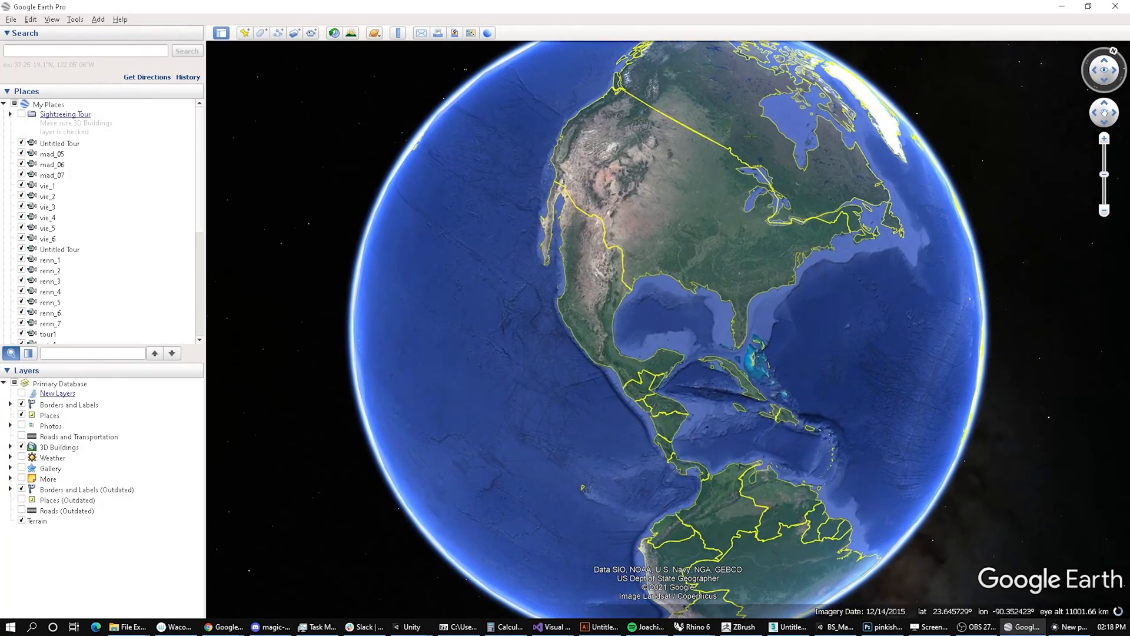
left_click_drag(714, 324, 576, 384)
scroll(609, 371, "up", 4)
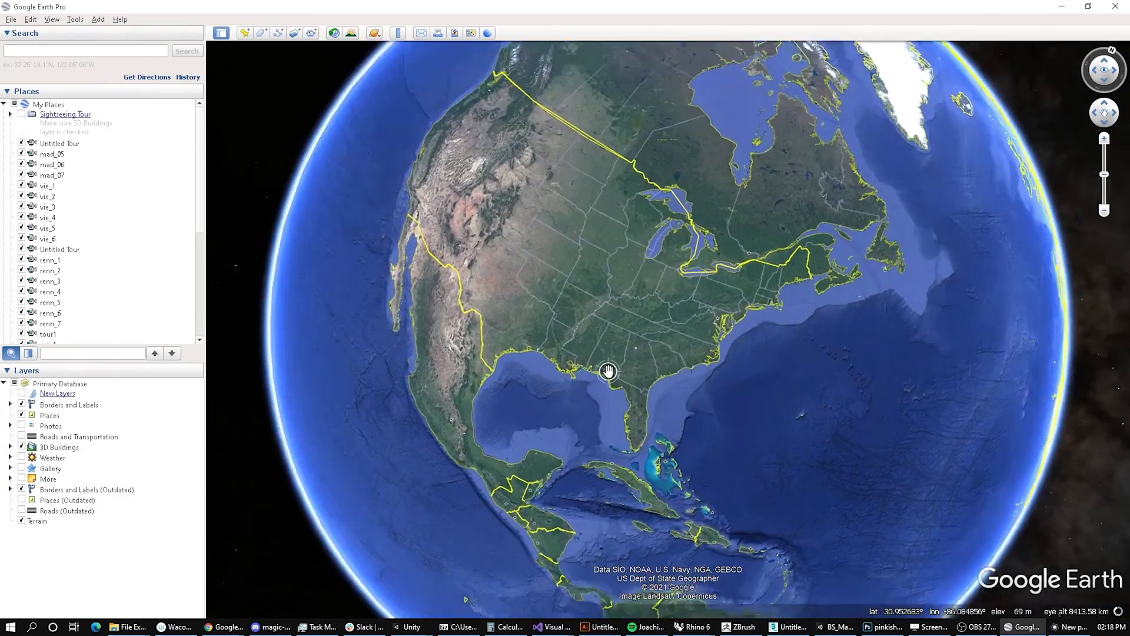
scroll(609, 371, "up", 5)
left_click_drag(609, 298, 577, 295)
scroll(622, 299, "up", 4)
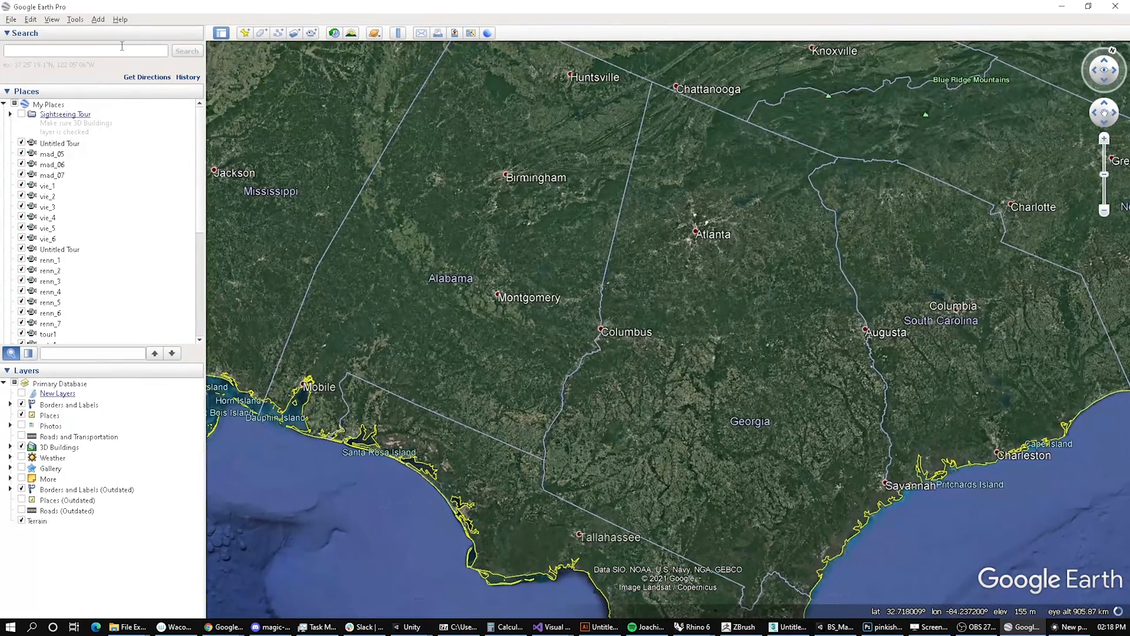
Step: Search for Atlanta and bring its downtown into a close, tilted 3D view
left_click(118, 49)
type("Atlanta")
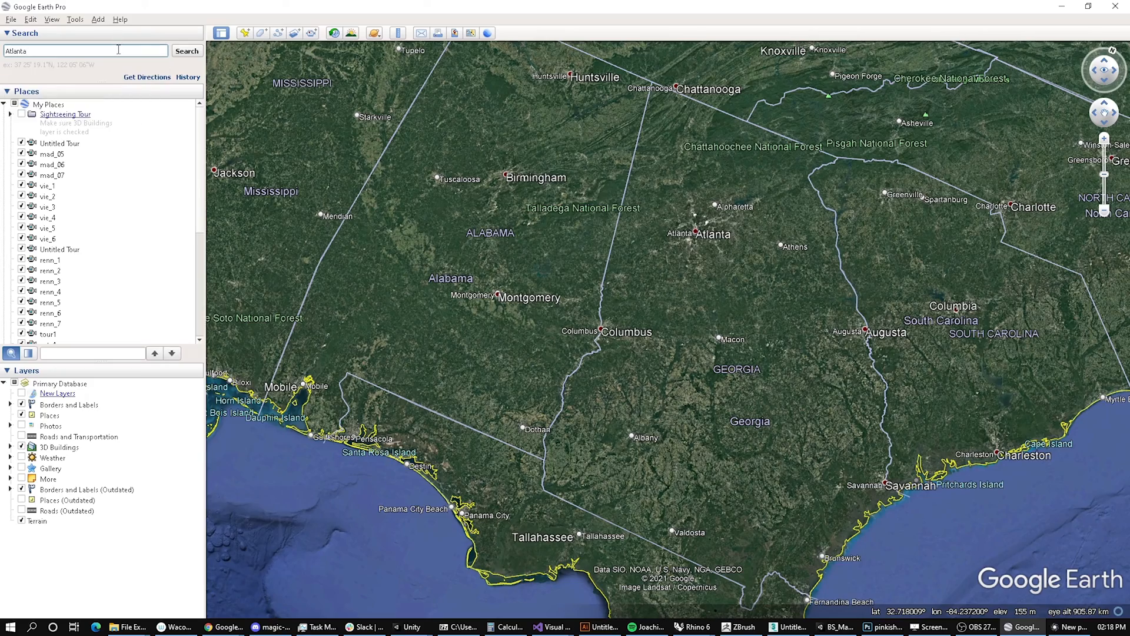
key("Return")
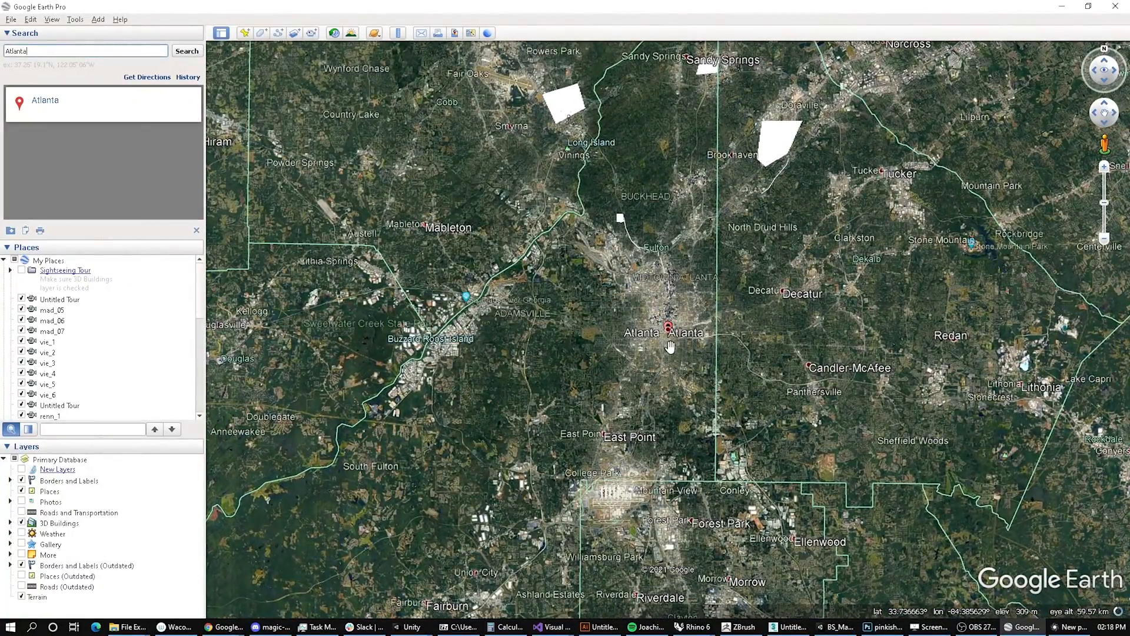
scroll(662, 336, "up", 3)
scroll(660, 331, "up", 6)
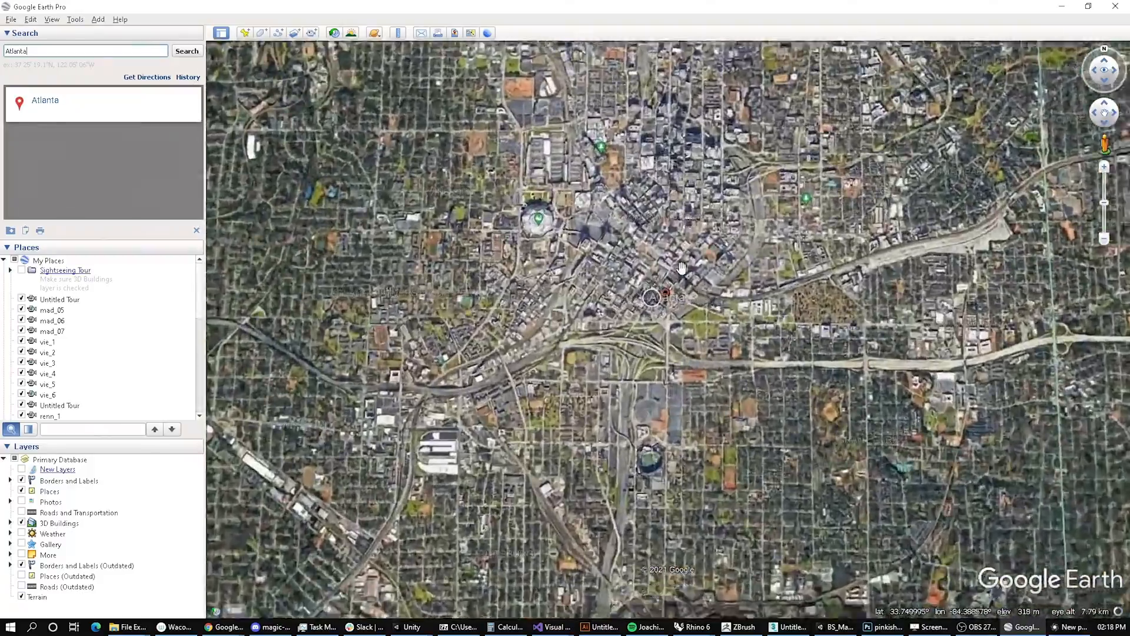
middle_click_drag(693, 246, 669, 442)
scroll(645, 306, "up", 5)
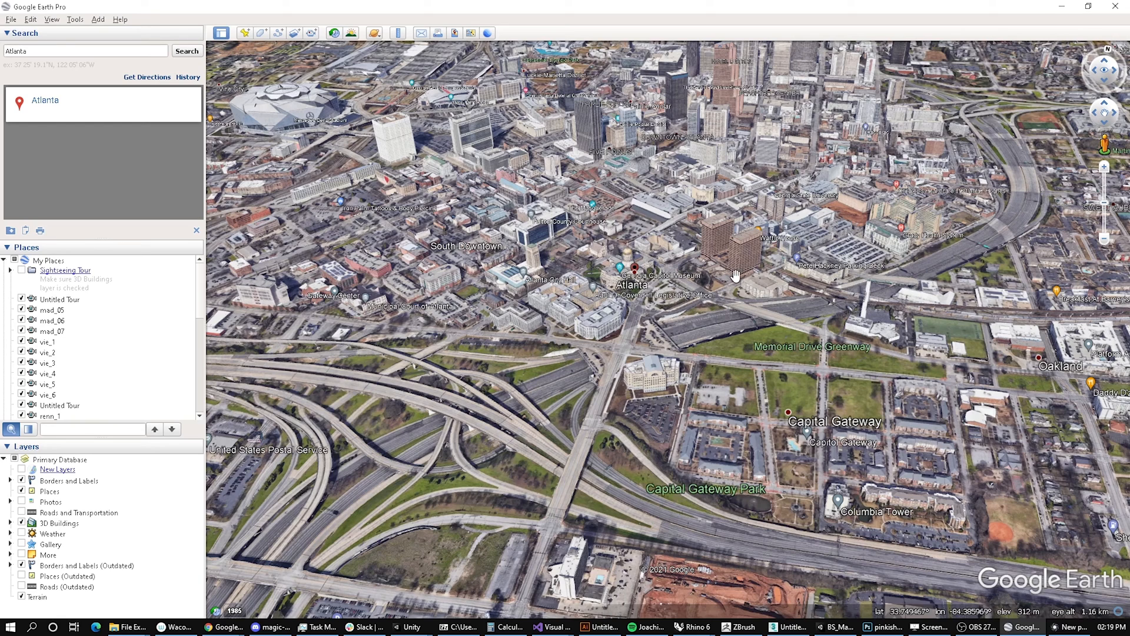
Step: Close Google Earth Pro and launch it again
left_click(1116, 7)
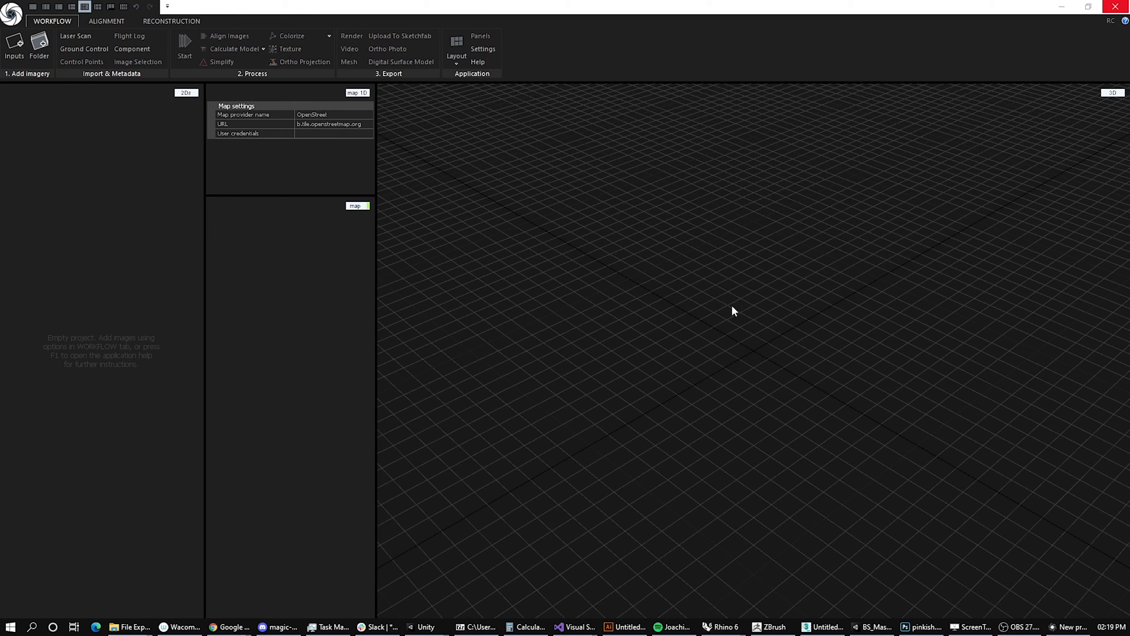
left_click(10, 627)
type("eart")
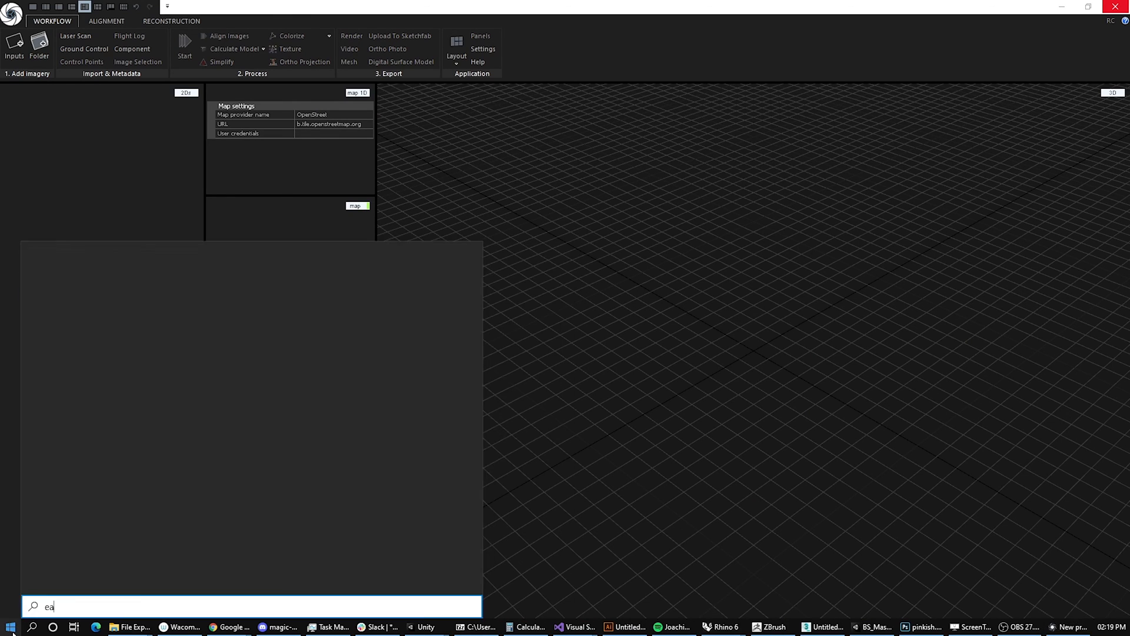
type("h")
left_click(154, 321)
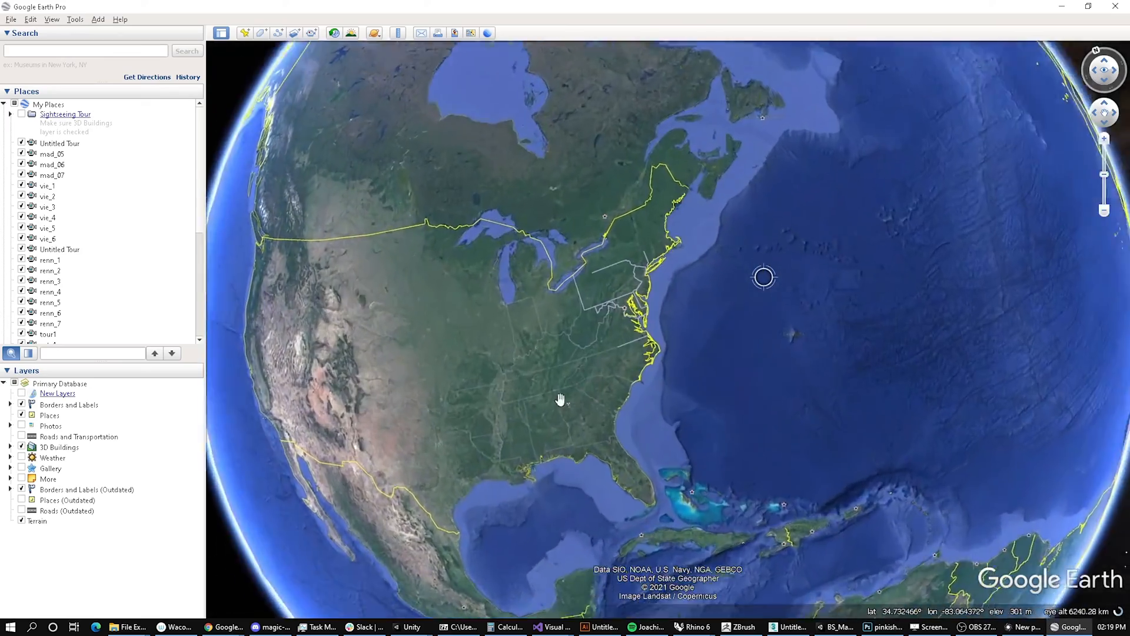
Step: Fly in from the North America view to downtown Atlanta
scroll(621, 481, "up", 10)
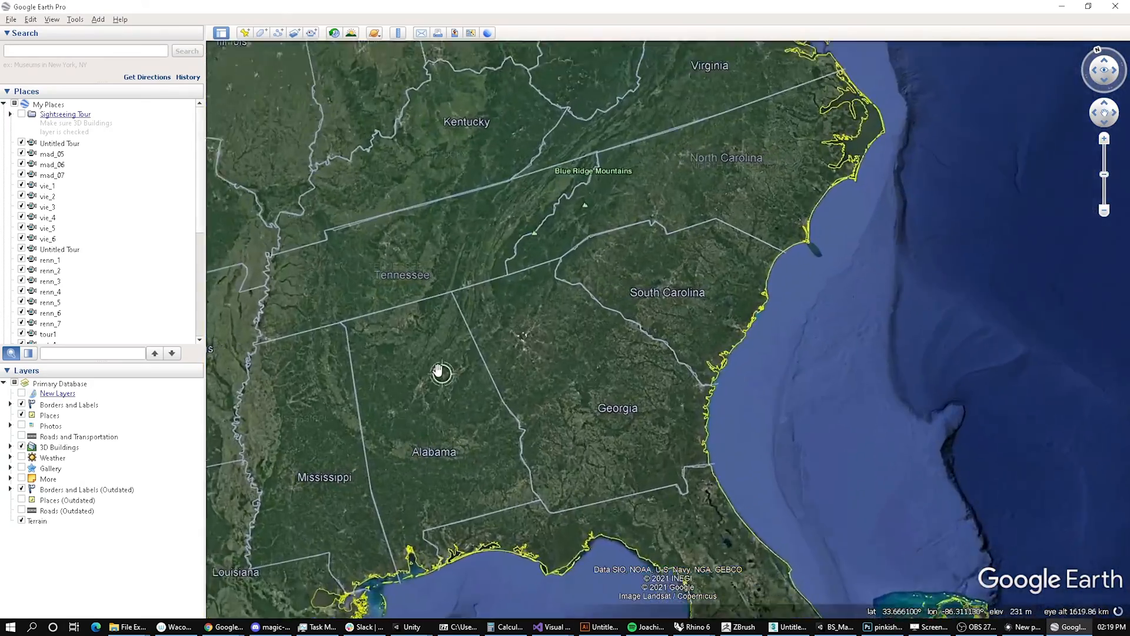
scroll(624, 316, "up", 10)
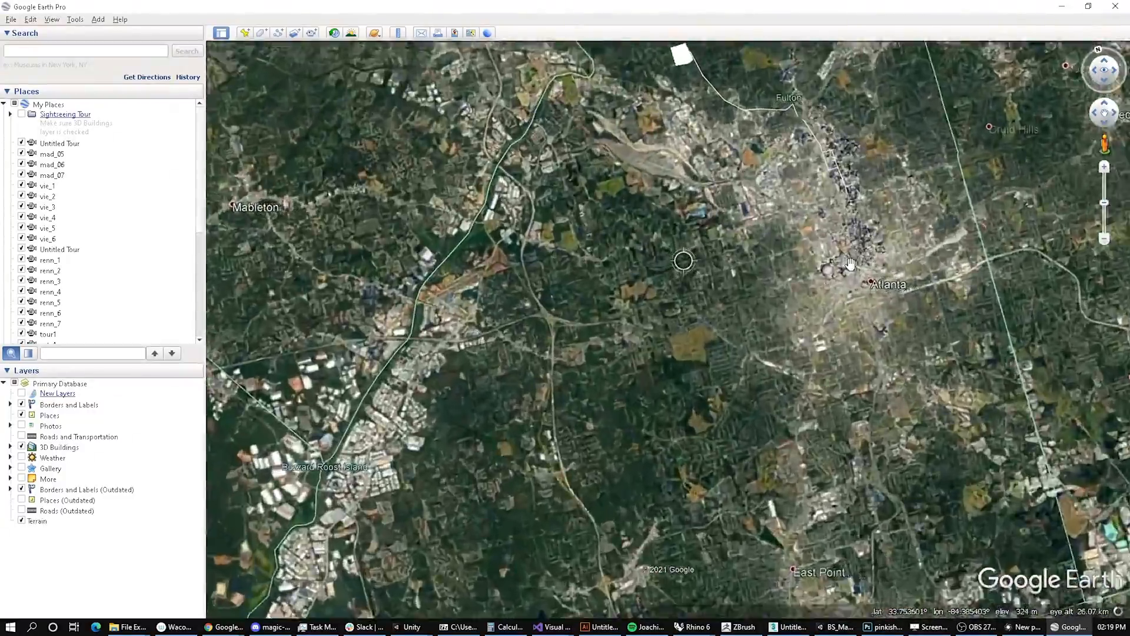
left_click_drag(851, 264, 595, 341)
scroll(624, 342, "up", 5)
scroll(623, 342, "up", 6)
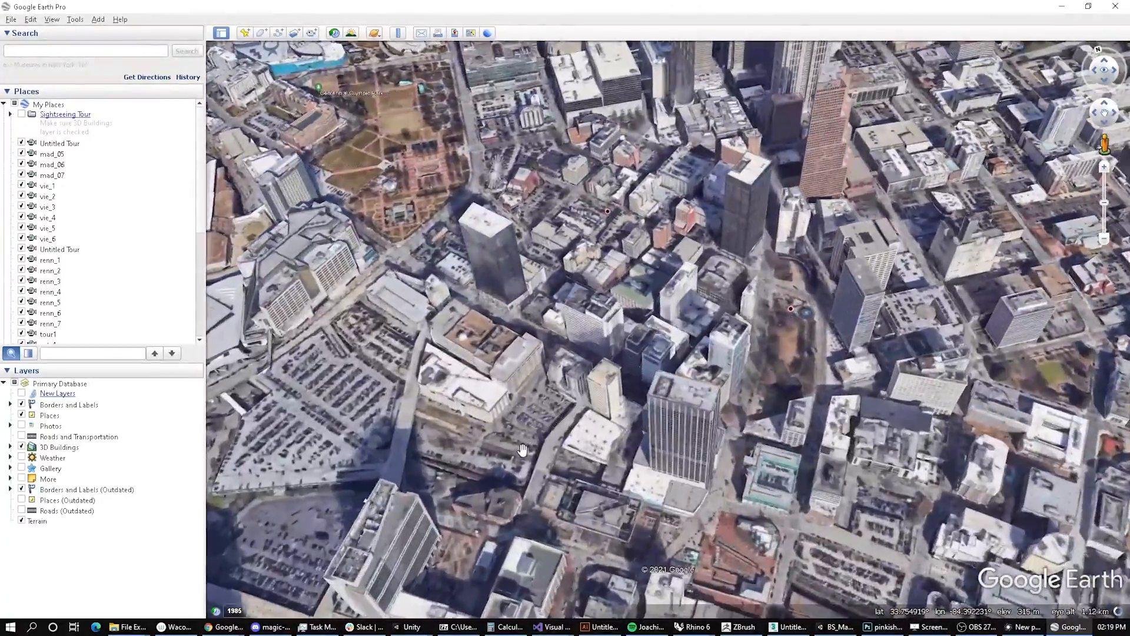
Step: Frame a tilted 3D view of the downtown Atlanta blocks around Peachtree Fountains Plaza
left_click_drag(523, 450, 453, 277)
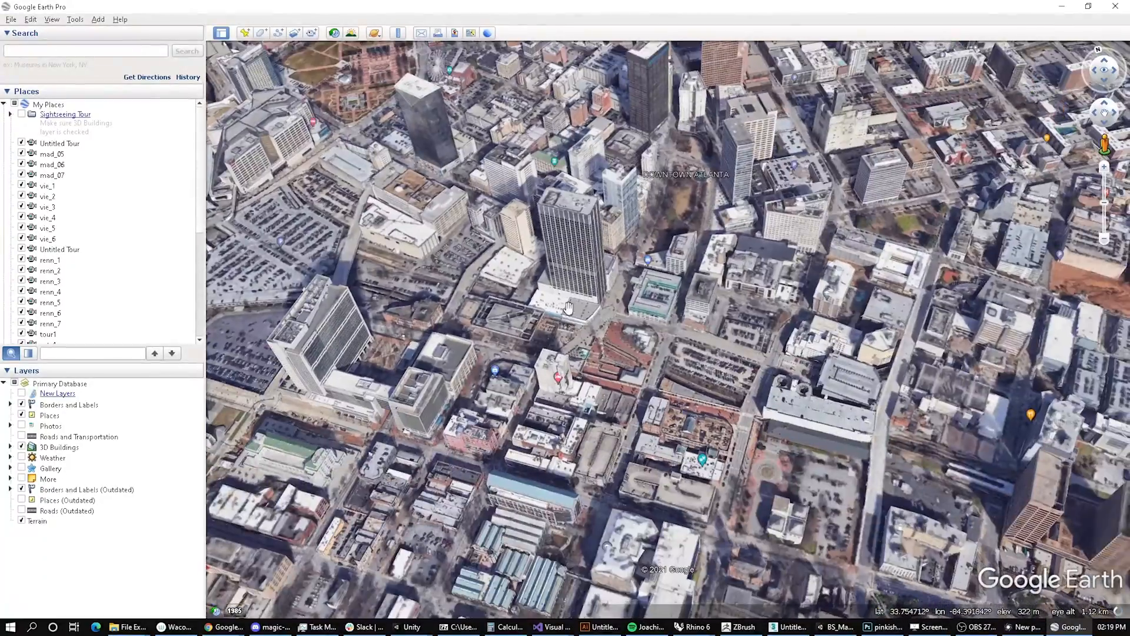
scroll(601, 362, "up", 2)
scroll(690, 365, "up", 2)
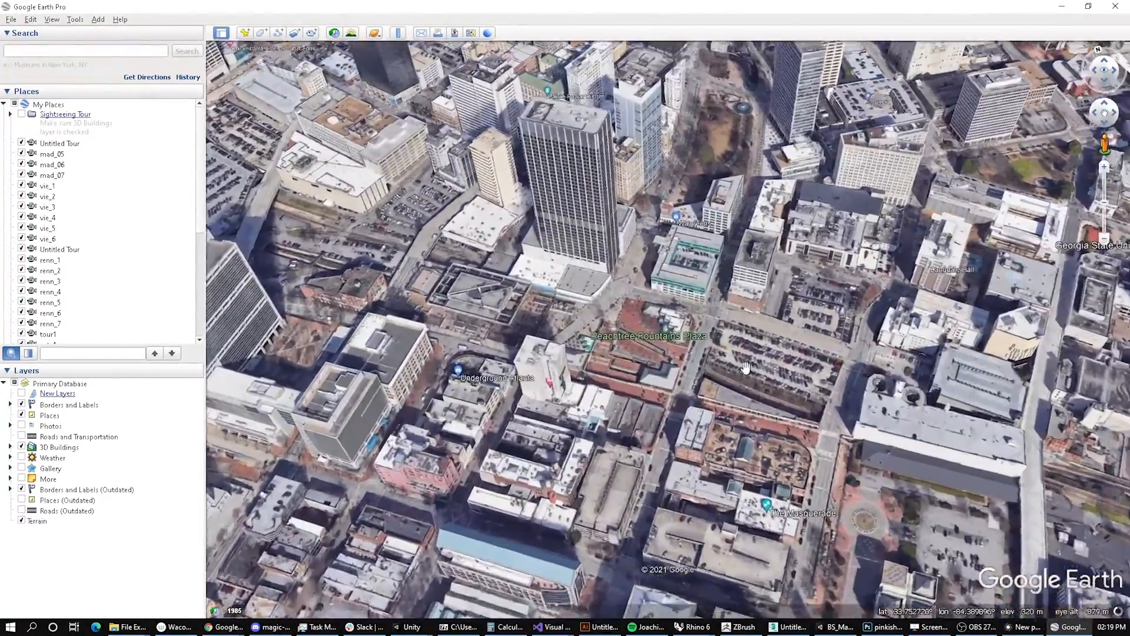
middle_click_drag(690, 365, 721, 318)
left_click_drag(712, 318, 597, 350)
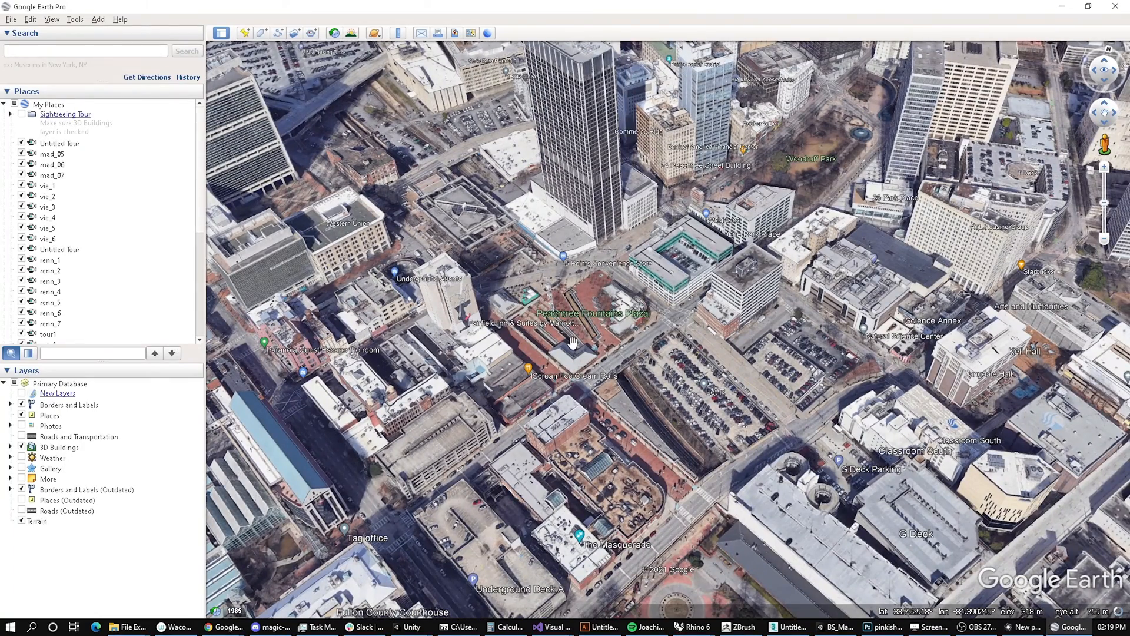
mouse_move(659, 259)
middle_mouse_down()
mouse_move(663, 395)
mouse_move(656, 269)
middle_mouse_up()
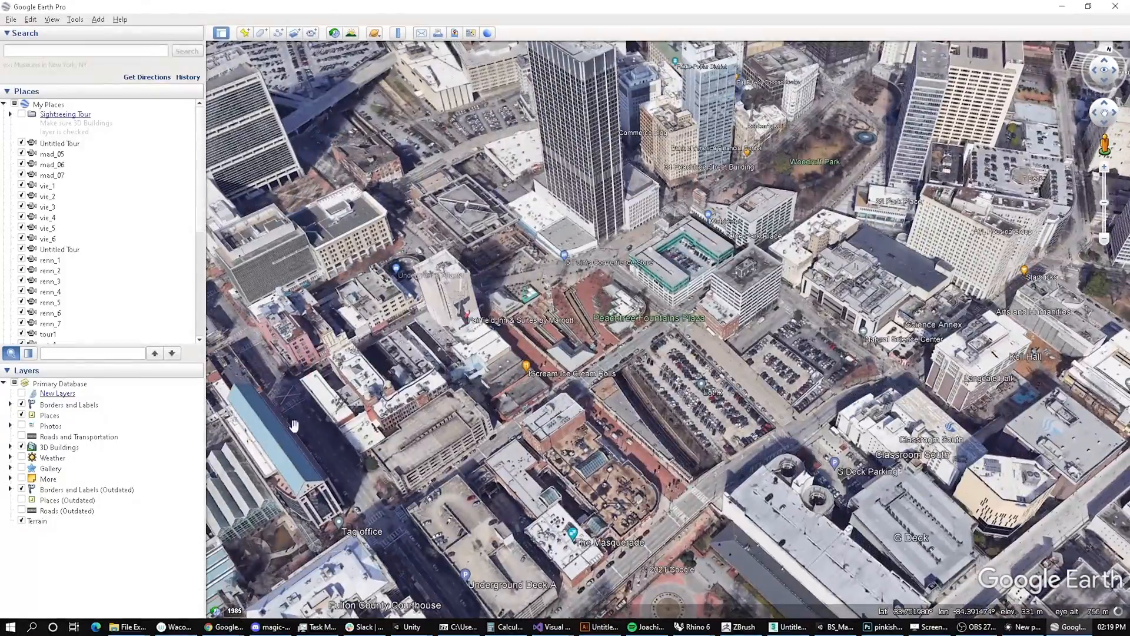
middle_click_drag(619, 328, 648, 277)
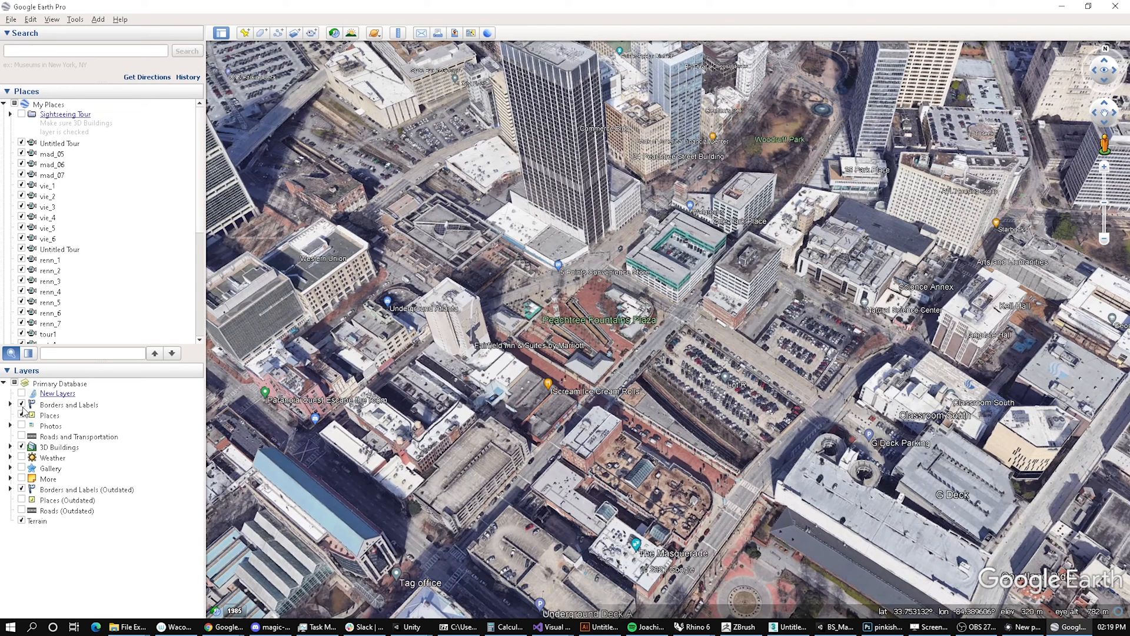
Step: Turn off the Borders and Labels, Places, and Borders and Labels (Outdated) layers, and expand the 3D Buildings layer
left_click(21, 405)
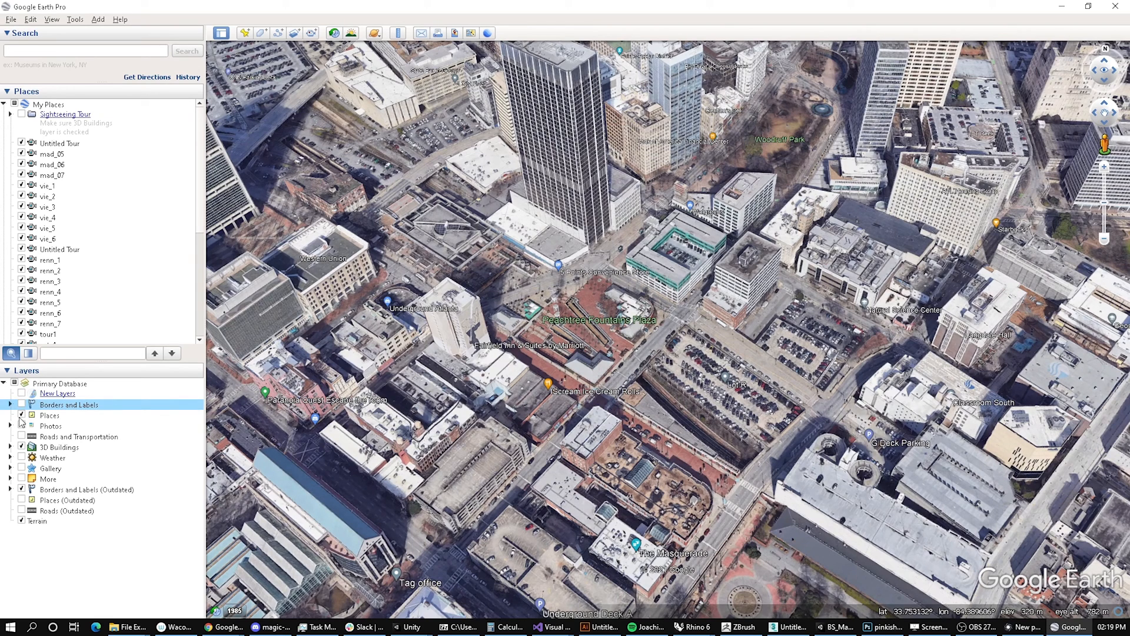
left_click(22, 416)
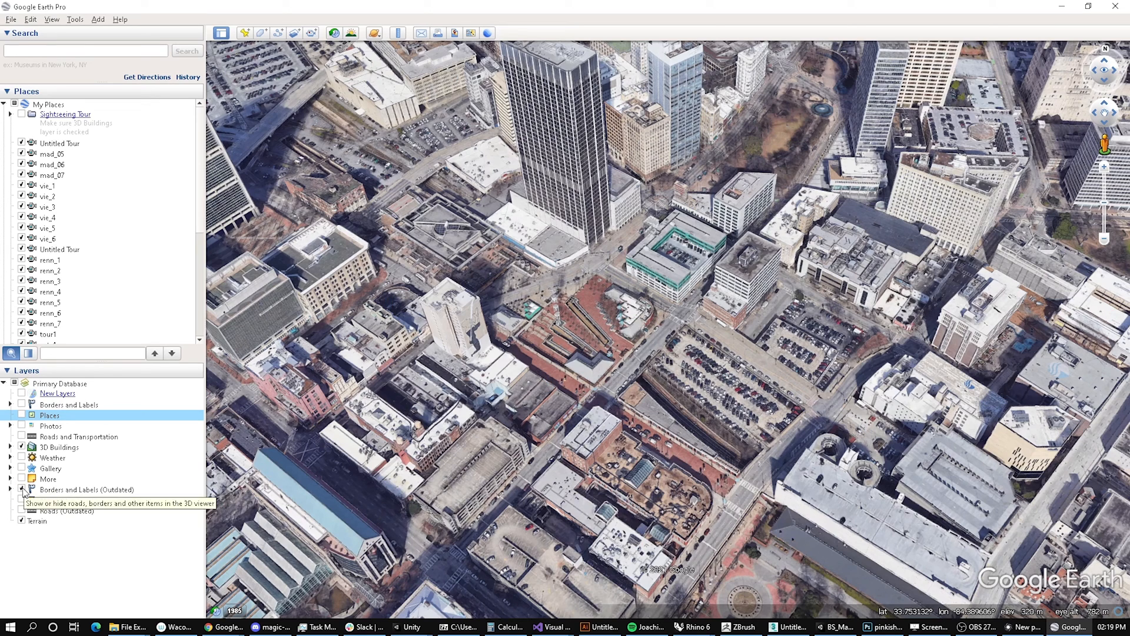
left_click(22, 490)
left_click(36, 522)
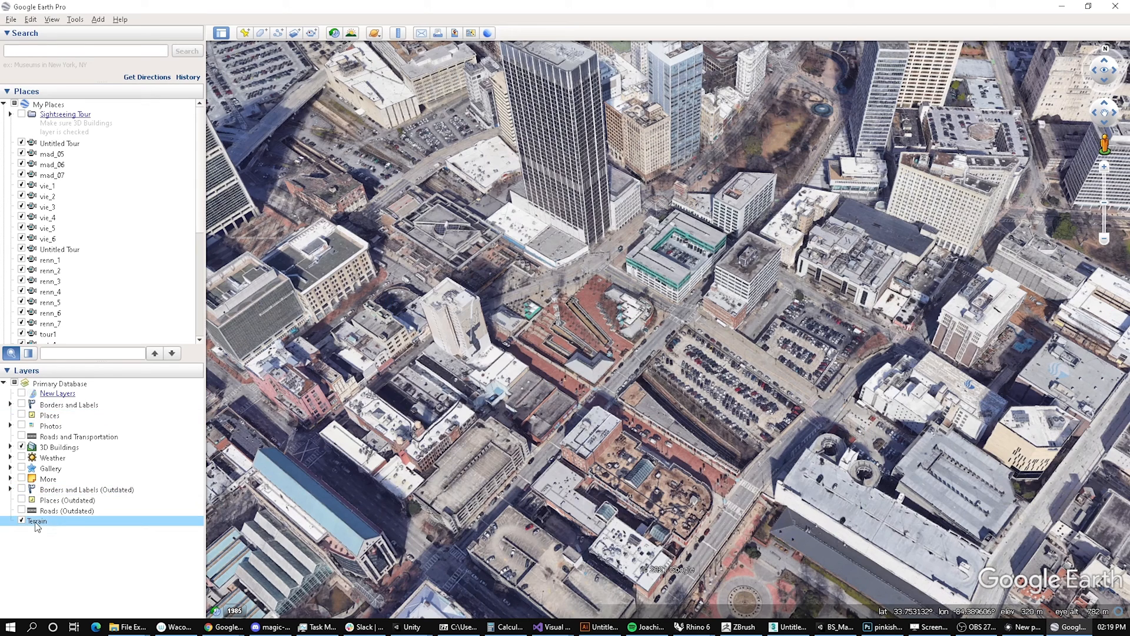
left_click(10, 448)
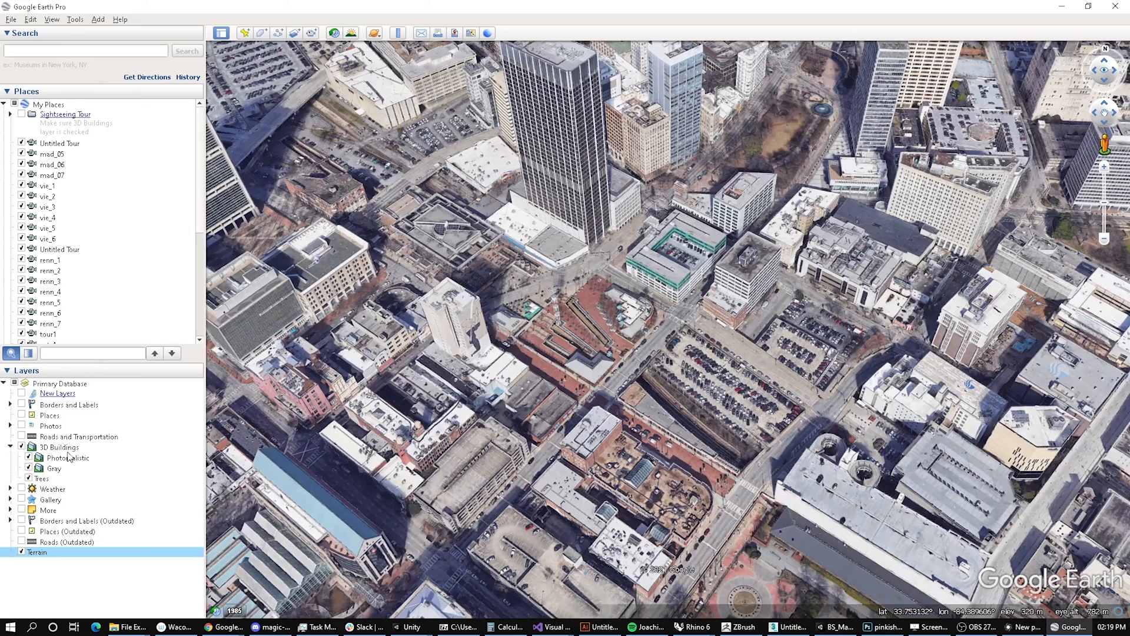
left_click(37, 556)
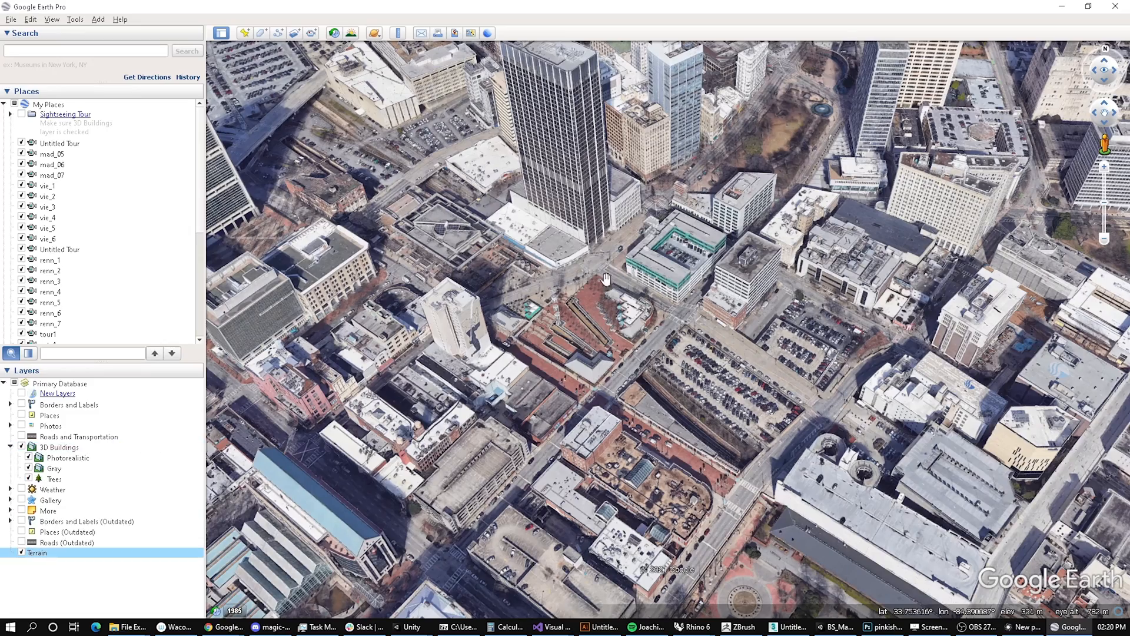
middle_click_drag(602, 274, 580, 347)
middle_click_drag(655, 294, 480, 307)
middle_click_drag(611, 162, 539, 203)
Step: Try selecting the whole range of saved places from the first Untitled Tour through flo_6
scroll(49, 241, "down", 7)
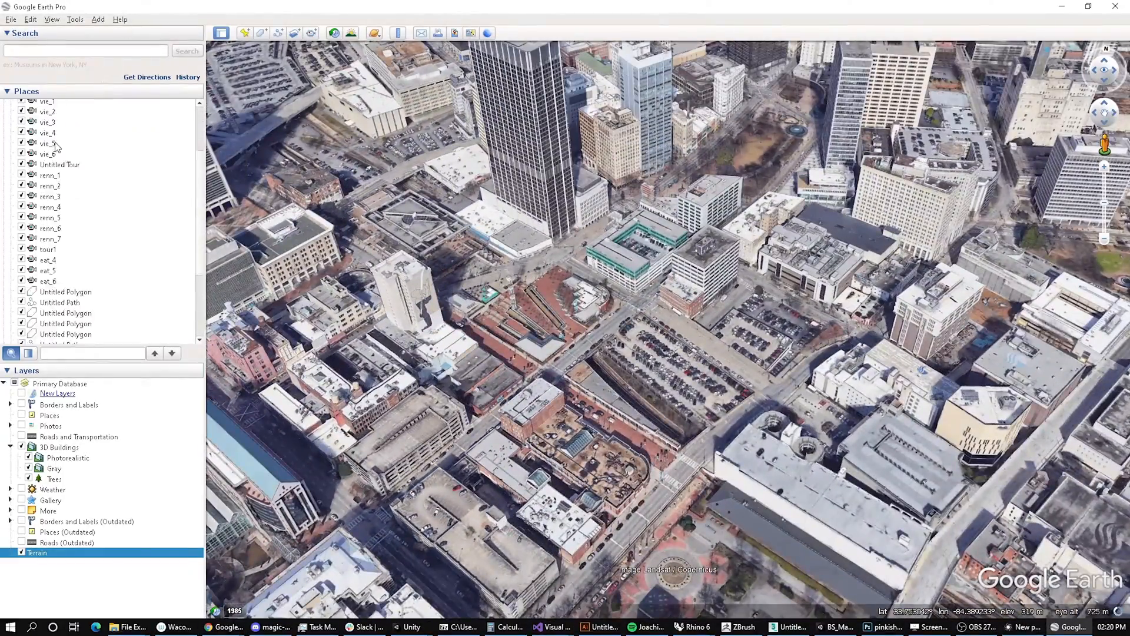
left_click(42, 338)
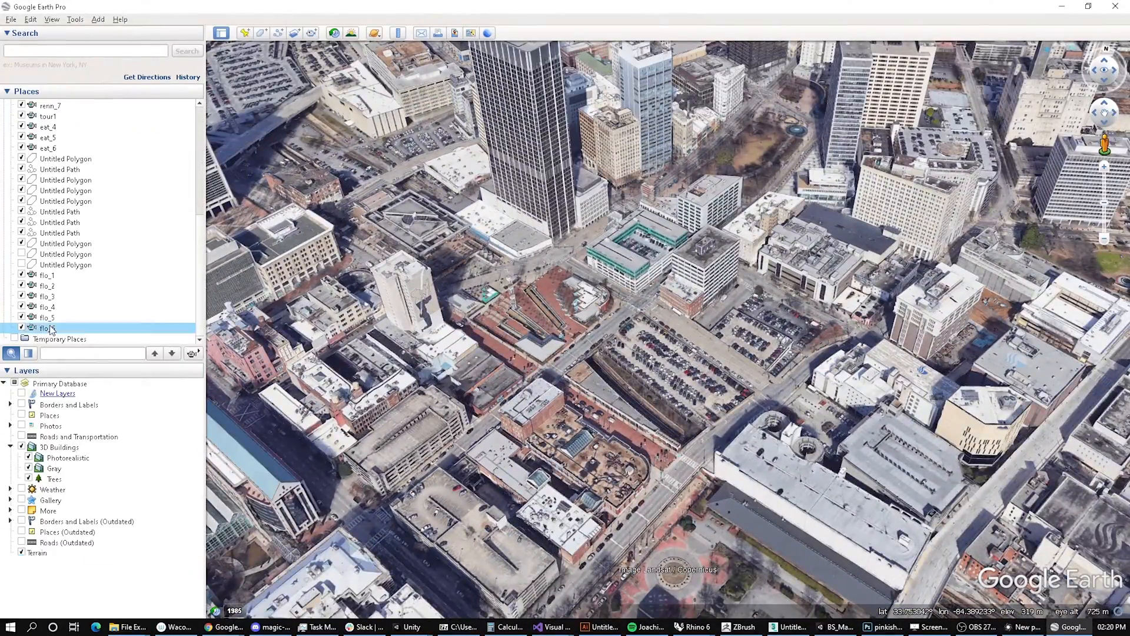
scroll(61, 274, "up", 7)
left_click(79, 145, "shift")
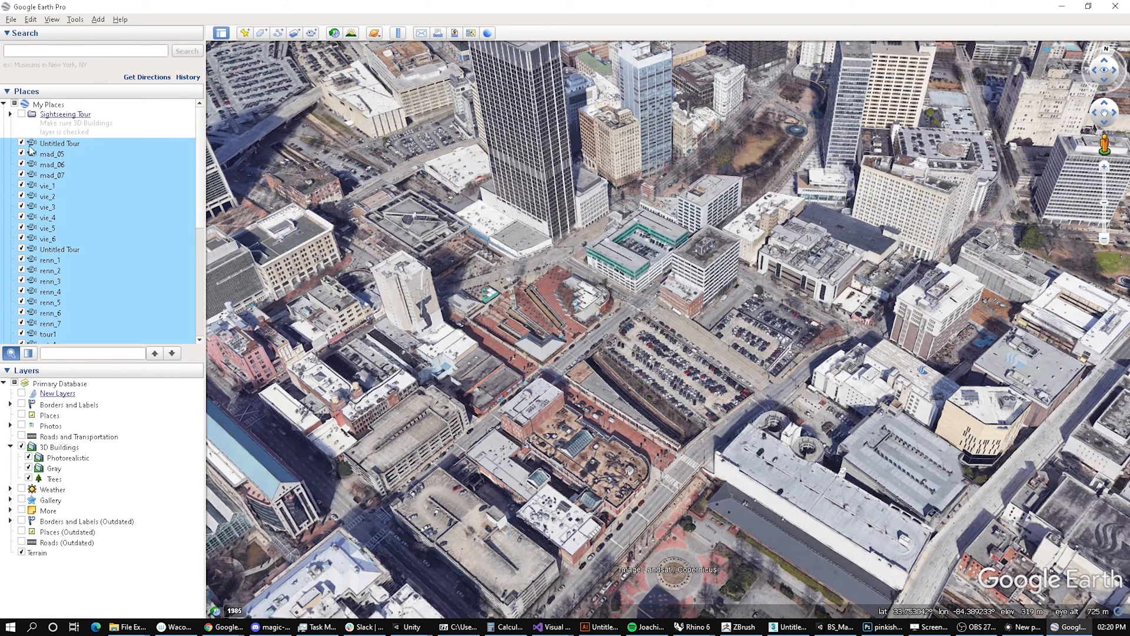
Step: Turn off the visibility of the first Untitled Tour, mad_05 to mad_07, and vie_1 to vie_3 in the saved places
left_click(22, 144)
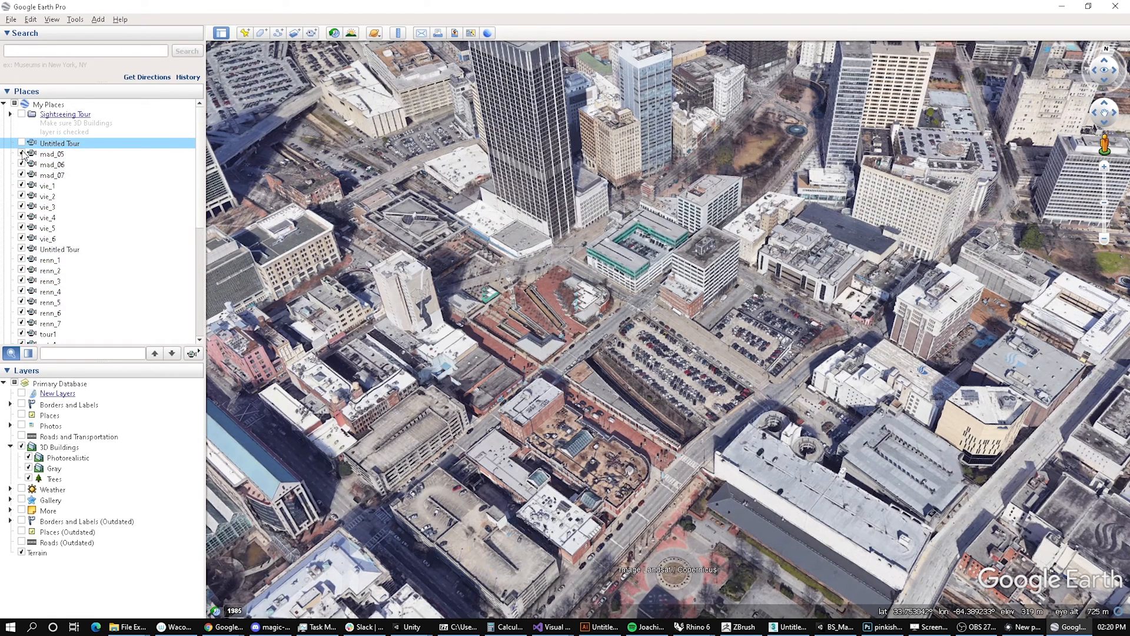
left_click(21, 154)
left_click_drag(45, 165, 50, 194)
left_click(22, 165)
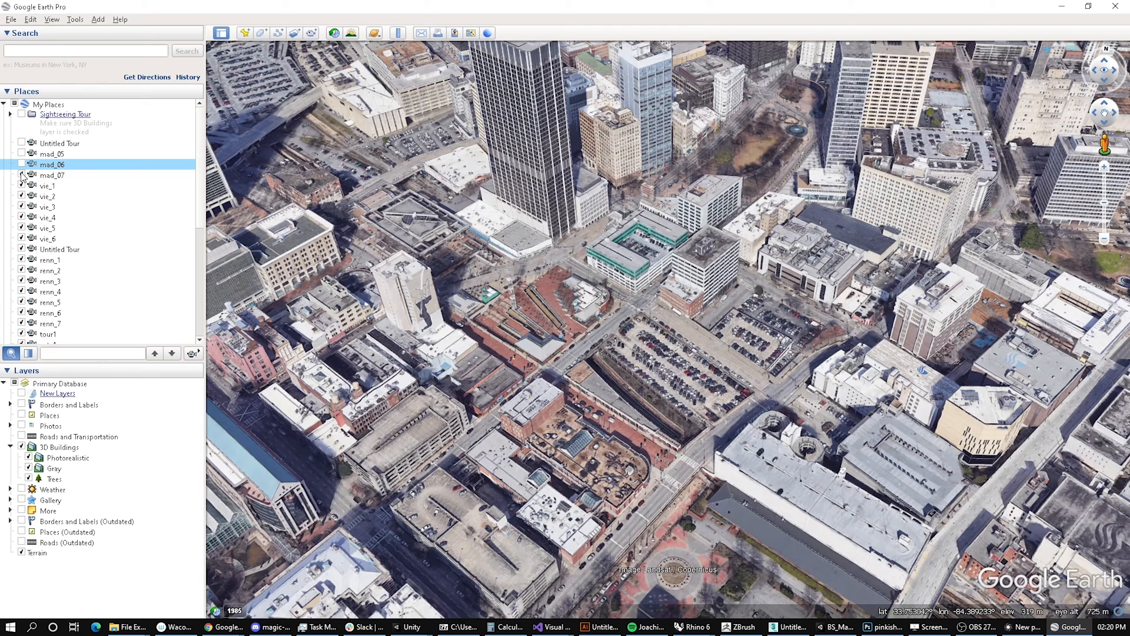
left_click(21, 175)
left_click(22, 186)
left_click(22, 197)
left_click(22, 207)
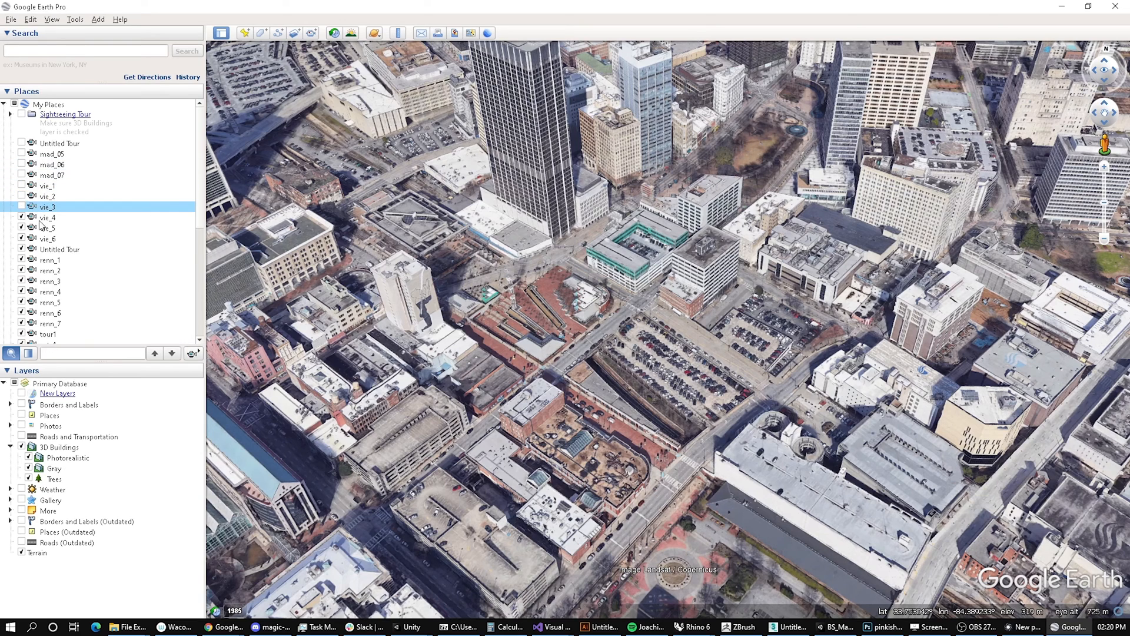
Step: Turn off the visibility of all remaining Untitled Polygon and Untitled Path entries in the saved places
scroll(50, 303, "down", 6)
left_click(20, 159)
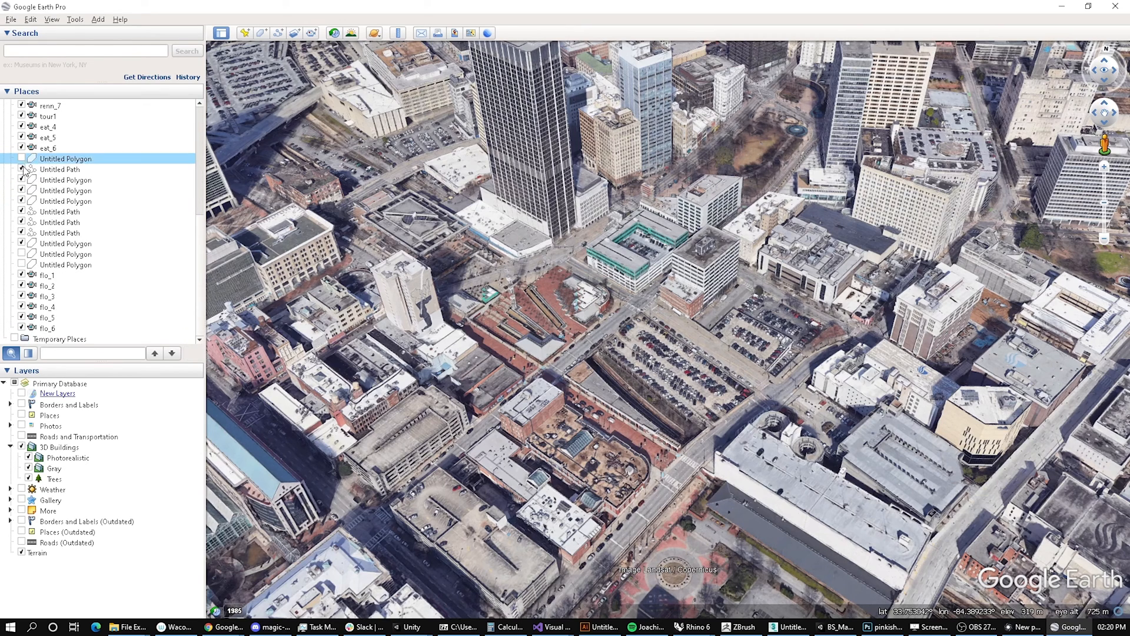
left_click(21, 169)
left_click(20, 180)
left_click(21, 190)
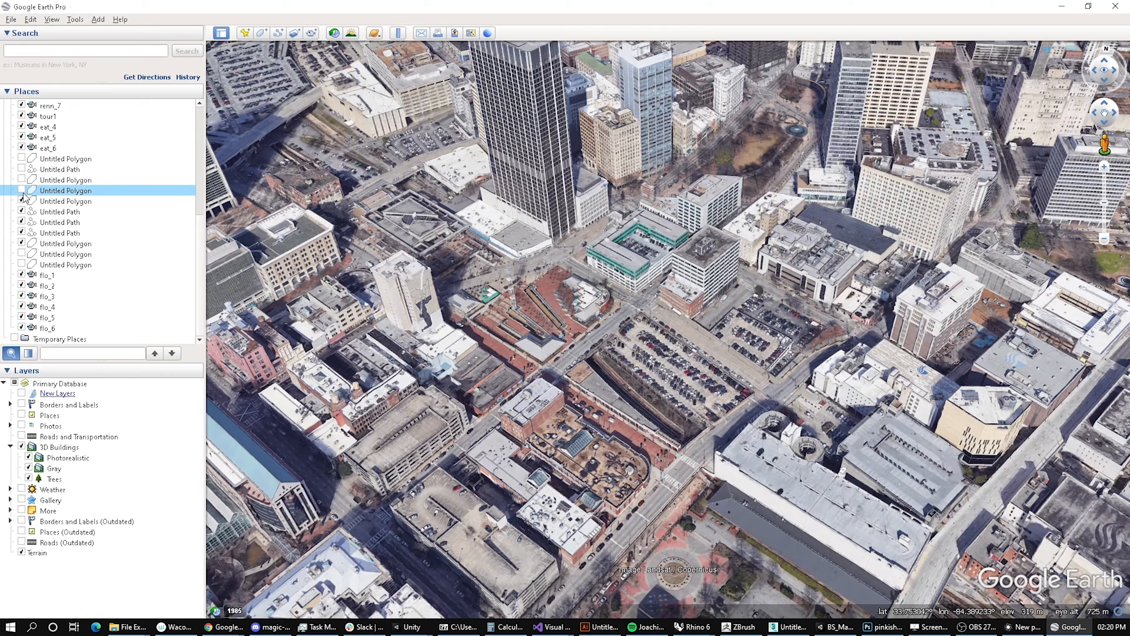
left_click(21, 201)
left_click(21, 212)
left_click(21, 222)
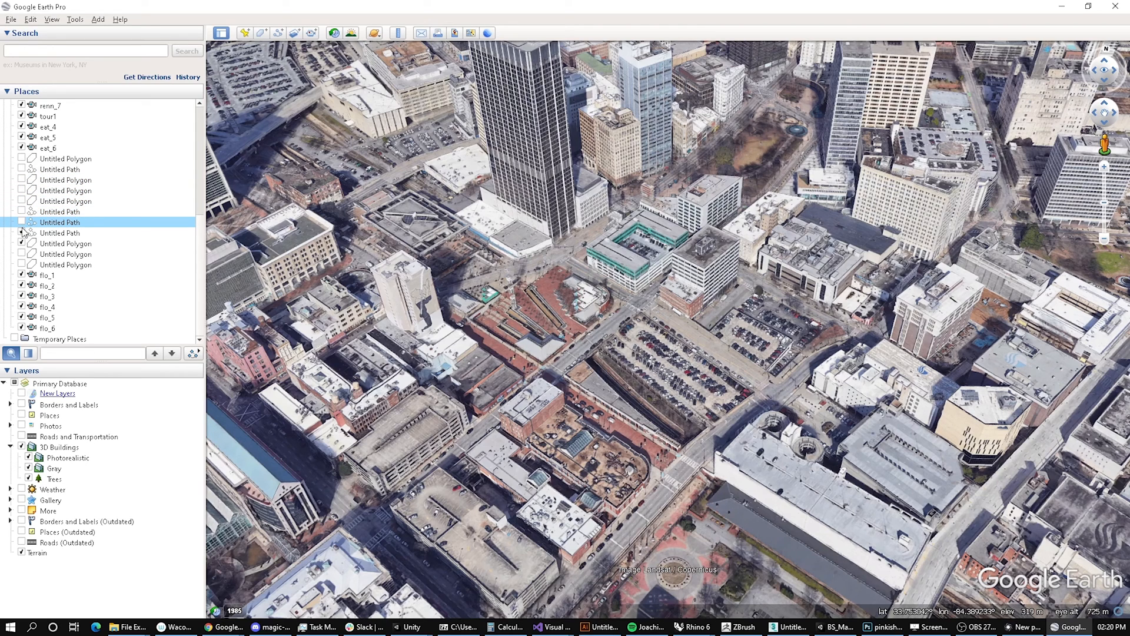
left_click(21, 233)
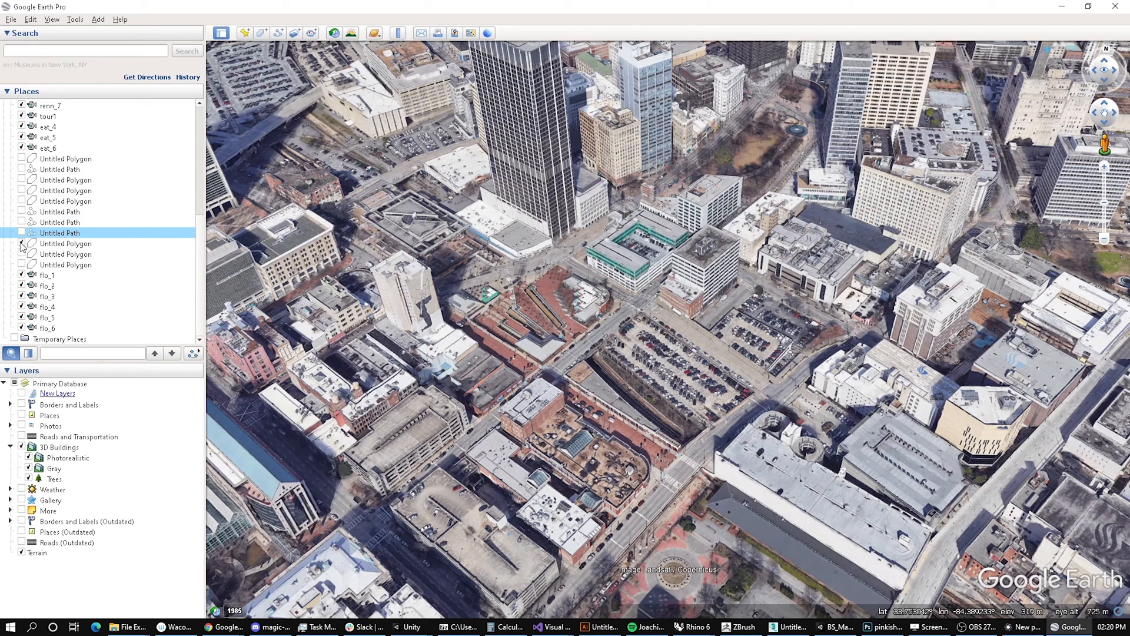
left_click(21, 243)
Step: Frame a tilted aerial view centred between the plaza and the parking lot, from an eye altitude of about 662 m, and test its orbit
scroll(592, 270, "up", 2)
scroll(594, 288, "up", 1)
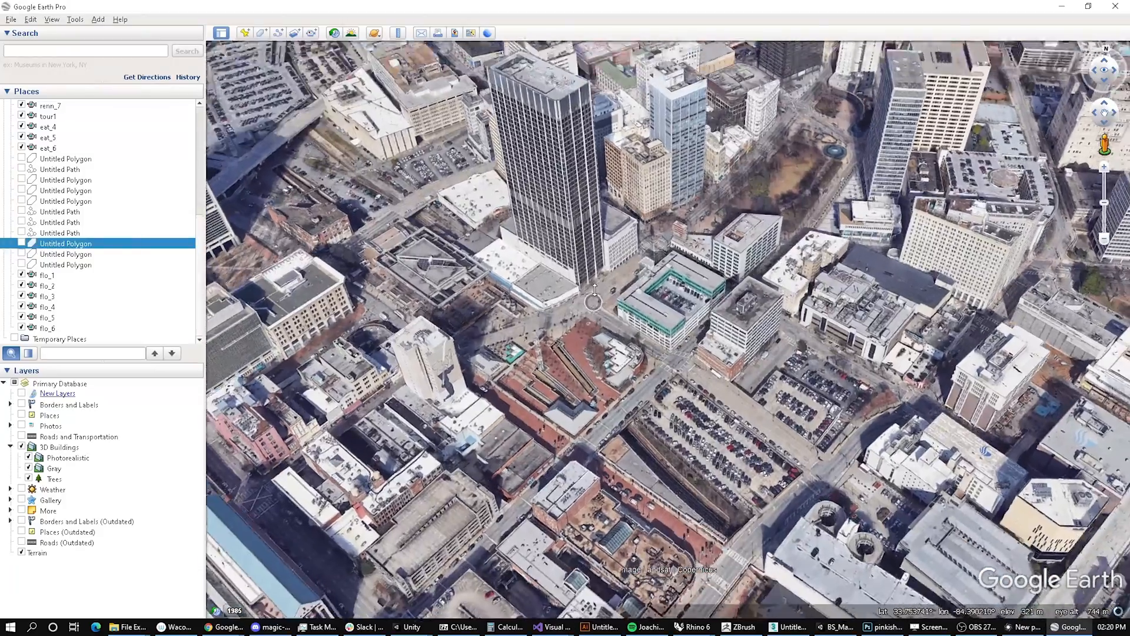
middle_click_drag(594, 290, 566, 280)
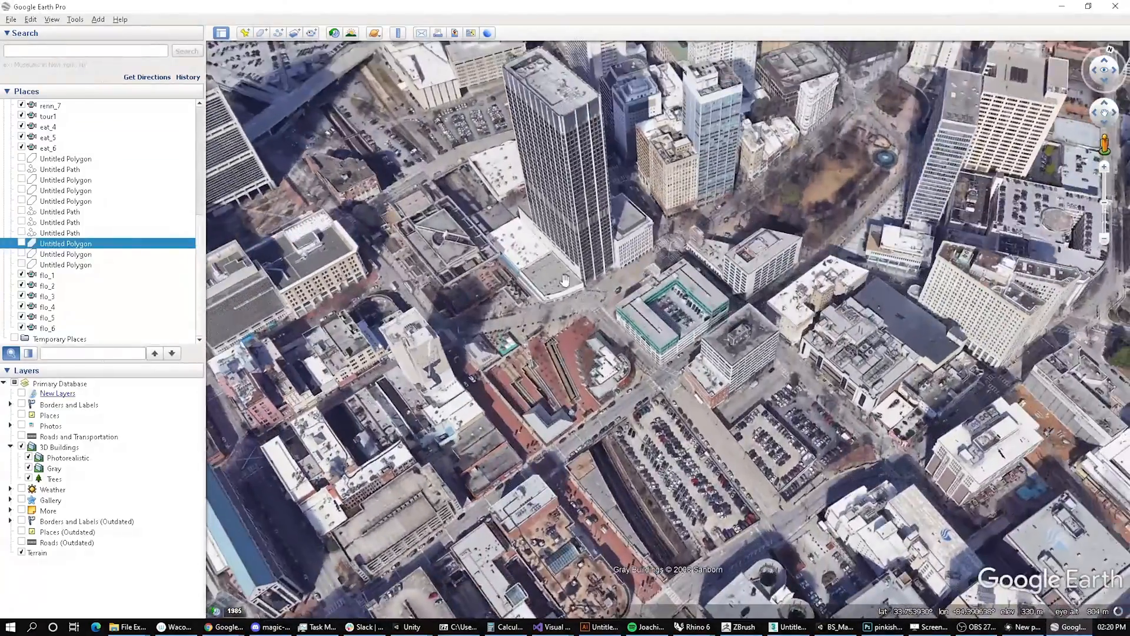
left_click_drag(577, 402, 601, 322)
middle_click_drag(614, 394, 599, 437)
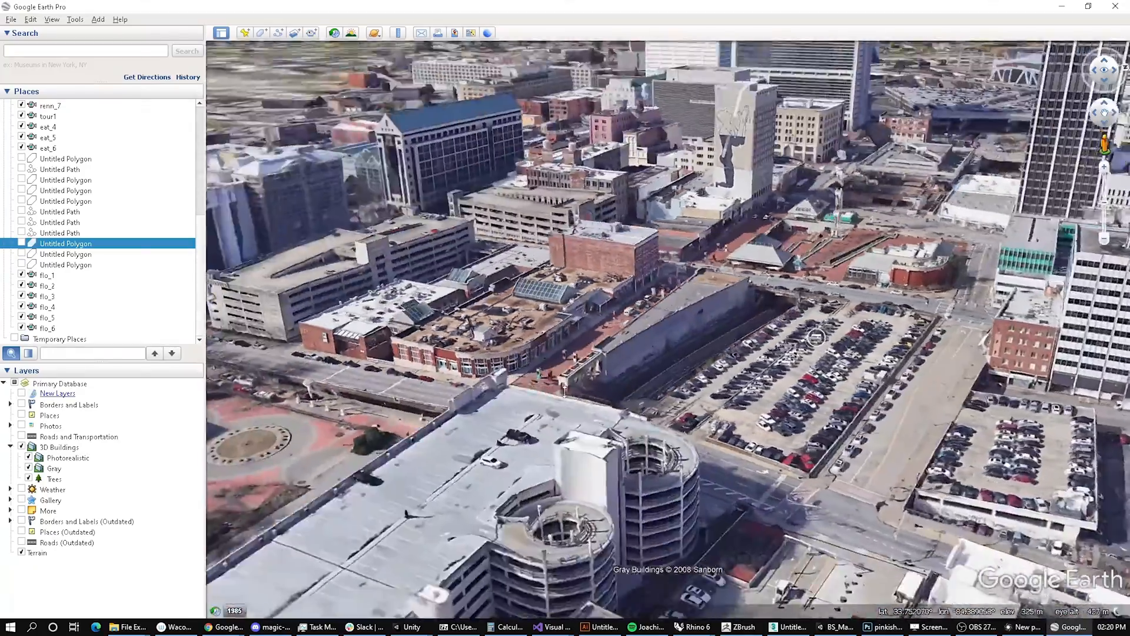
middle_click_drag(564, 391, 653, 454)
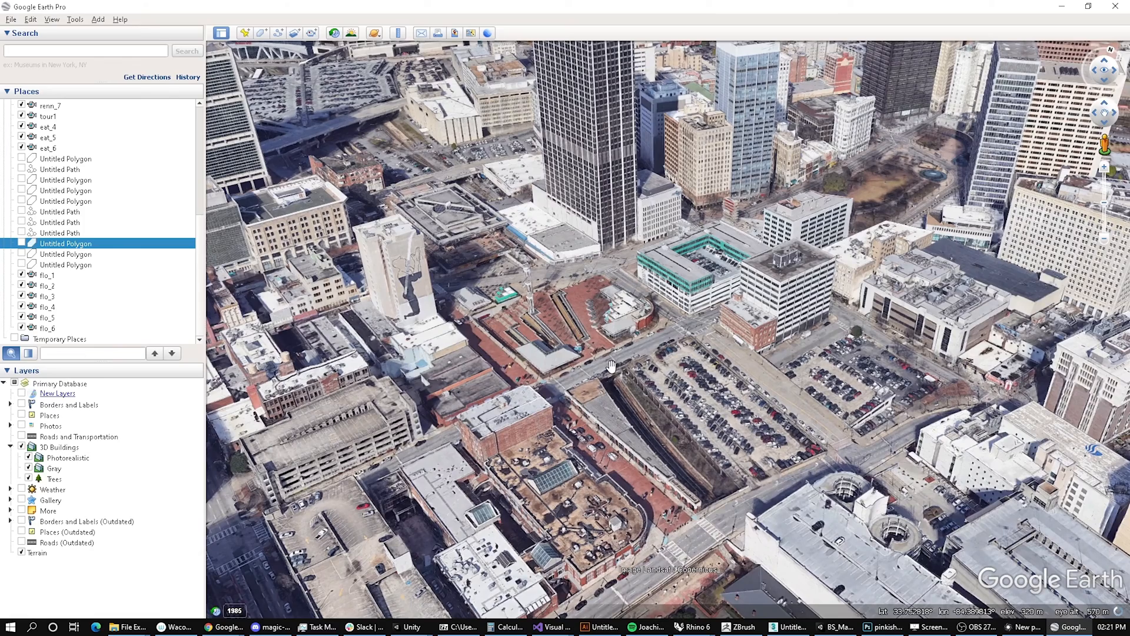
middle_click_drag(610, 341, 620, 446)
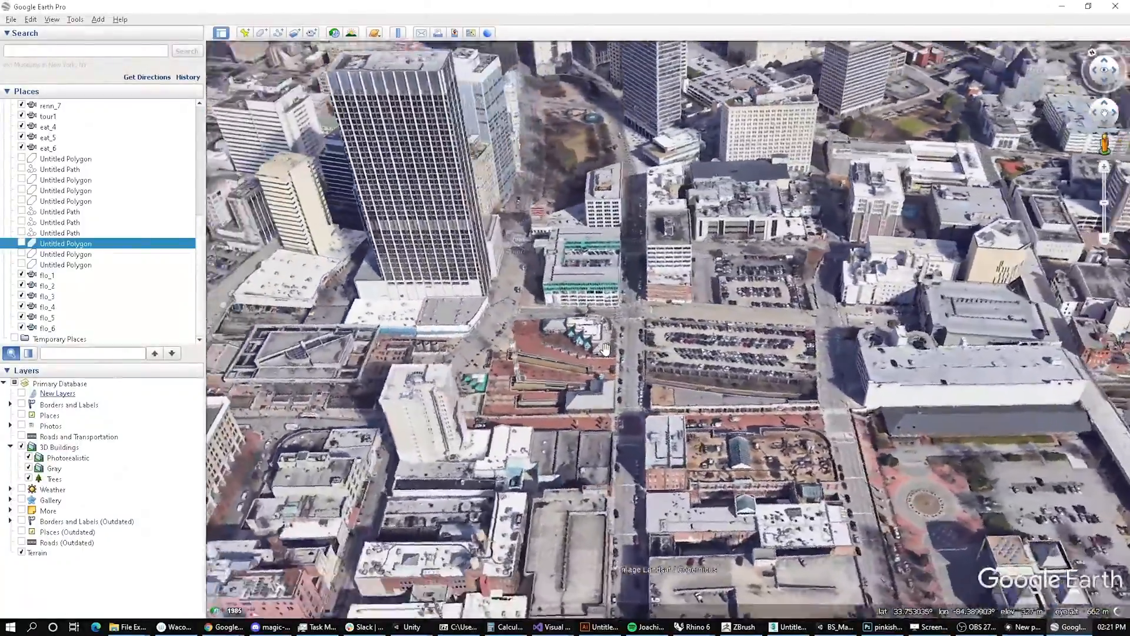
key("shift+Left")
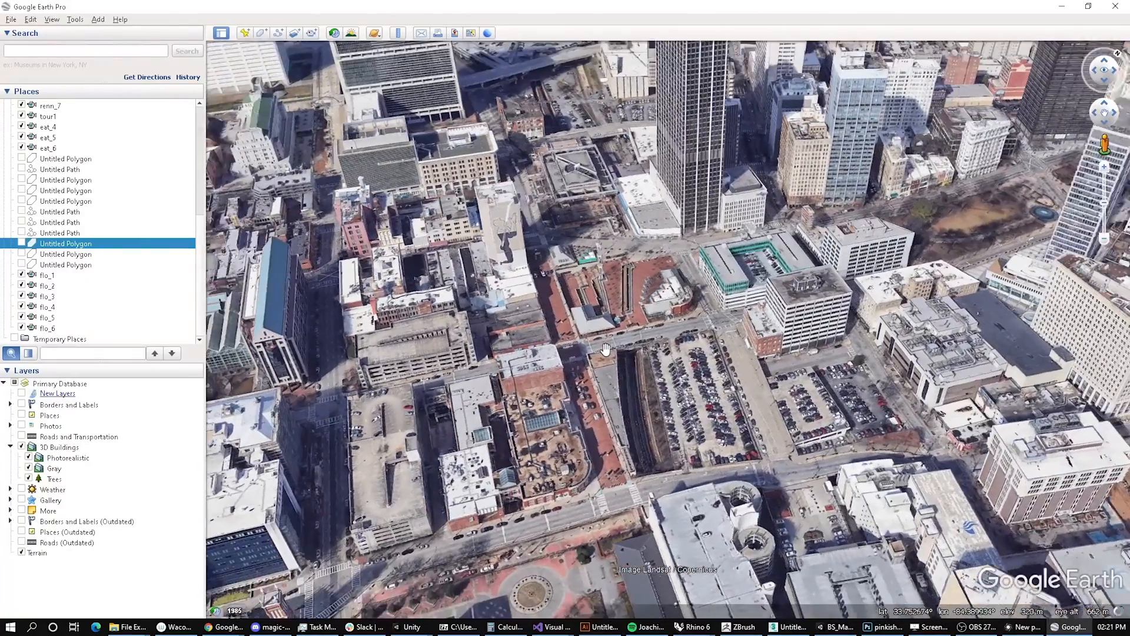
key("shift+Left")
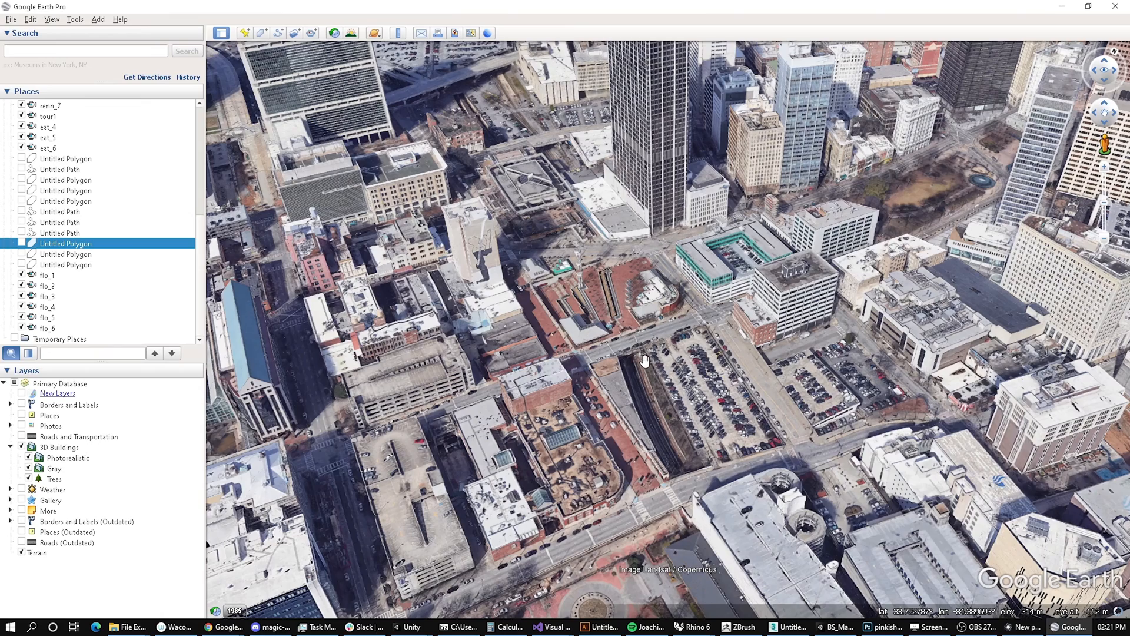
left_click_drag(643, 364, 652, 357)
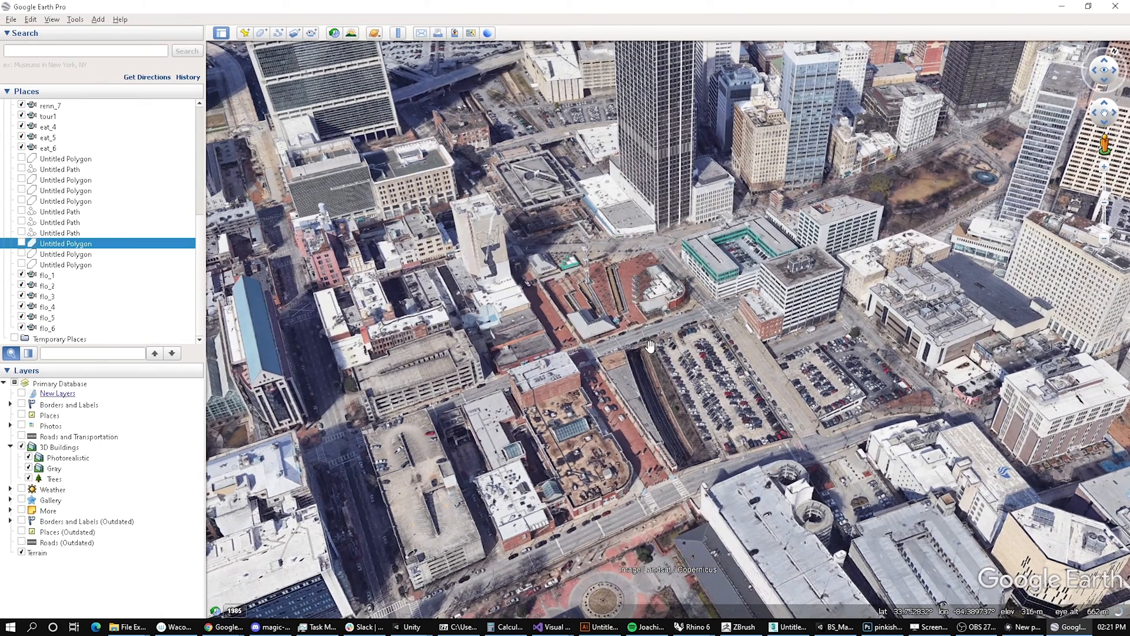
Step: Record a tour of about 8 seconds that orbits the downtown blocks around the plaza and parking lot at the current tilt
left_click(75, 20)
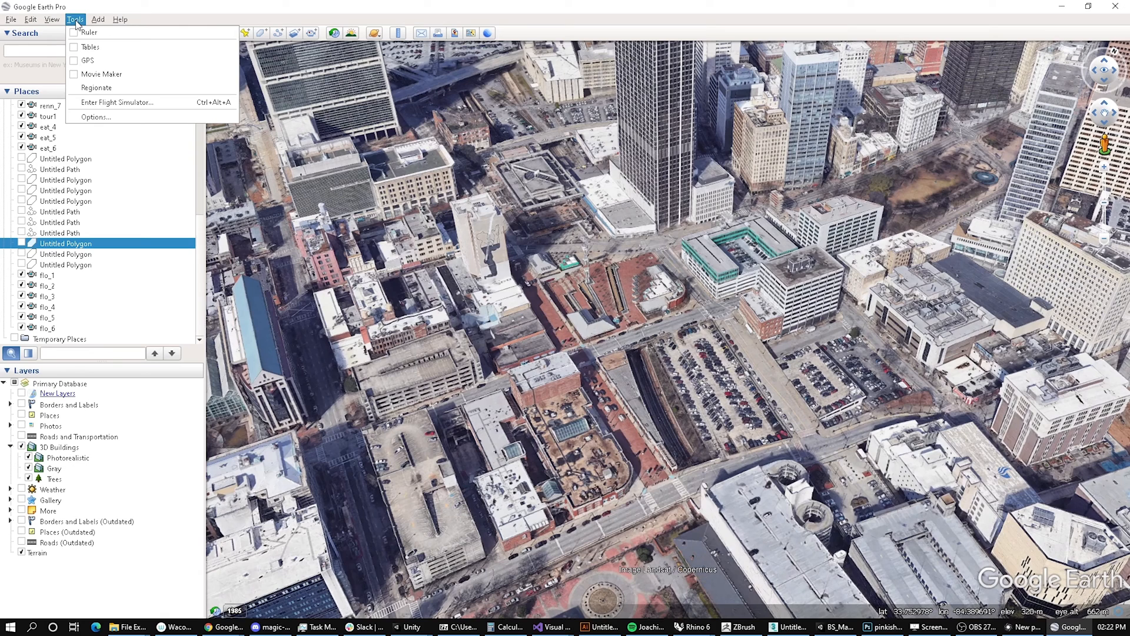
left_click(75, 20)
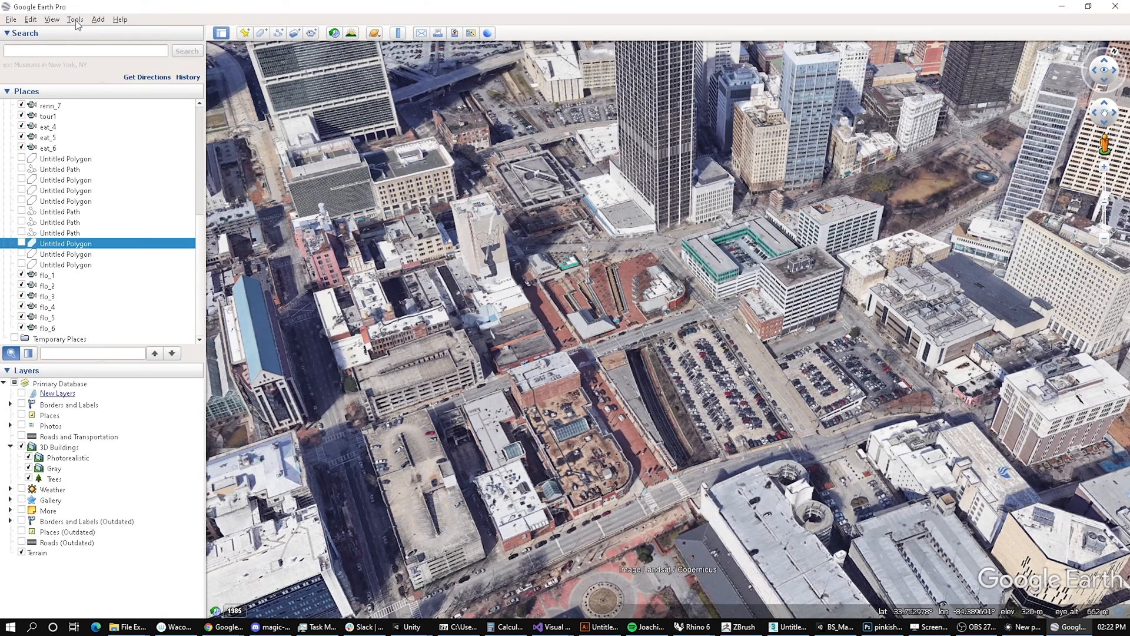
left_click(312, 34)
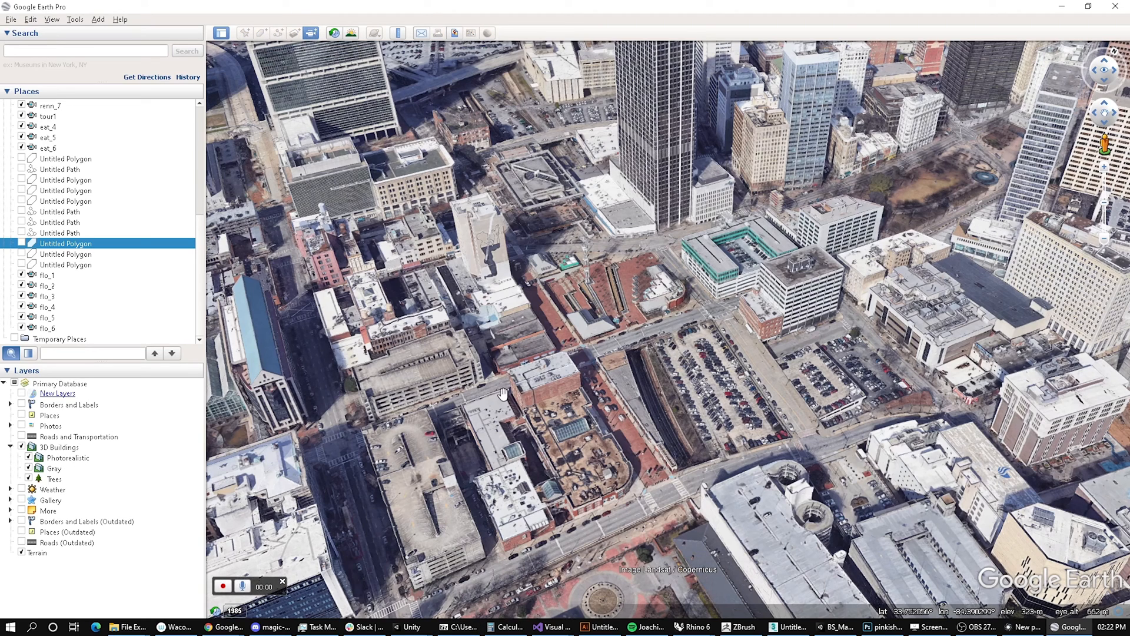
left_click(224, 587)
key("shift+Left")
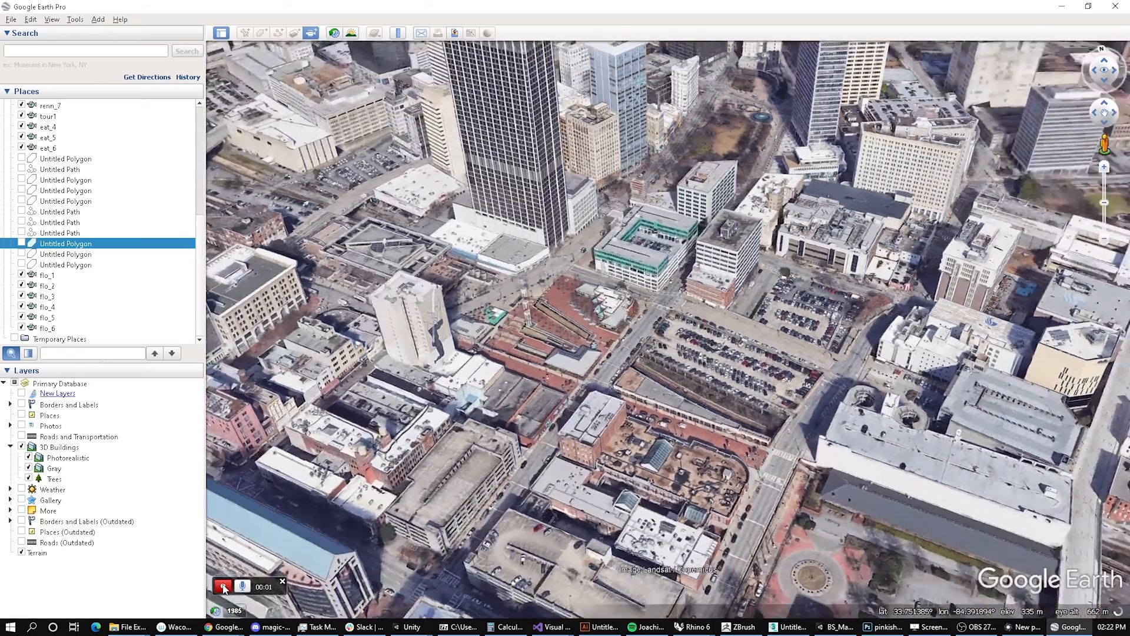
key("shift+Left")
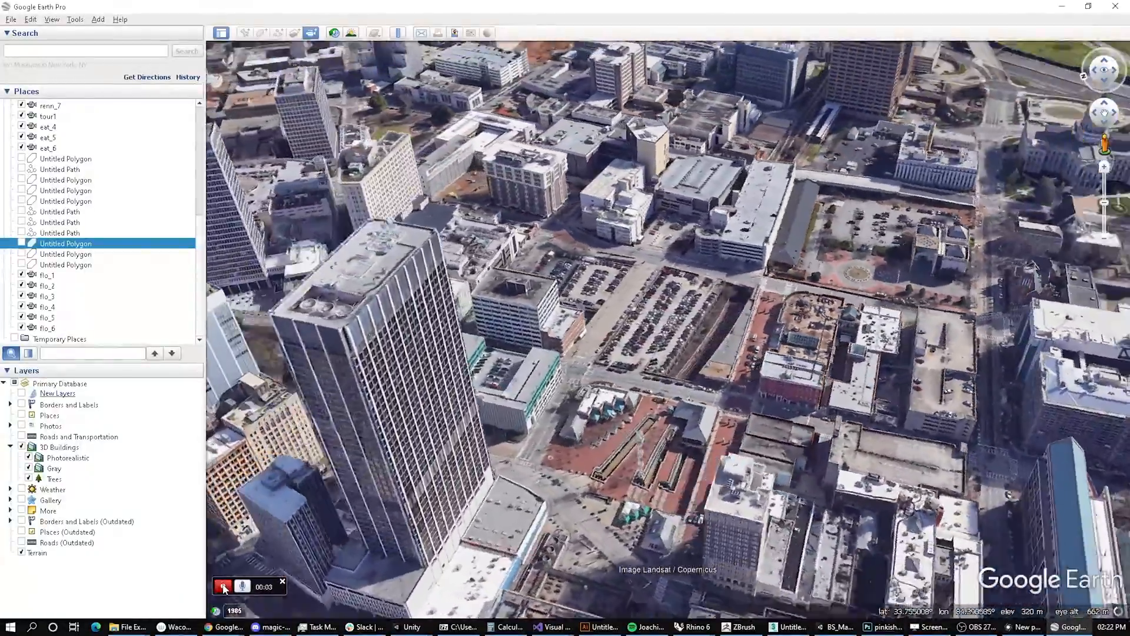
key("shift+Left")
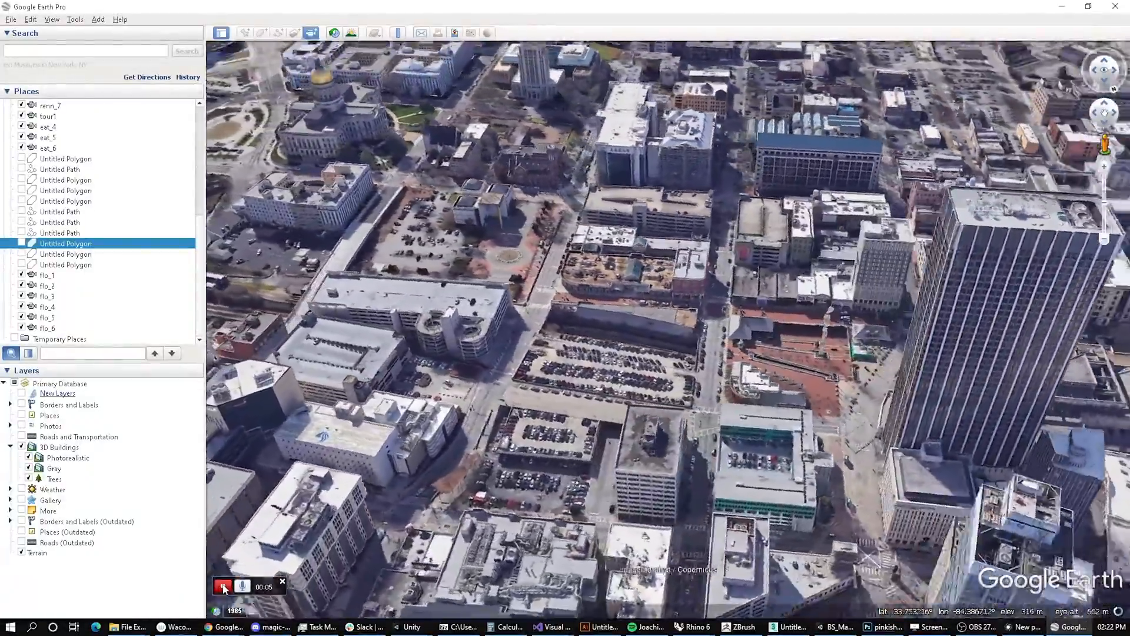
key("shift+Left")
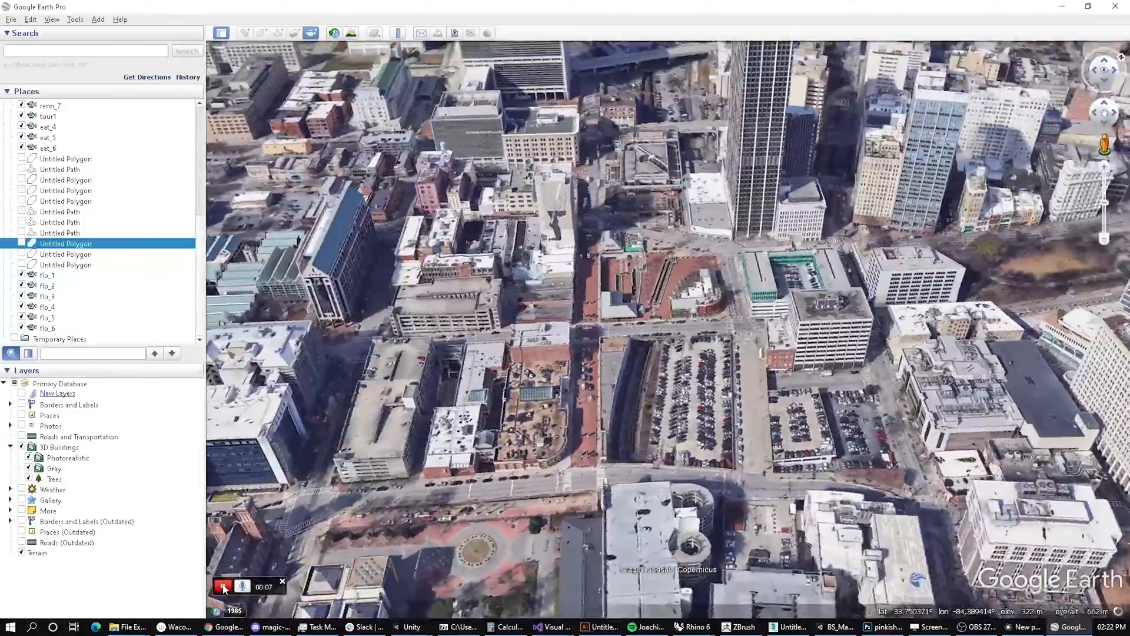
key("shift+Left")
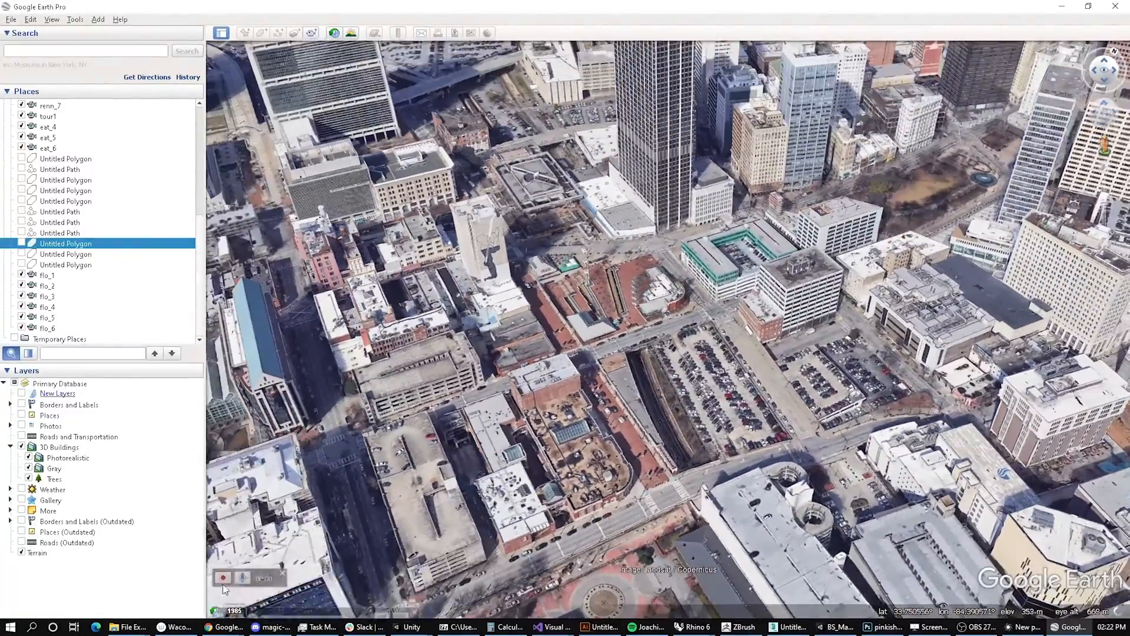
left_click(224, 586)
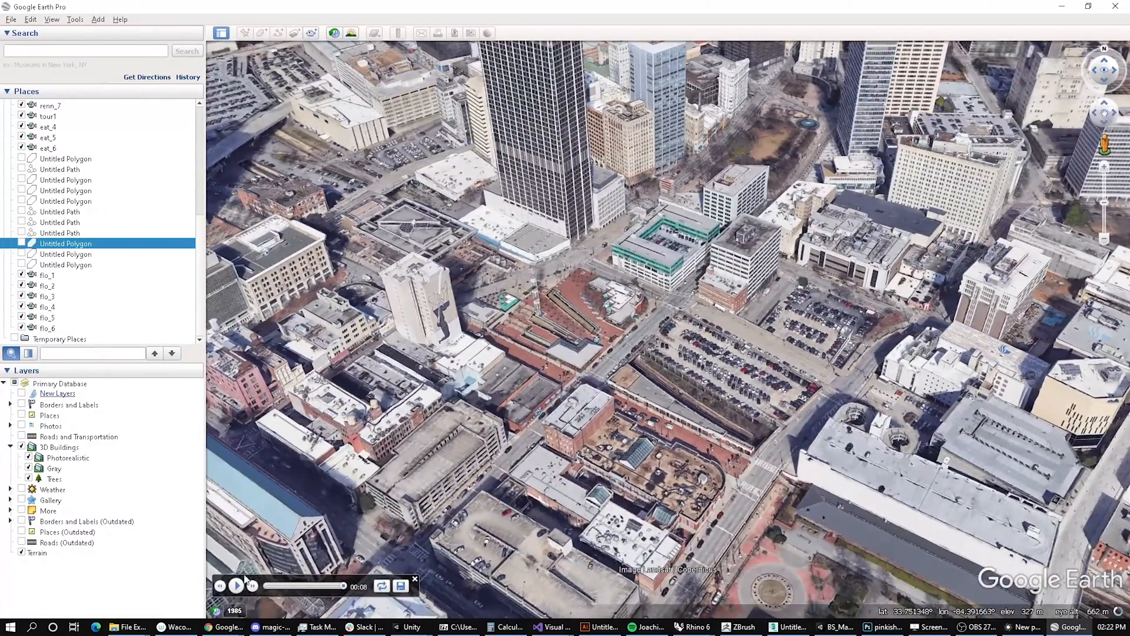
Step: Save the recorded tour under the name ATL_Mid_2
left_click(401, 586)
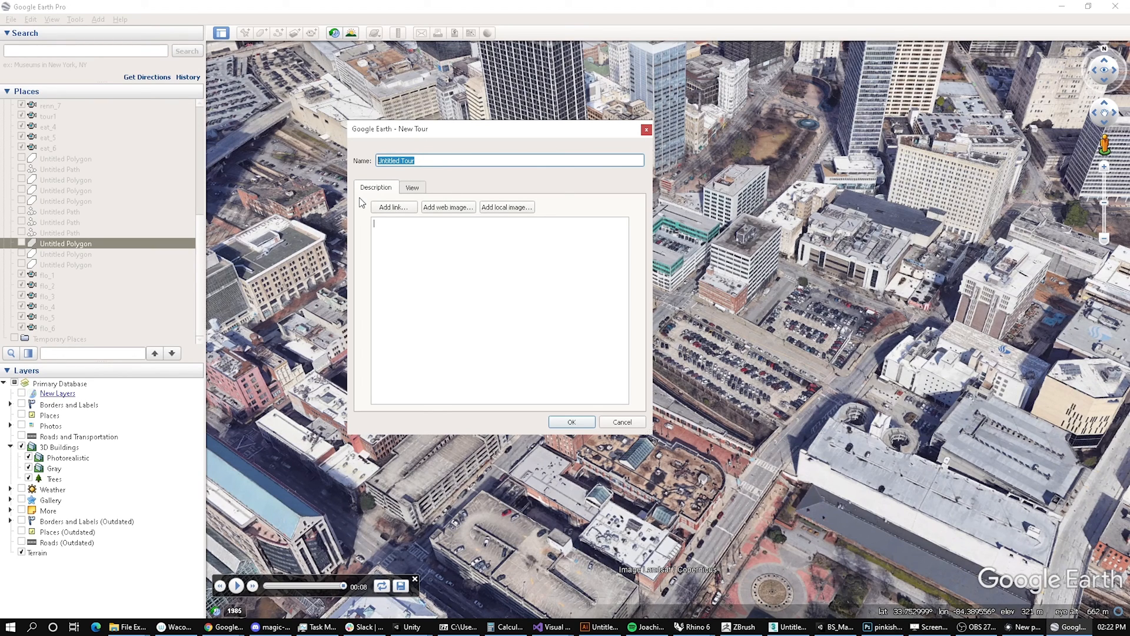
type("ATL_Mid_2")
left_click(441, 264)
left_click(584, 426)
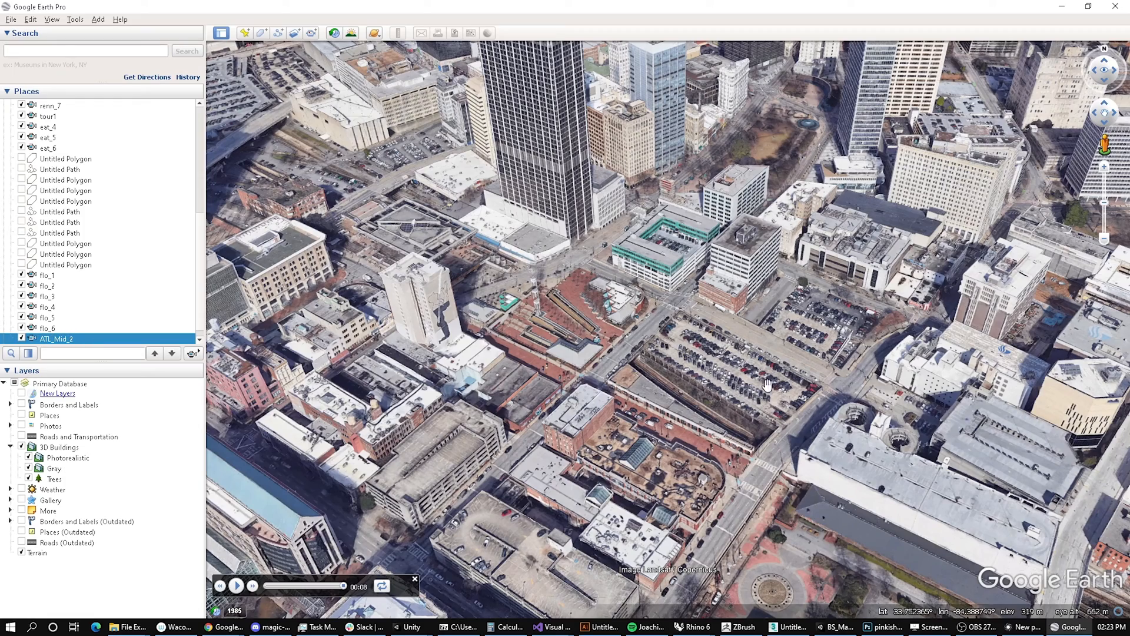
Step: Tilt the camera down to a low skyline view with the horizon showing and check the orbit around the plaza in both directions
middle_click_drag(672, 352, 668, 475)
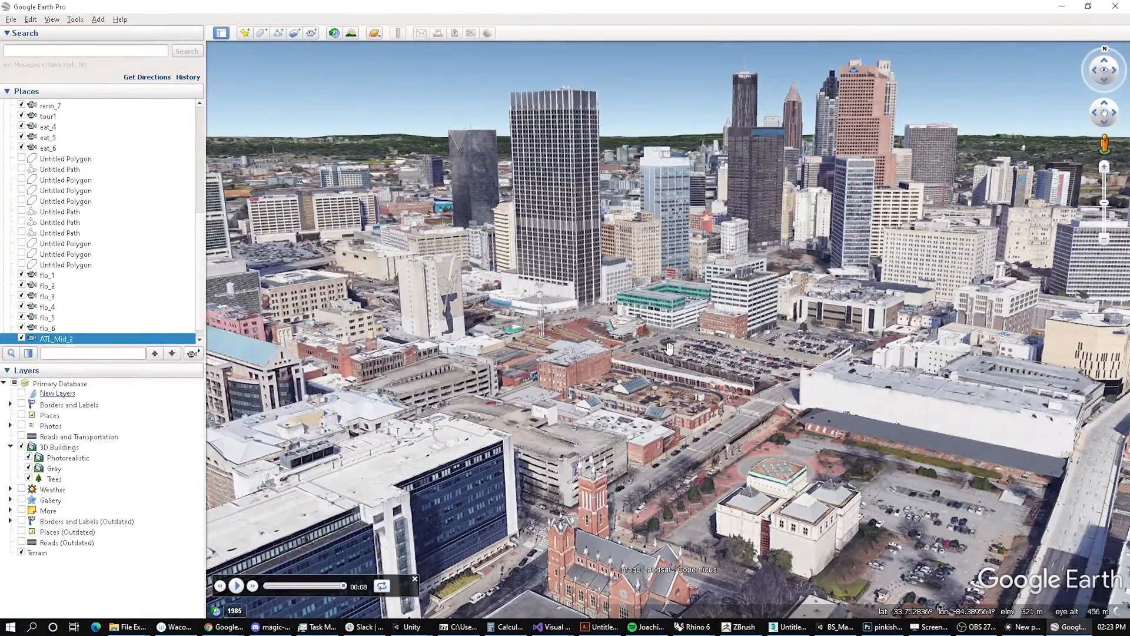
key("shift+Right")
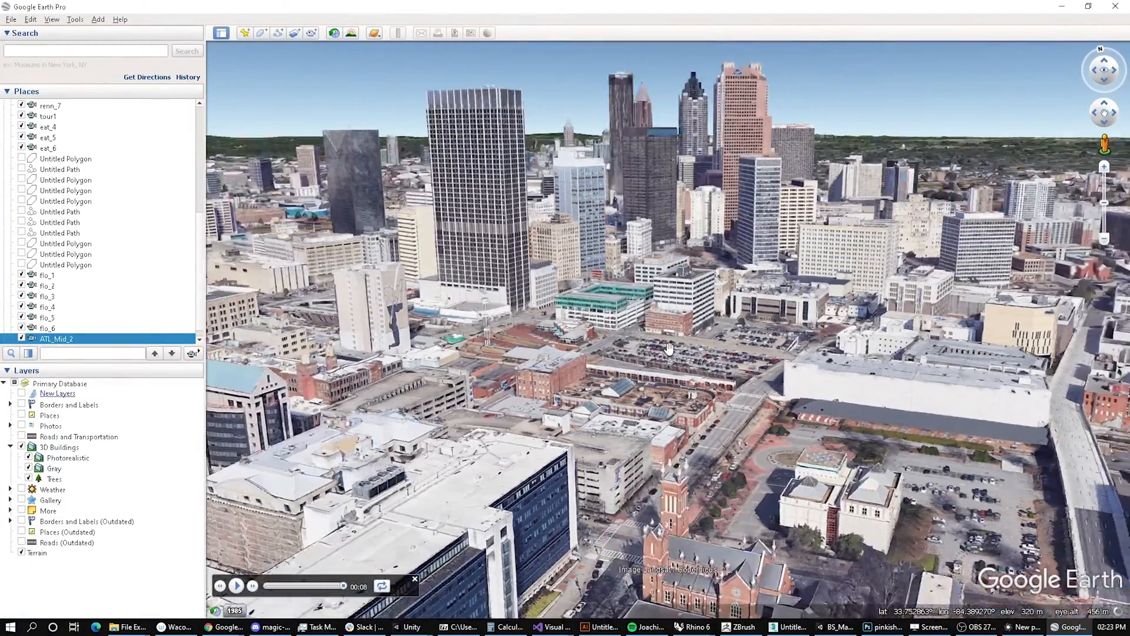
key("shift+Left")
key("n")
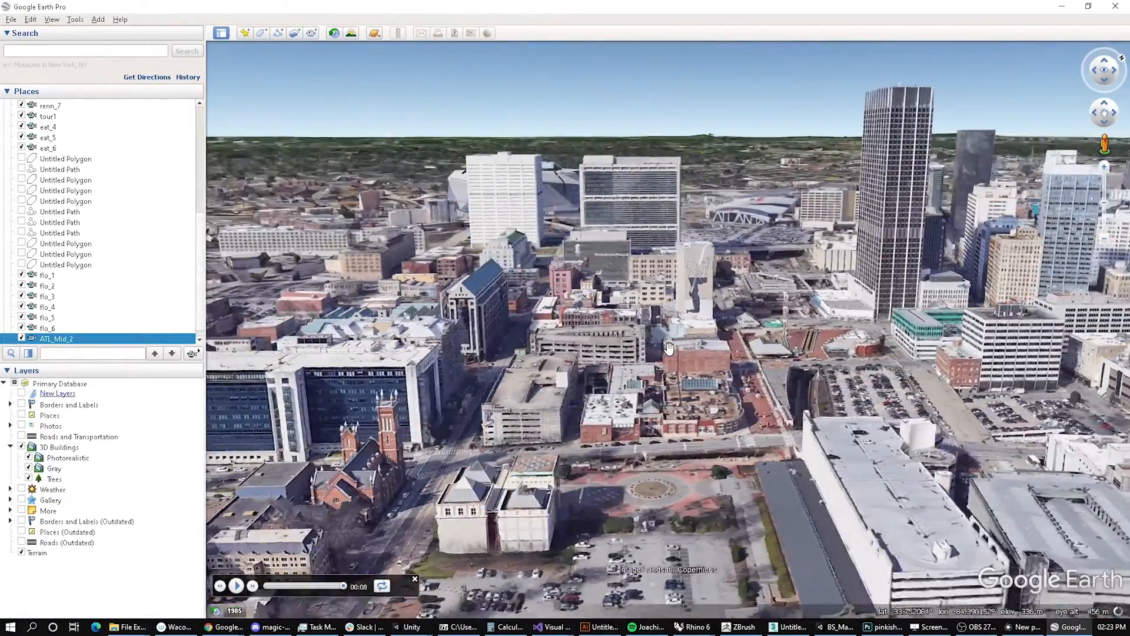
key("shift+Right")
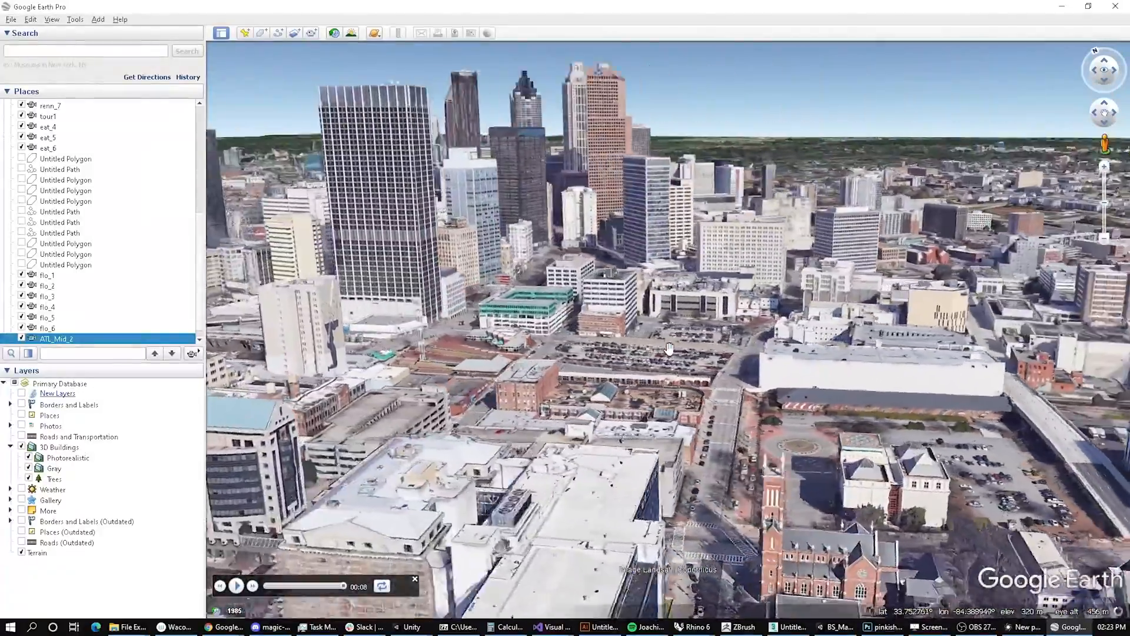
key("shift+Left")
key("shift+Left")
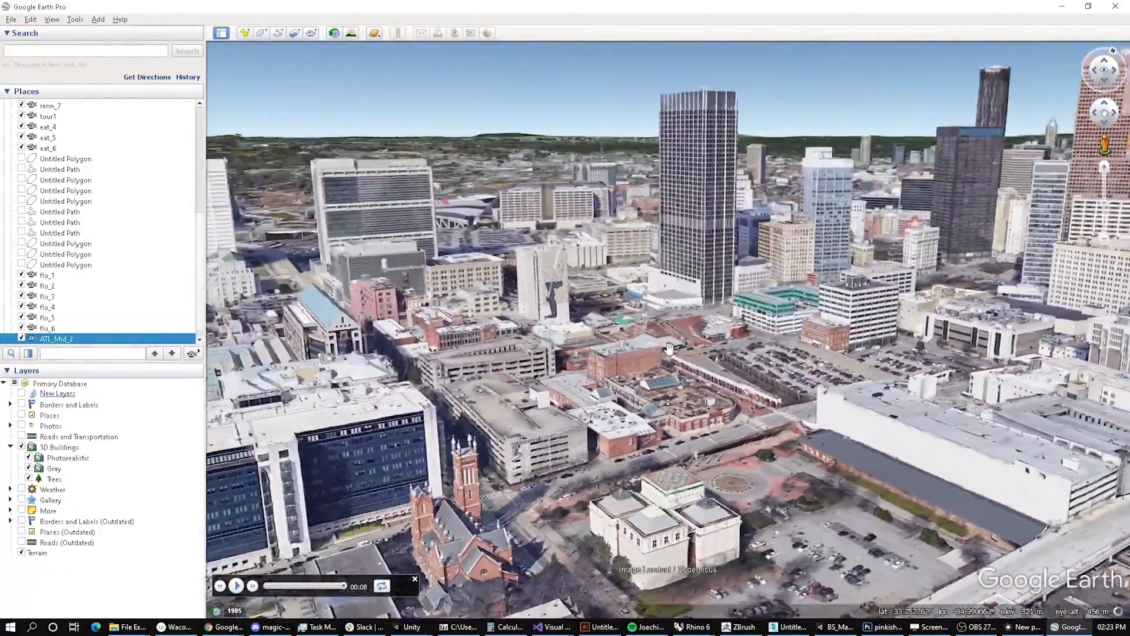
key("shift+Right")
key("n")
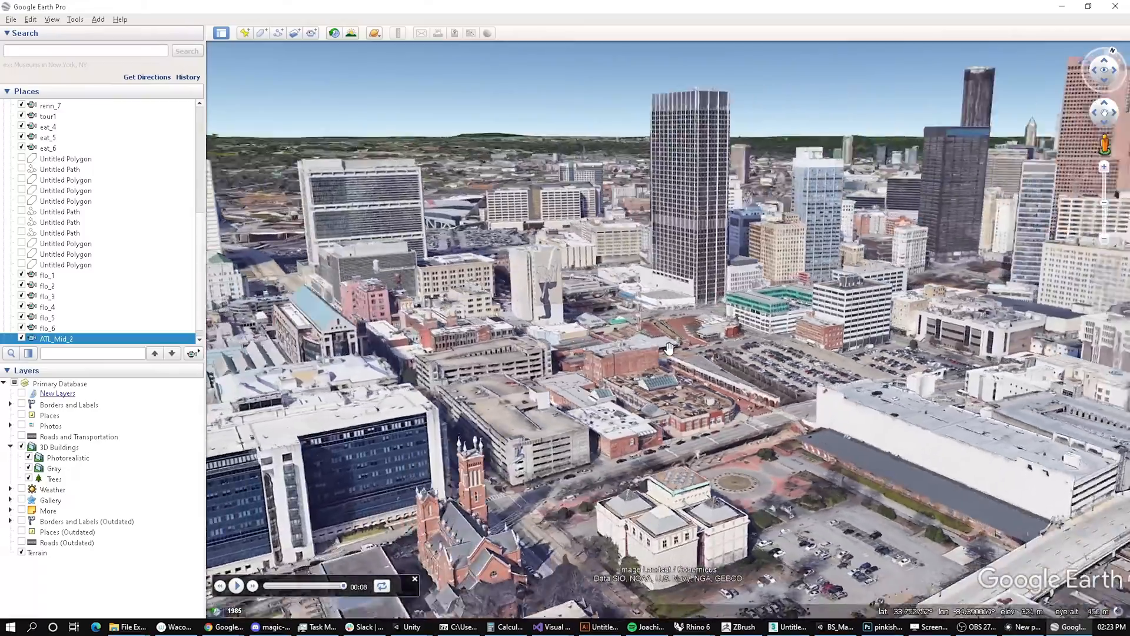
Step: Reframe the low-angle skyline view so that it centres on the parking lot beside the plaza
scroll(665, 338, "down", 2)
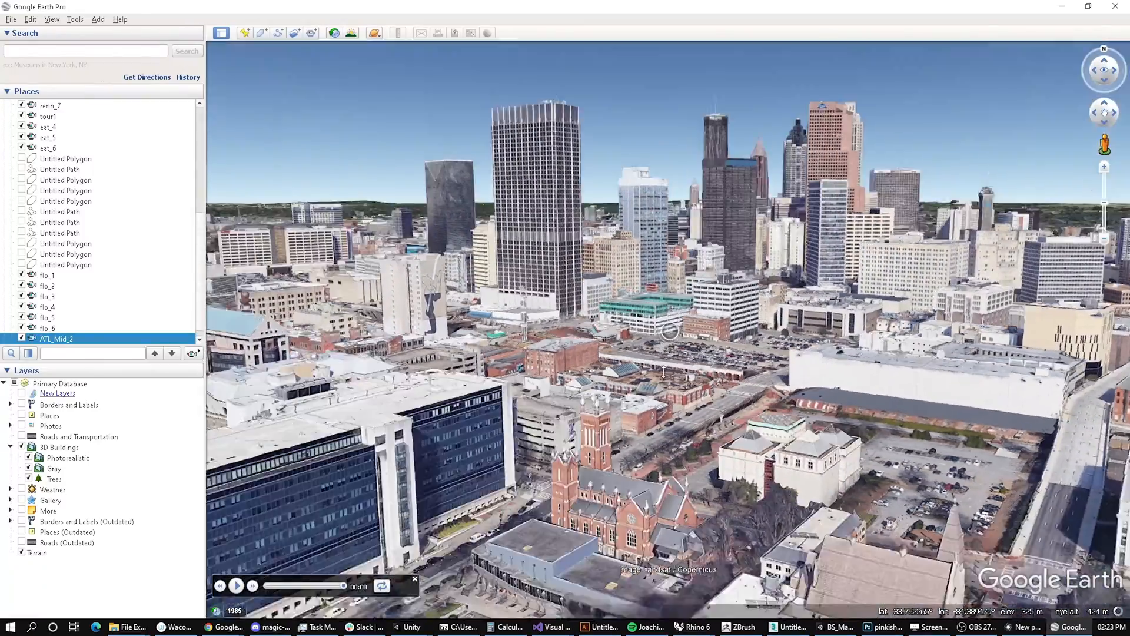
scroll(663, 343, "down", 3)
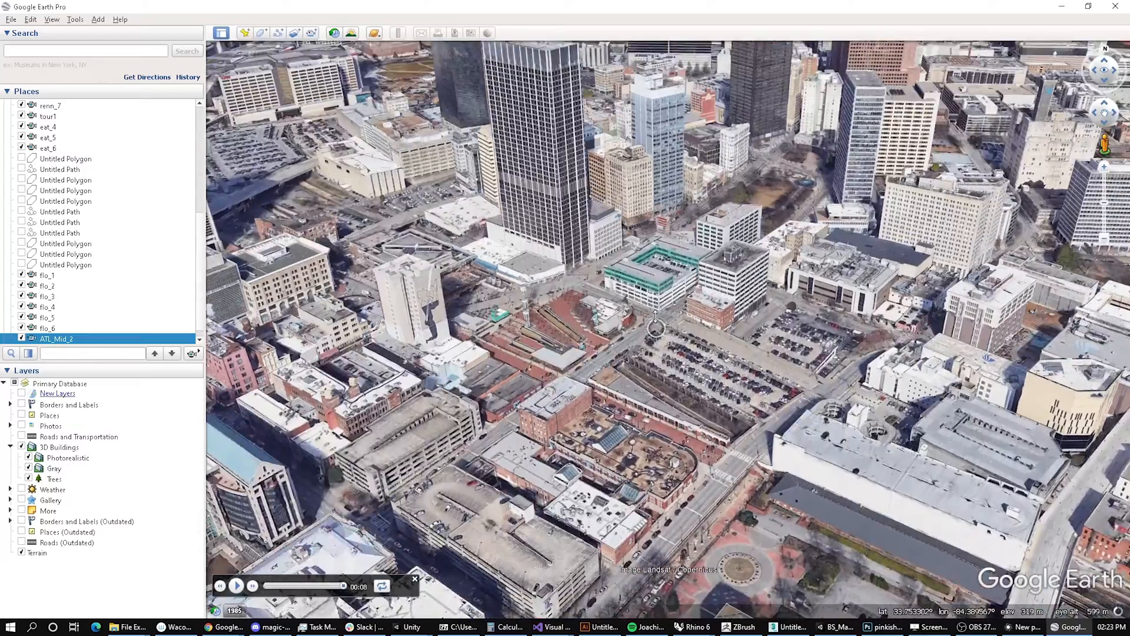
middle_click_drag(656, 317, 654, 375)
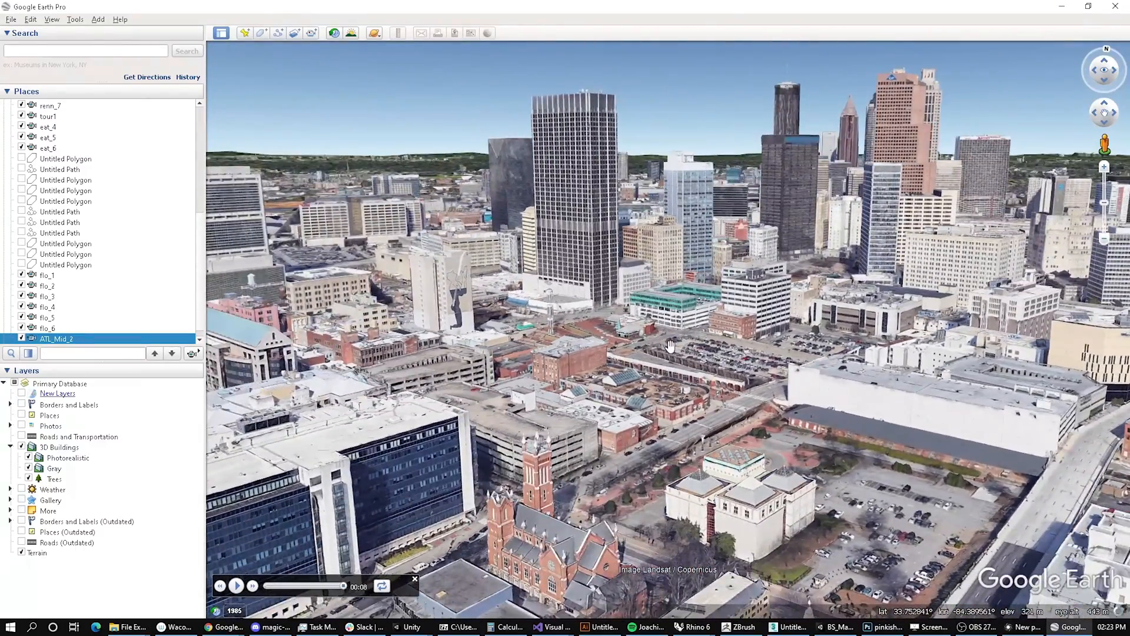
left_click_drag(670, 346, 639, 353)
mouse_move(639, 354)
middle_mouse_down()
mouse_move(539, 354)
mouse_move(639, 354)
middle_mouse_up()
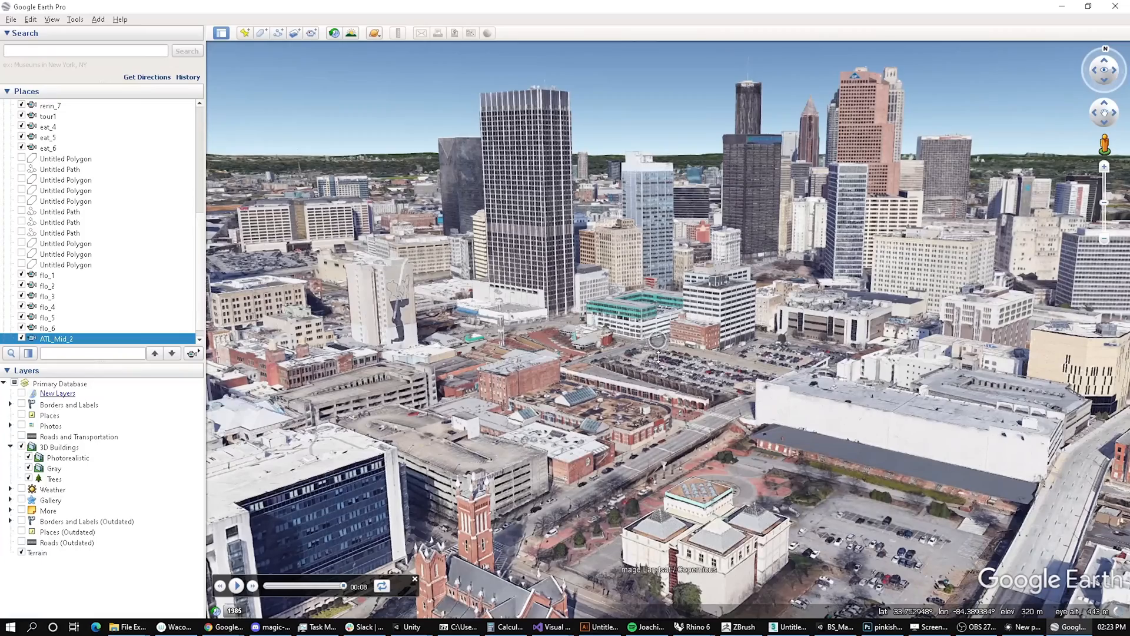
scroll(658, 364, "up", 2)
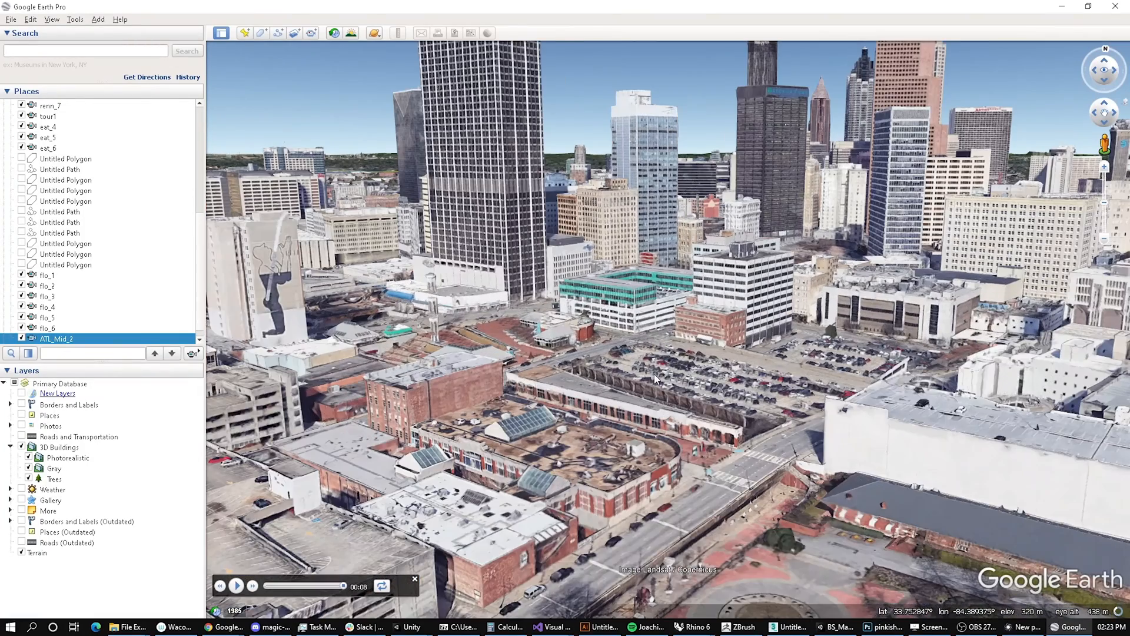
mouse_move(657, 372)
left_mouse_down()
mouse_move(645, 348)
mouse_move(652, 368)
left_mouse_up()
scroll(652, 368, "down", 1)
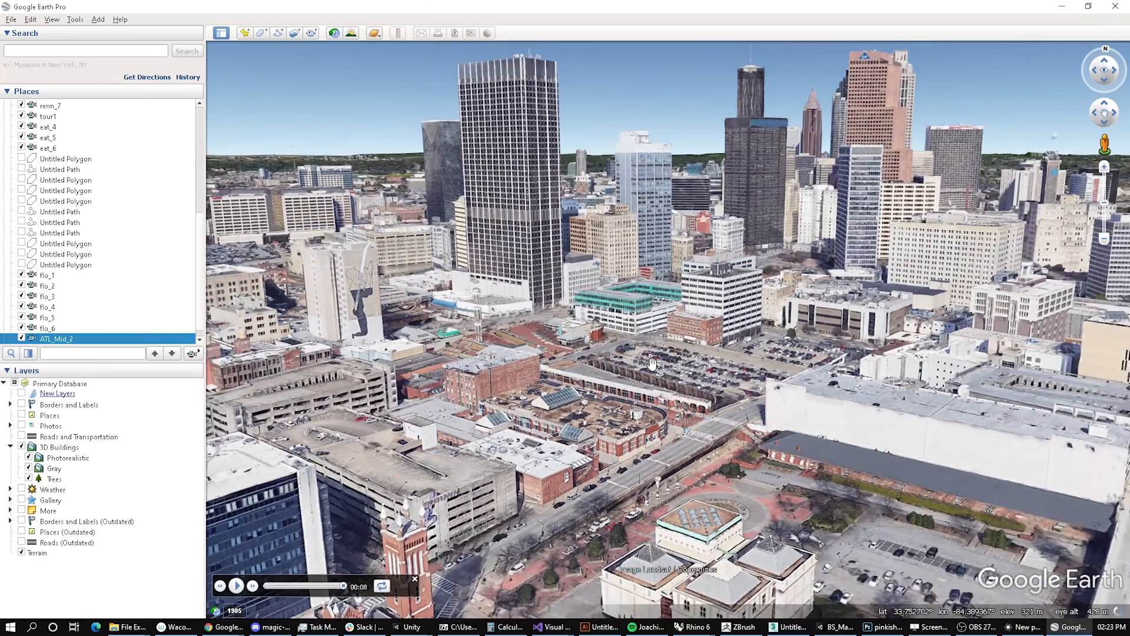
Step: Rotate and shift the low-angle skyline view so that the parking lot beside the plaza becomes the orbit centre
middle_click_drag(652, 363, 594, 363)
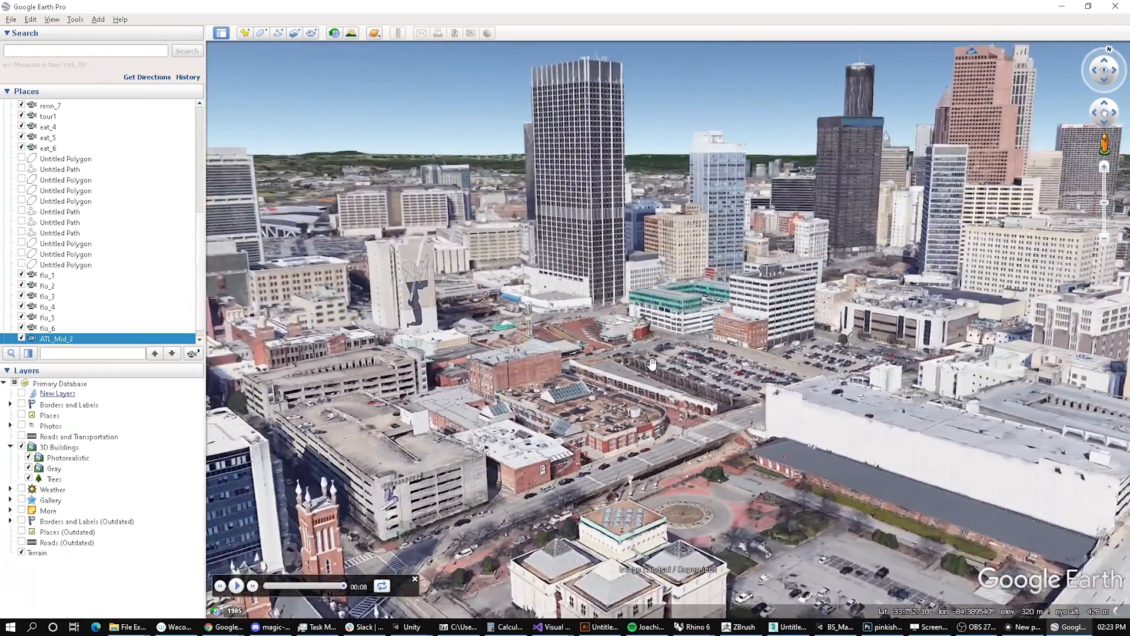
left_click_drag(643, 368, 692, 405)
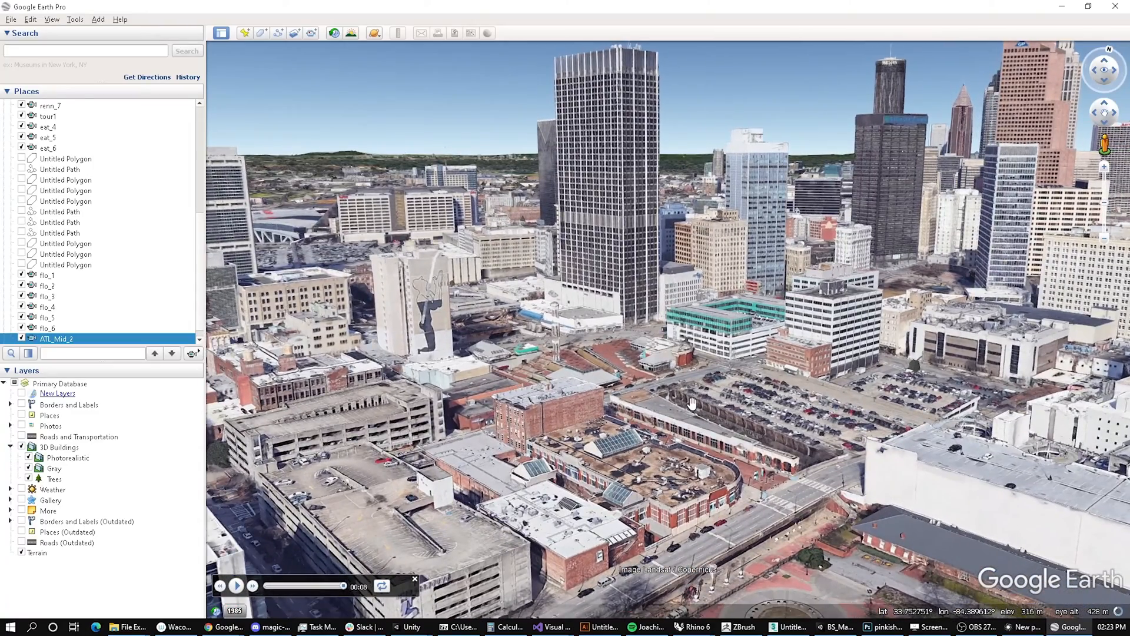
middle_click_drag(692, 404, 582, 403)
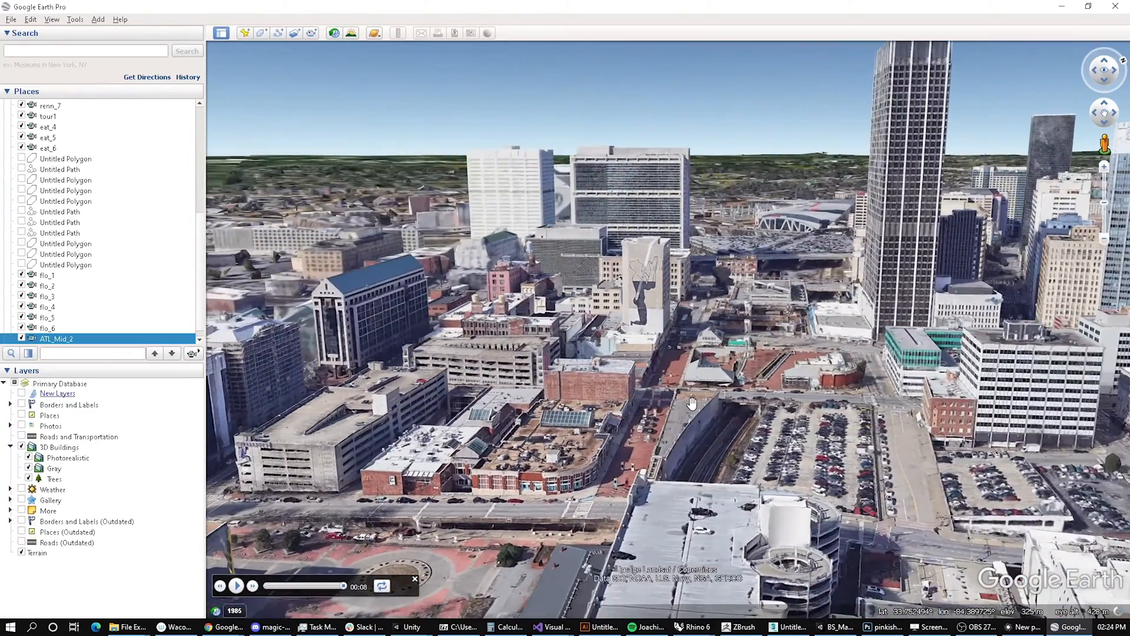
left_click_drag(815, 417, 708, 402)
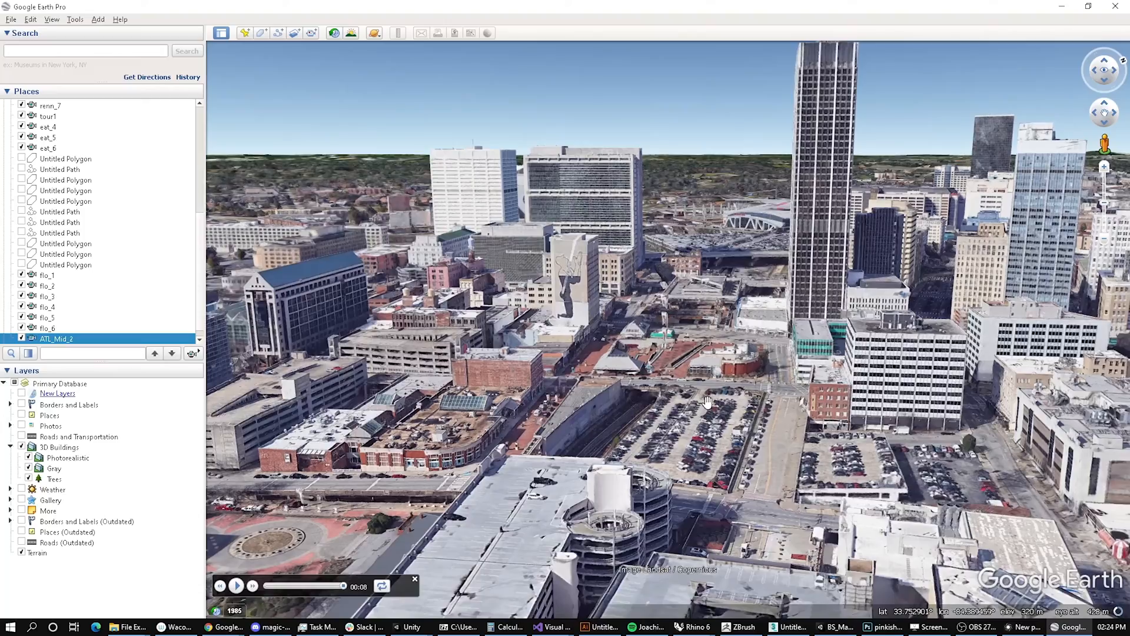
middle_click_drag(708, 402, 567, 402)
Step: Orbit the low-angle view around the parking lot in both directions to check the framing and the towers along the camera path
key("shift+Left")
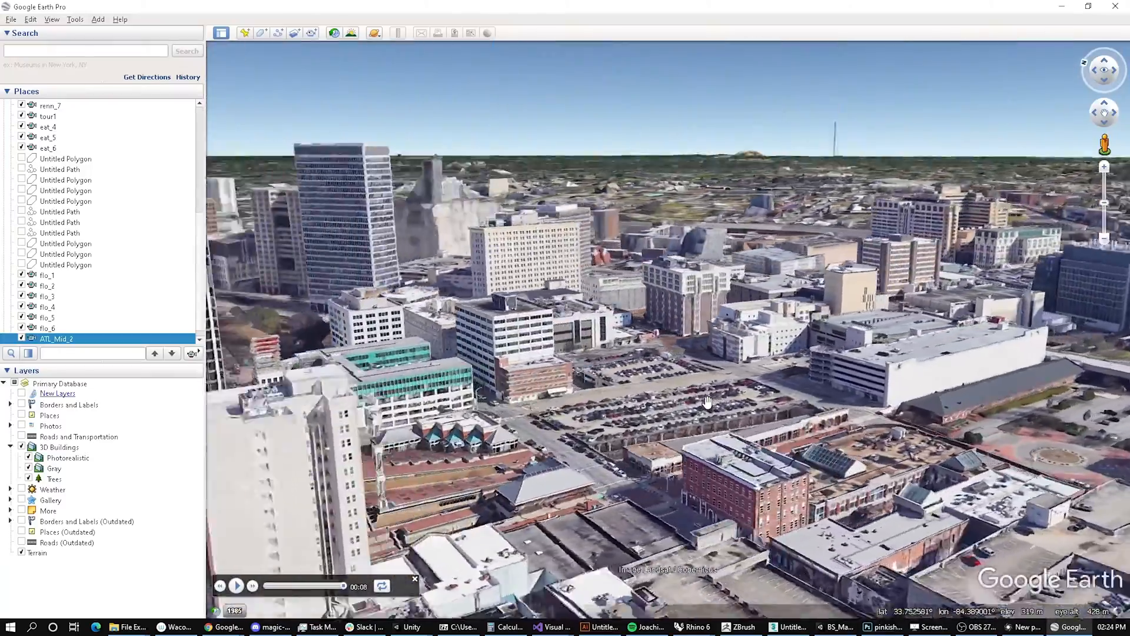
mouse_move(707, 402)
middle_mouse_down()
mouse_move(689, 402)
mouse_move(713, 402)
middle_mouse_up()
key("shift+Right")
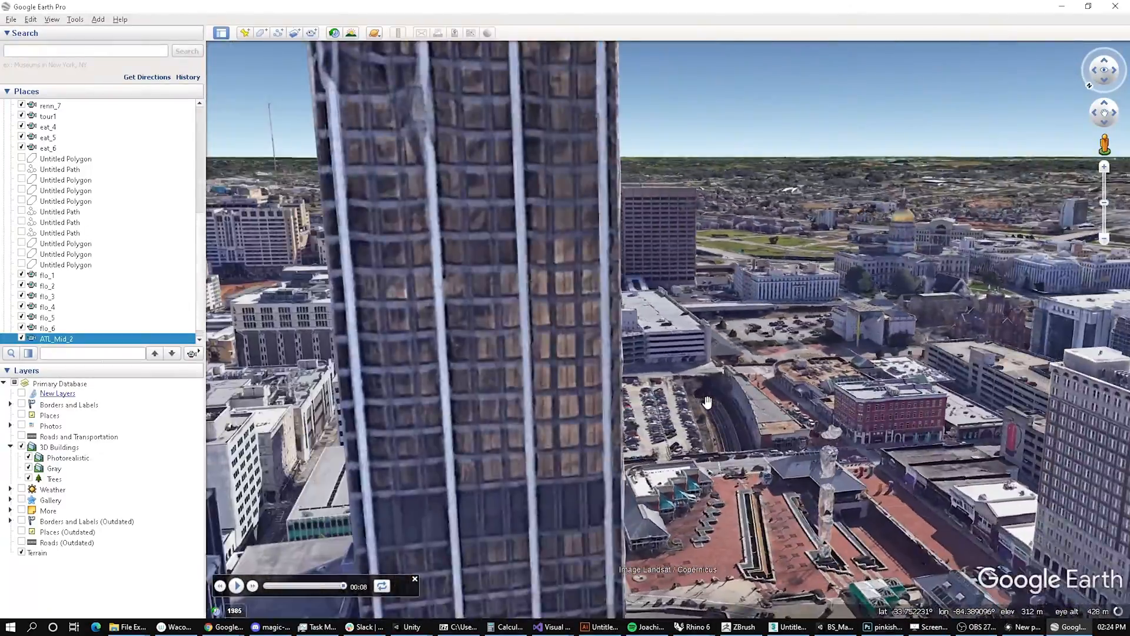
key("shift+Right")
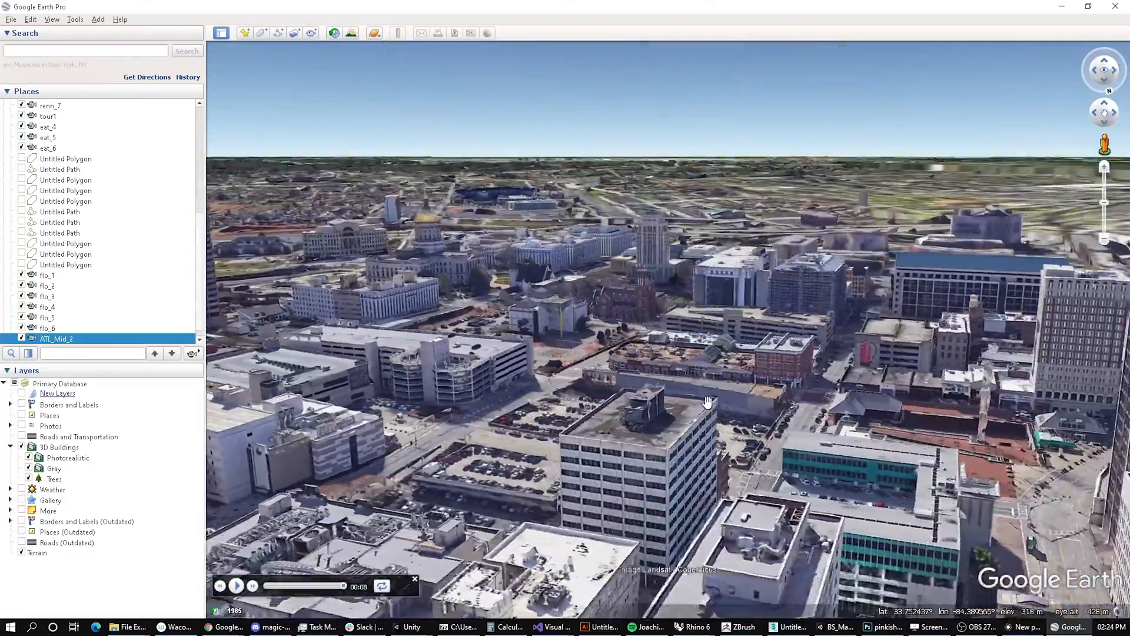
key("shift+Right")
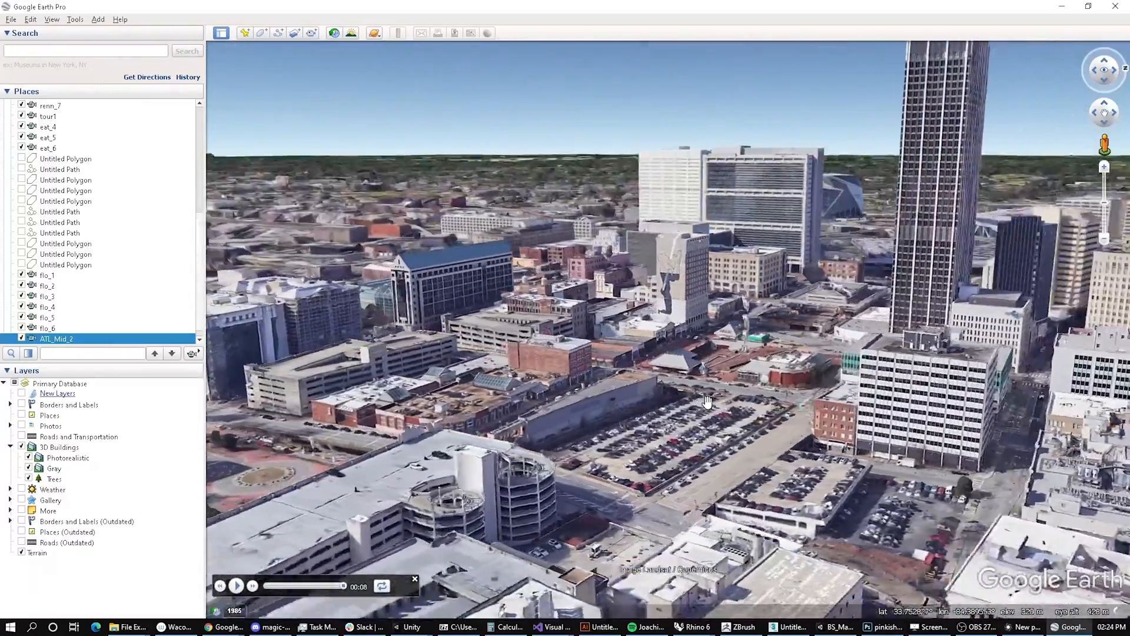
key("shift+Right")
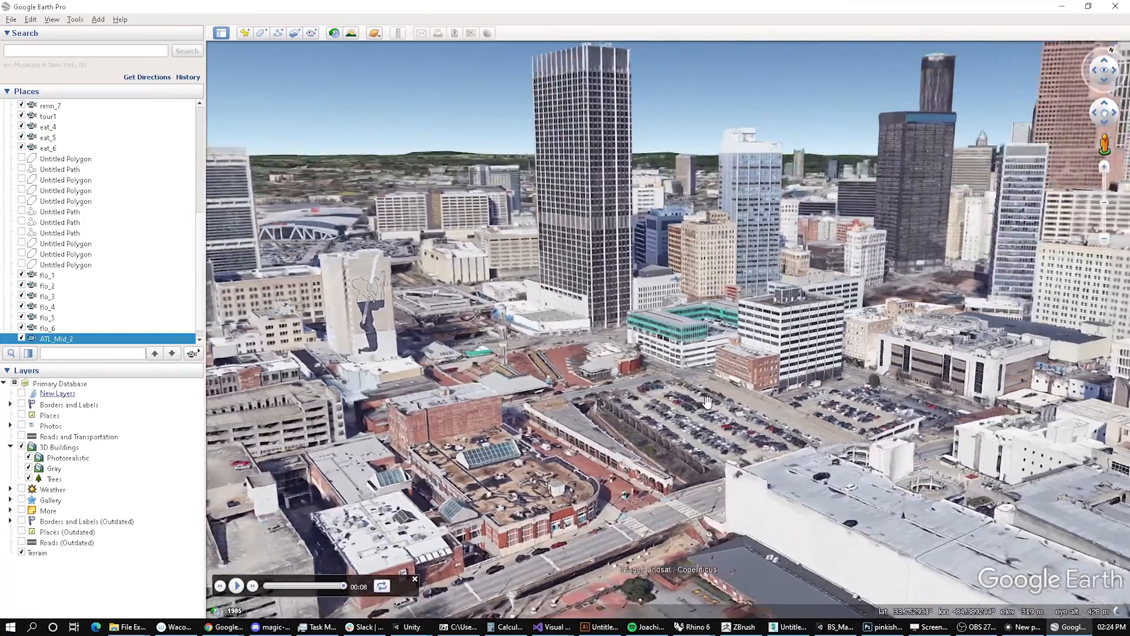
key("shift+Right")
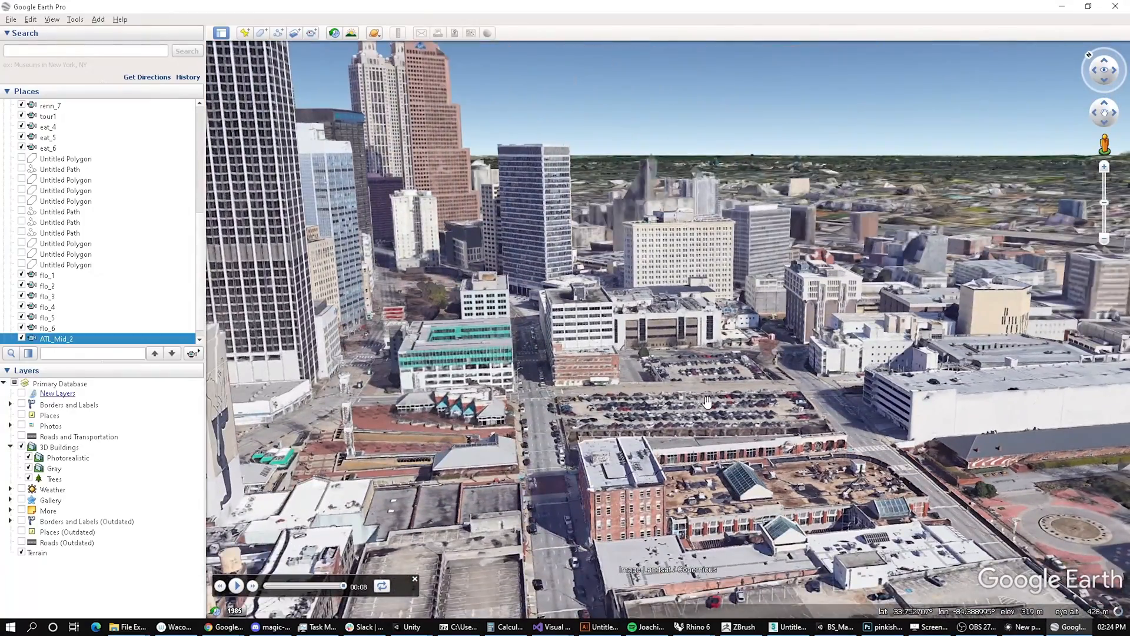
key("shift+Right")
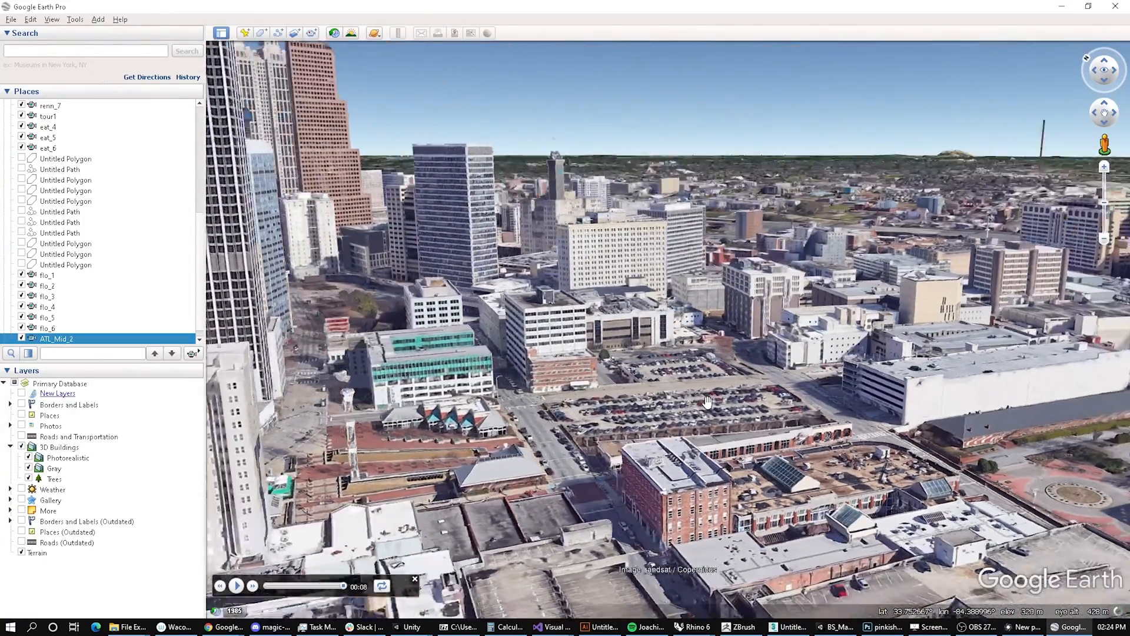
key("shift+Right")
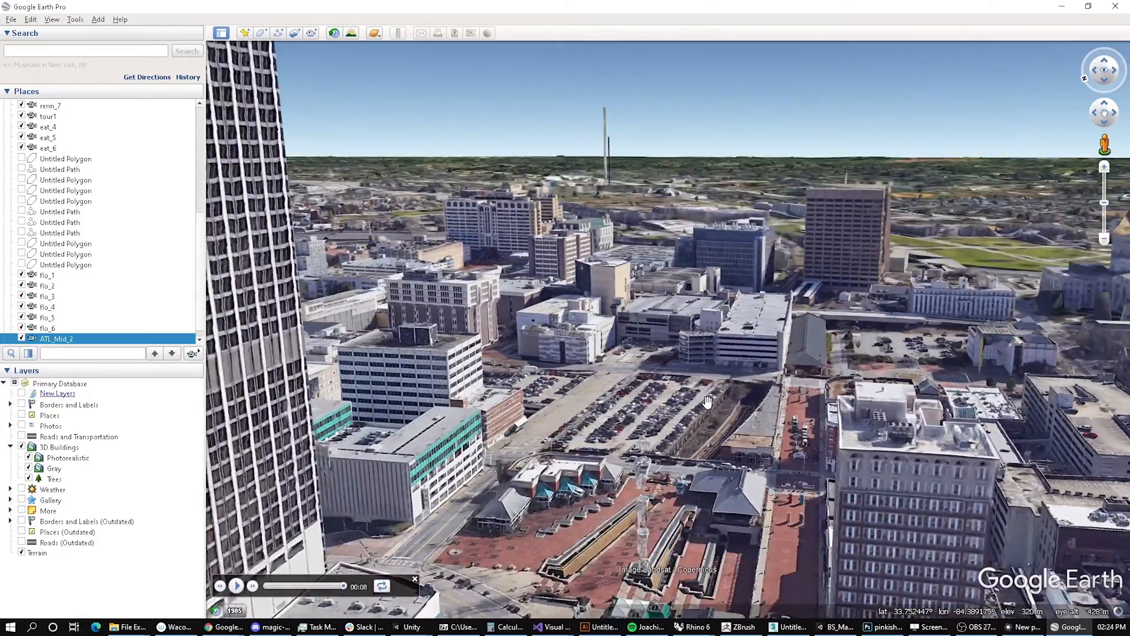
key("shift+Right")
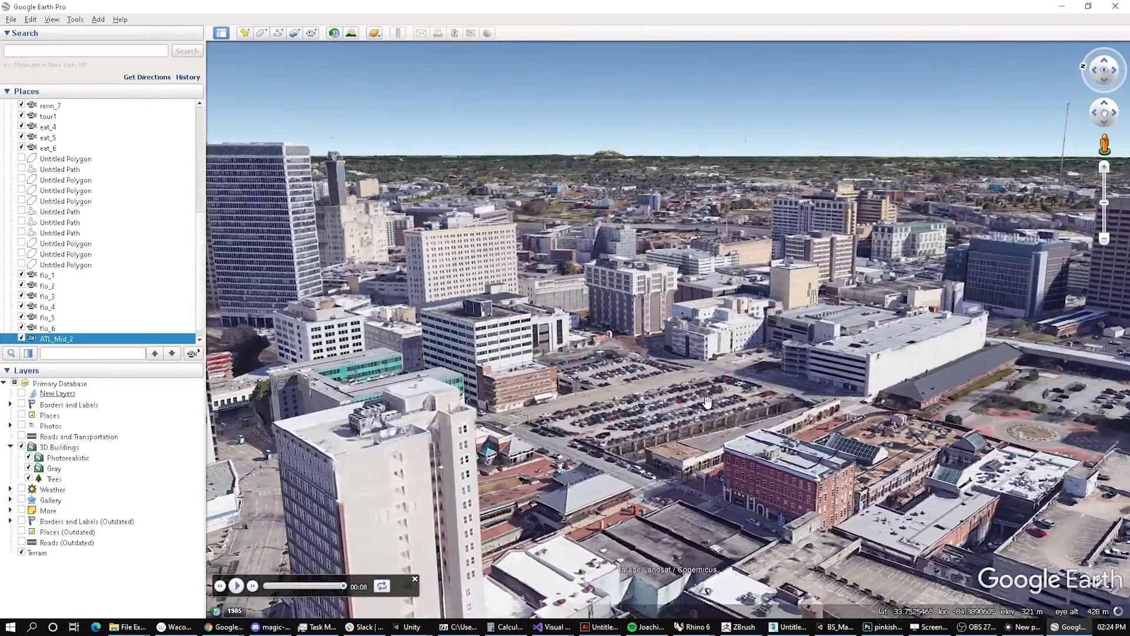
key("shift+Right")
key("shift+Right")
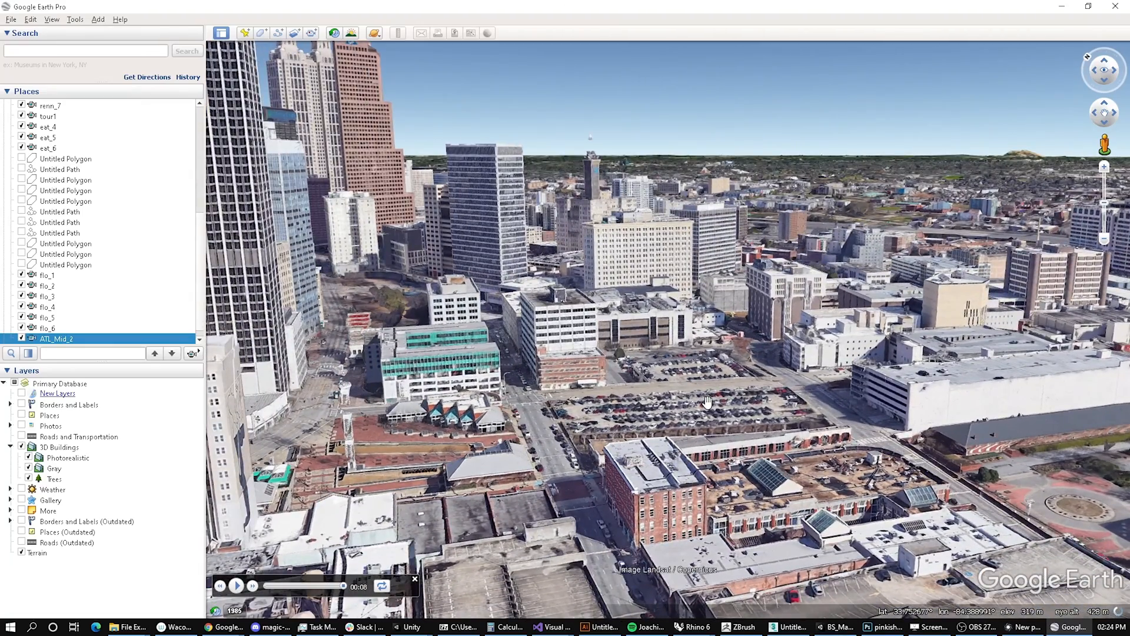
Step: Pull the low-angle view back to about 456 m eye altitude and record a tour of about 8 seconds orbiting the plaza and parking lot
key("shift+Right")
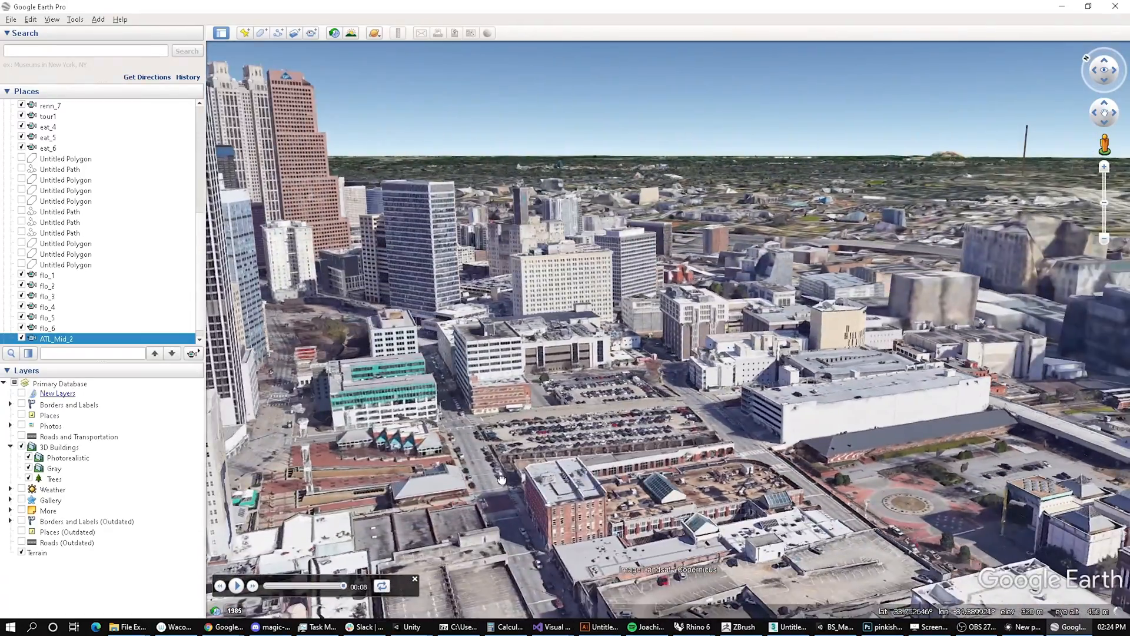
left_click_drag(502, 480, 606, 459)
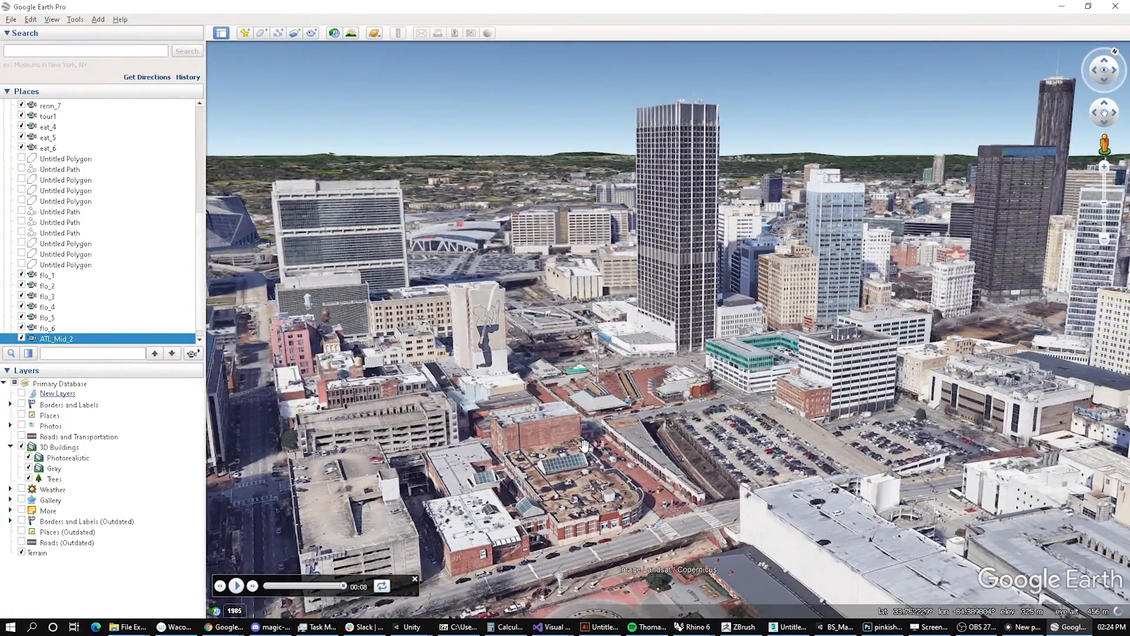
left_click(414, 580)
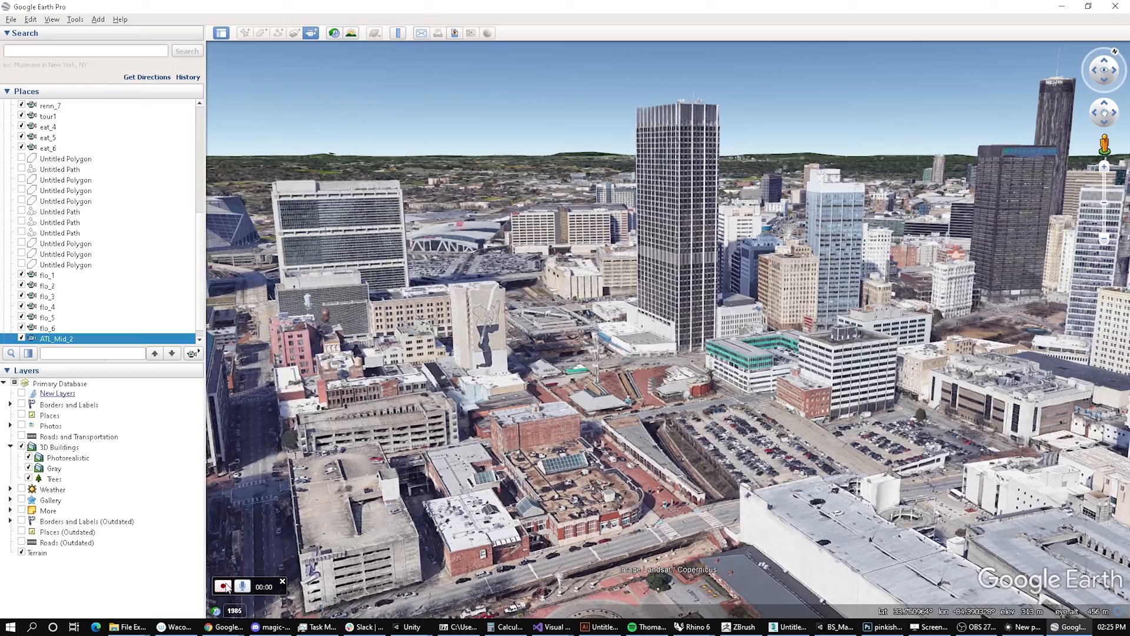
key("shift+Left")
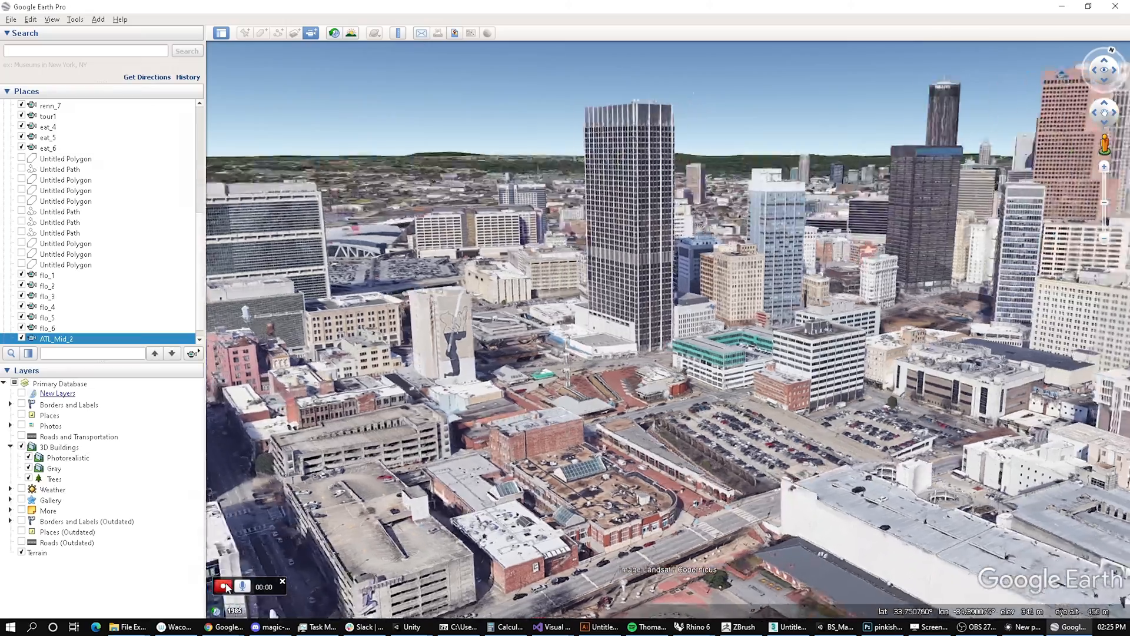
key("shift+Left")
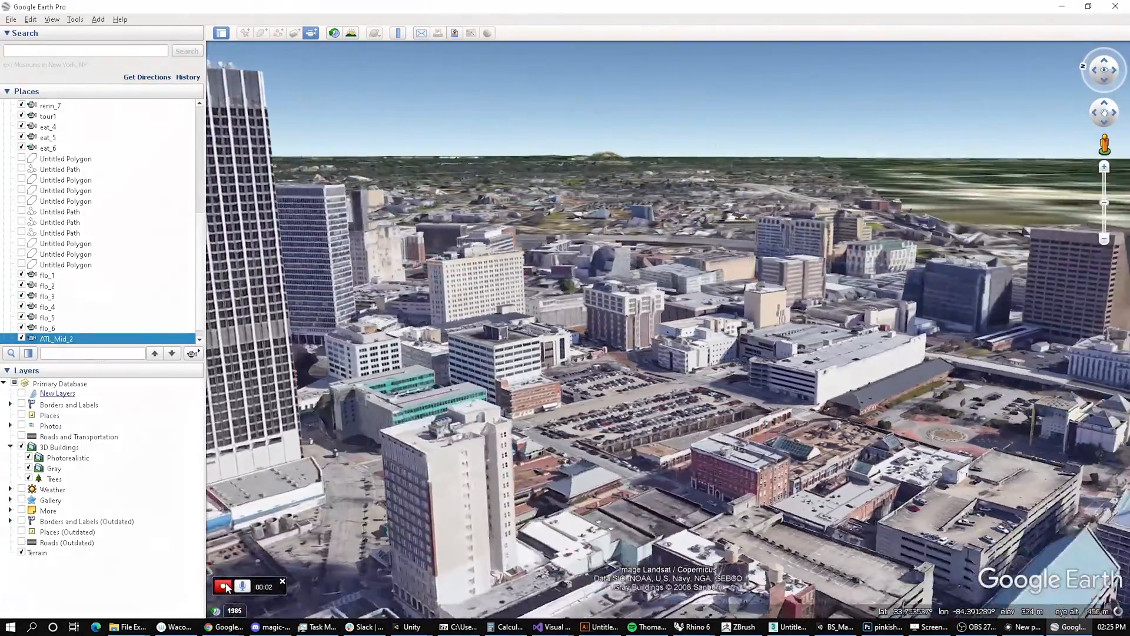
key("shift+Left")
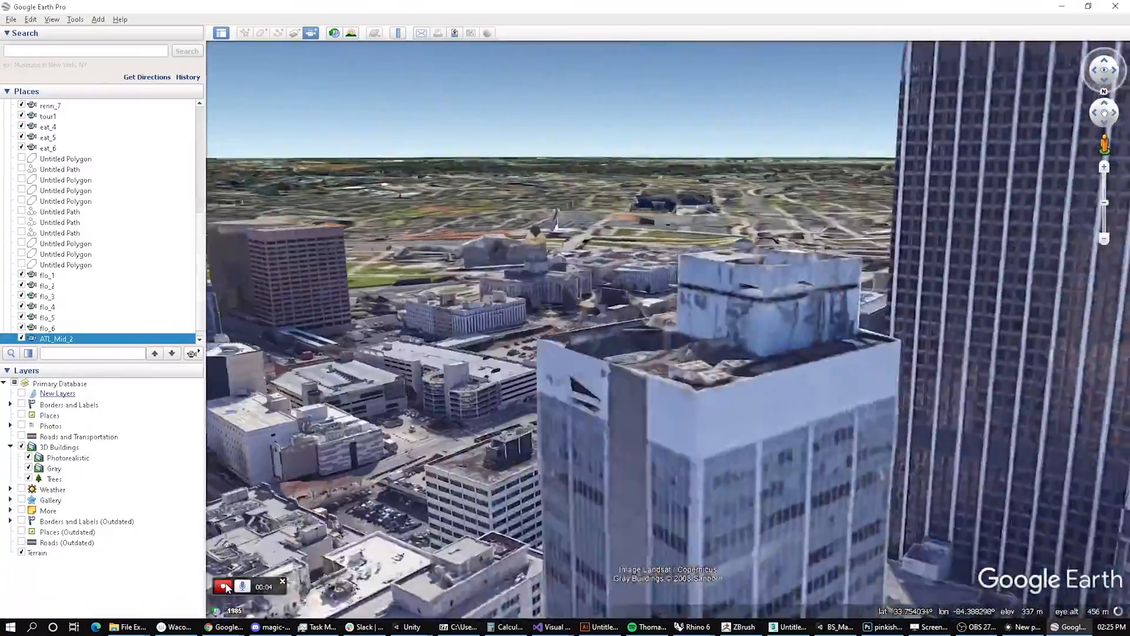
key("shift+Left")
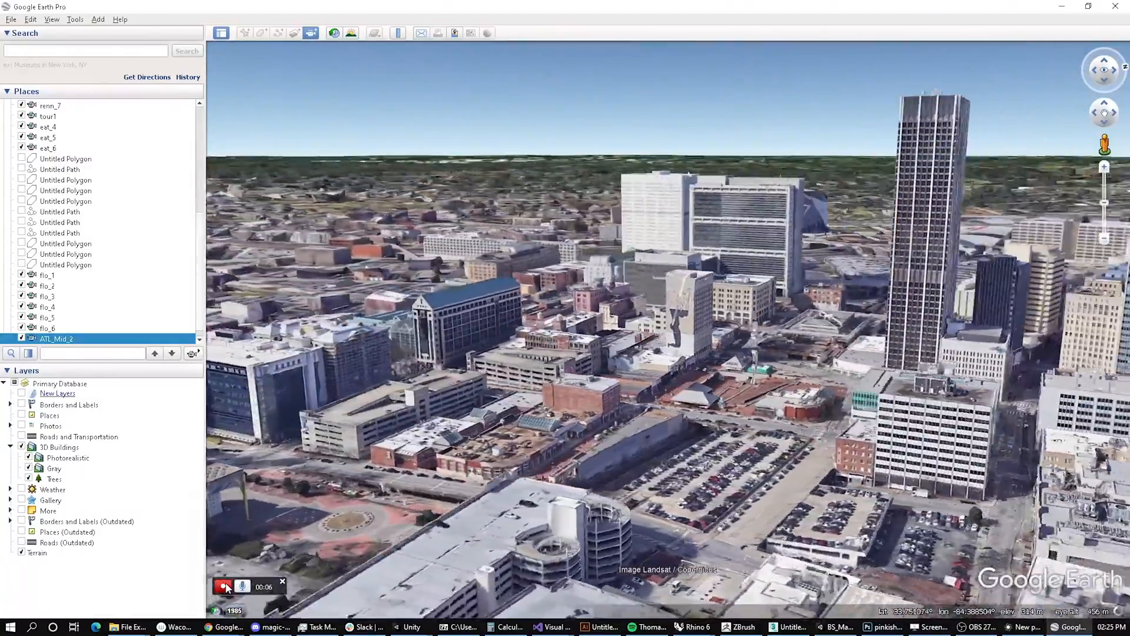
key("shift+Left")
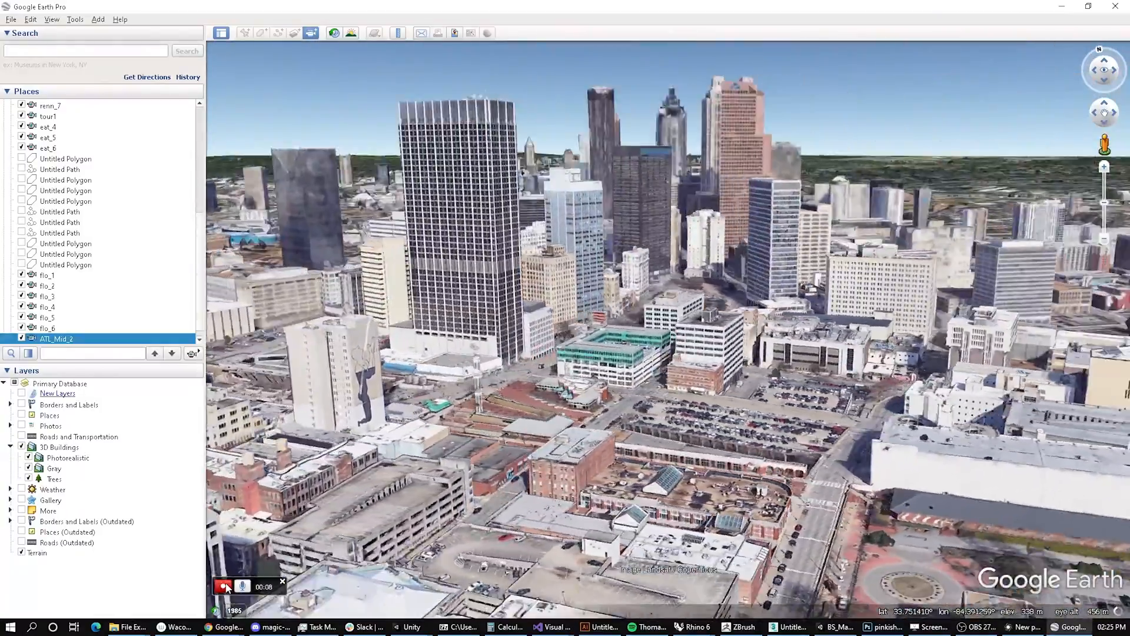
left_click(224, 585)
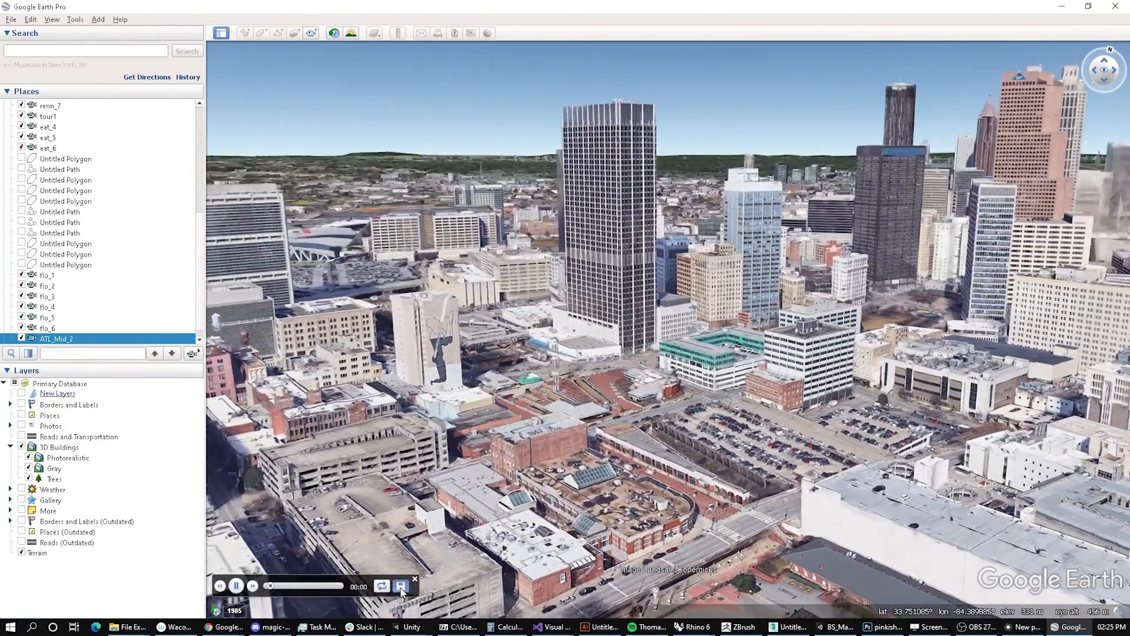
Step: Save the recorded tour under the name ATL_Mid_3
left_click(401, 586)
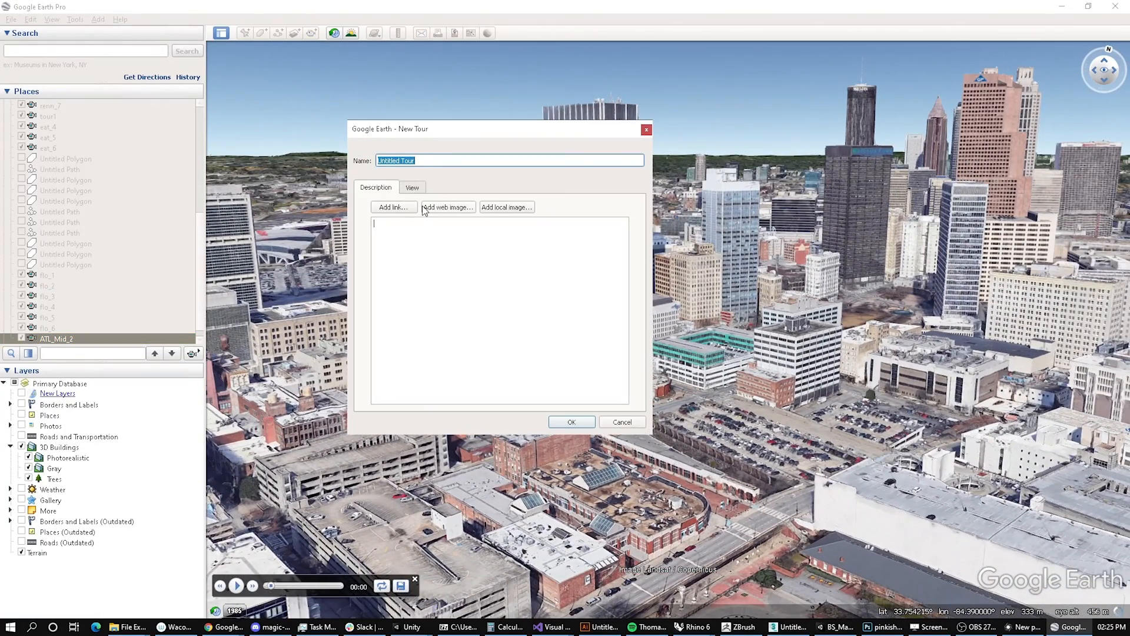
type("ATL")
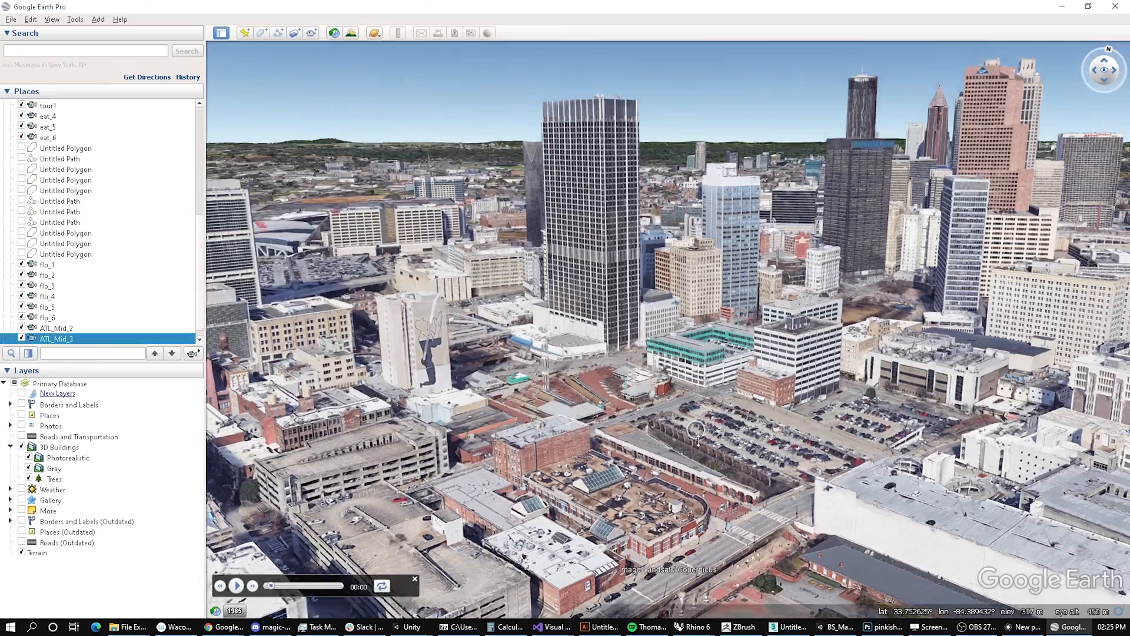
Step: Set a steep downward view of the plaza and parking lot at about 818 m eye altitude and check a full orbit around it
middle_click_drag(694, 436, 695, 272)
middle_click_drag(641, 407, 636, 280)
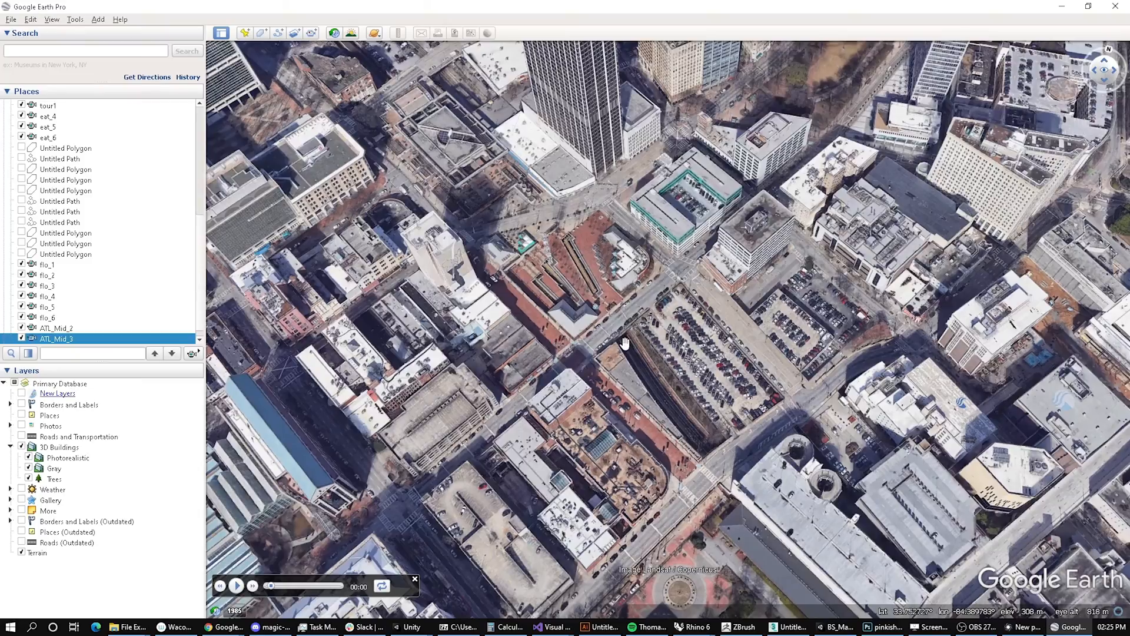
key("shift+Right")
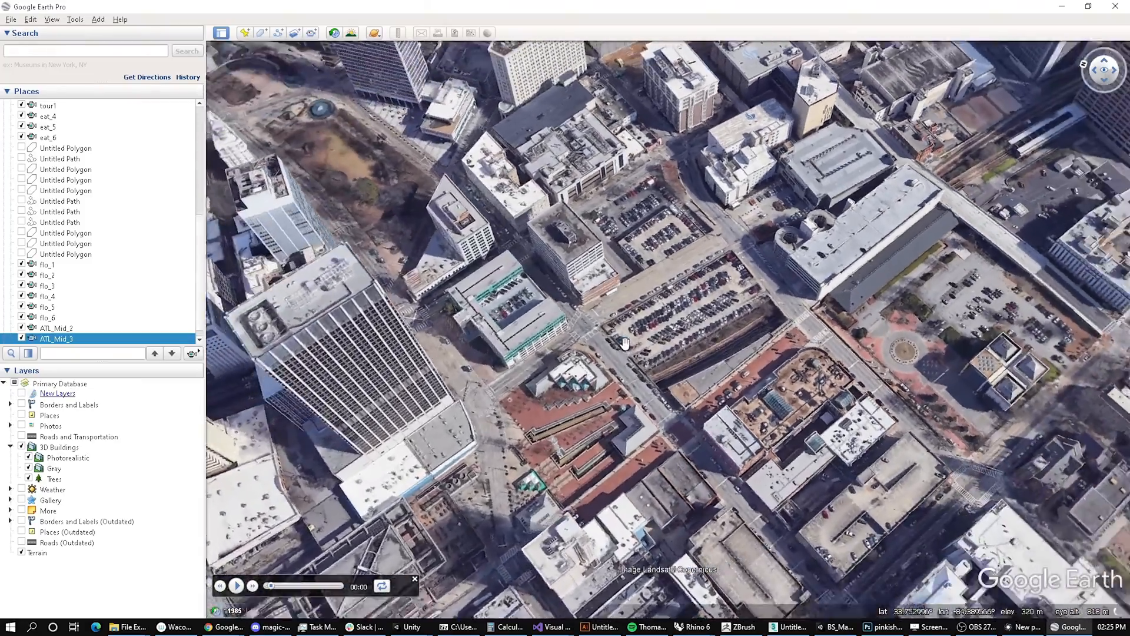
key("shift+Right")
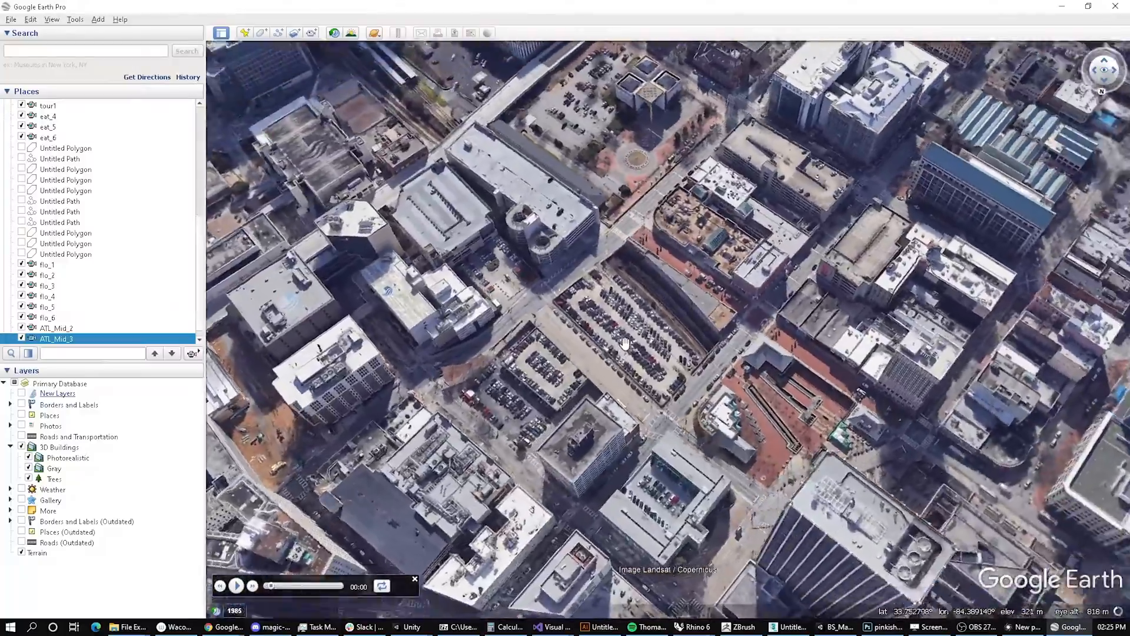
key("shift+Right")
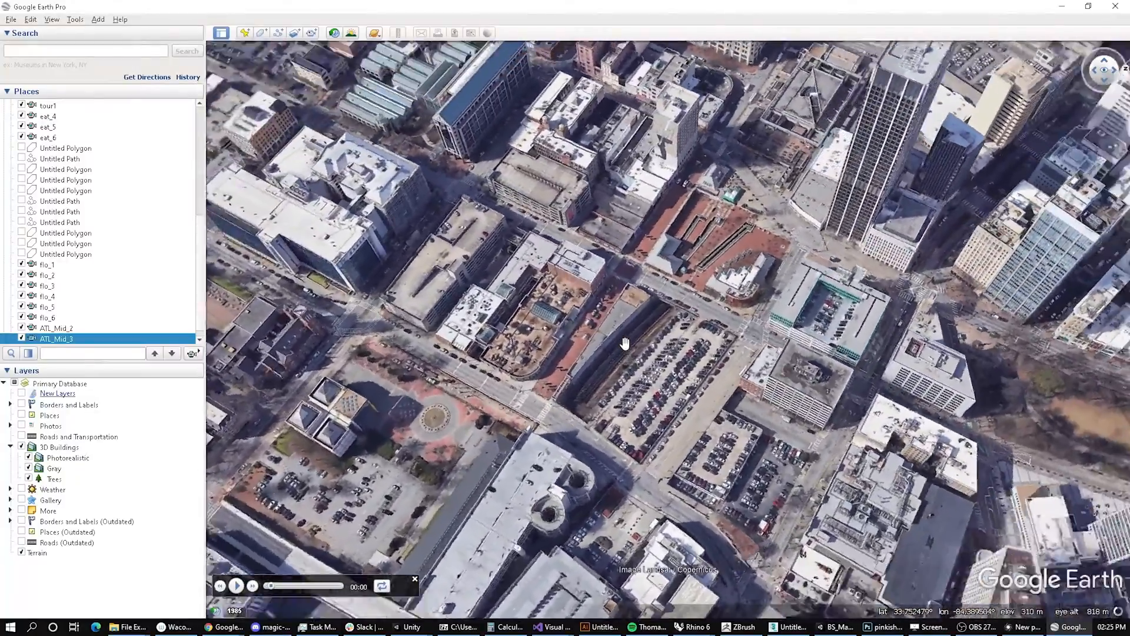
key("shift+Right")
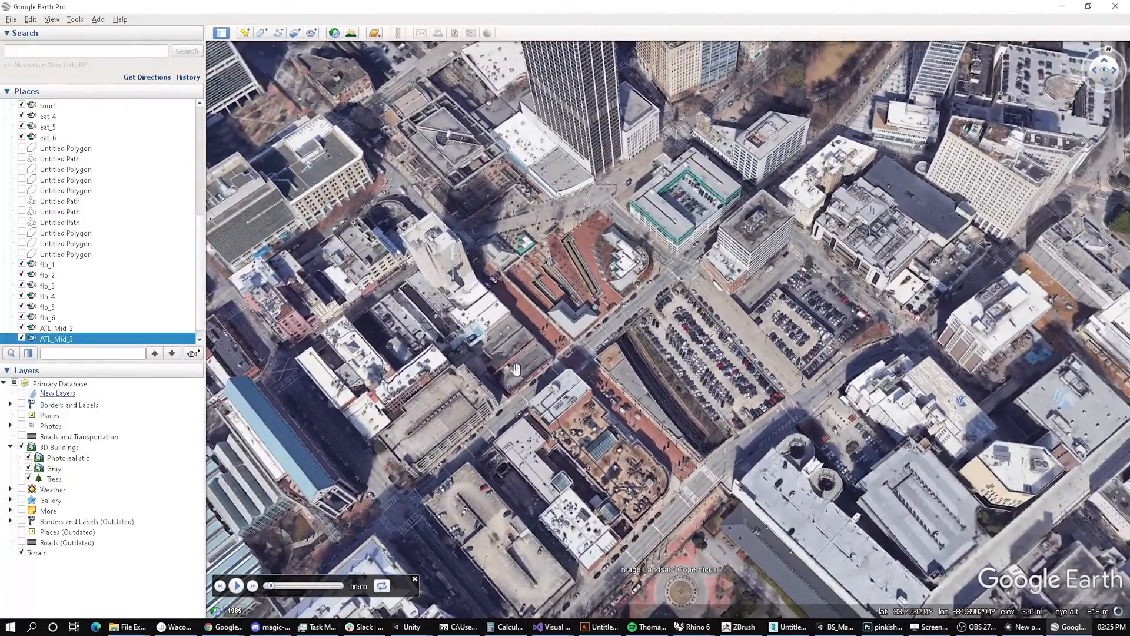
Step: Record a tour of about 8 seconds making a full orbit around the plaza and parking lot at about 818 m eye altitude
left_click(415, 580)
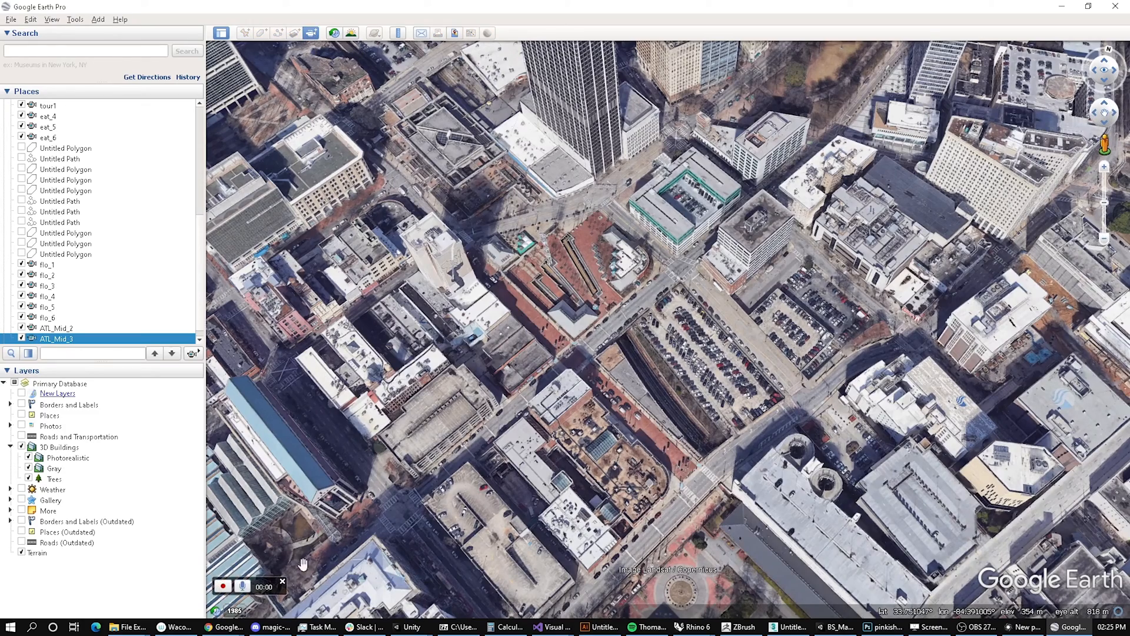
key("shift+Right")
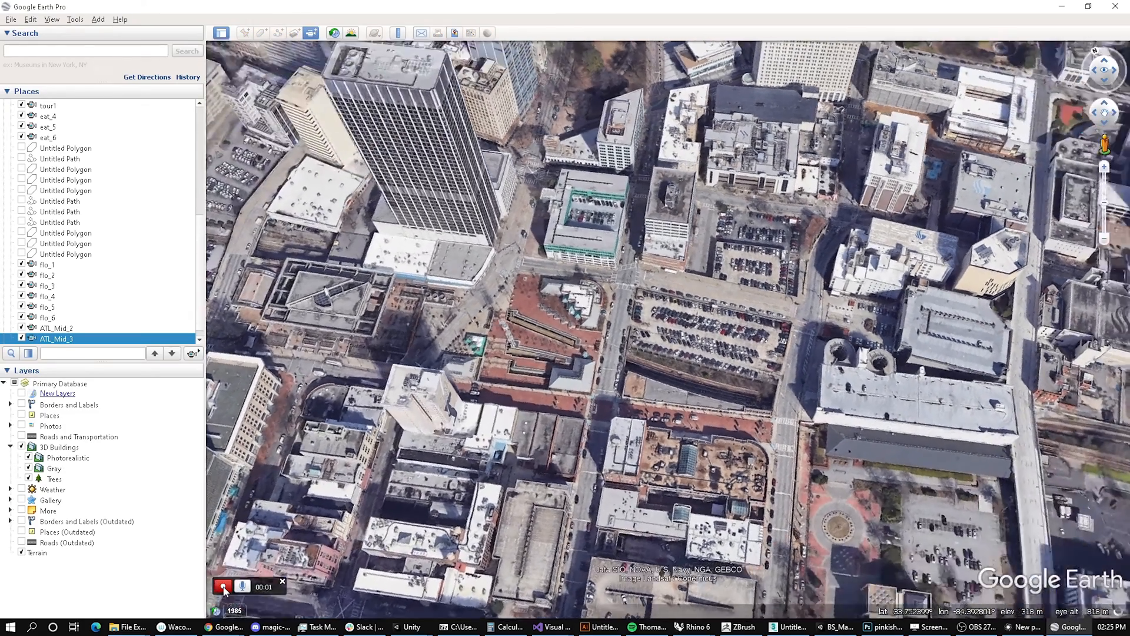
key("shift+Right")
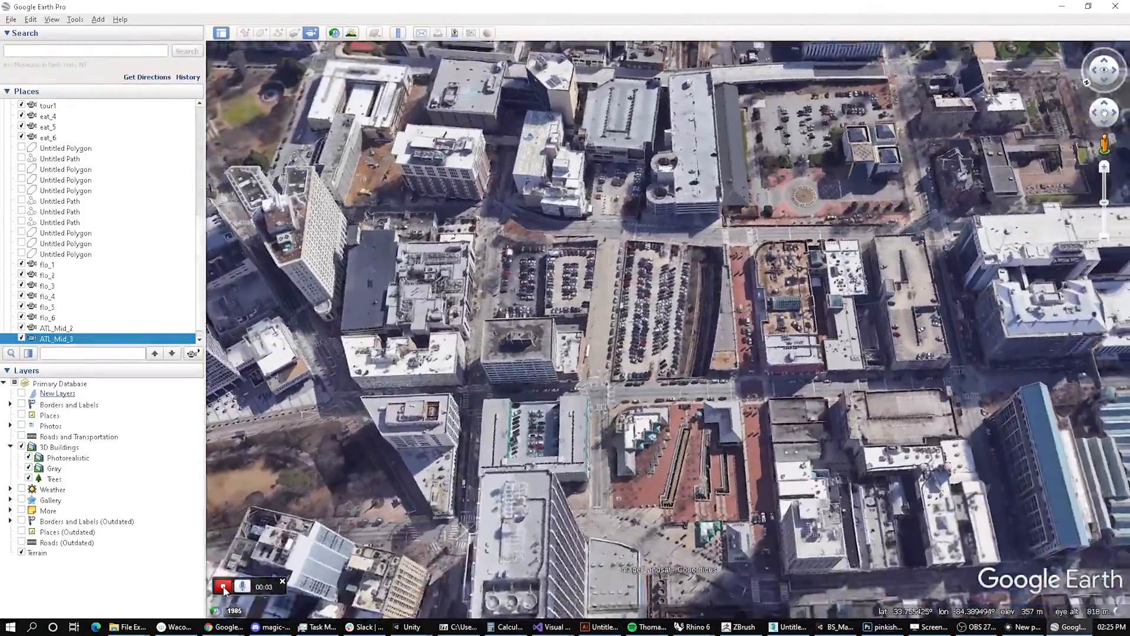
key("shift+Right")
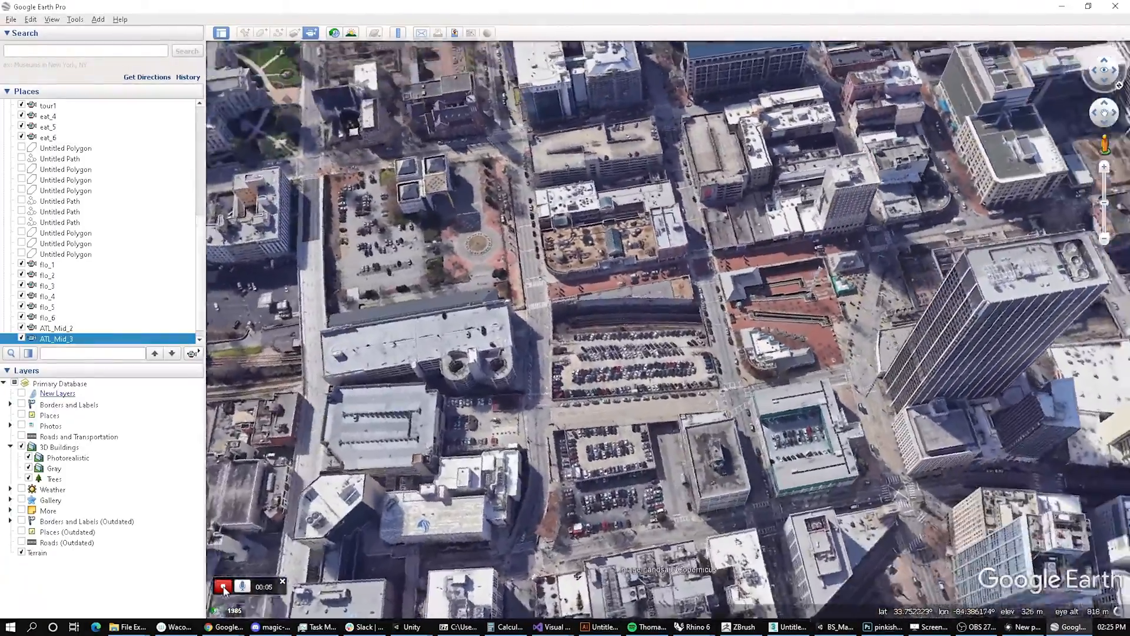
key("shift+Right")
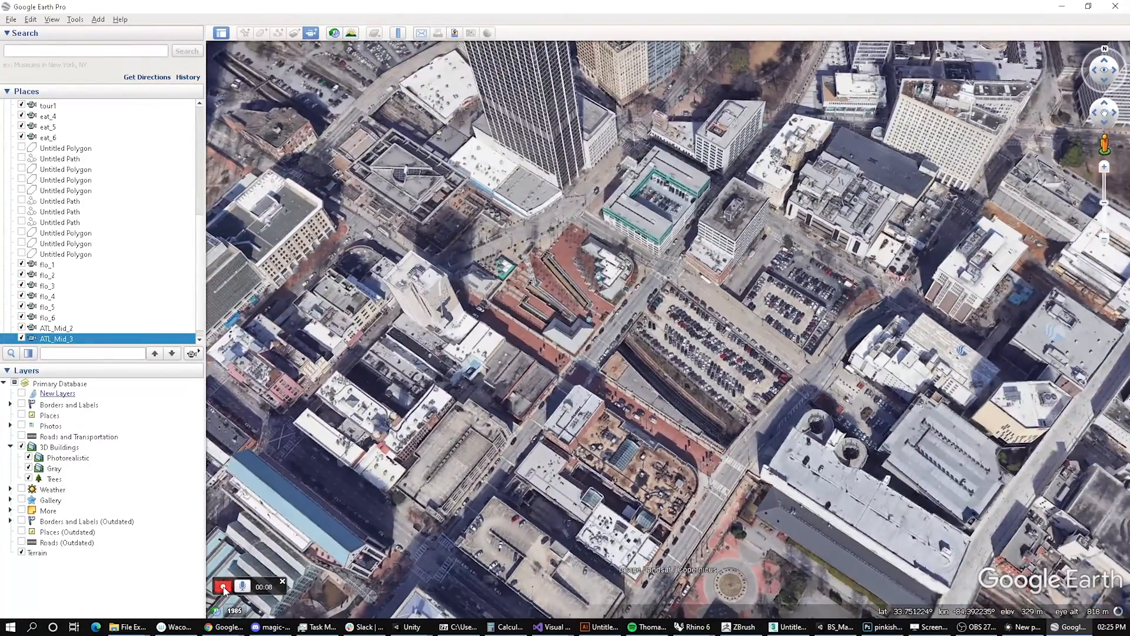
left_click(223, 588)
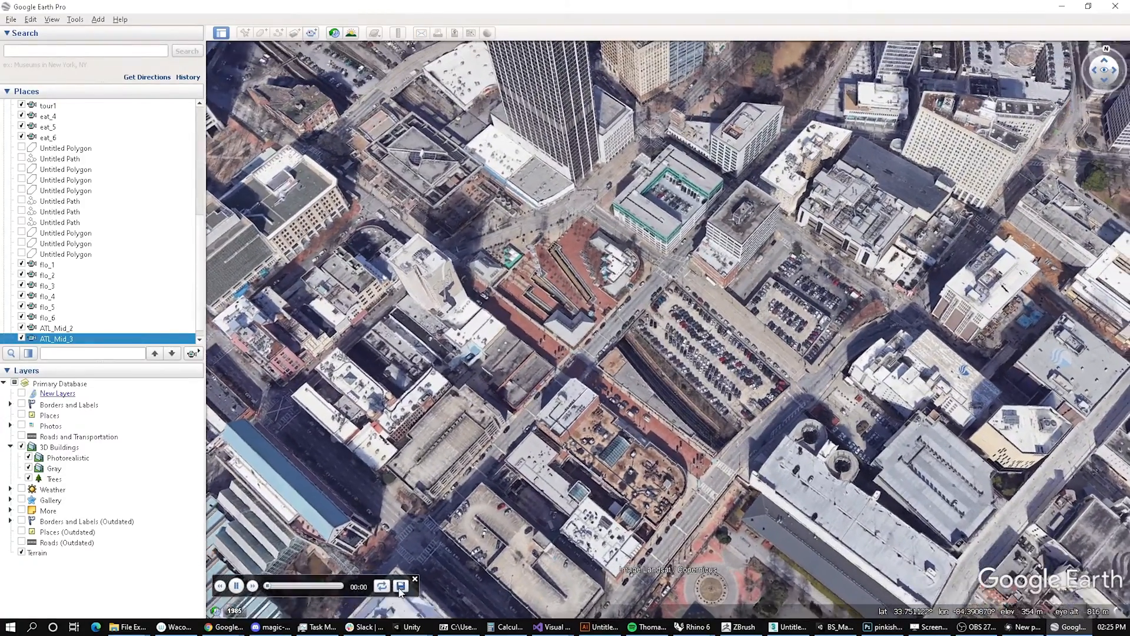
Step: Save the recorded tour under the name ATL_Mid_1 and close its playback
left_click(401, 587)
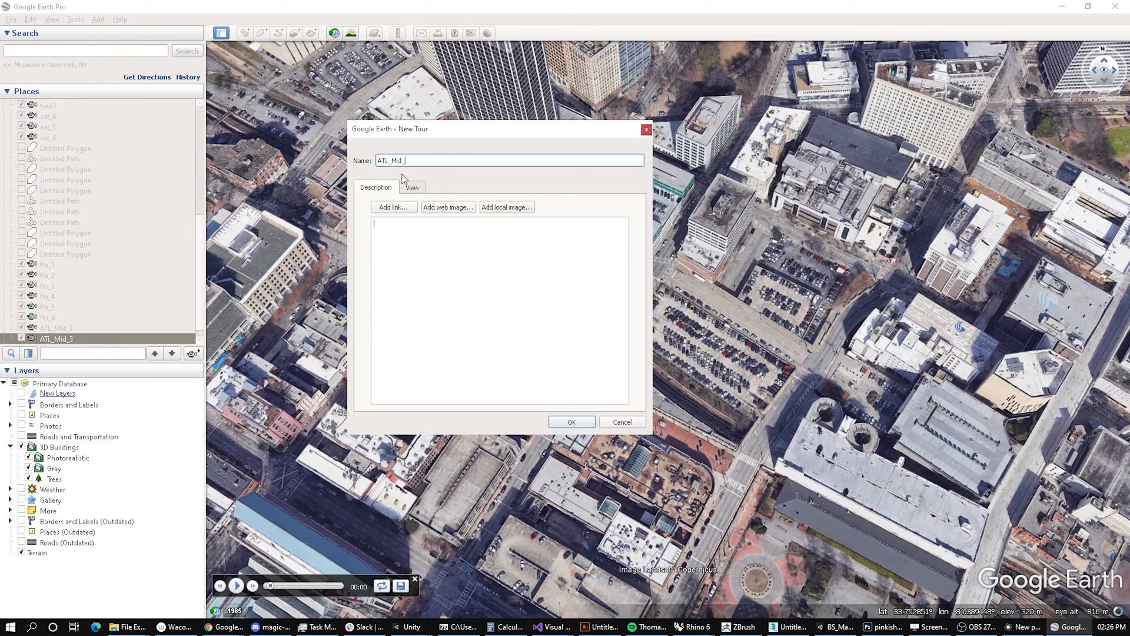
left_click(571, 421)
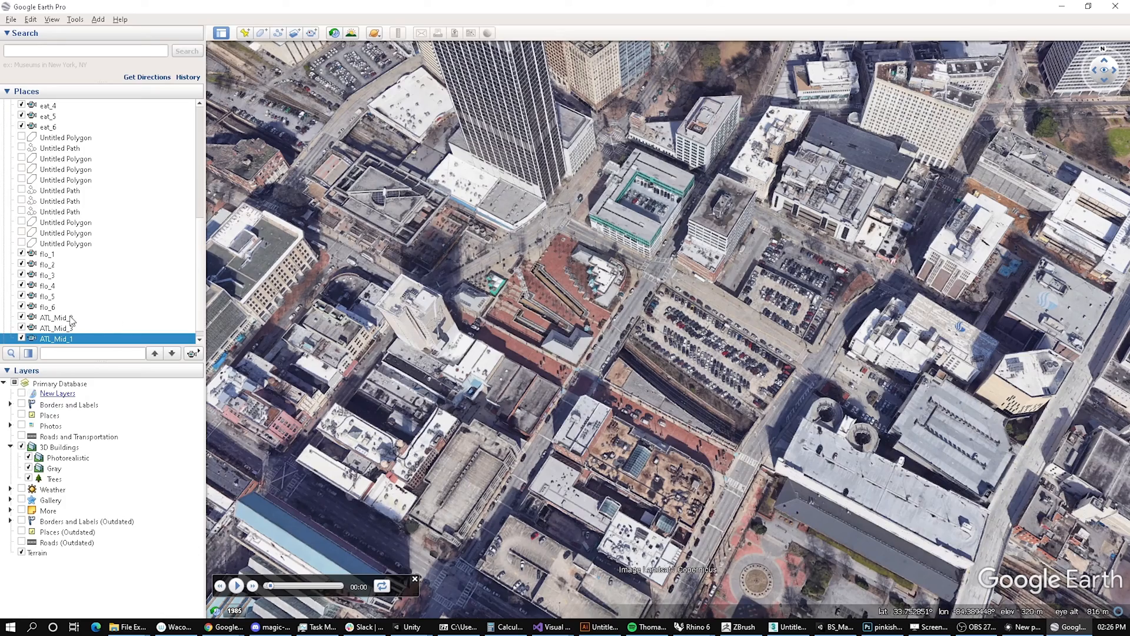
left_click(415, 579)
Step: Play back the saved tours ATL_Mid_2, ATL_Mid_3 and ATL_Mid_1 to check their camera paths
double_click(56, 317)
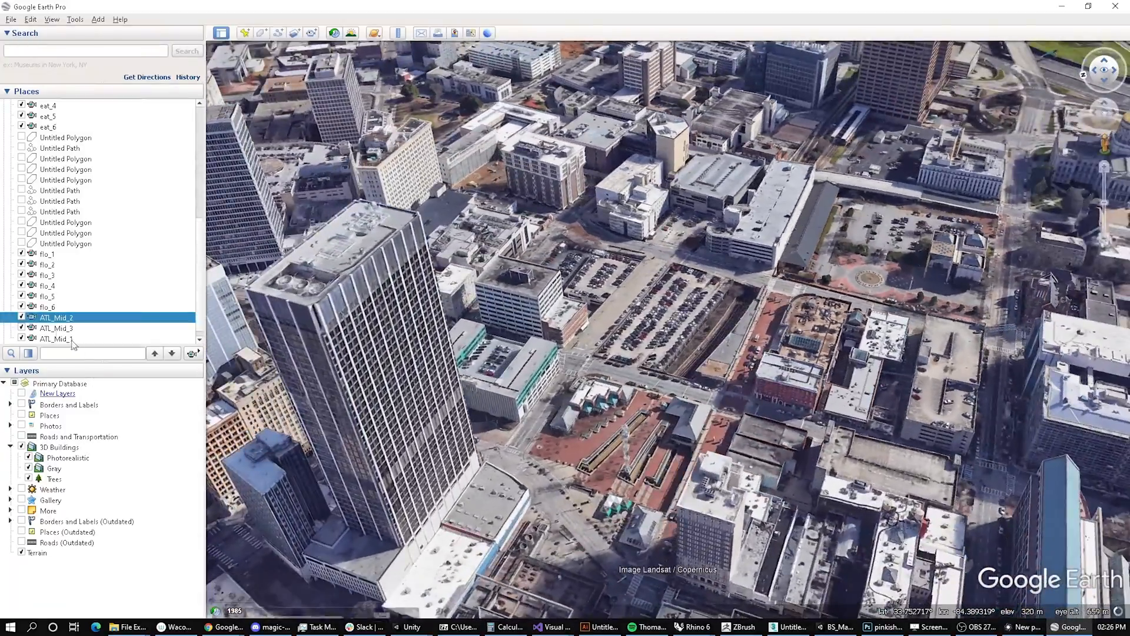
left_click(415, 579)
double_click(56, 328)
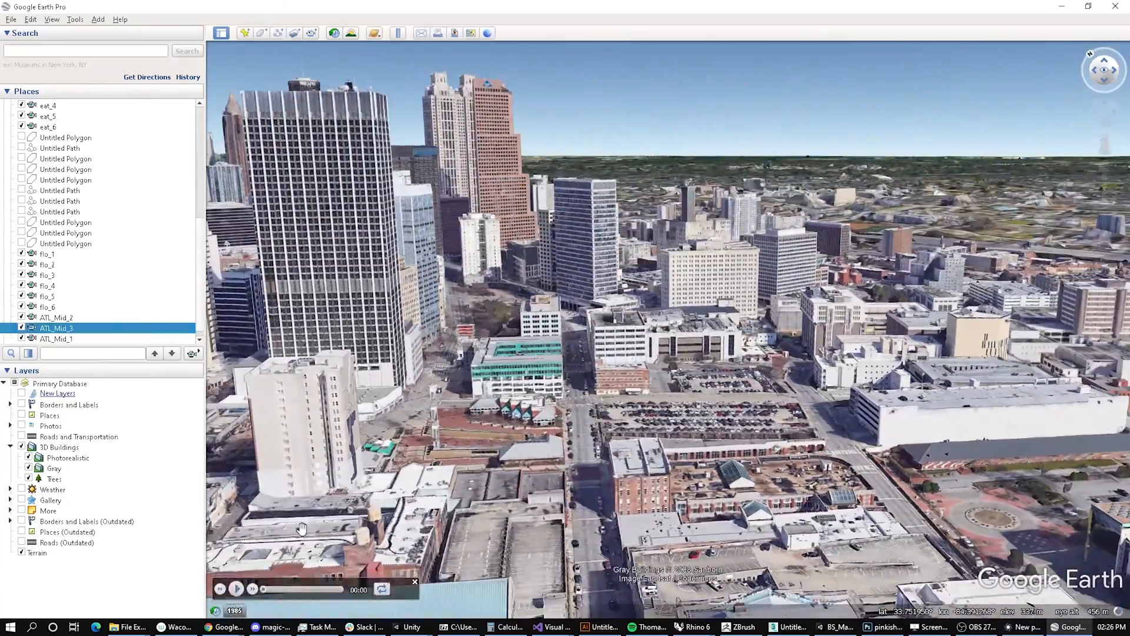
double_click(61, 339)
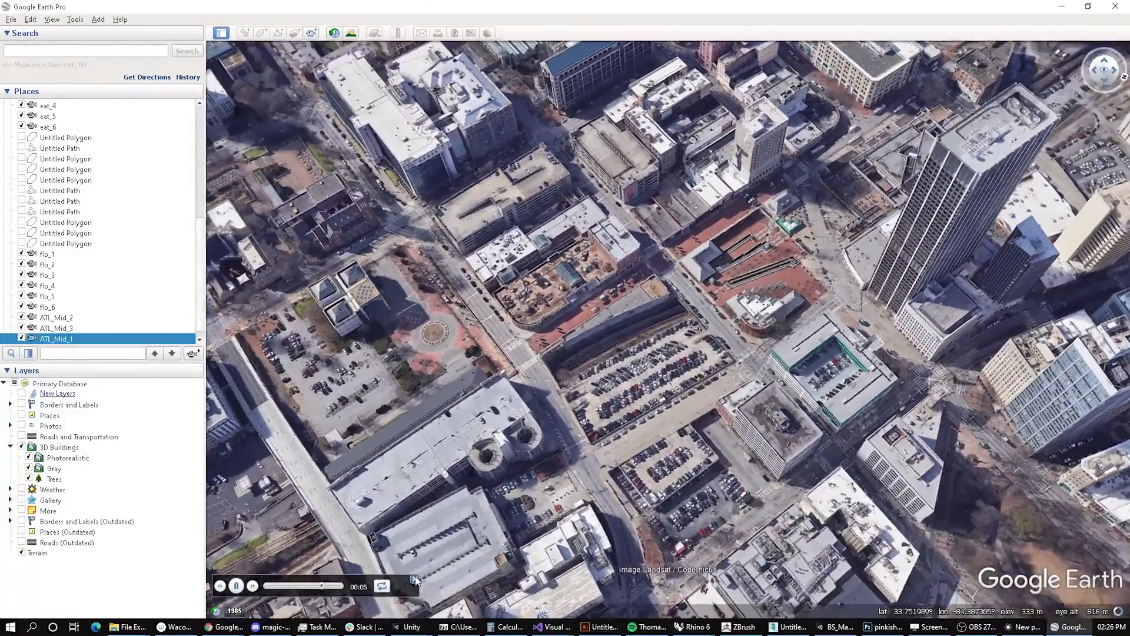
left_click(415, 579)
Step: Set a closer view centred on the parking lot at about 475 m eye altitude and check the orbit around it
scroll(647, 344, "up", 2)
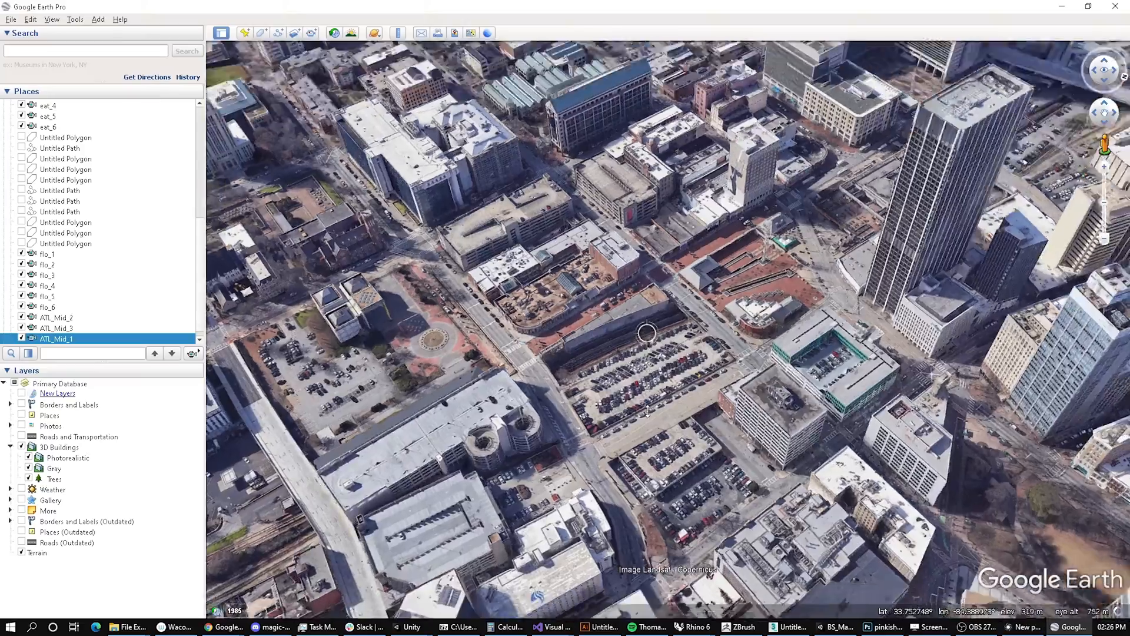
scroll(641, 348, "up", 3)
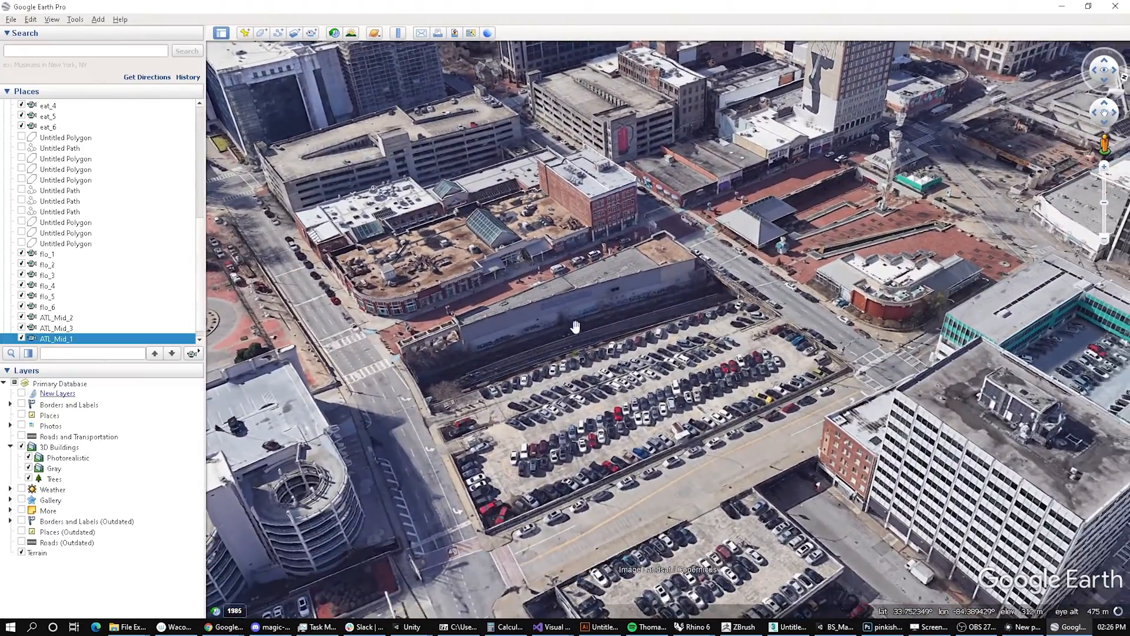
left_click_drag(573, 326, 612, 314)
key("shift+Left")
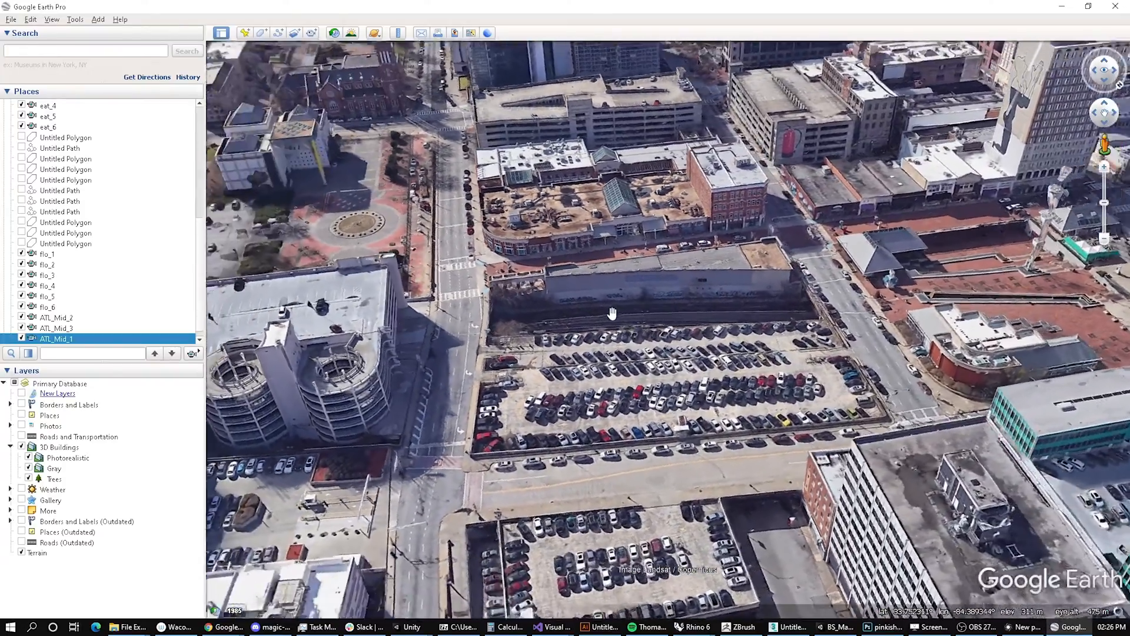
key("shift+Left")
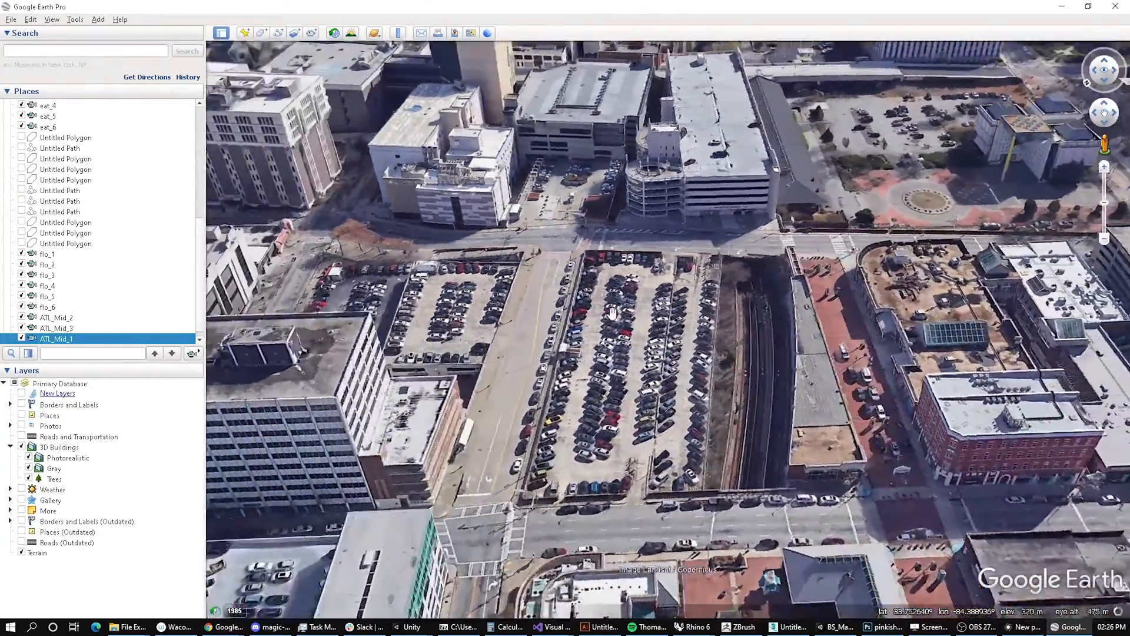
key("shift+Left")
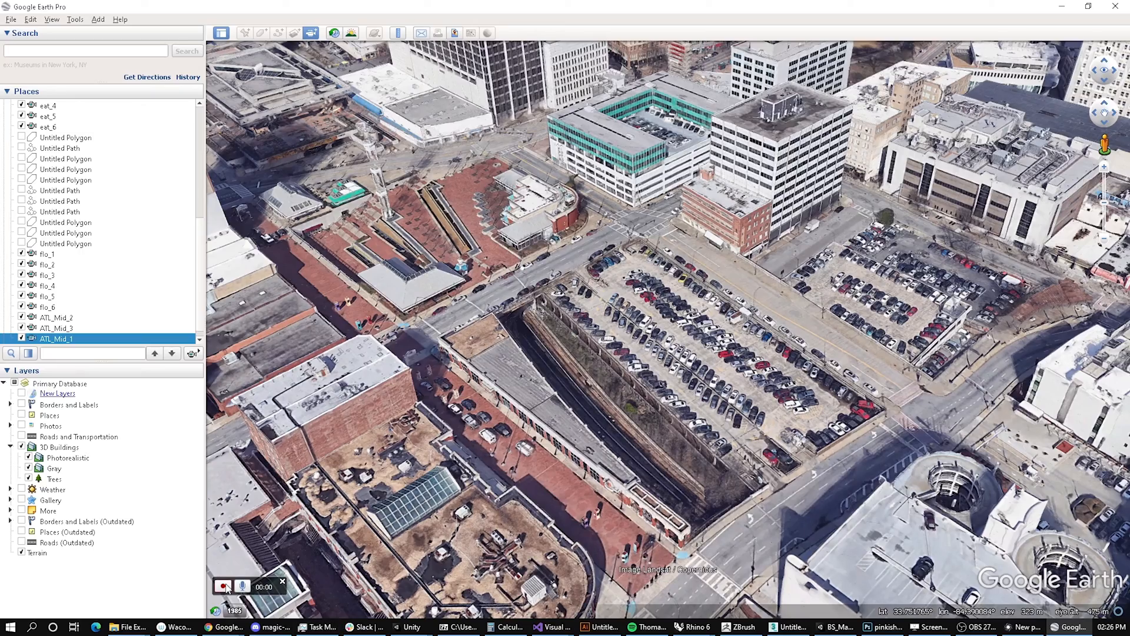
Step: Record a tour of about 8 seconds orbiting the parking lot at 475 m eye altitude and save it as ATL_Close_1
key("shift+Left")
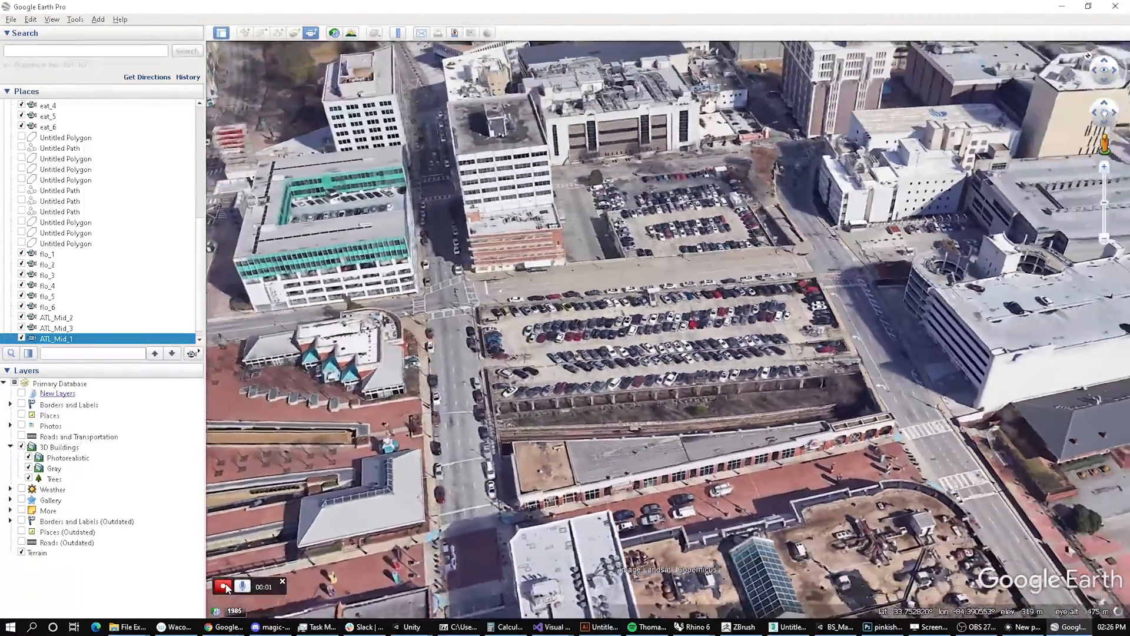
key("shift+Left")
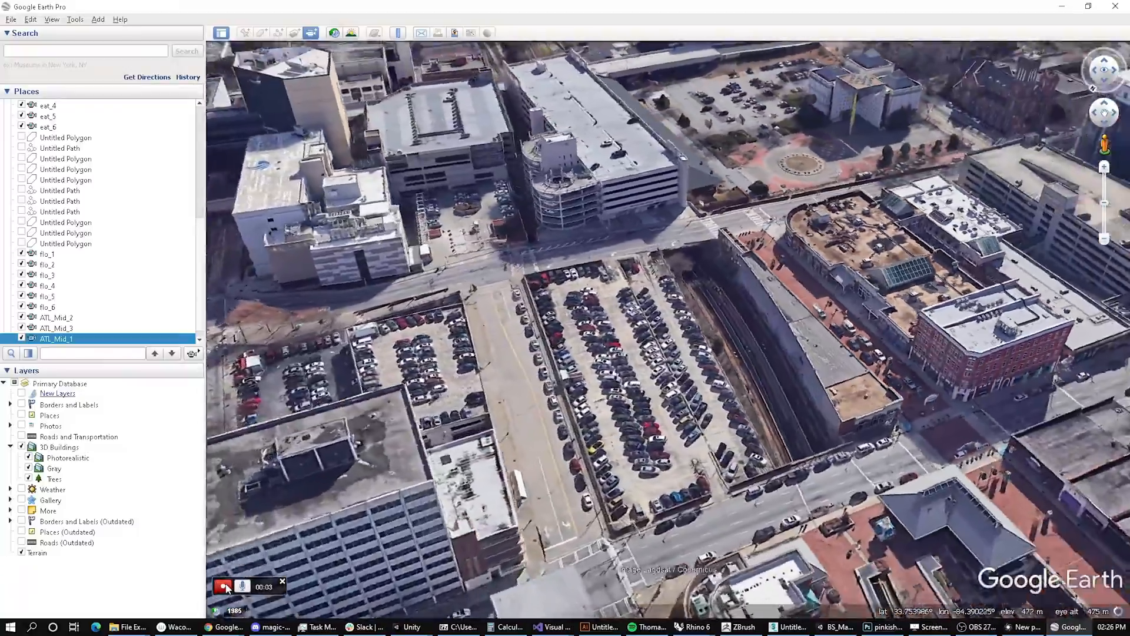
key("shift+Left")
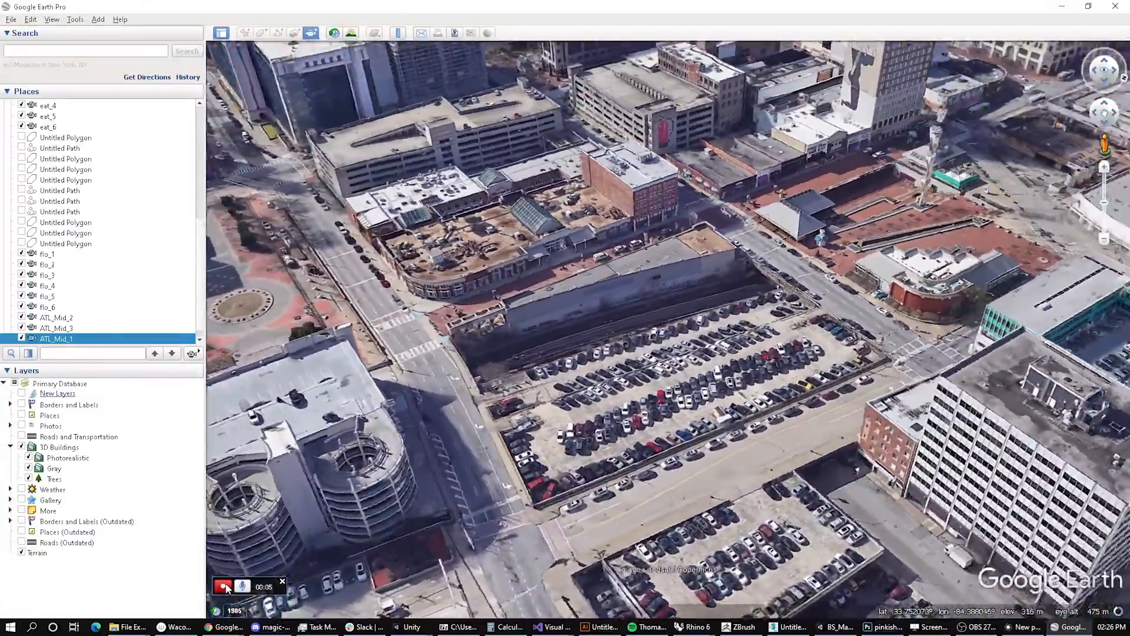
key("shift+Left")
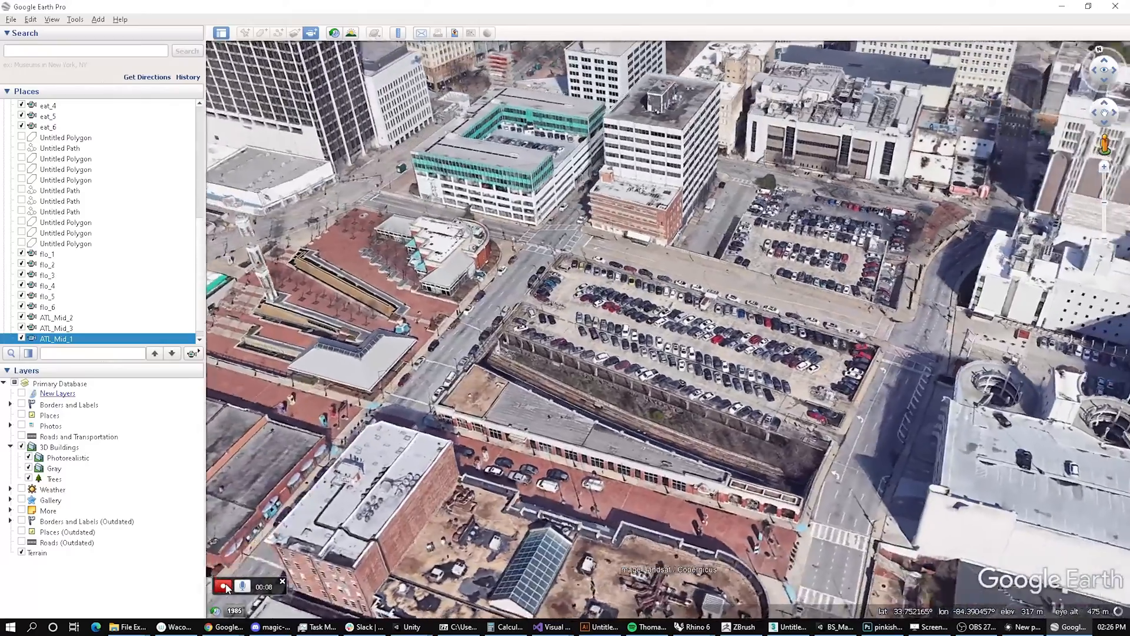
key("shift+Left")
left_click(225, 587)
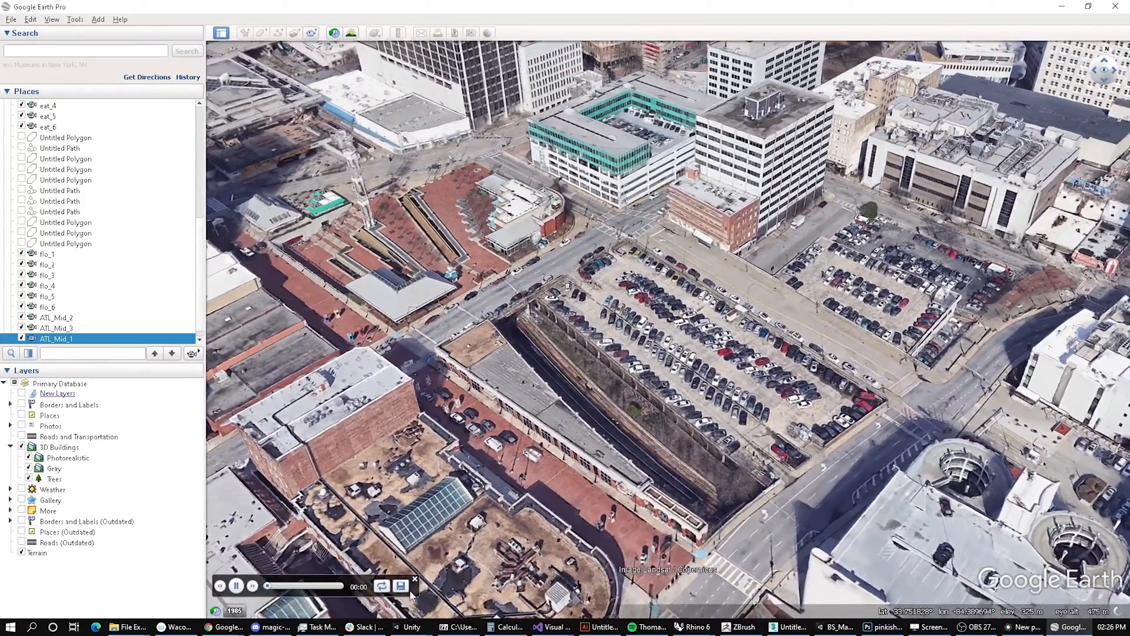
left_click(401, 586)
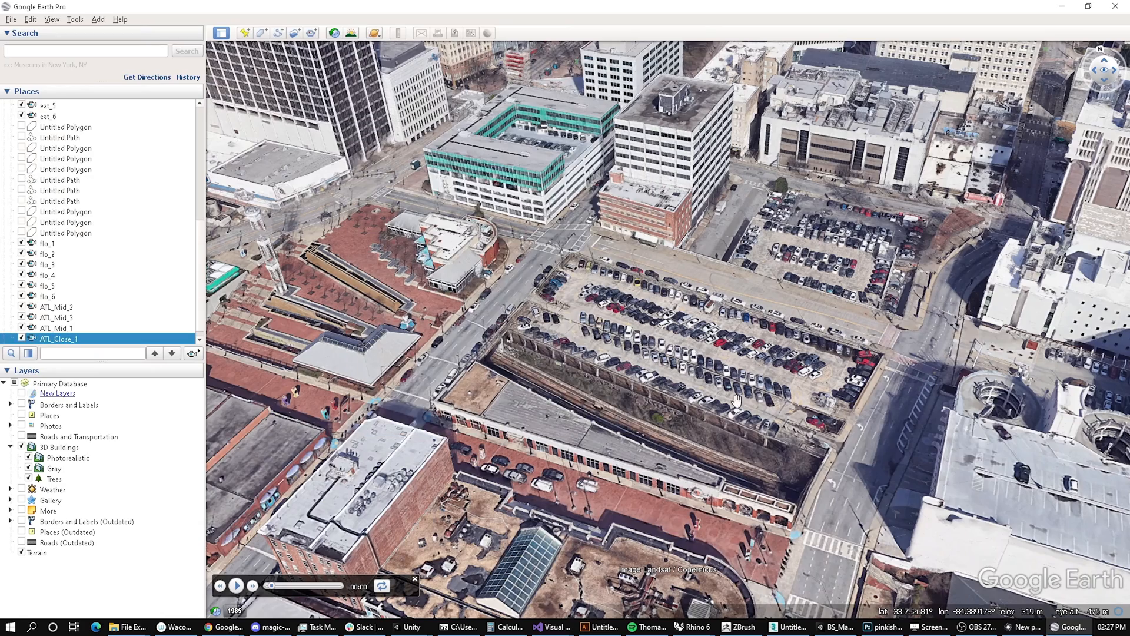
Step: Tilt the close view more steeply down onto the parking lot at about 516 m eye altitude and check a full orbit
middle_click_drag(707, 387, 674, 312)
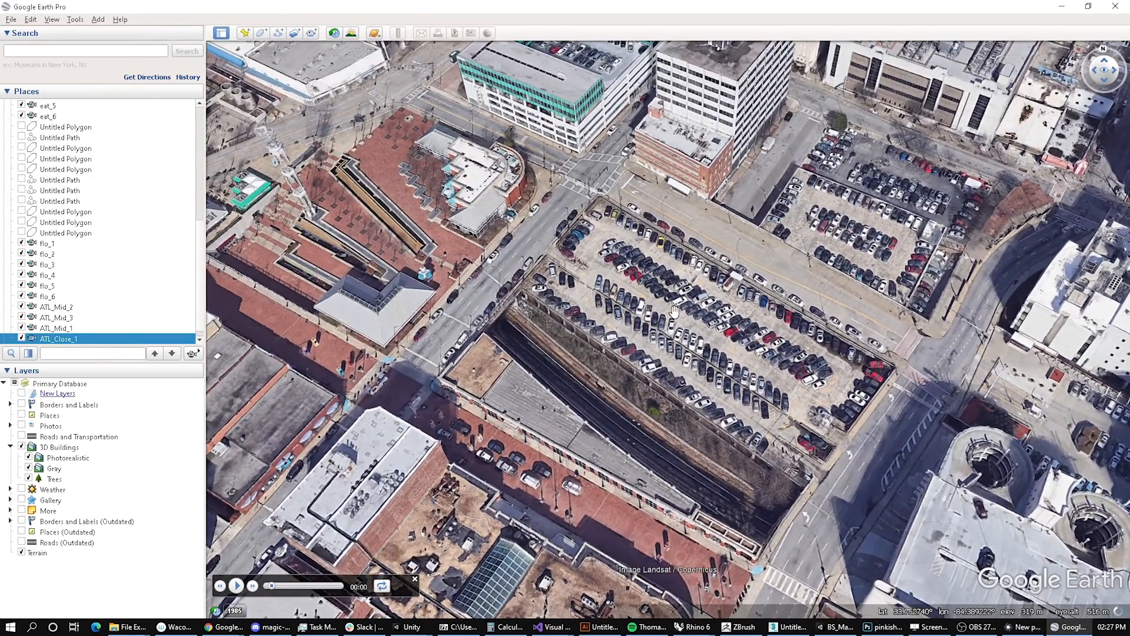
key("shift+Right")
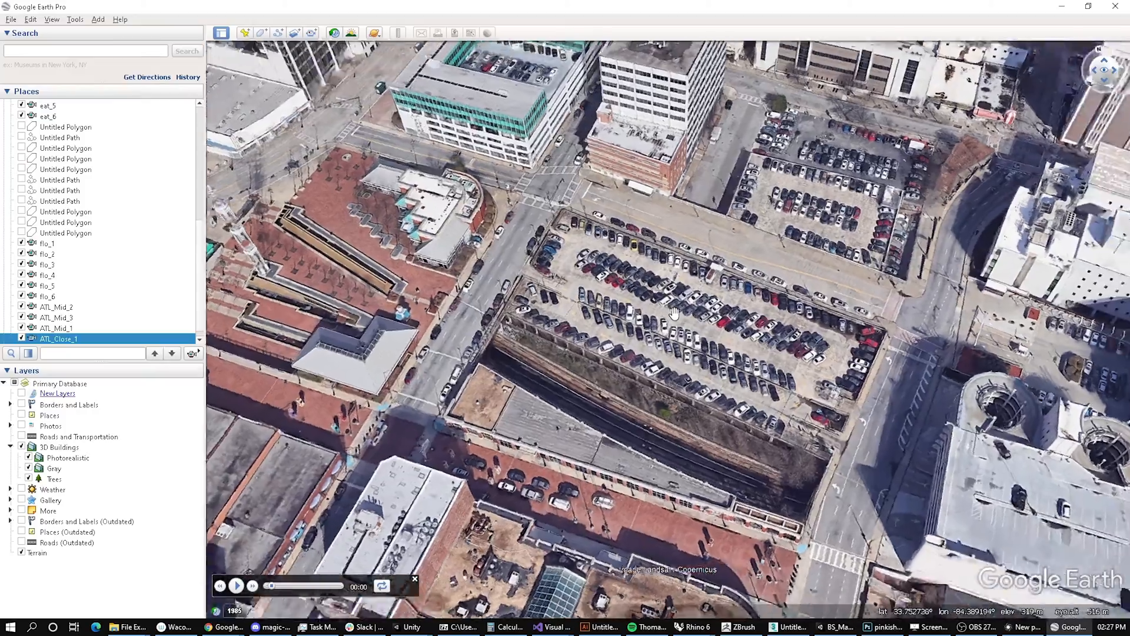
key("shift+Right")
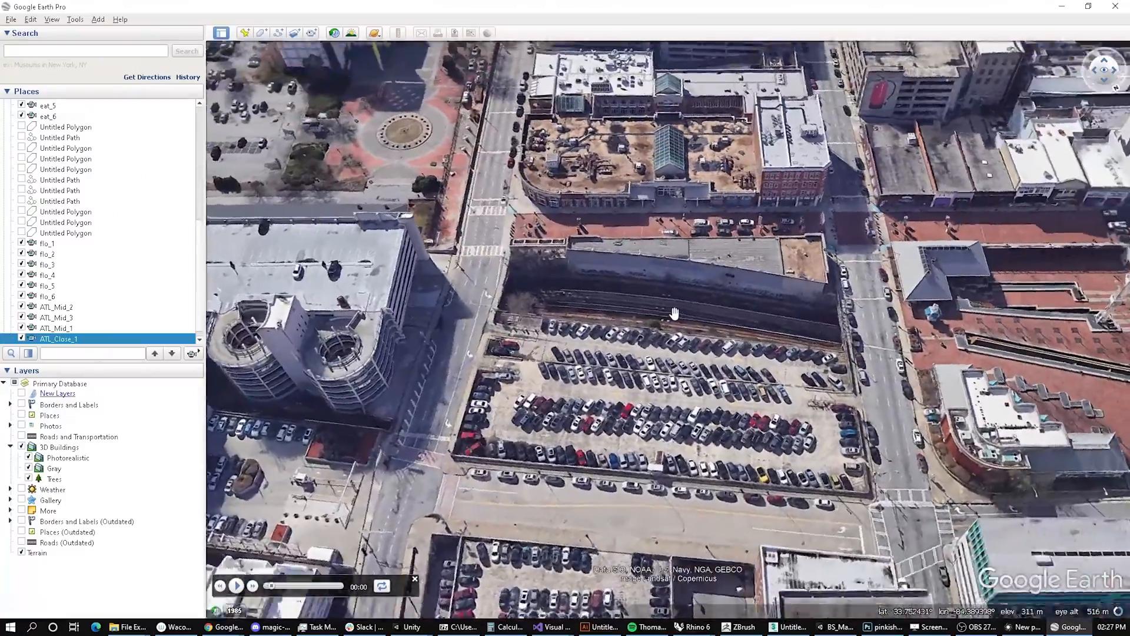
key("shift+Right")
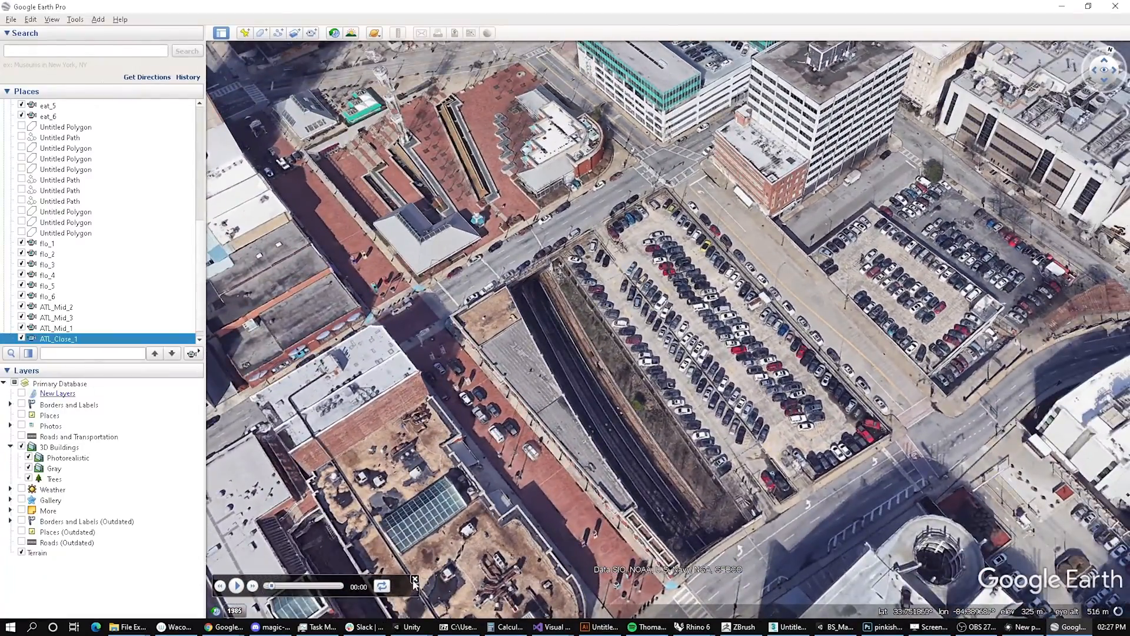
Step: Record a tour of about 8 seconds orbiting the parking lot from the steeper close view and save it as ATL_Close_2
left_click(414, 580)
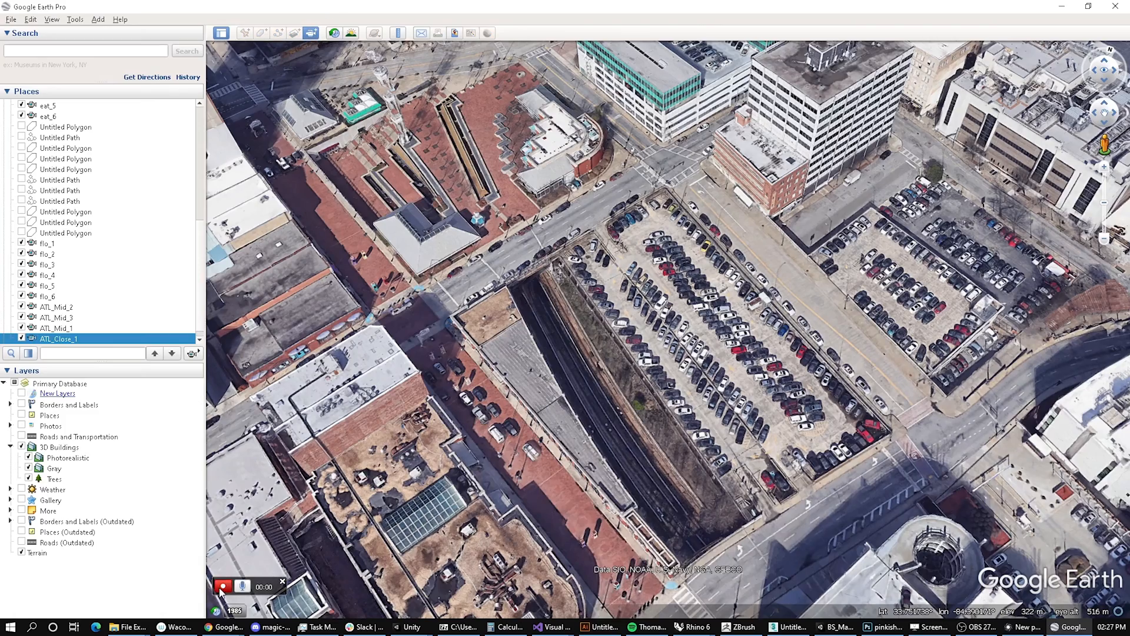
key("shift+Right")
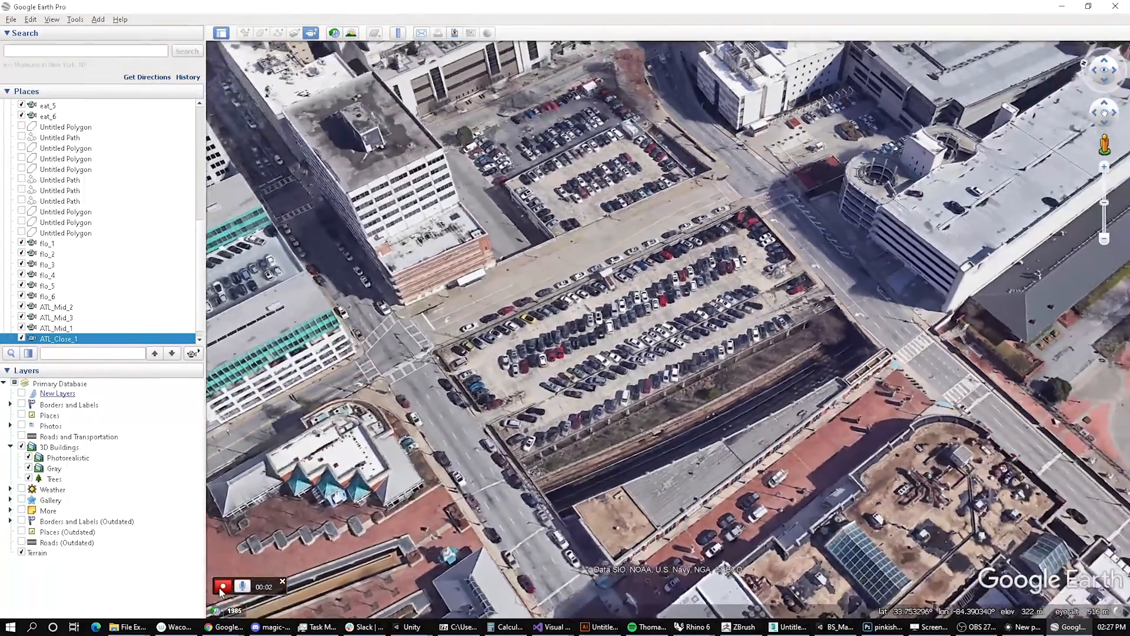
key("shift+Right")
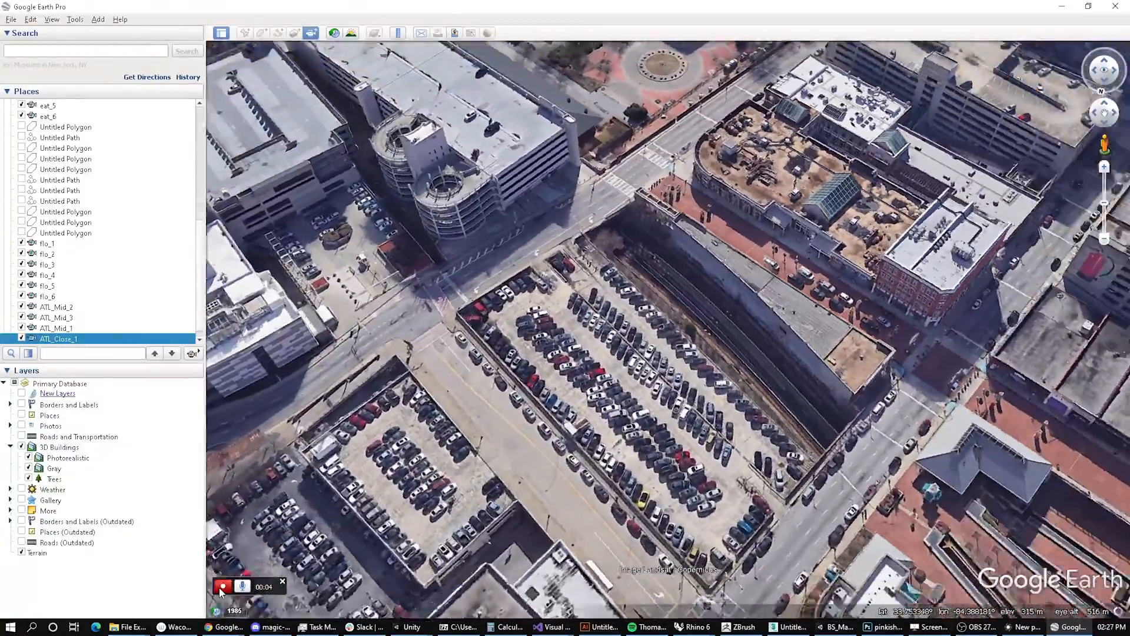
key("shift+Right")
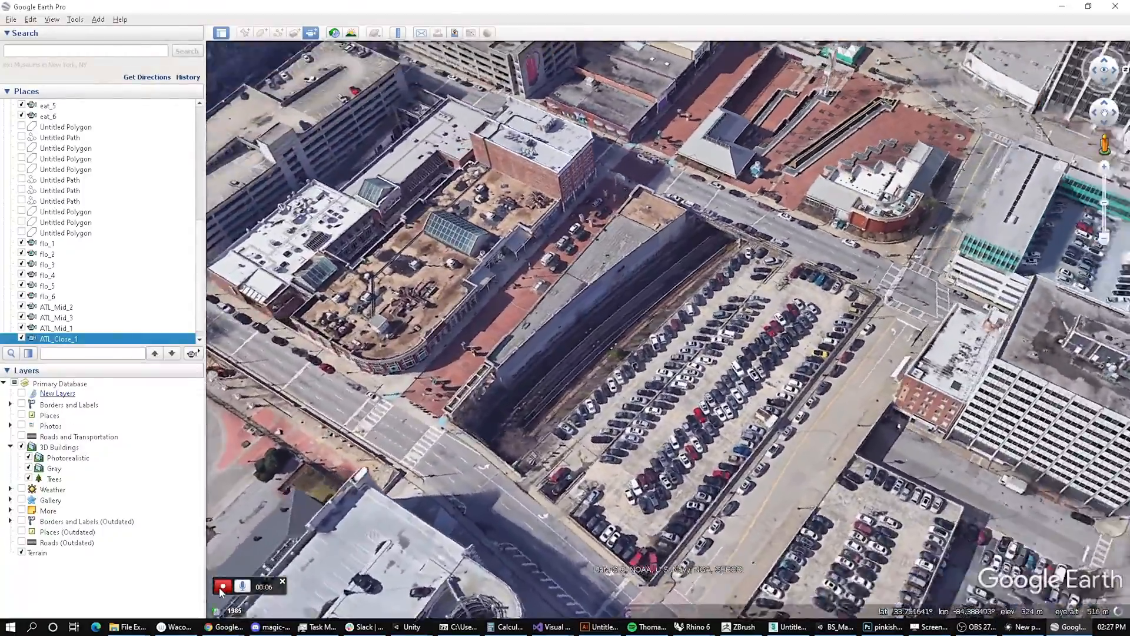
key("shift+Right")
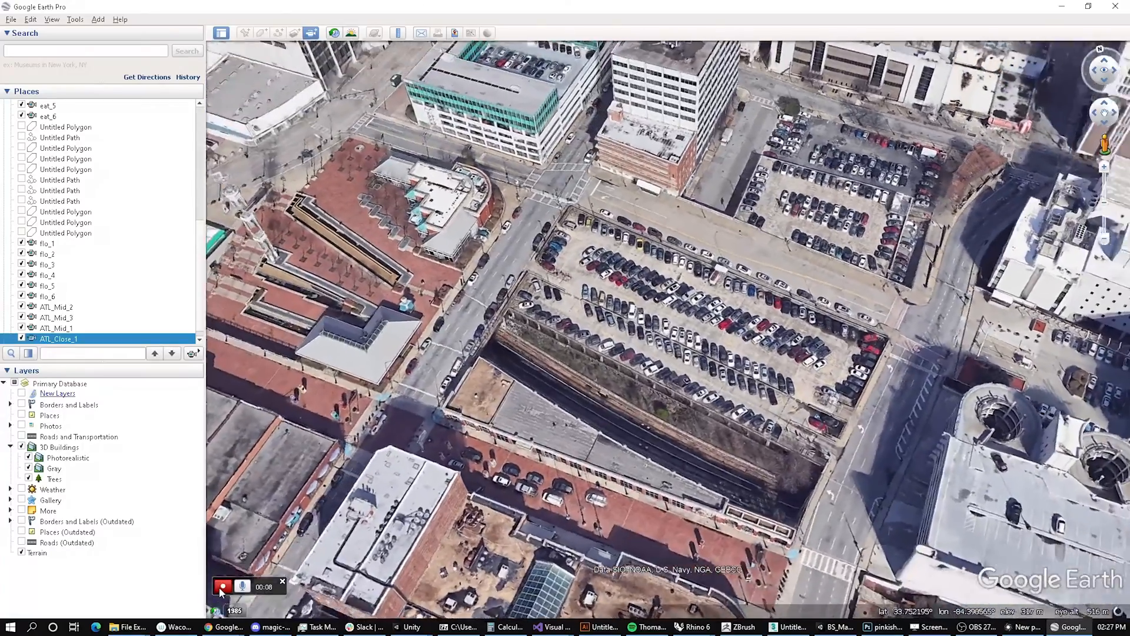
key("shift+Right")
left_click(223, 587)
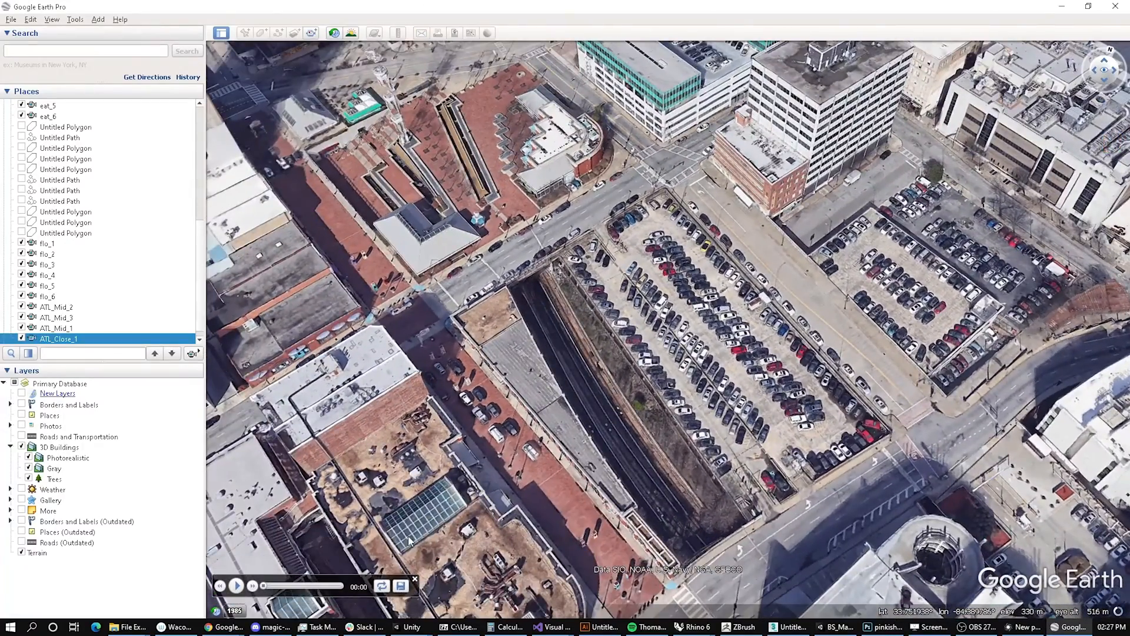
left_click(401, 585)
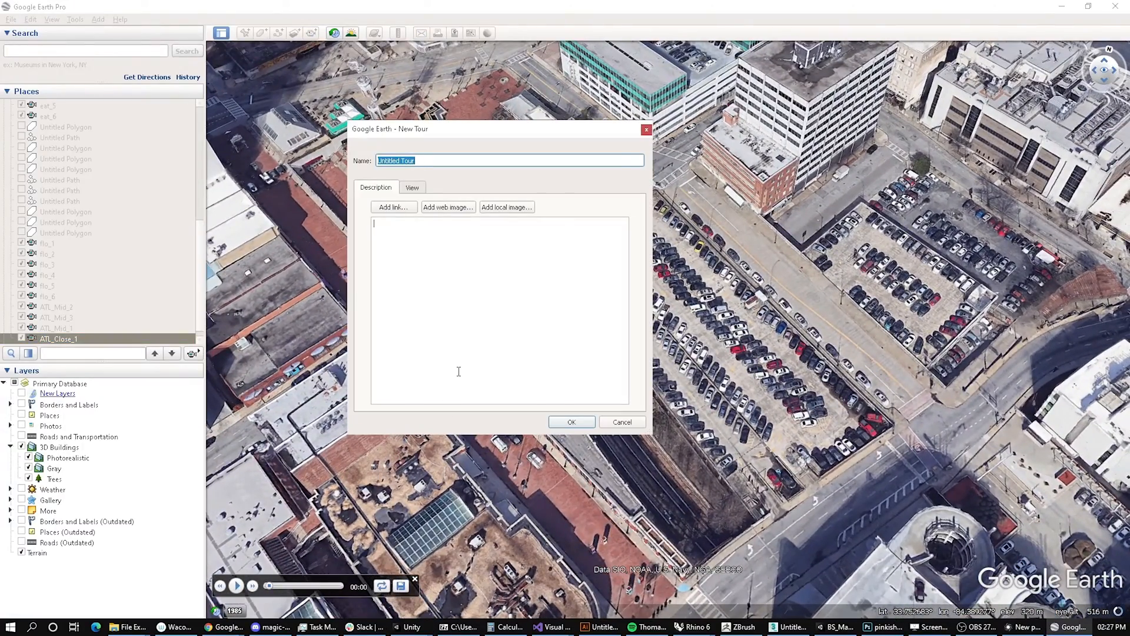
type("AT")
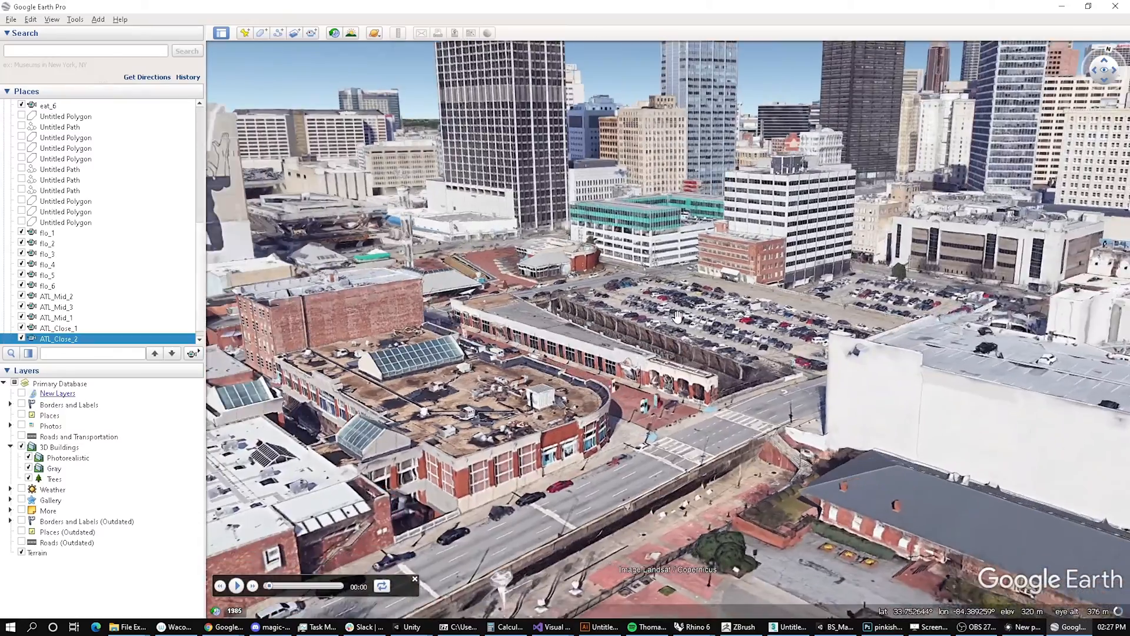
Step: Set a flatter close view centred on the parking lot at about 376 m eye altitude and check the orbit around it
left_click_drag(666, 309, 648, 370)
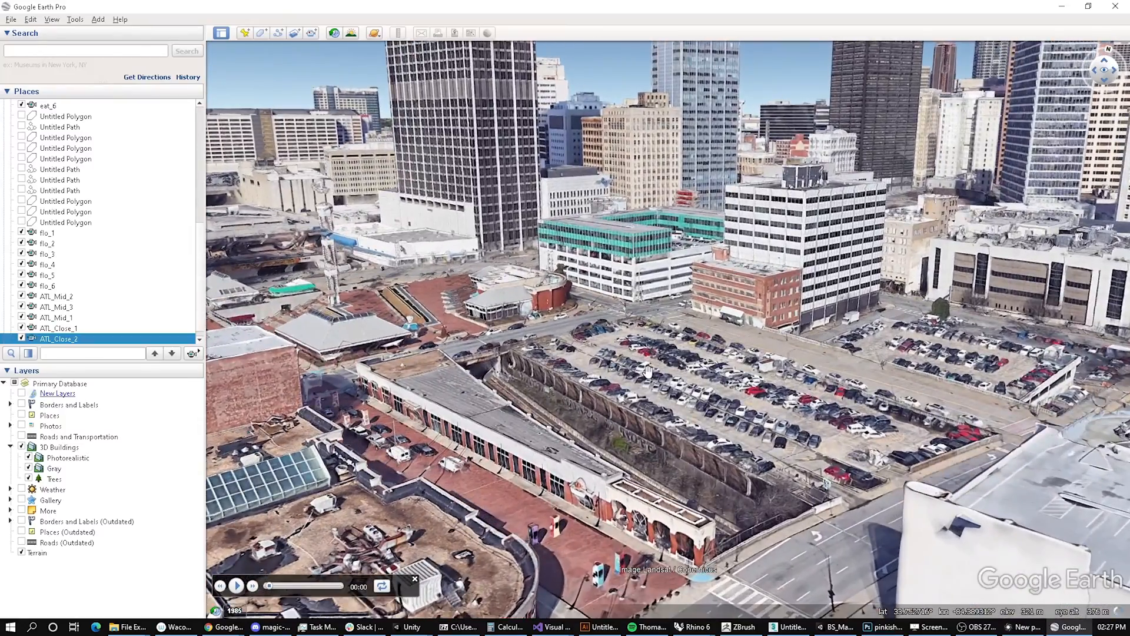
key("shift+Left")
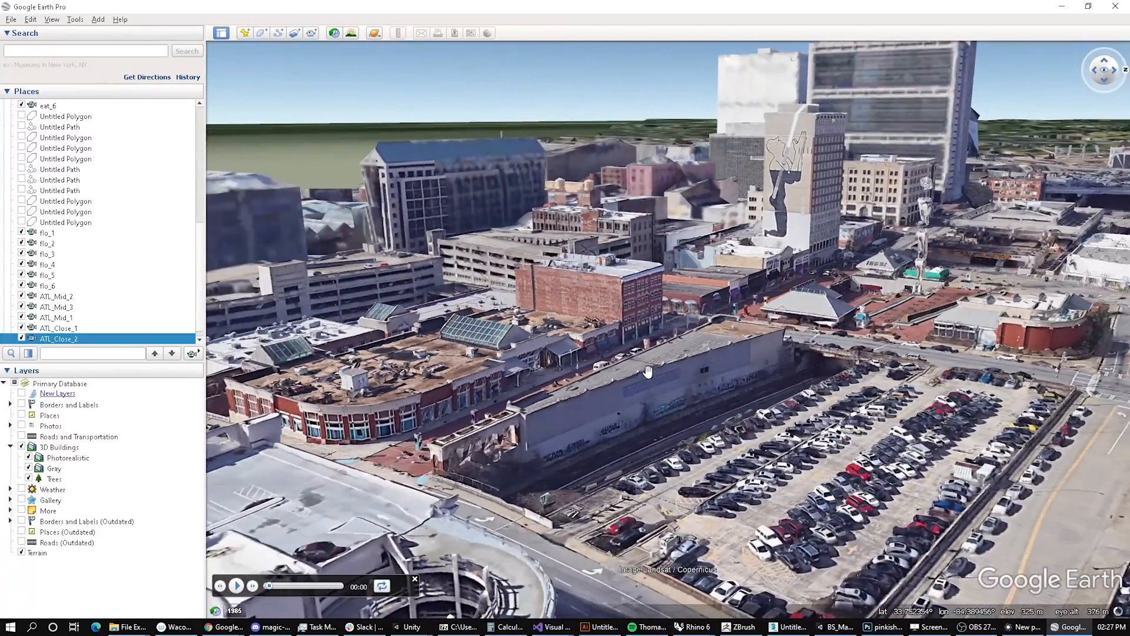
left_click_drag(647, 372, 604, 342)
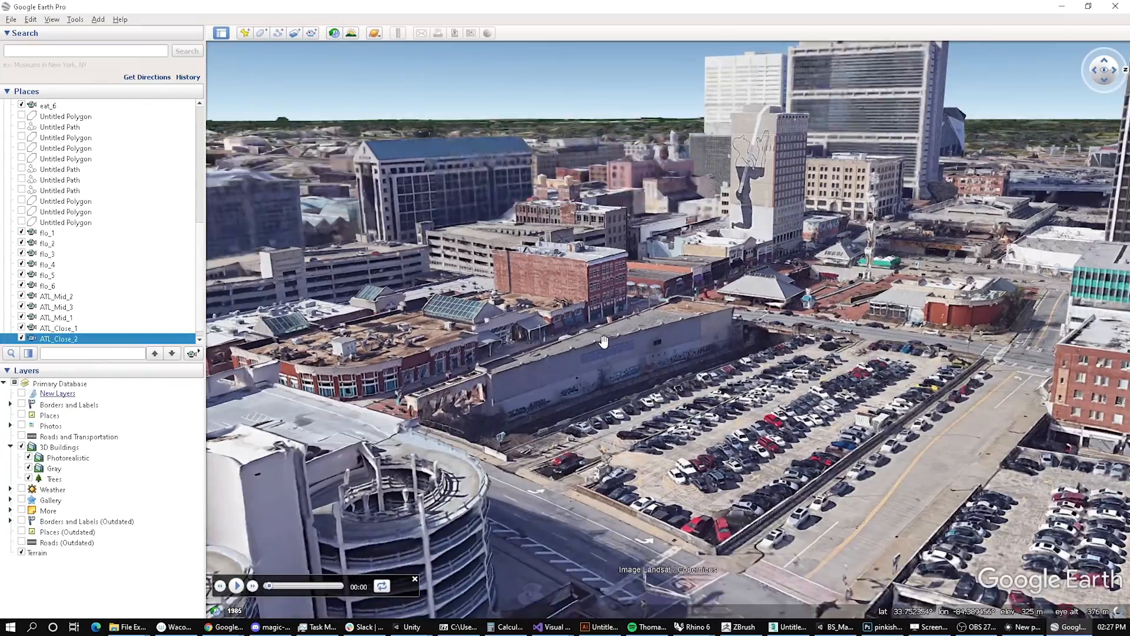
key("shift+Left")
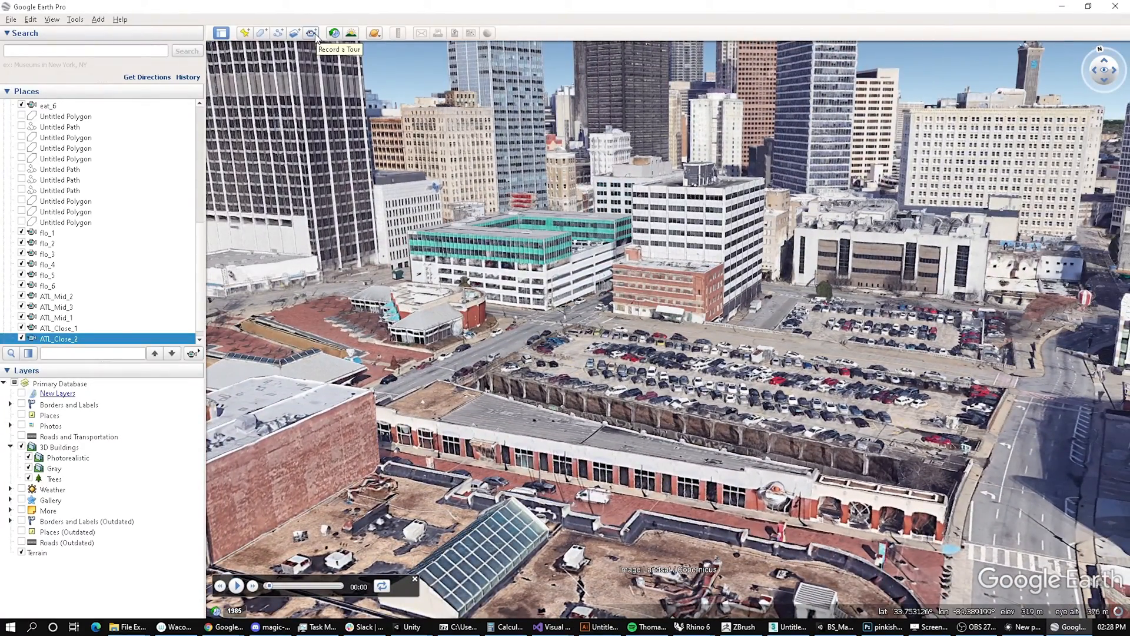
Step: Record a tour of about 7 seconds orbiting the parking lot at 376 m eye altitude and save it as ATL_Close_3
left_click(415, 579)
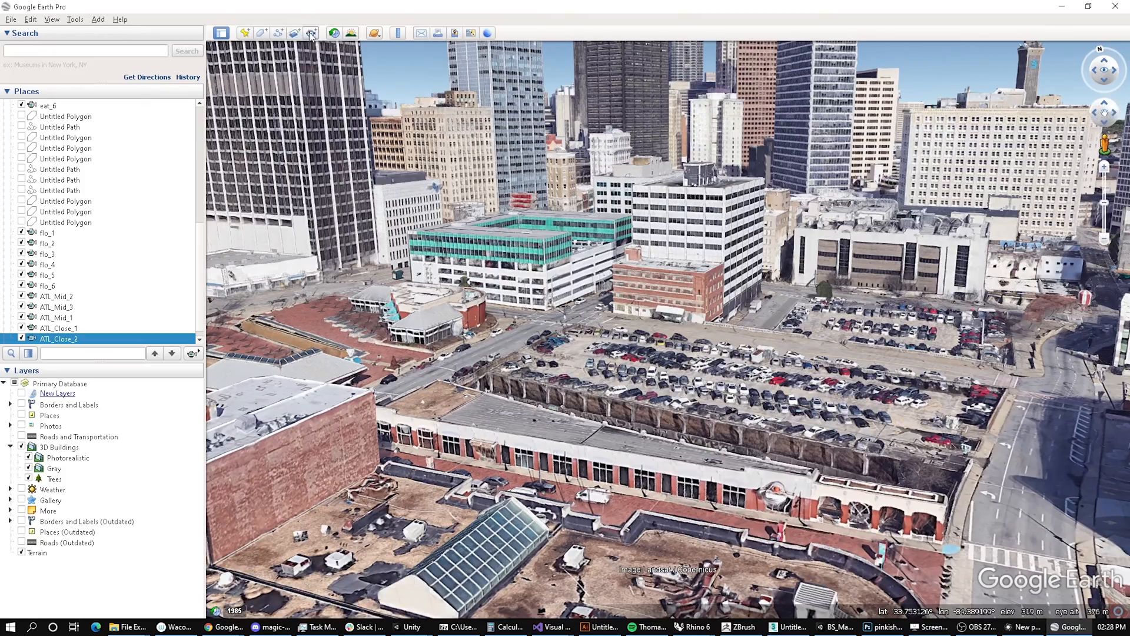
left_click(311, 33)
left_click(224, 585)
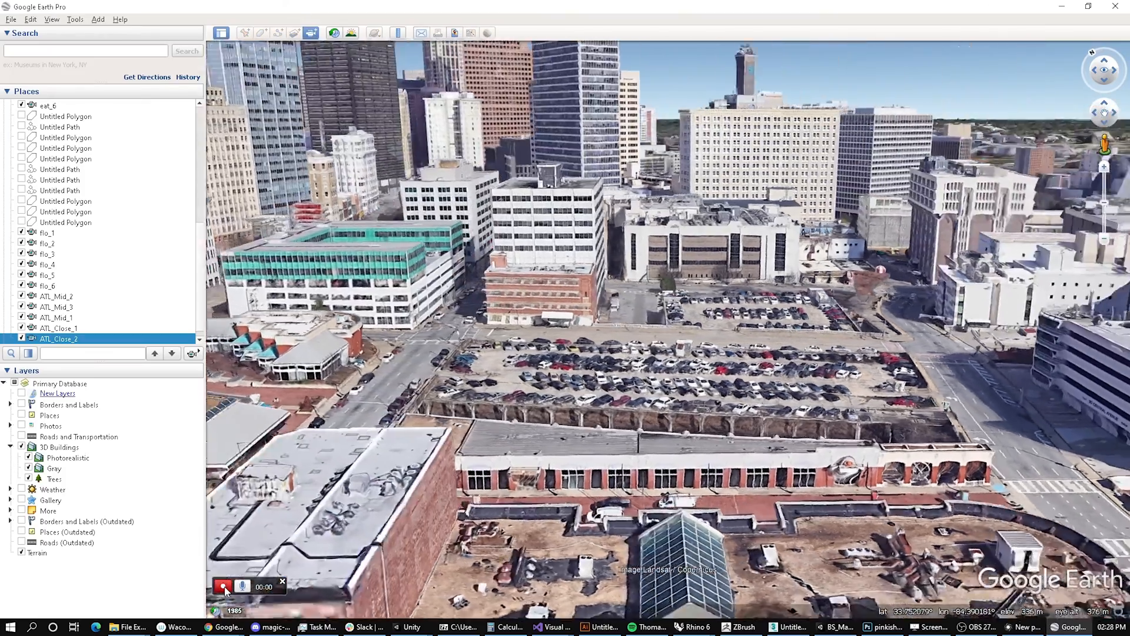
key("shift+Left")
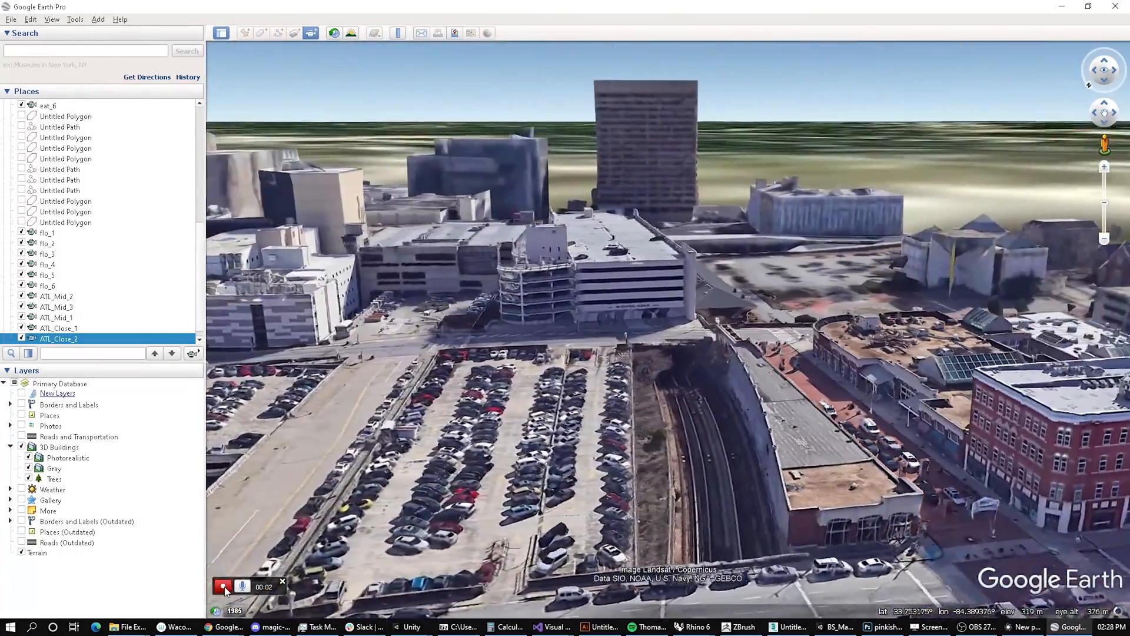
key("shift+Left")
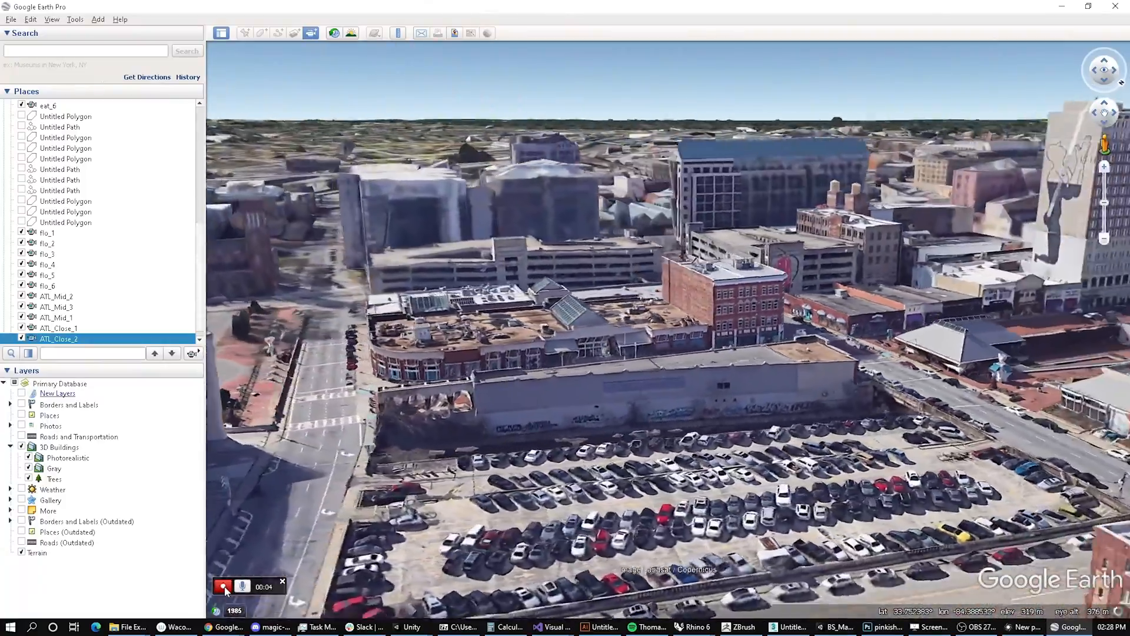
key("shift+Left")
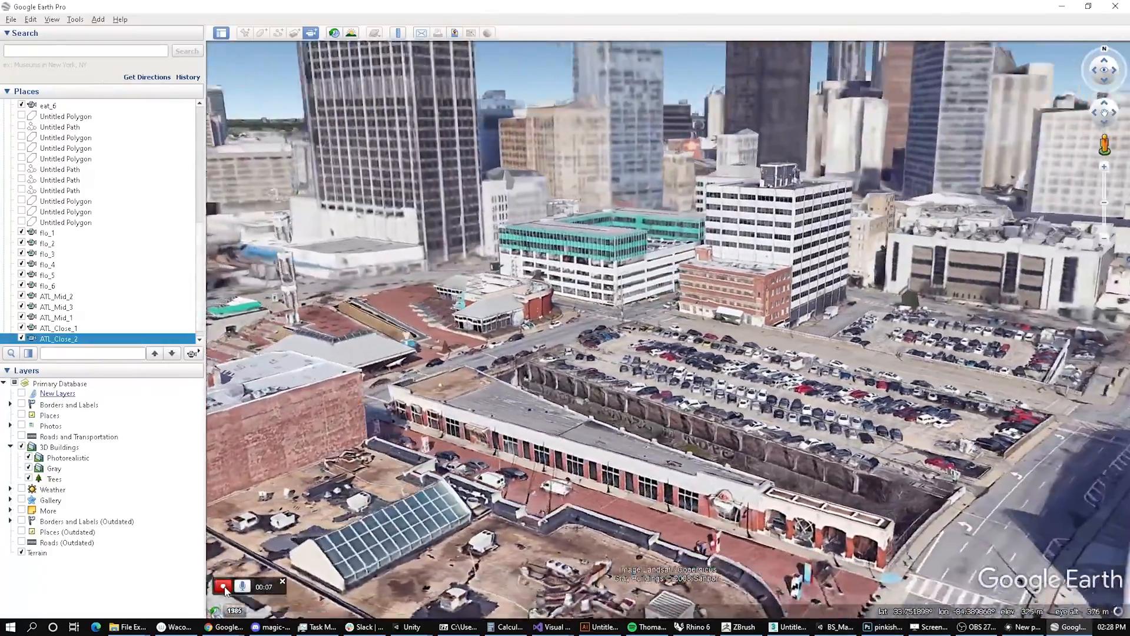
left_click(225, 586)
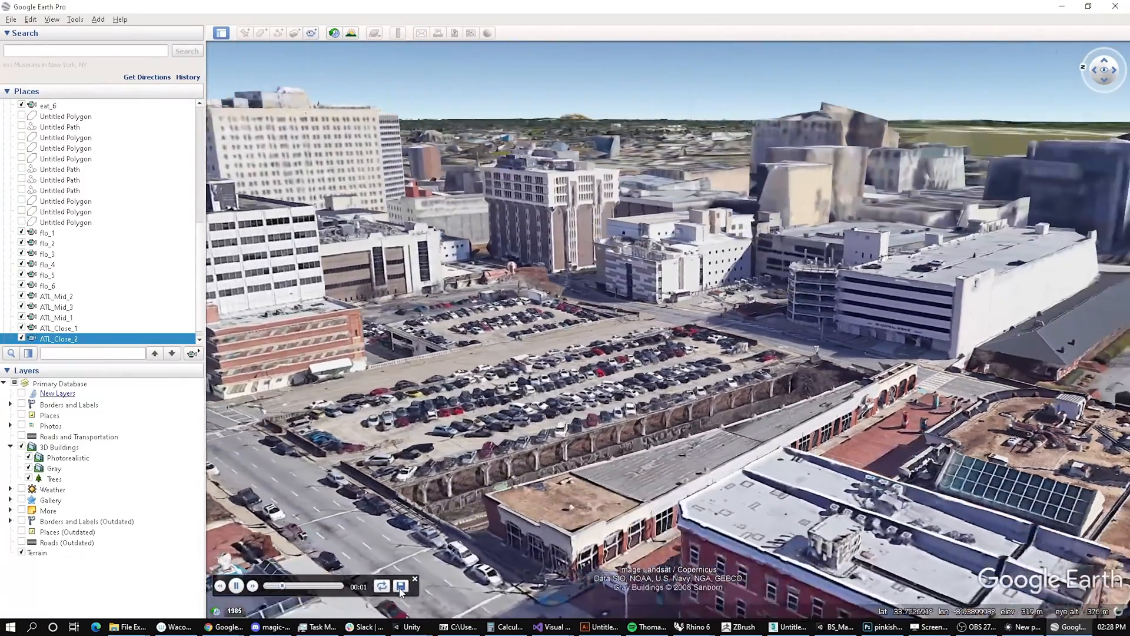
left_click(401, 586)
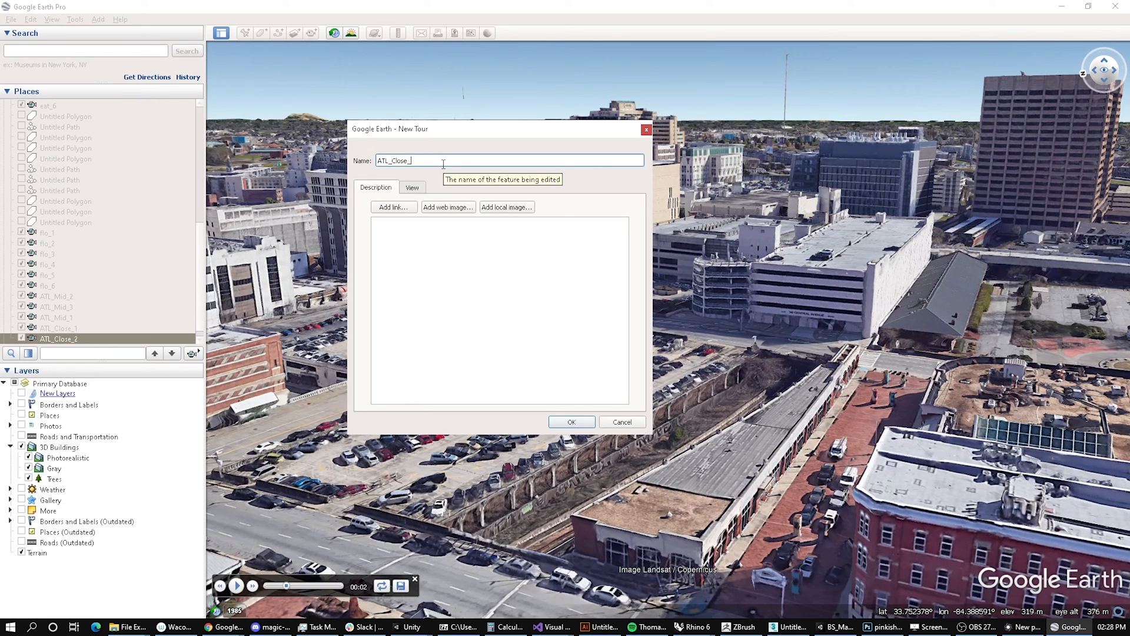
left_click(572, 421)
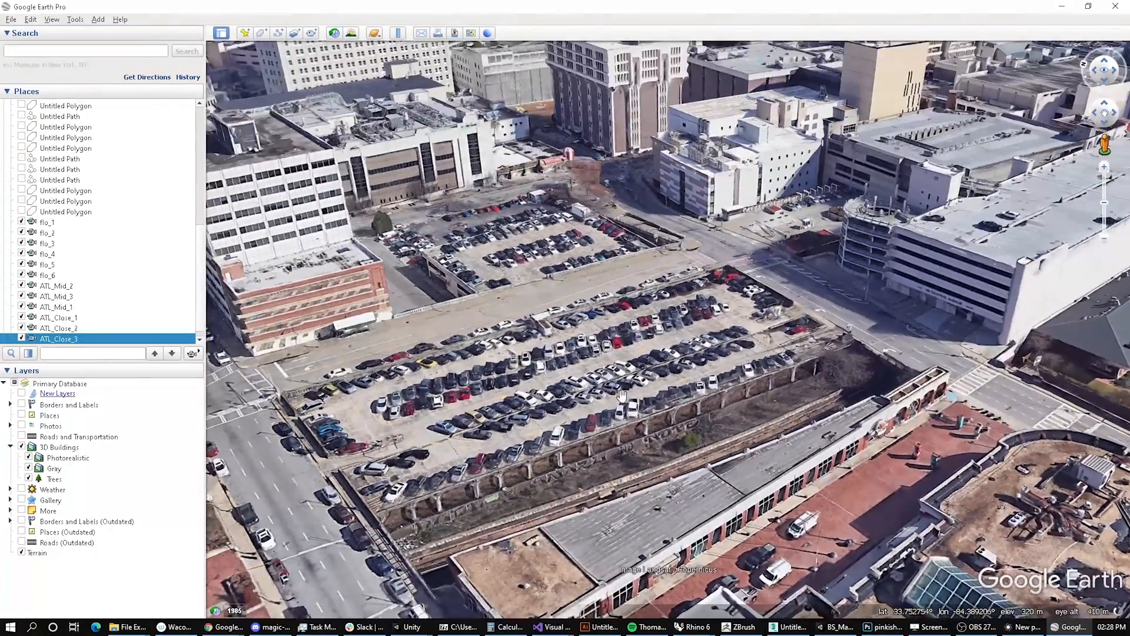
Step: Pull back to a far view over downtown, centred near the parking lot, at about 813 m eye altitude
scroll(623, 395, "down", 5)
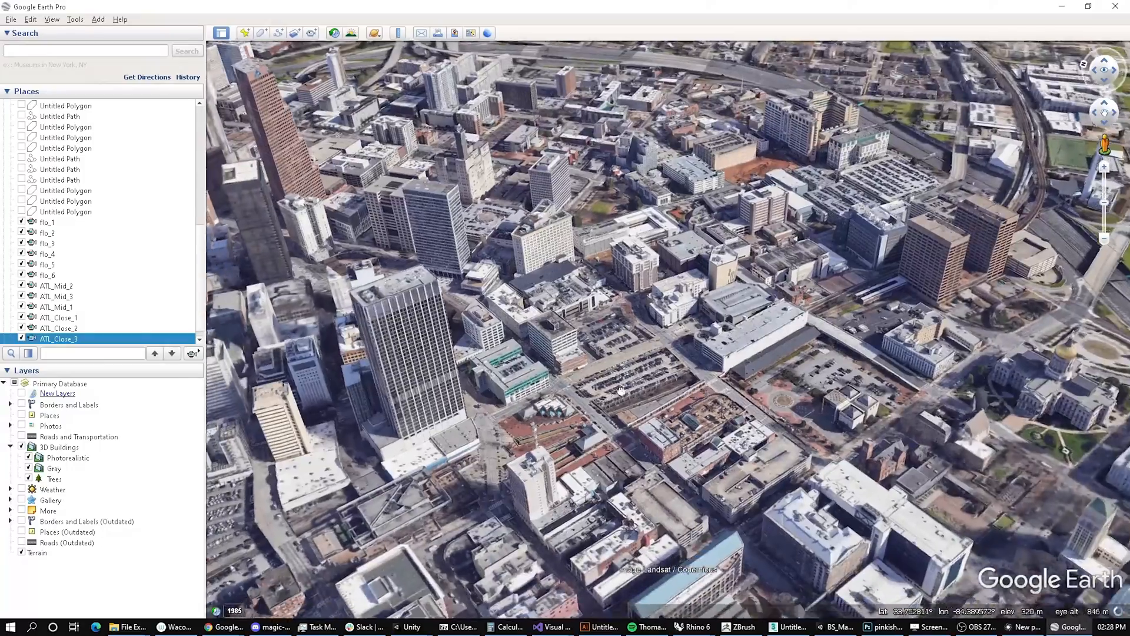
middle_click_drag(622, 391, 658, 466)
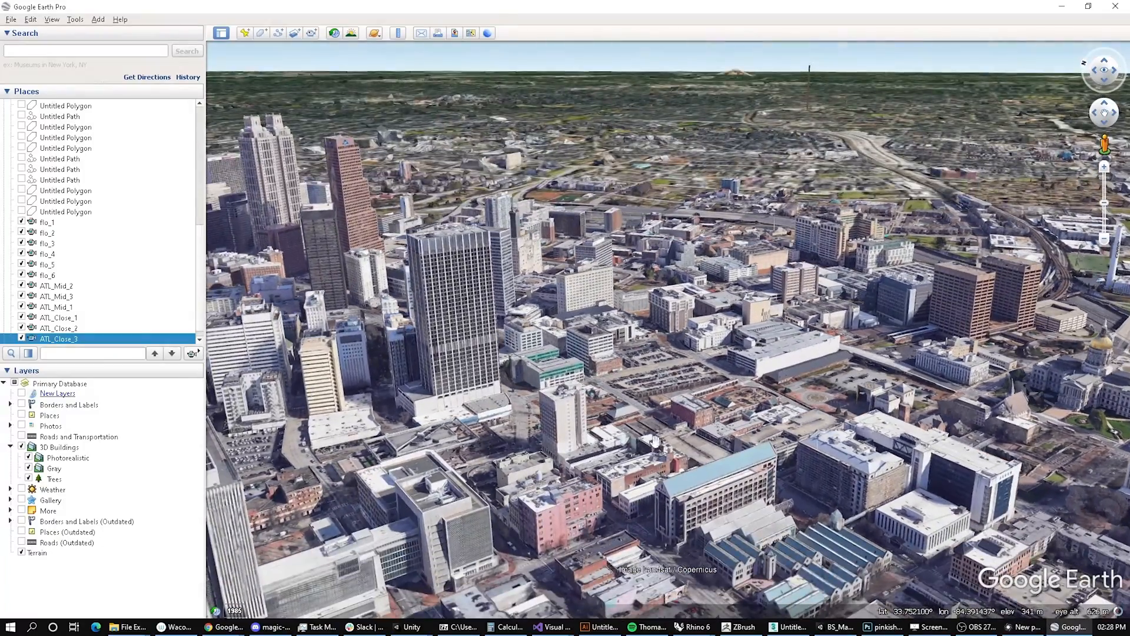
middle_click_drag(675, 377, 543, 337)
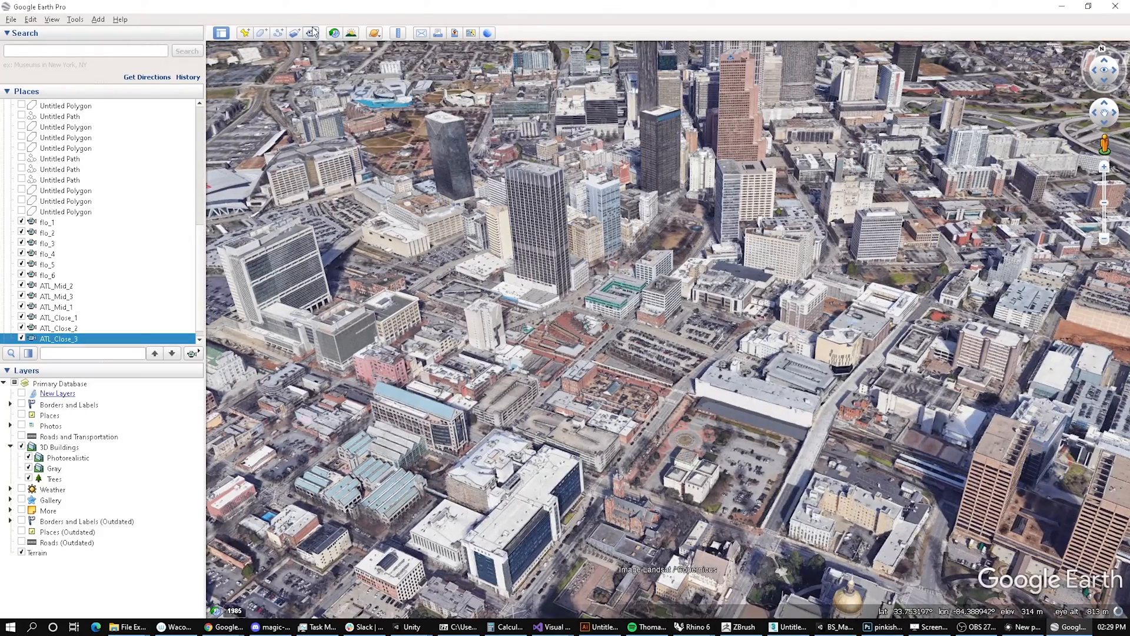
Step: Record a tour of about 8 seconds orbiting downtown from the 813 m far view and save it as ATL_Far_1
left_click(311, 32)
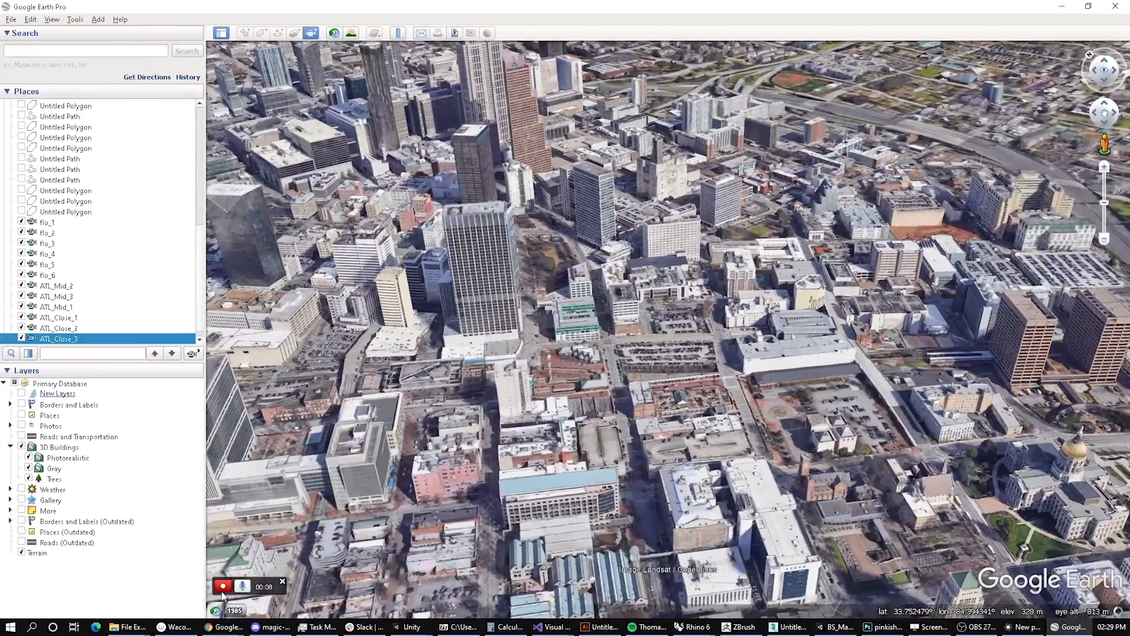
left_click(223, 588)
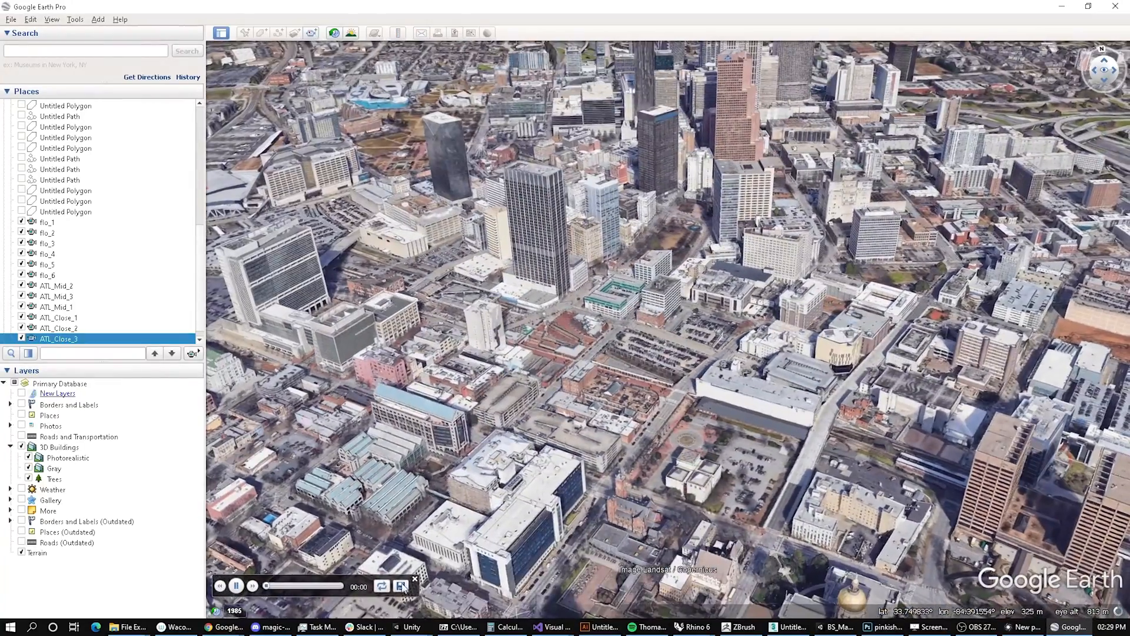
left_click(401, 586)
type("ATL_Far_1")
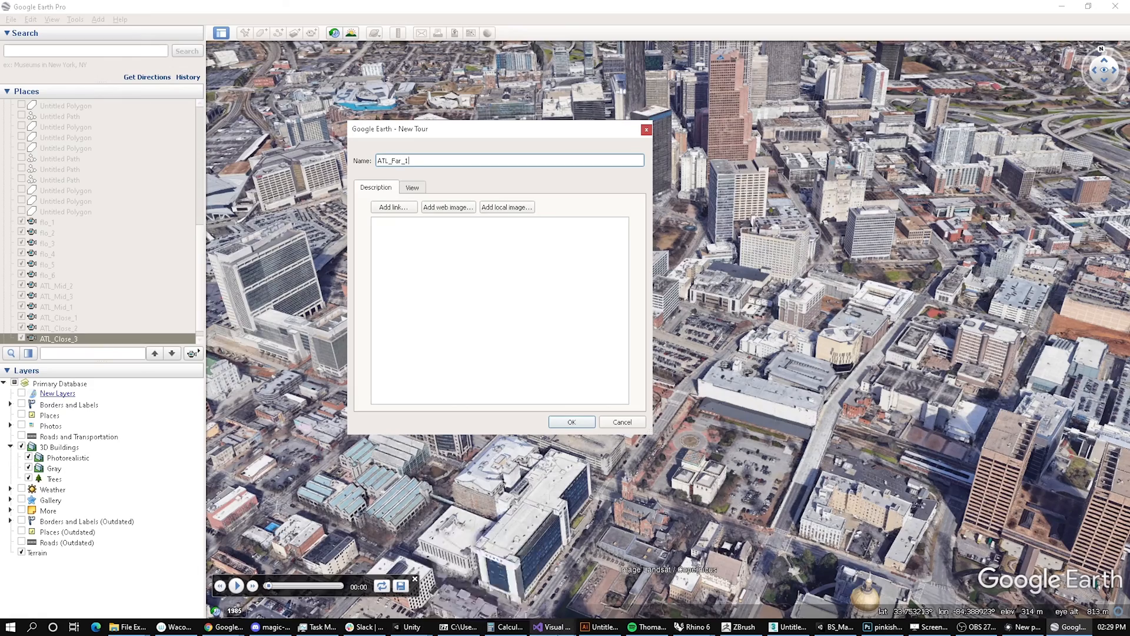
left_click(587, 427)
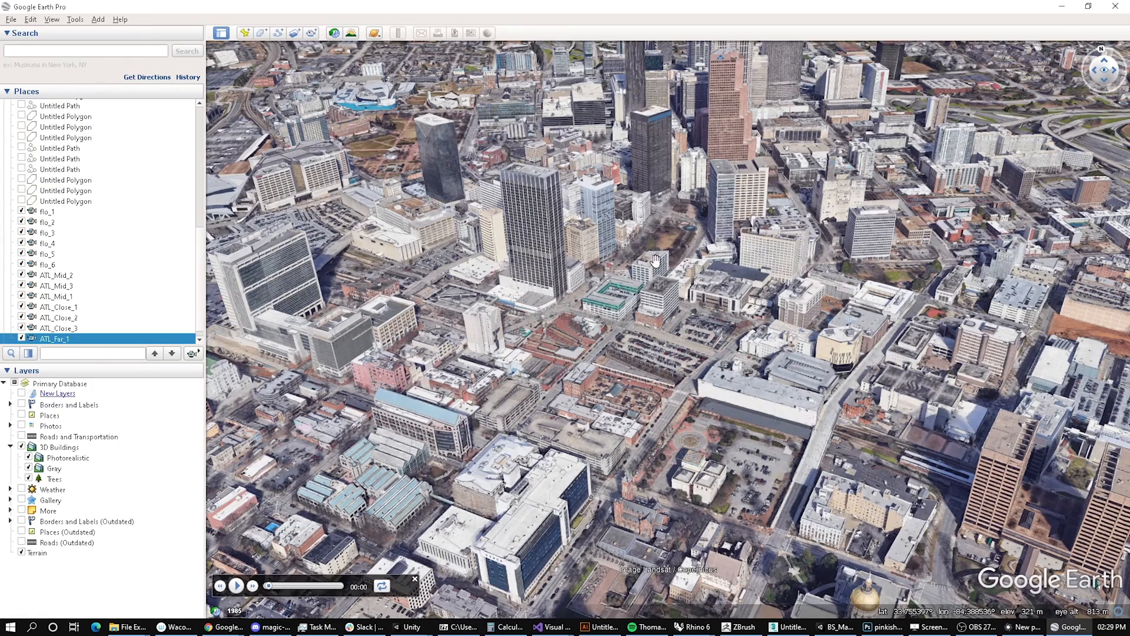
Step: Lower the far view to a flatter skyline angle with the horizon in frame at about 476 m eye altitude and check the orbit
middle_click_drag(661, 375, 643, 483)
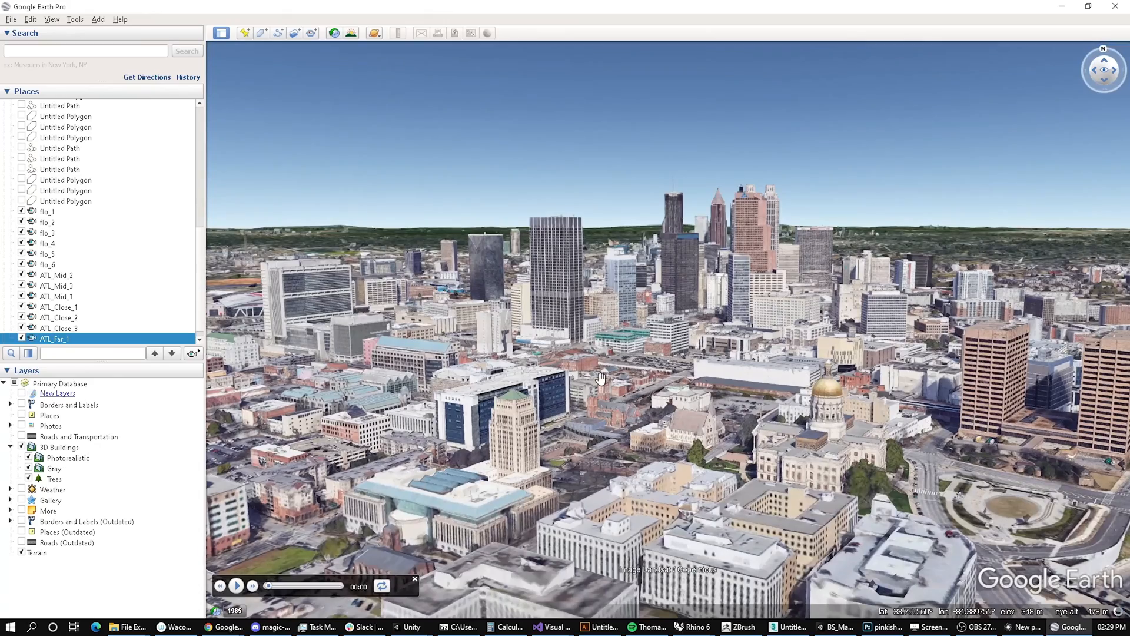
middle_click_drag(600, 378, 680, 367)
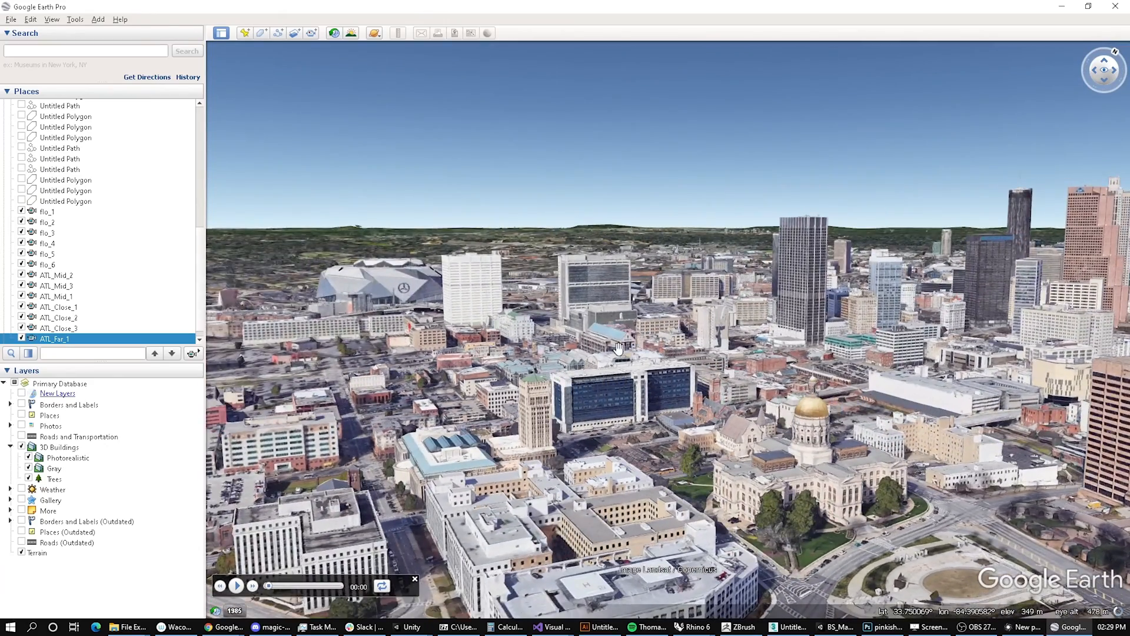
left_click_drag(683, 355, 507, 357)
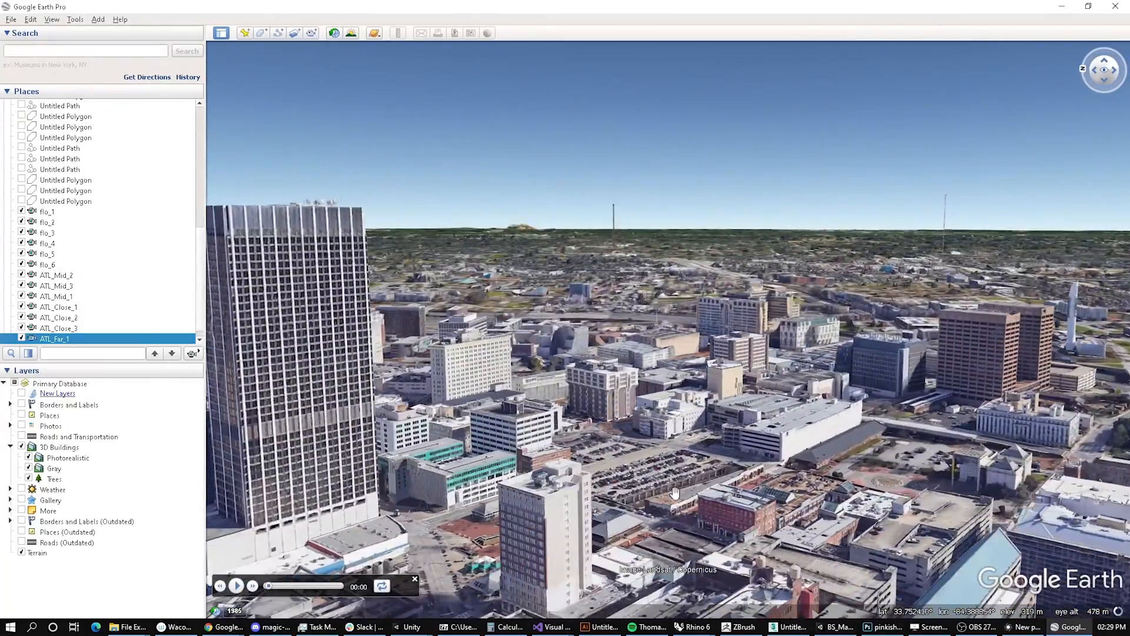
scroll(675, 493, "down", 4)
middle_click_drag(674, 460, 676, 492)
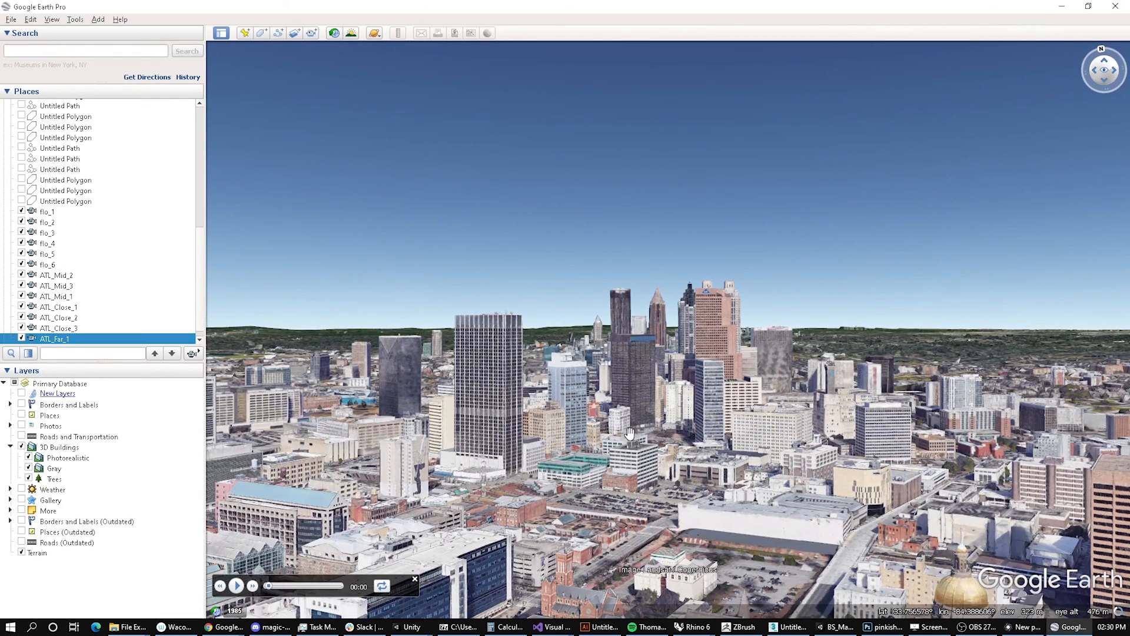
Step: Record a tour of about 8 seconds orbiting the skyline at 476 m eye altitude and save it as ATL_Far_2
left_click(415, 580)
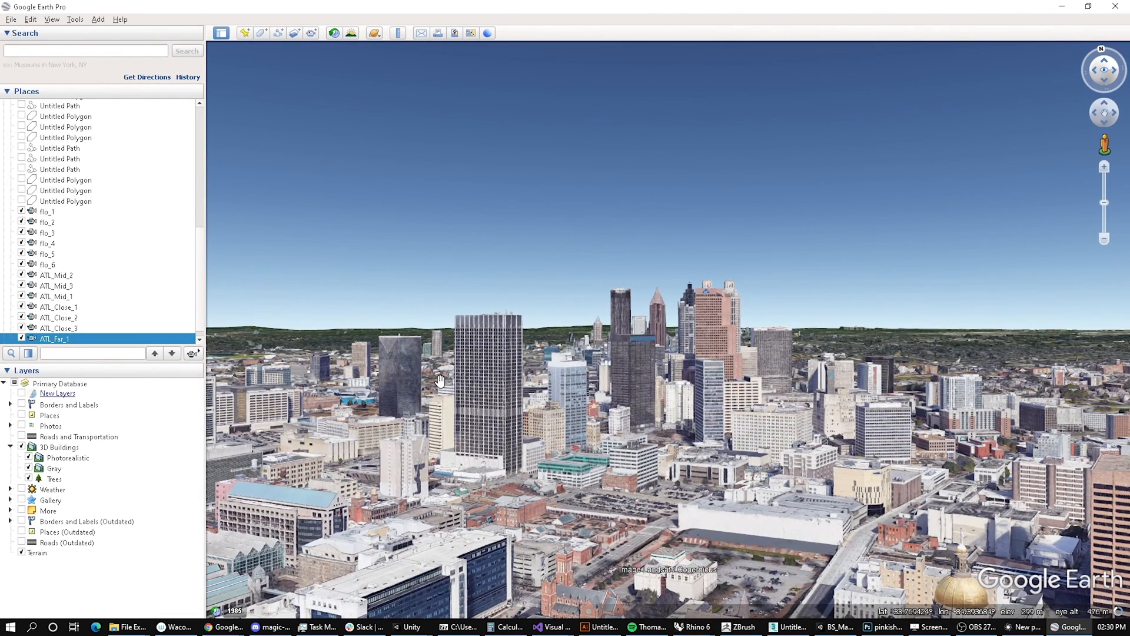
left_click(311, 34)
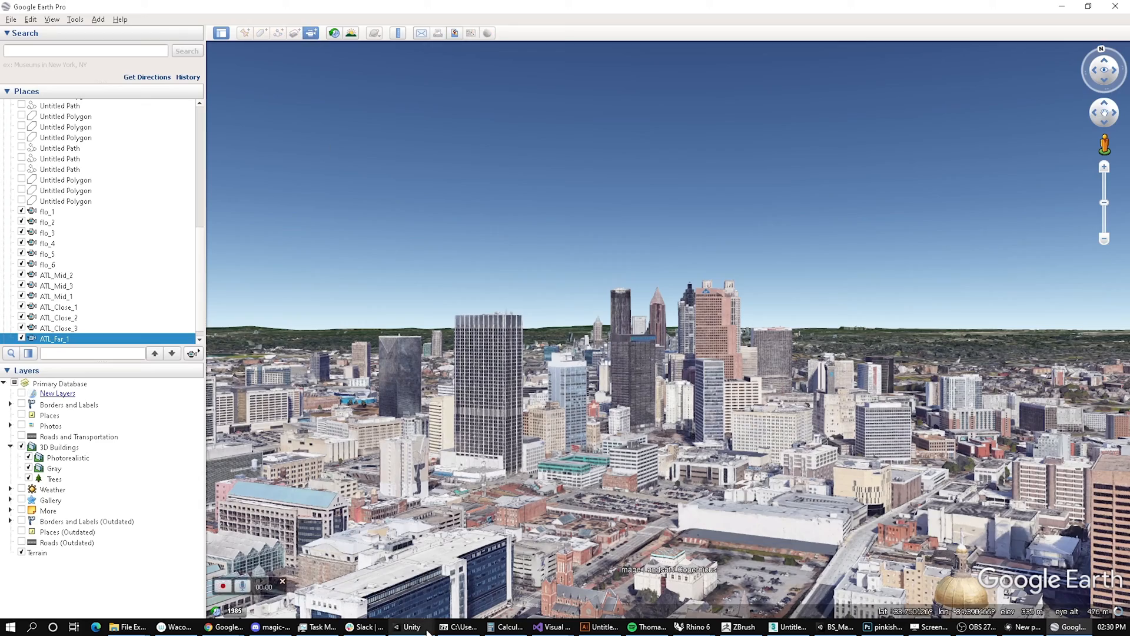
key("shift+Right")
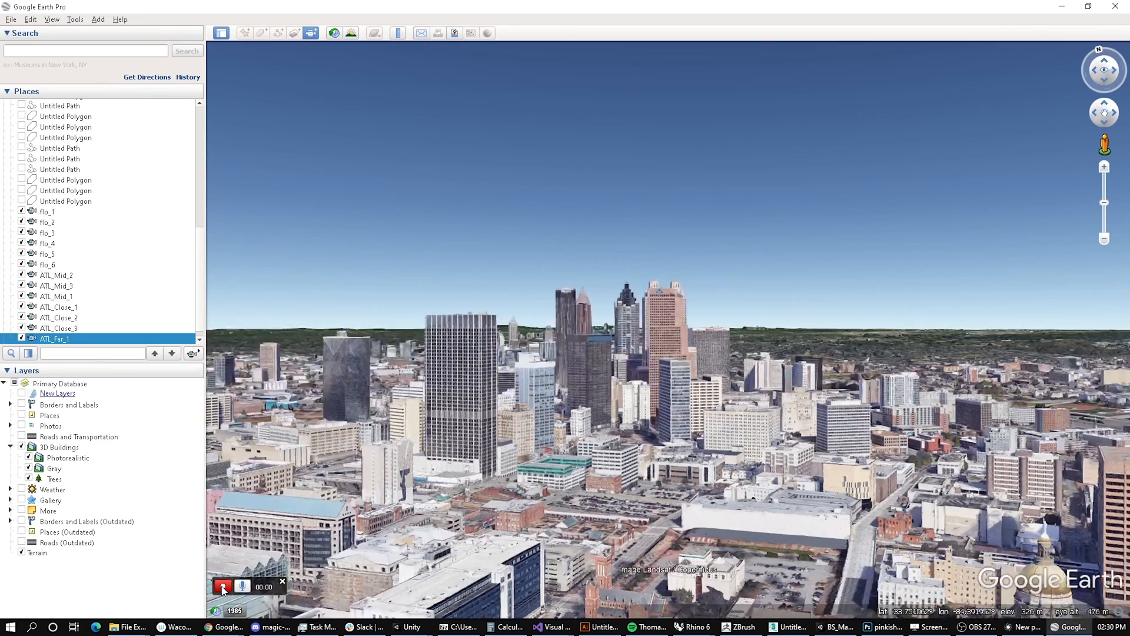
key("shift+Right")
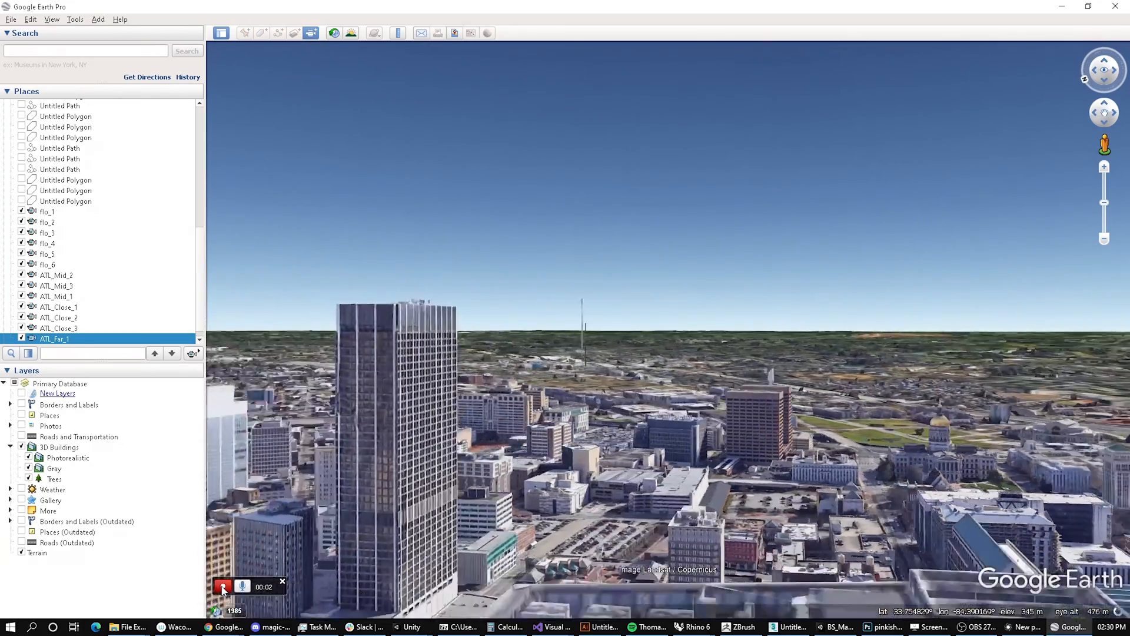
key("shift+Right")
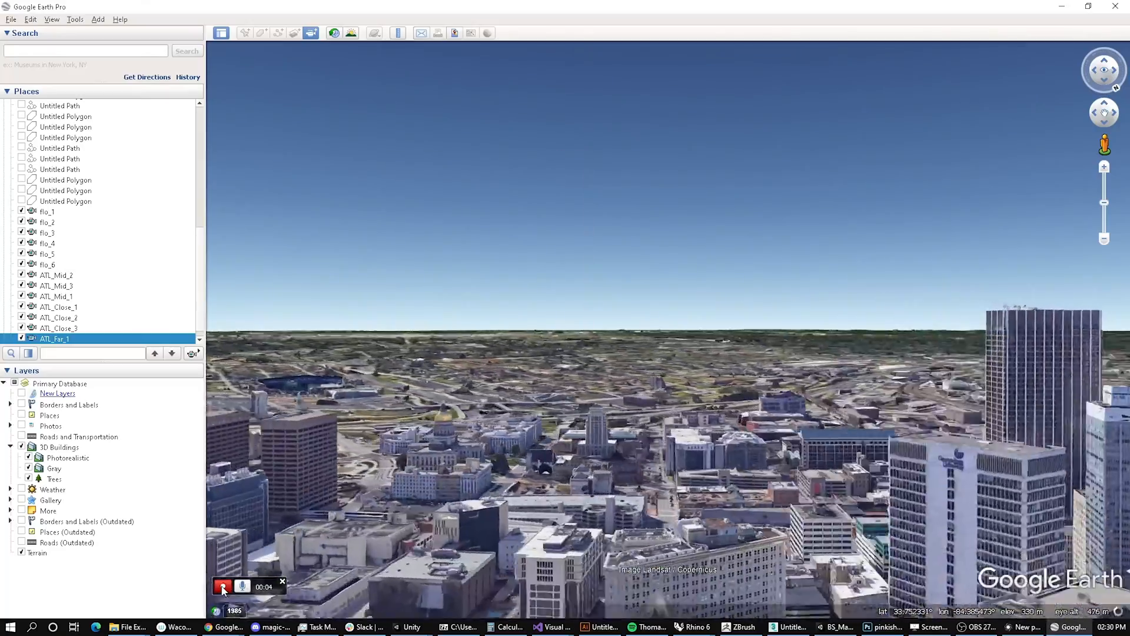
key("shift+Right")
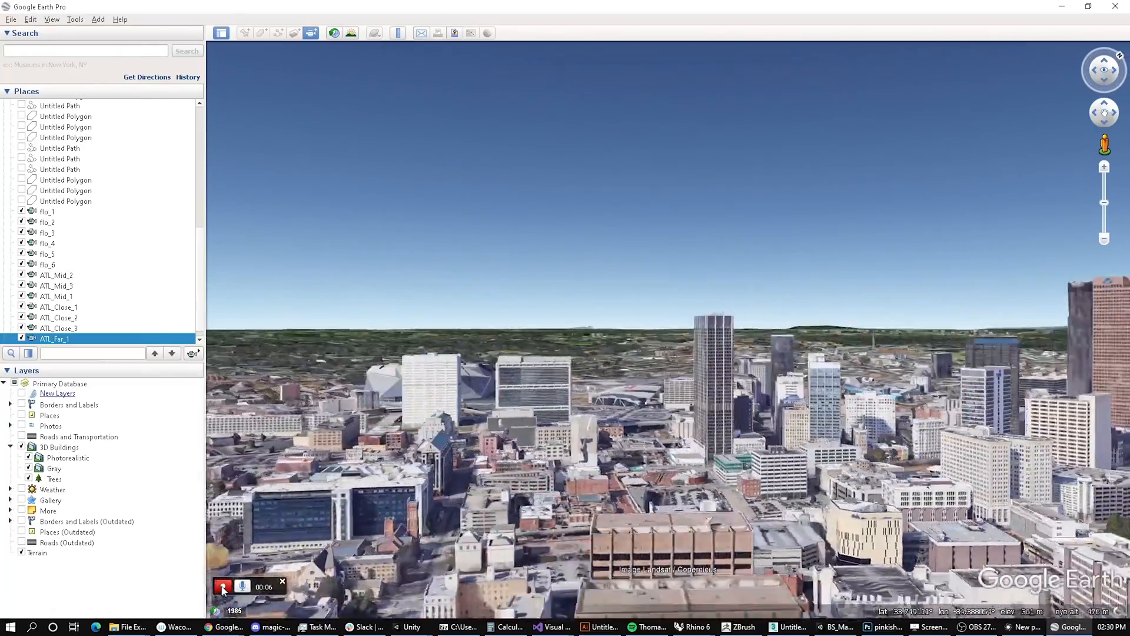
key("shift+Right")
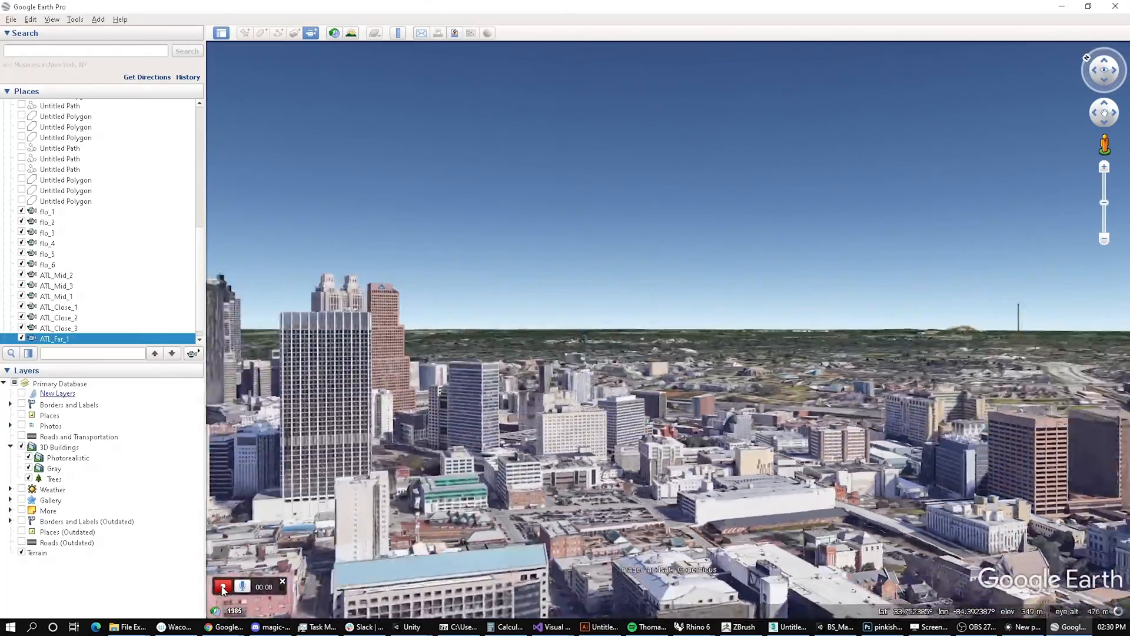
left_click(223, 587)
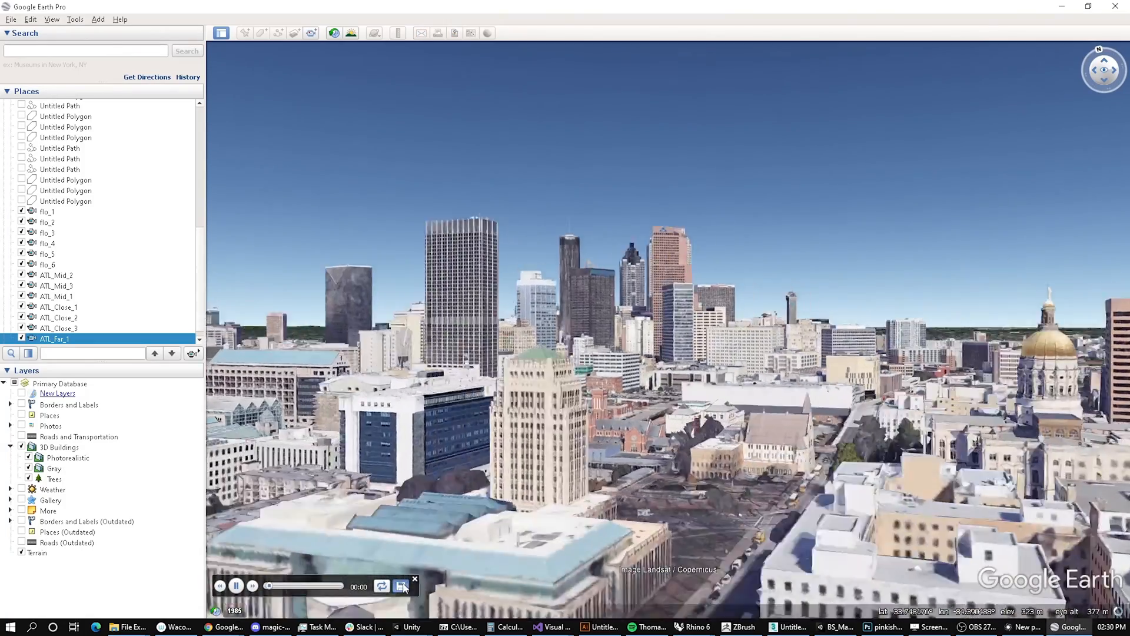
left_click(401, 586)
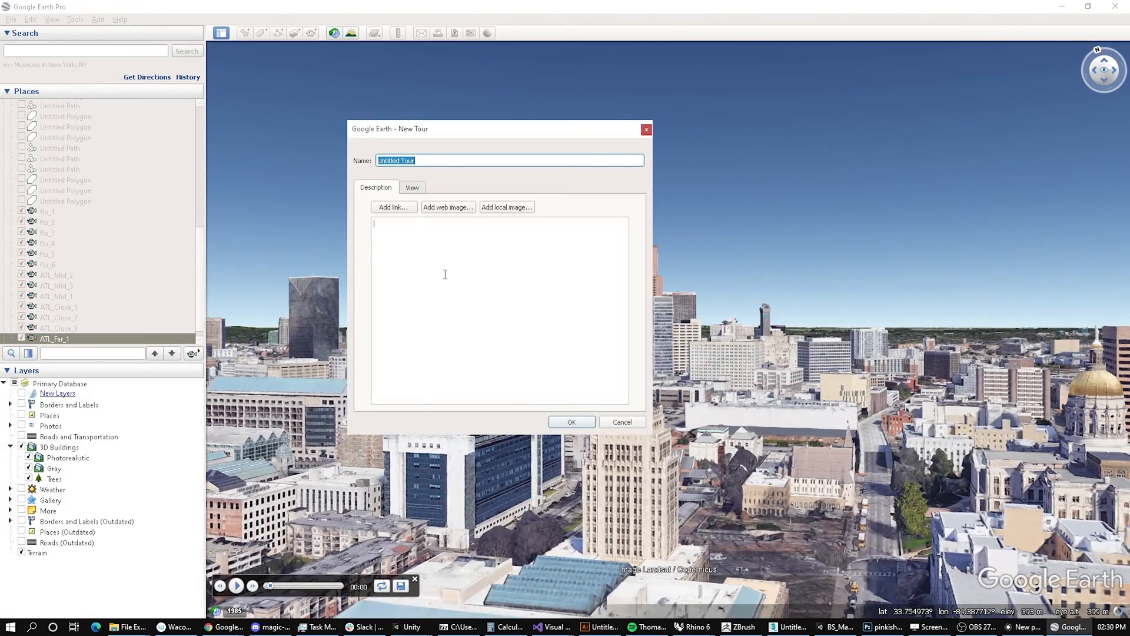
type("ATL_Far_2")
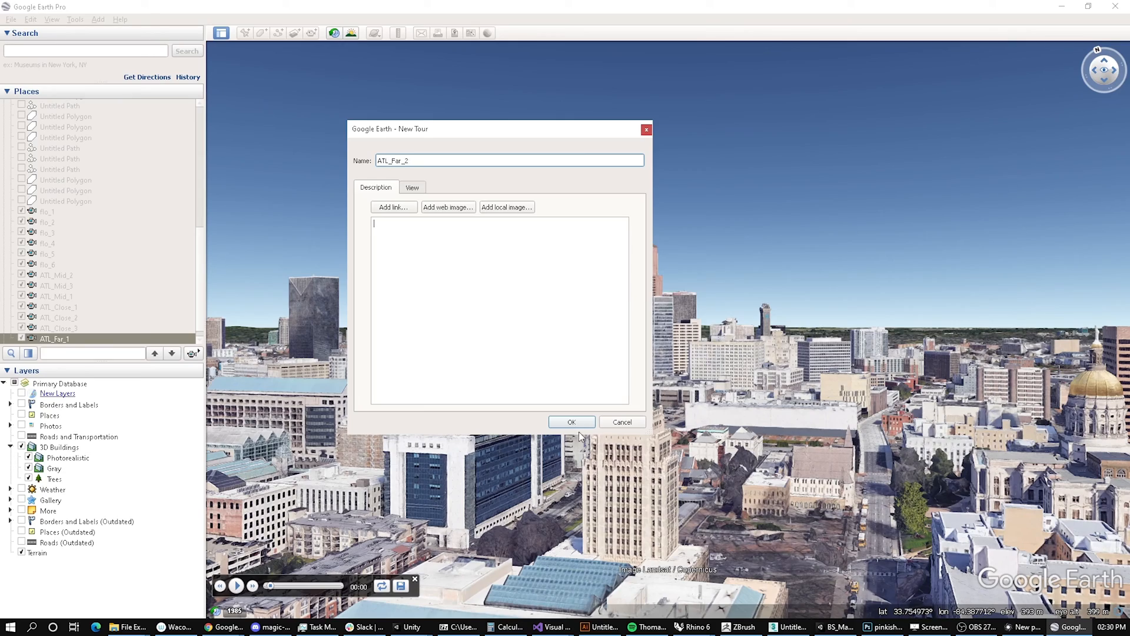
left_click(572, 421)
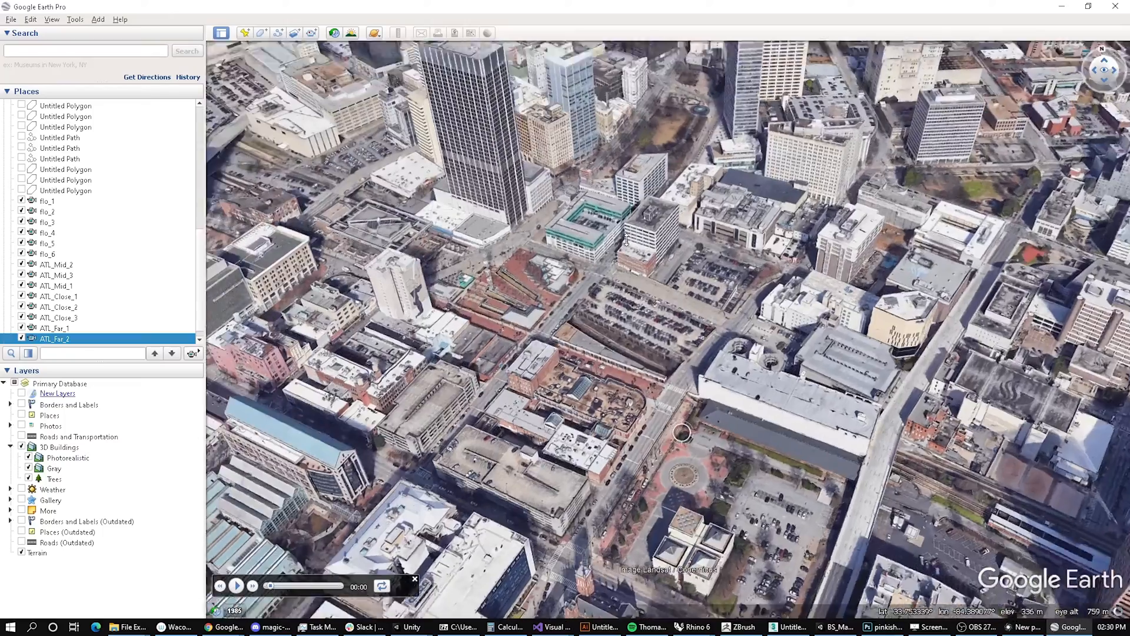
Step: Raise the far view to a steep downward angle over downtown at about 1.27 km eye altitude and check the orbit
right_click_drag(627, 239, 624, 237)
right_click_drag(616, 323, 615, 254)
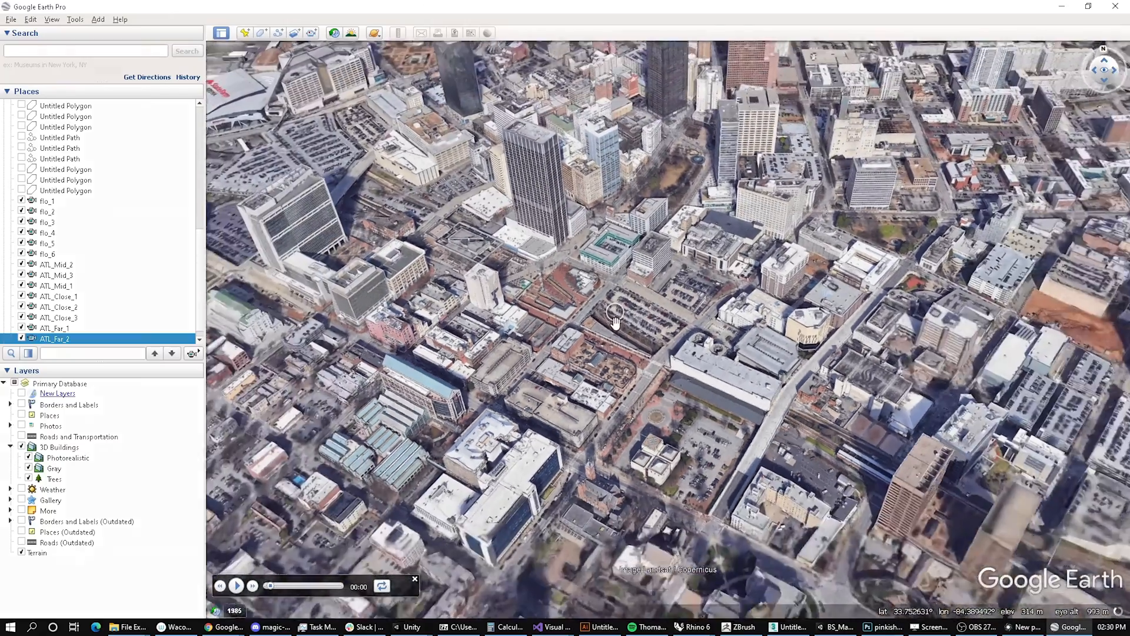
left_click_drag(615, 306, 681, 329)
middle_click_drag(681, 328, 688, 366)
left_click_drag(688, 336, 680, 325)
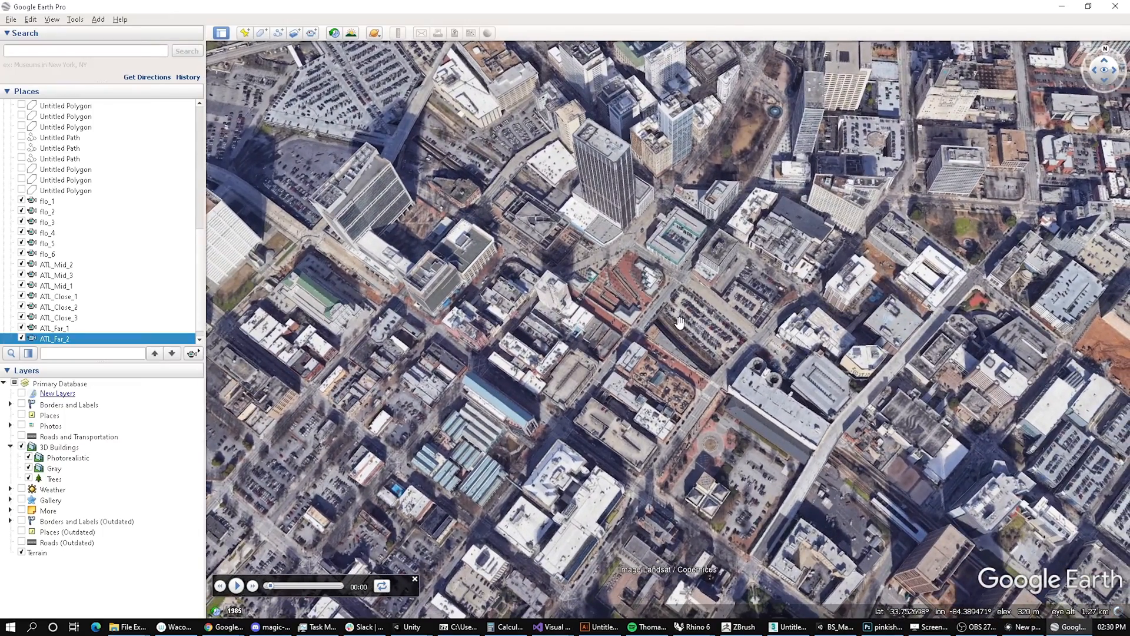
key("shift+Left")
key("shift+Right")
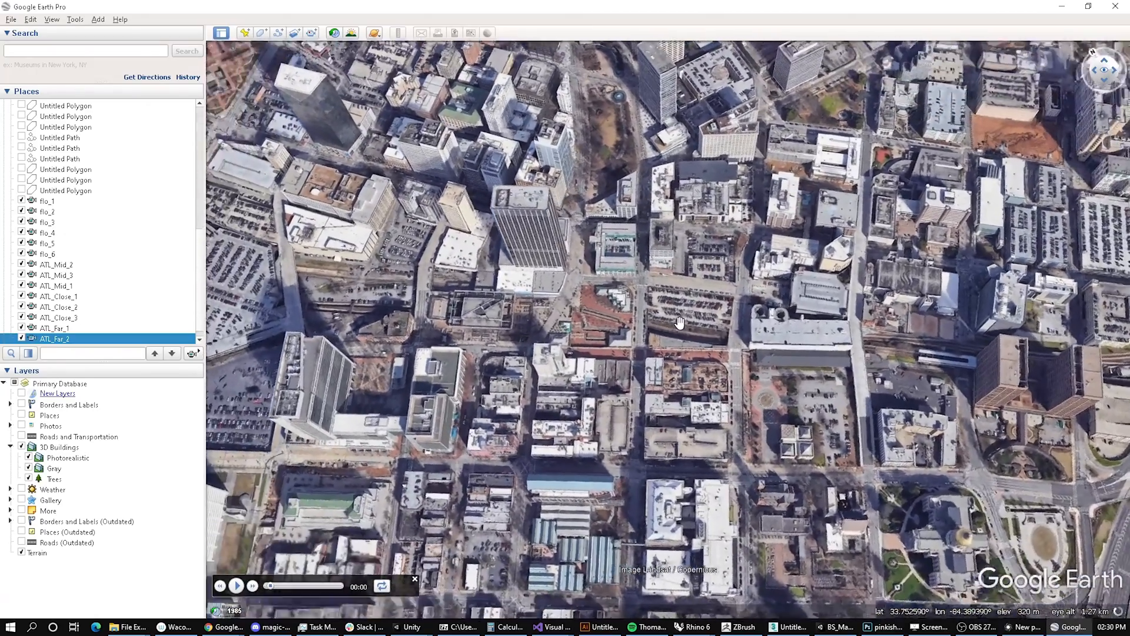
key("shift+Right")
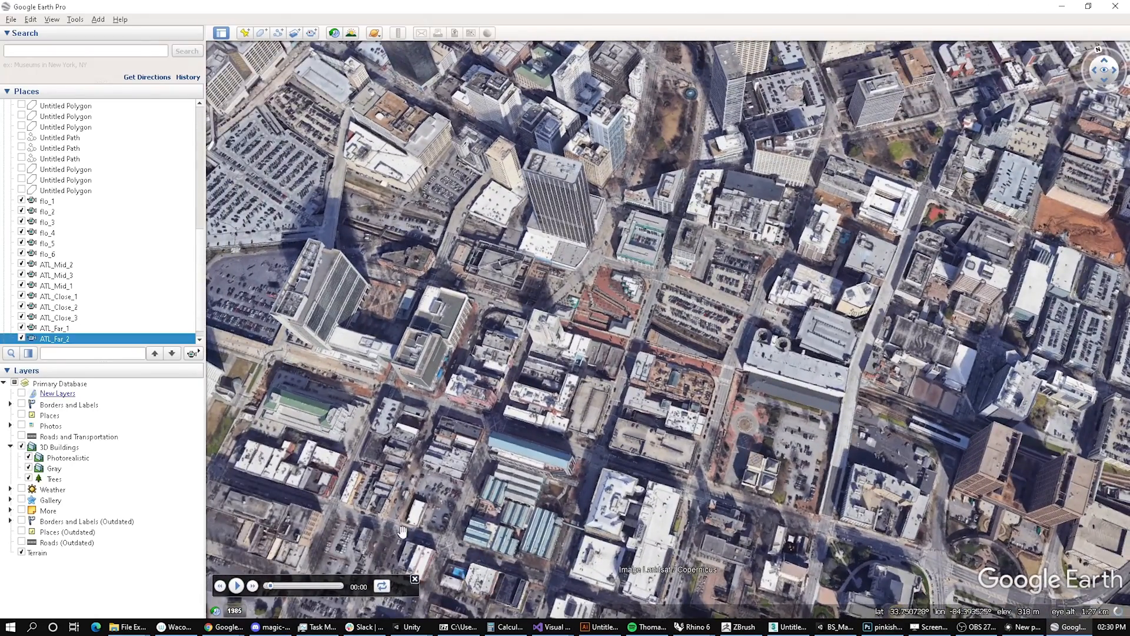
Step: Record a tour making one full orbit of downtown from 1.27 km eye altitude and save it as ATL_Far_3
left_click(414, 578)
left_click(316, 35)
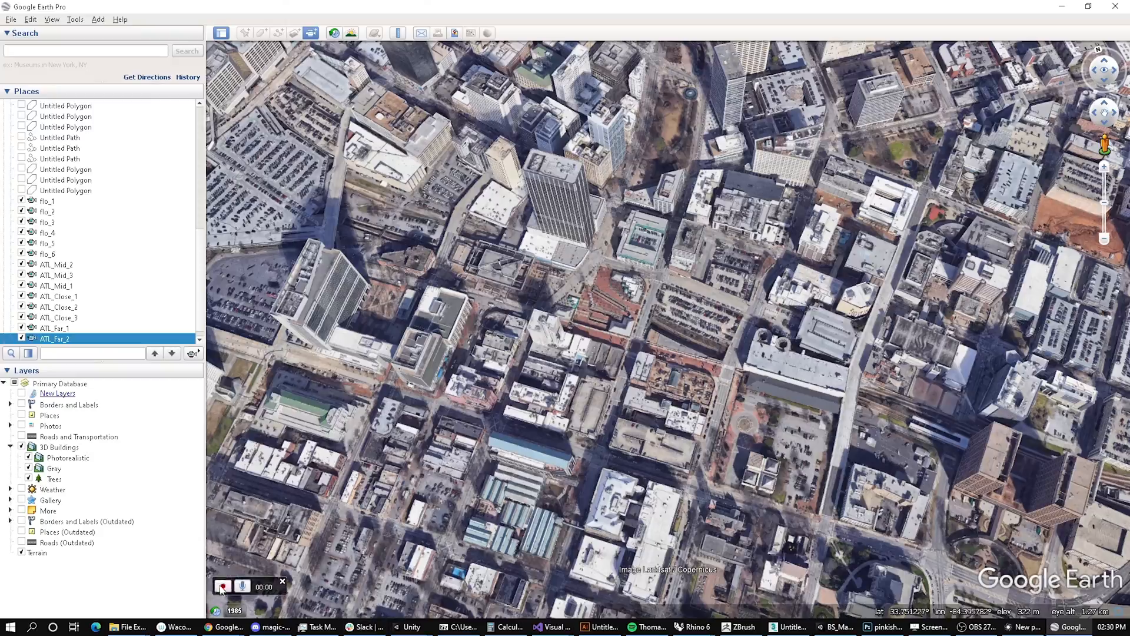
left_click(223, 591)
key("shift+Left")
key("shift+Left")
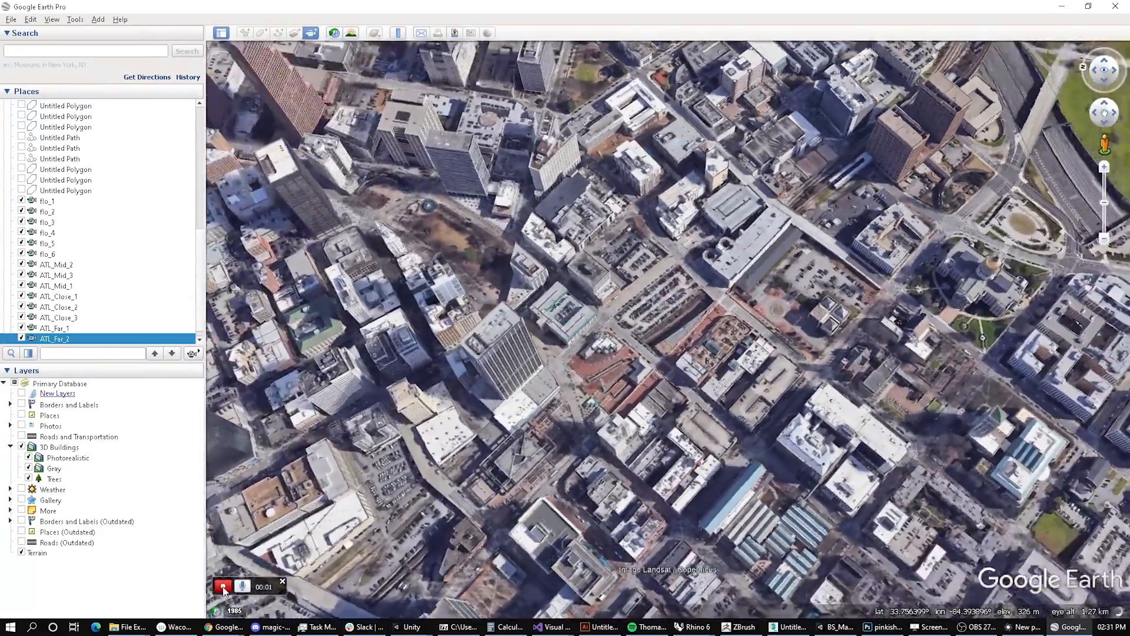
key("shift+Left")
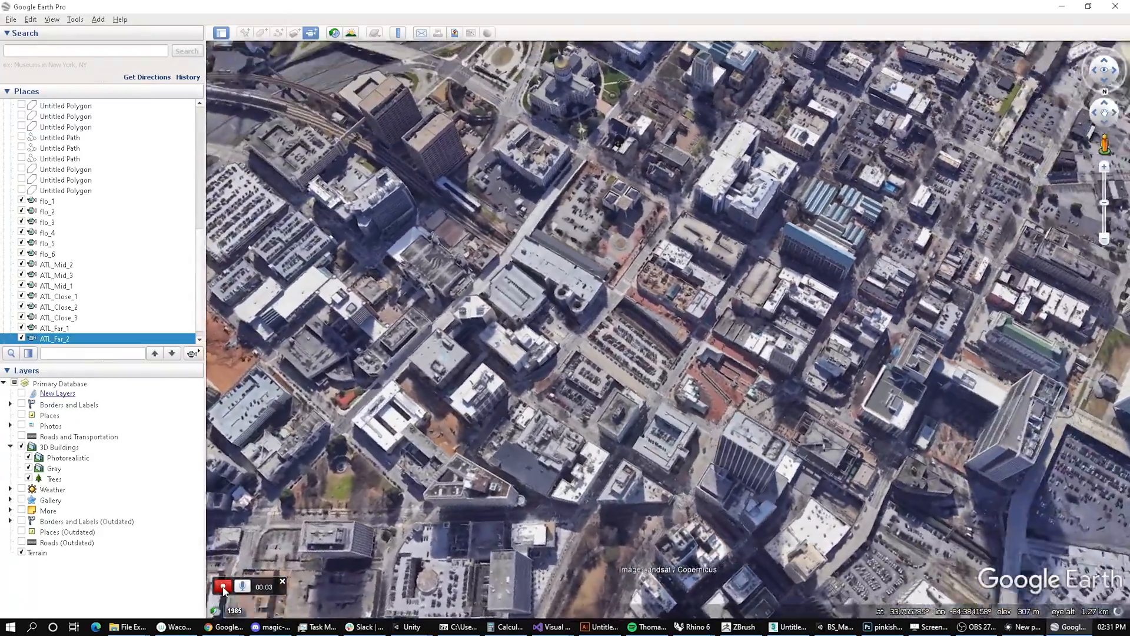
key("shift+Left")
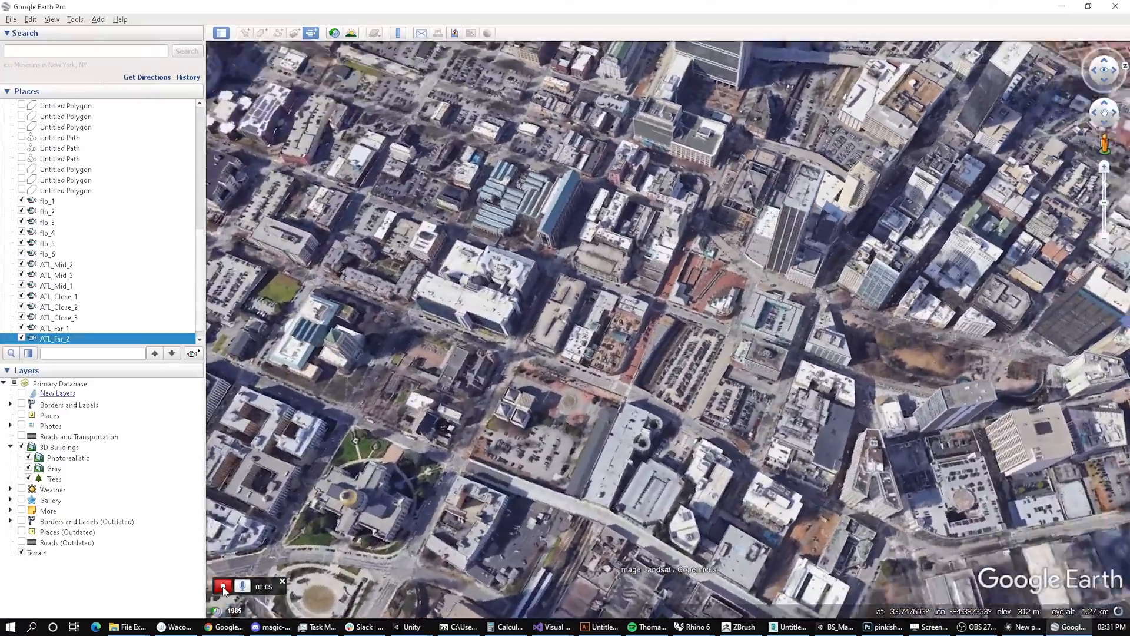
key("shift+Left")
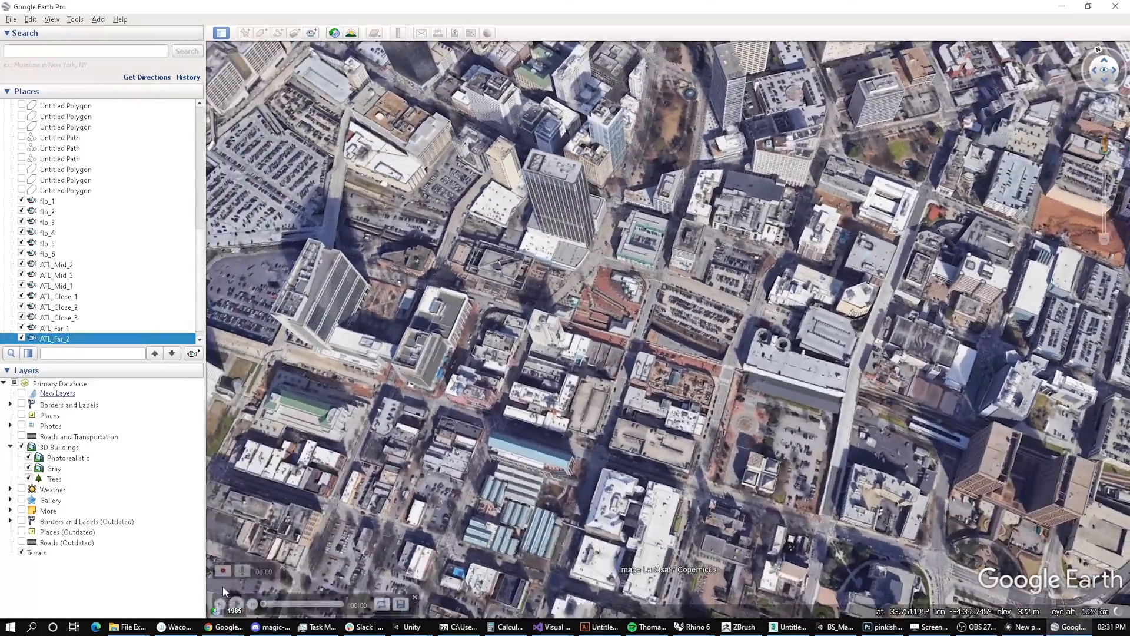
left_click(222, 586)
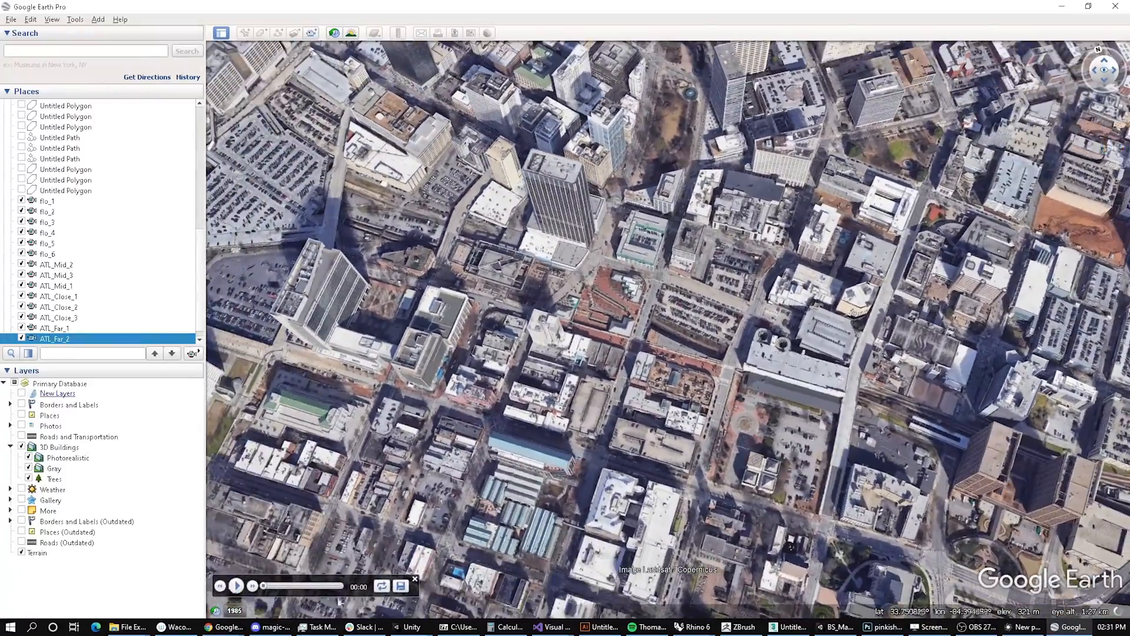
left_click(400, 586)
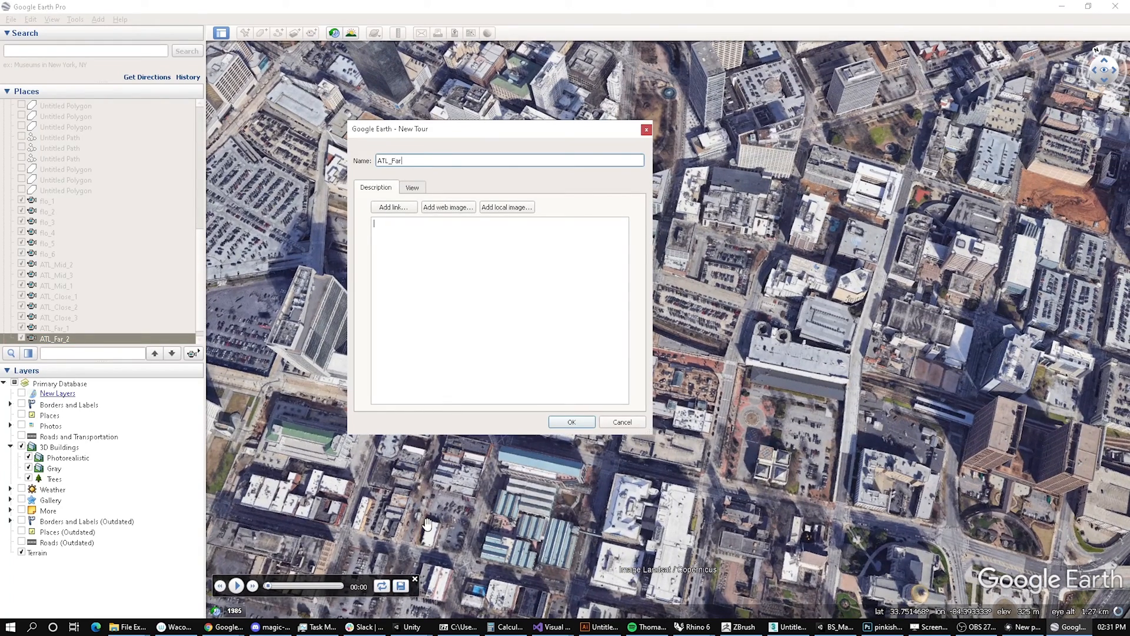
left_click(572, 422)
Step: Select the saved tour ATL_Mid_2, the first of the ATL tours in the places list
left_click(65, 257)
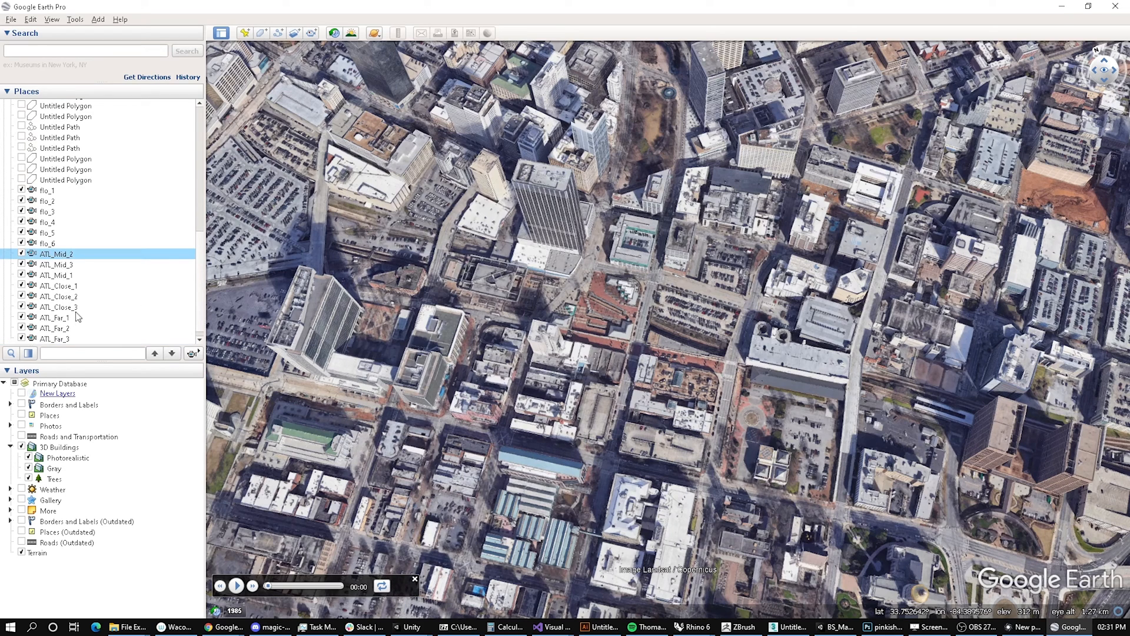
left_click(75, 330)
left_click(77, 256)
Step: Switch to File Explorer and go up from the Recording folder to the root of the Cache (L:) drive
key("alt+Tab")
key("alt+Tab")
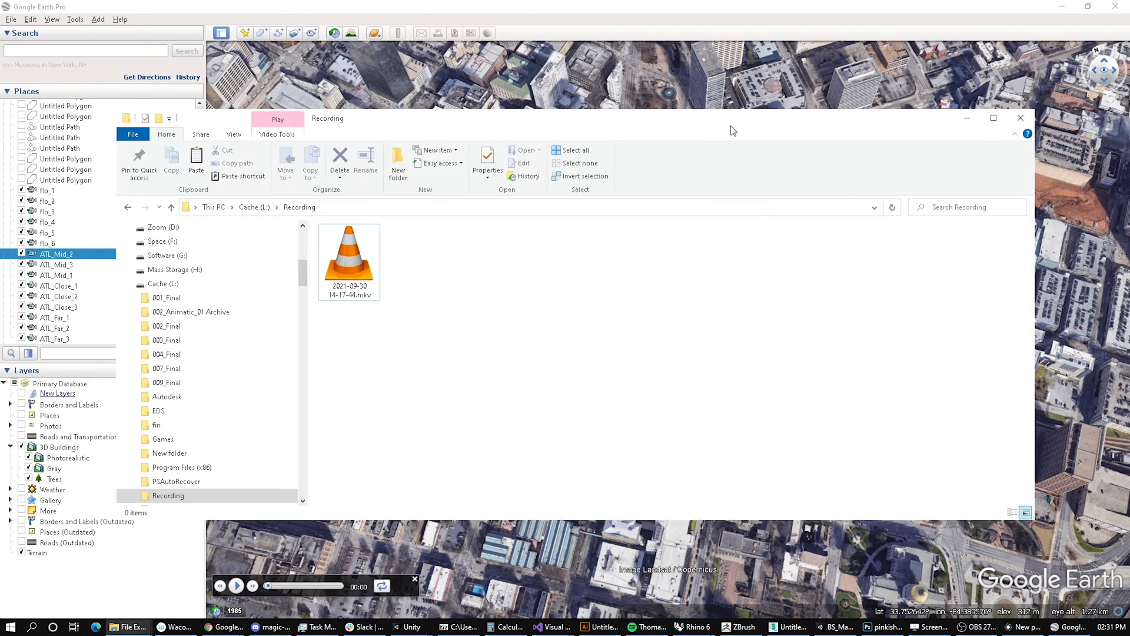
left_click_drag(586, 124, 612, 102)
left_click(283, 186)
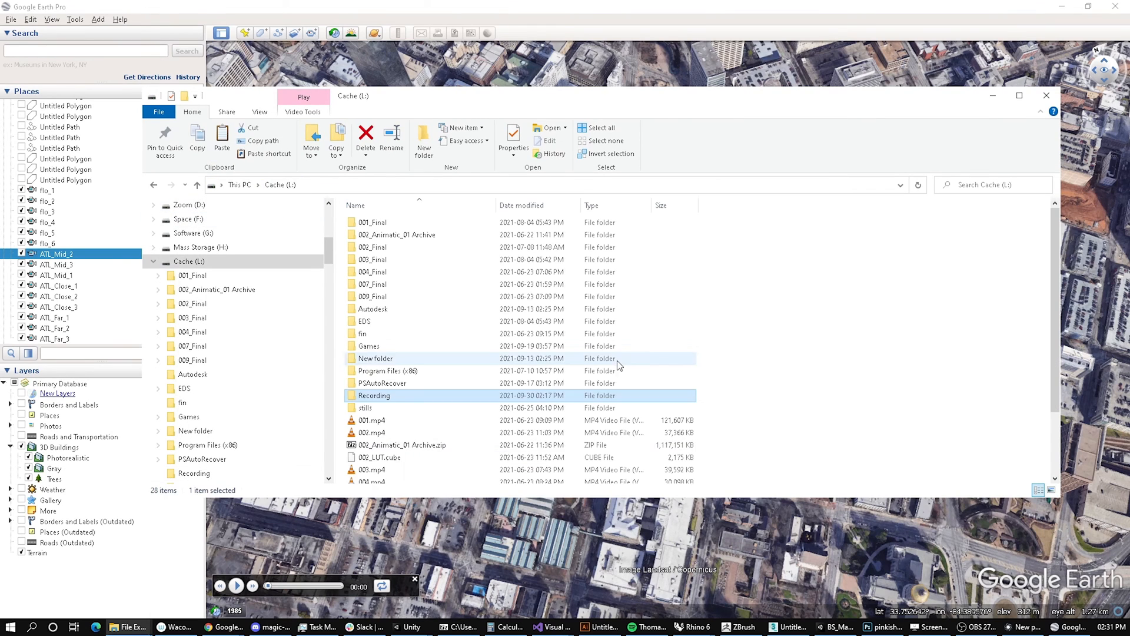
scroll(788, 300, "down", 2)
scroll(854, 300, "up", 2)
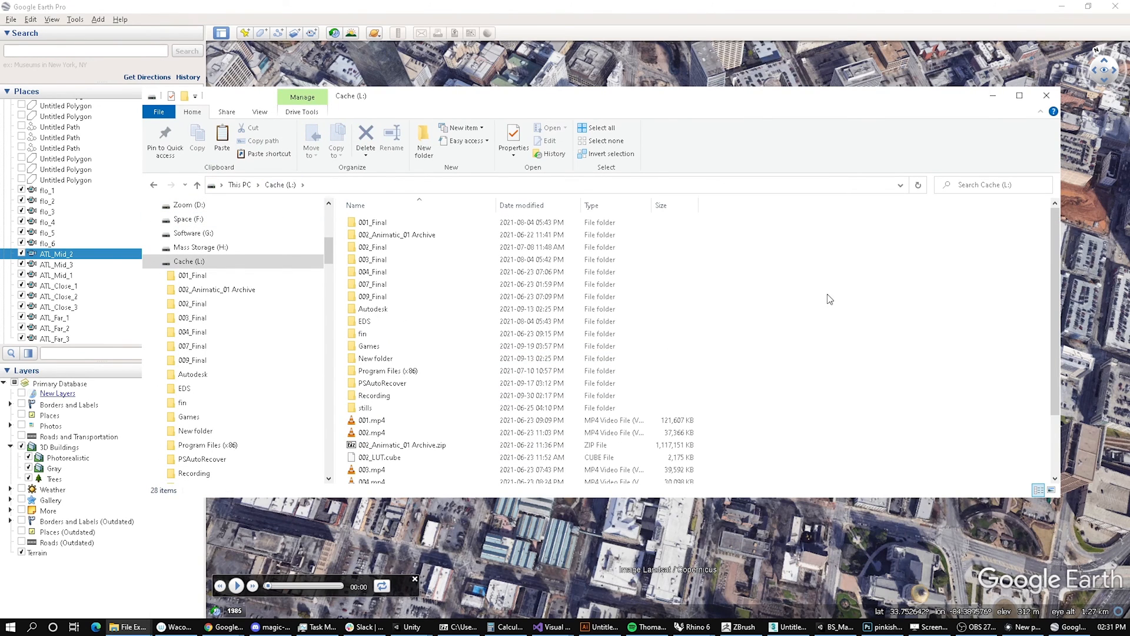
Step: Create a folder named ATL_Capture on the Cache (L:) drive and open it
right_click(840, 299)
mouse_move(755, 492)
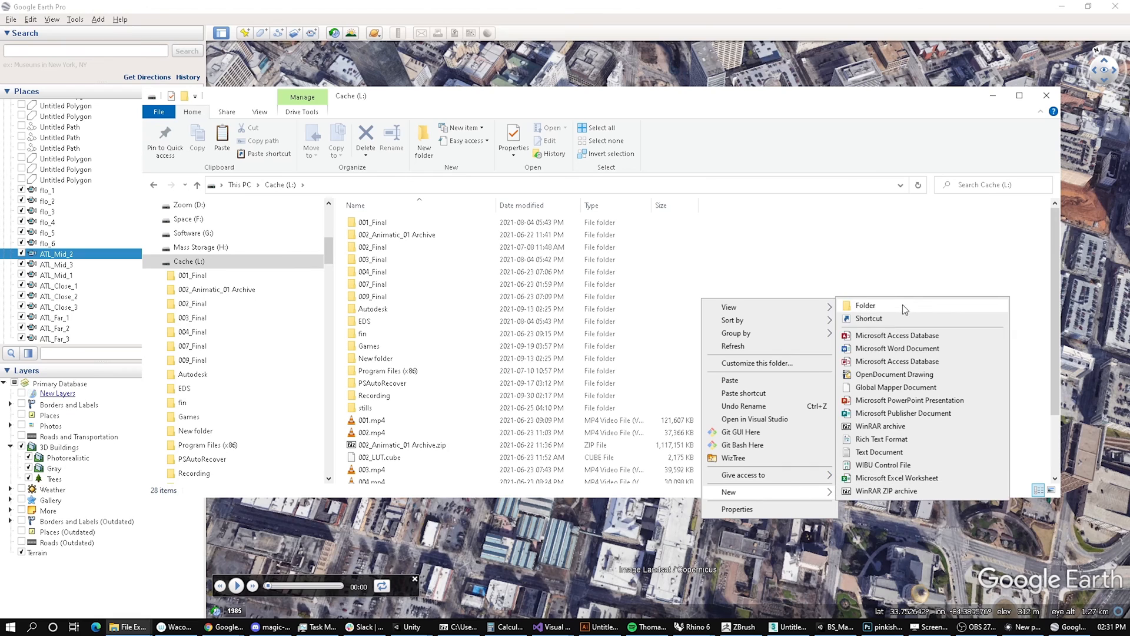
left_click(902, 303)
type("ATL_Capture")
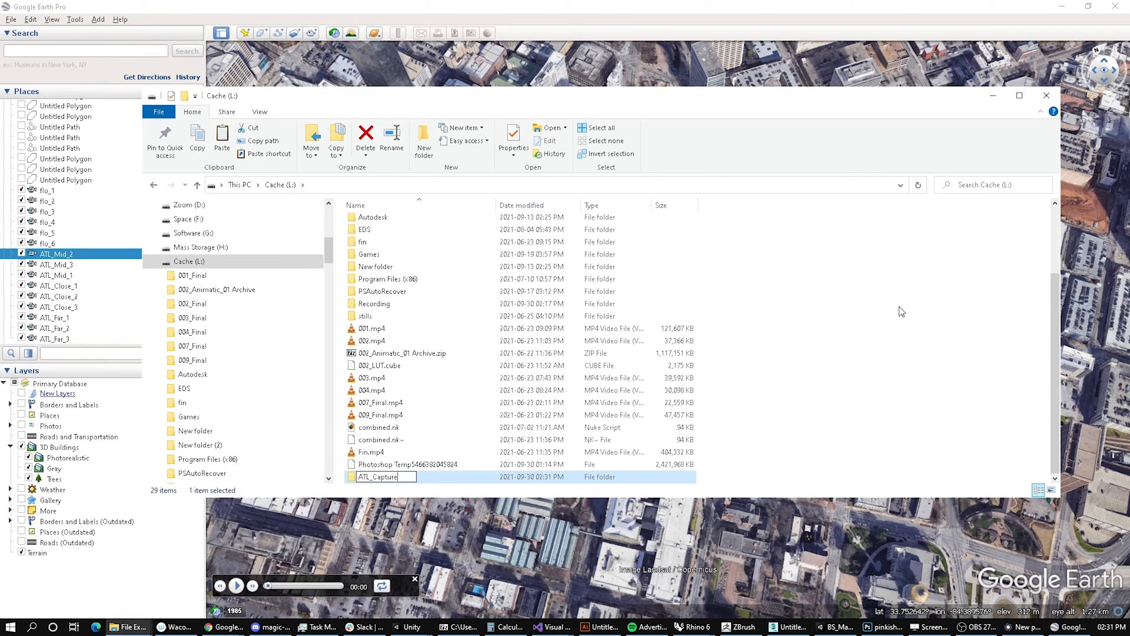
key("Return")
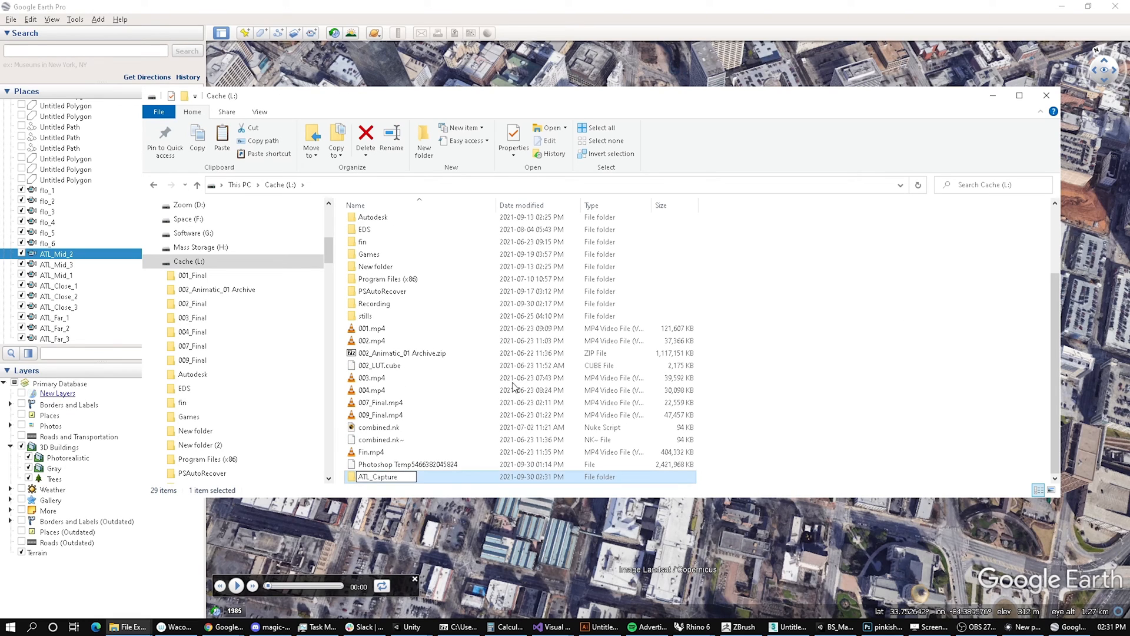
double_click(400, 478)
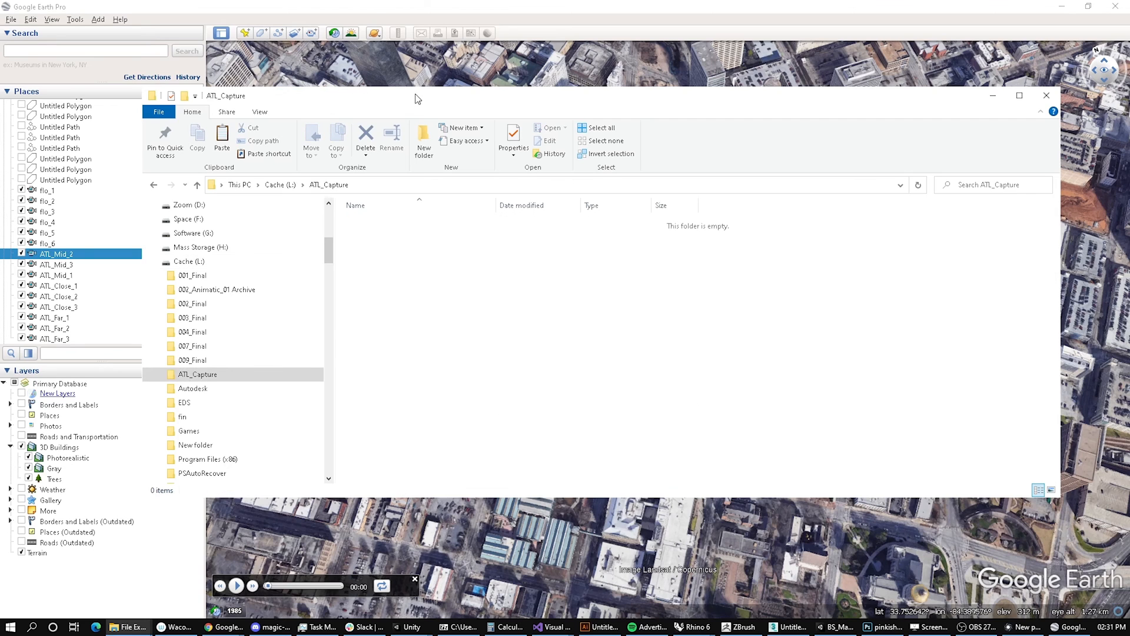
left_click_drag(415, 95, 472, 157)
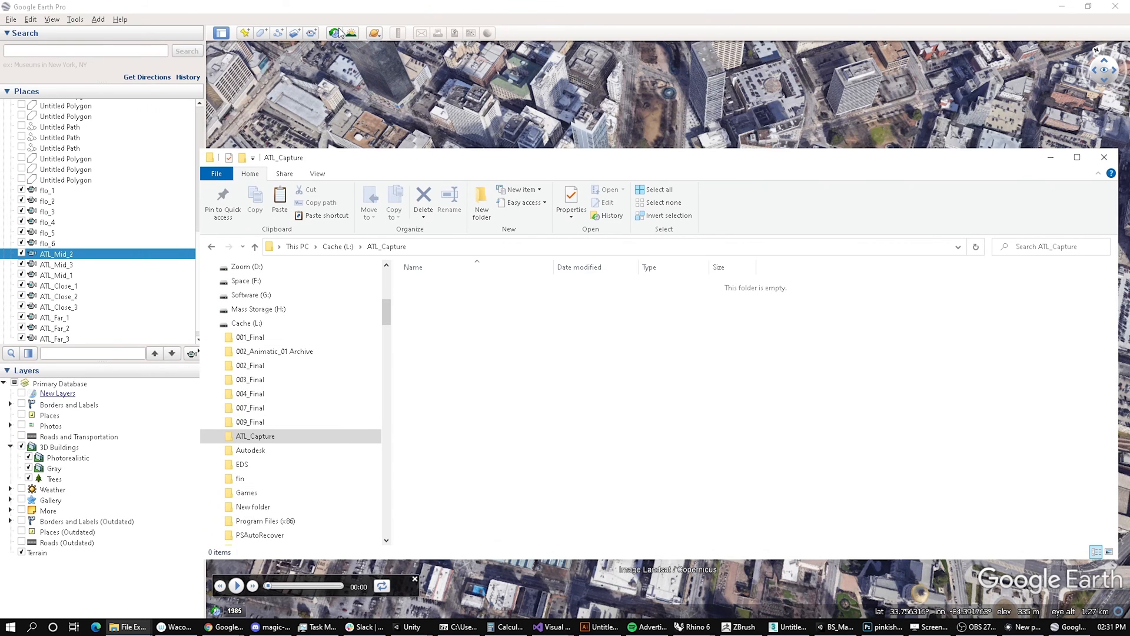
Step: Return to Google Earth Pro, close the tour player and open Movie Maker
left_click(83, 20)
left_click(84, 21)
left_click(353, 271)
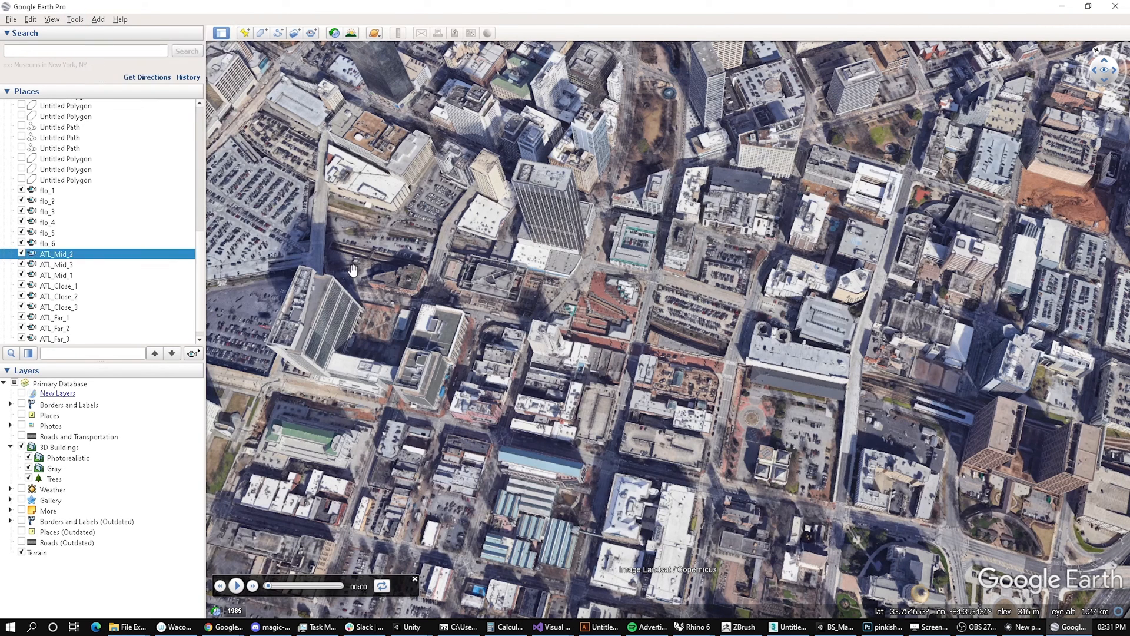
left_click(415, 580)
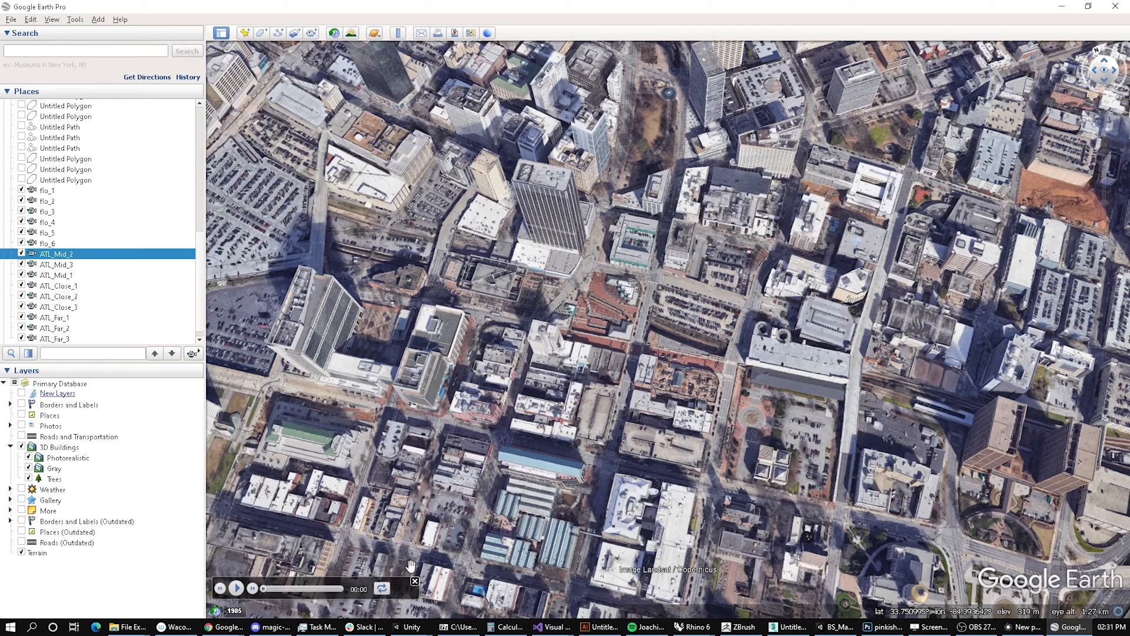
left_click(75, 33)
left_click(77, 34)
left_click(75, 19)
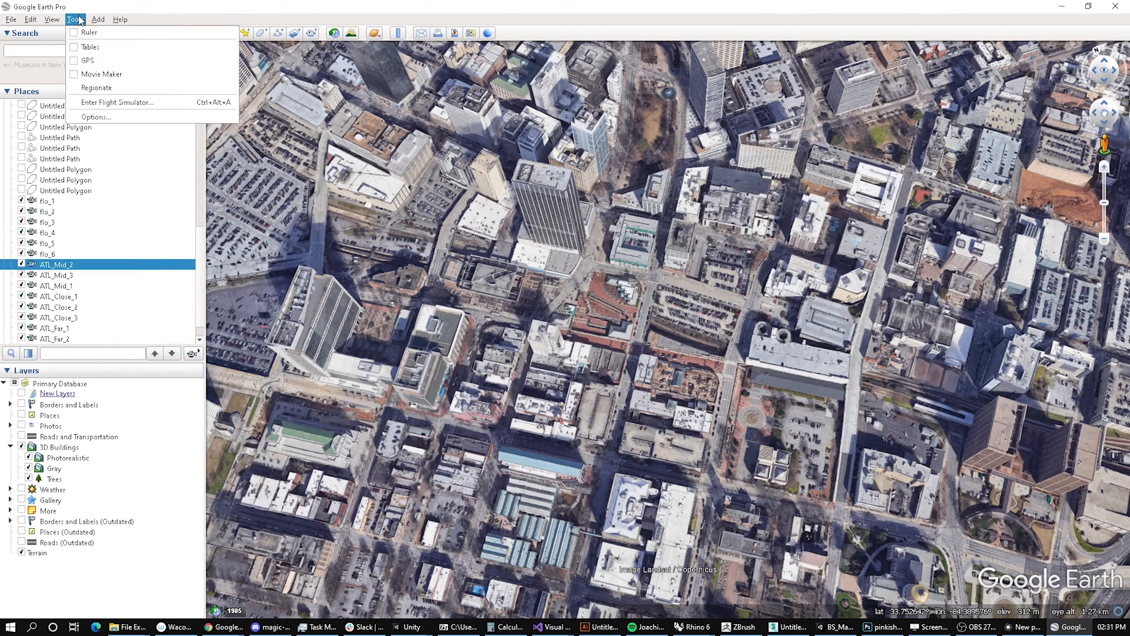
left_click(101, 74)
left_click_drag(571, 226, 513, 165)
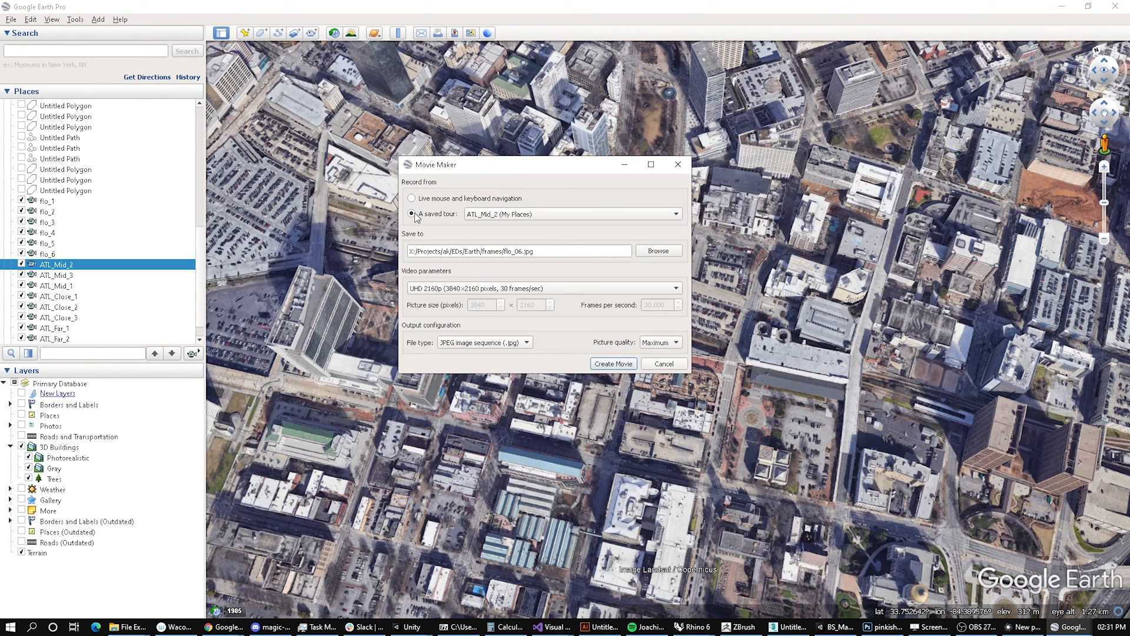
left_click(514, 215)
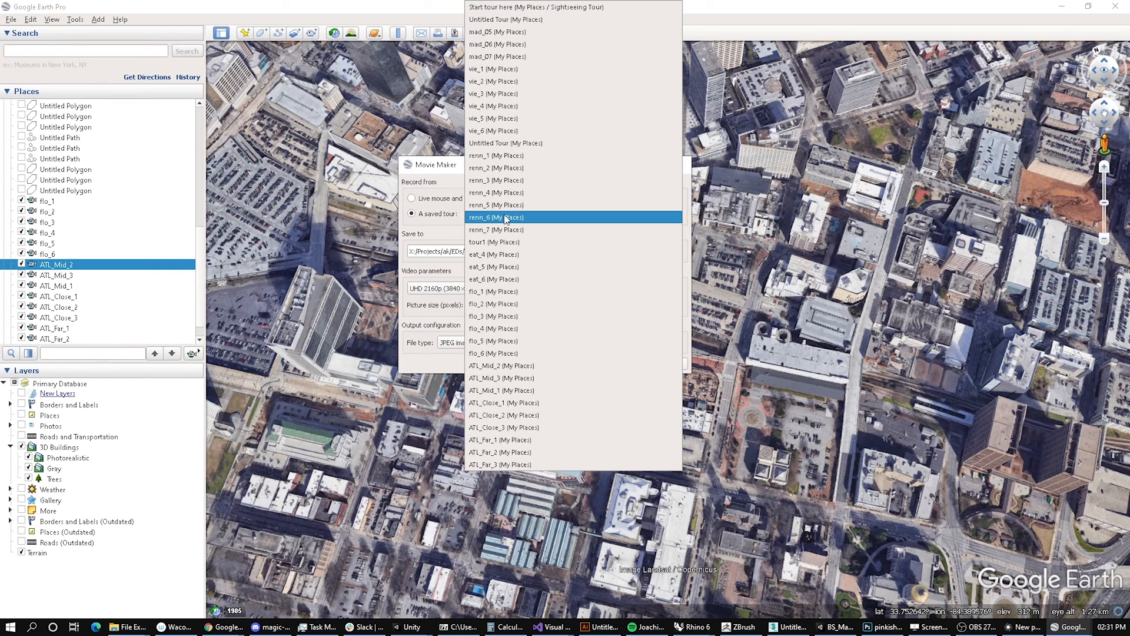
left_click(435, 154)
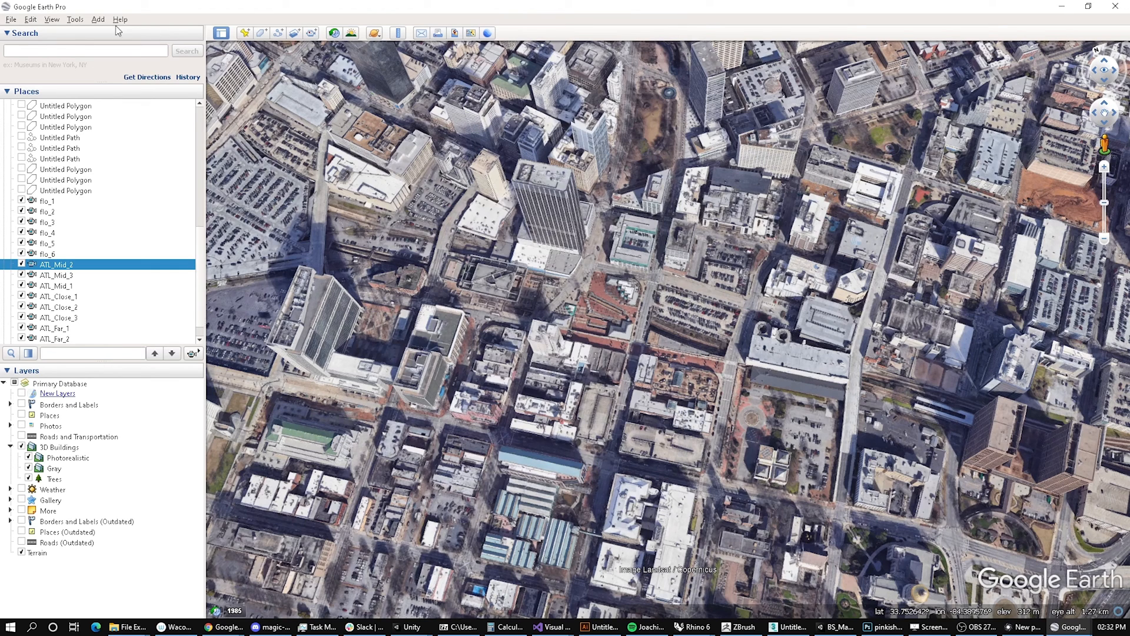
left_click(79, 17)
left_click(112, 75)
left_click(75, 19)
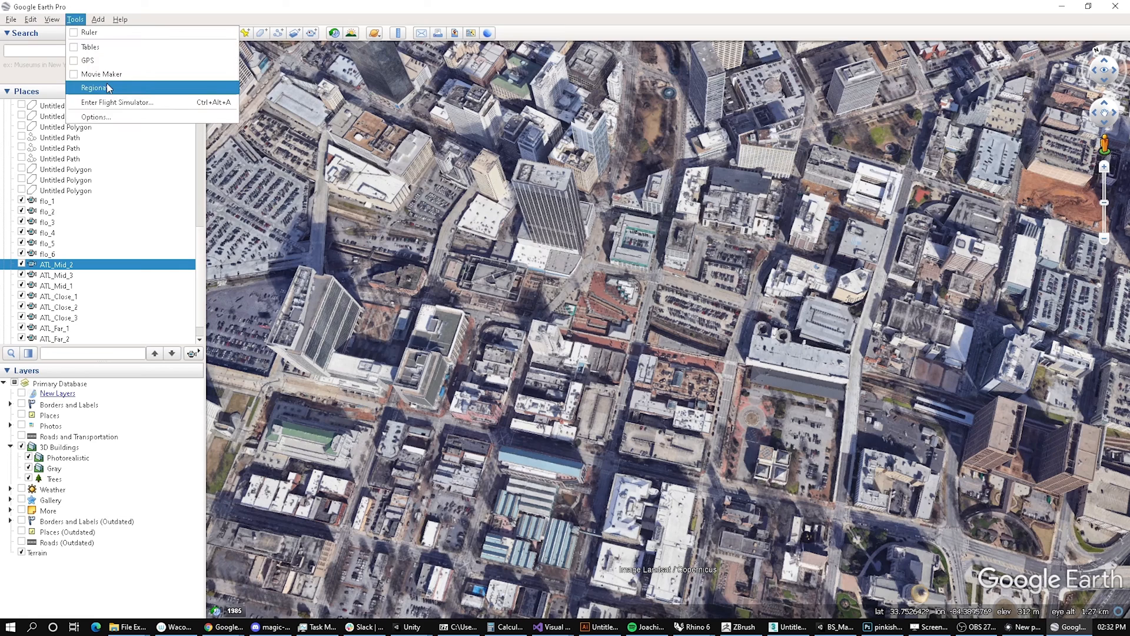
left_click(89, 87)
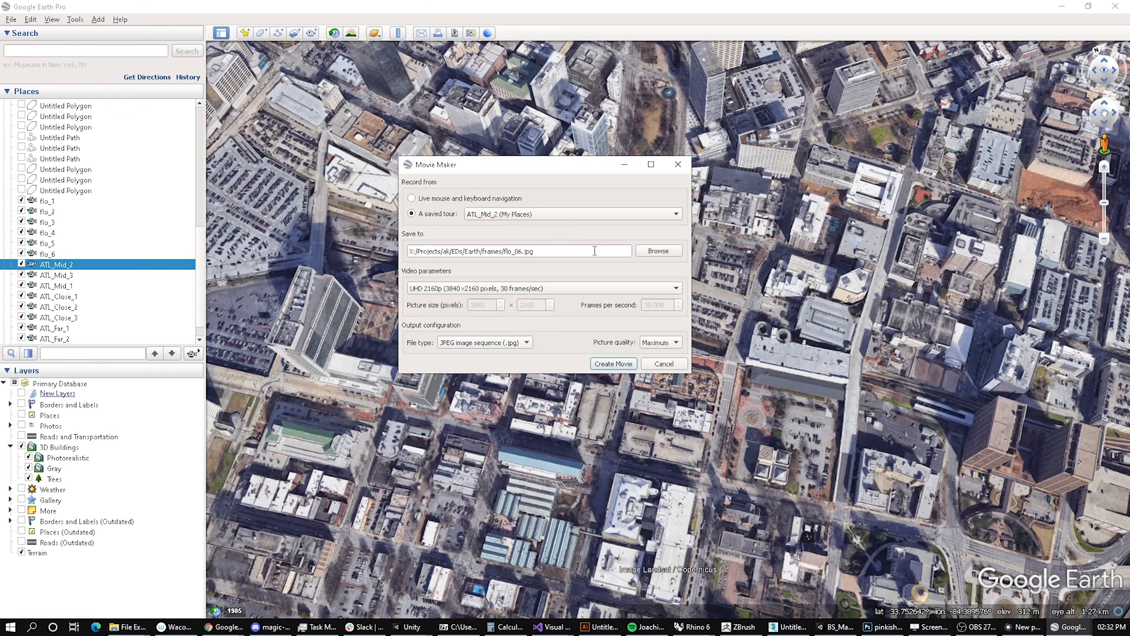
Step: Choose the saved tour ATL_Mid_2 as the movie source and set the output to flo_06.jpg in L:/ATL_Capture
left_click(512, 214)
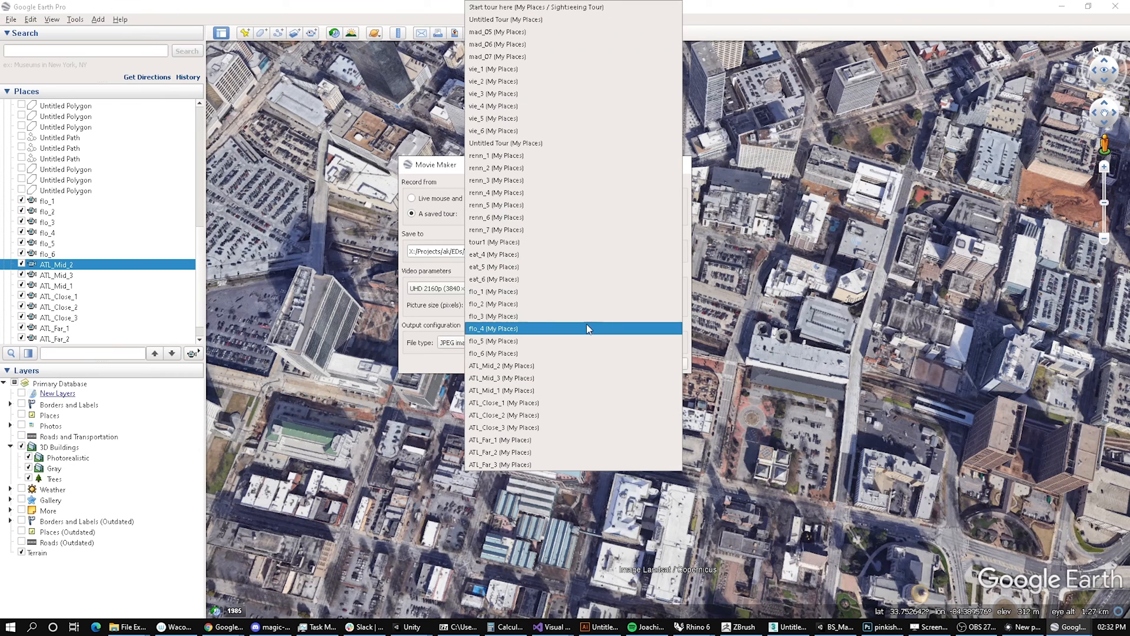
left_click(538, 365)
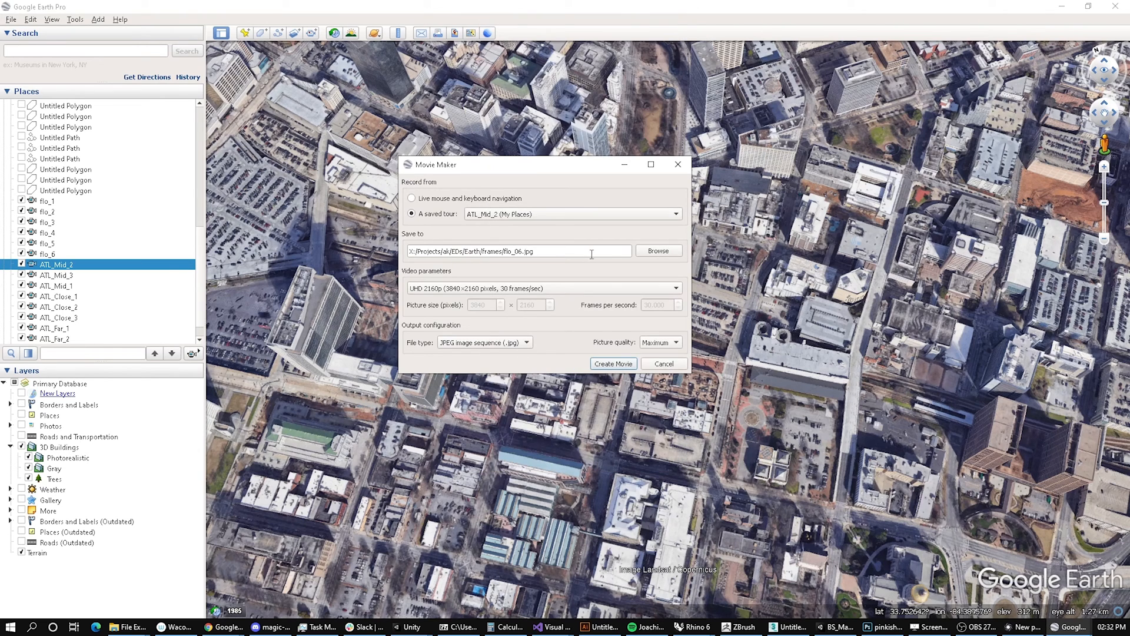
left_click(660, 255)
double_click(601, 375)
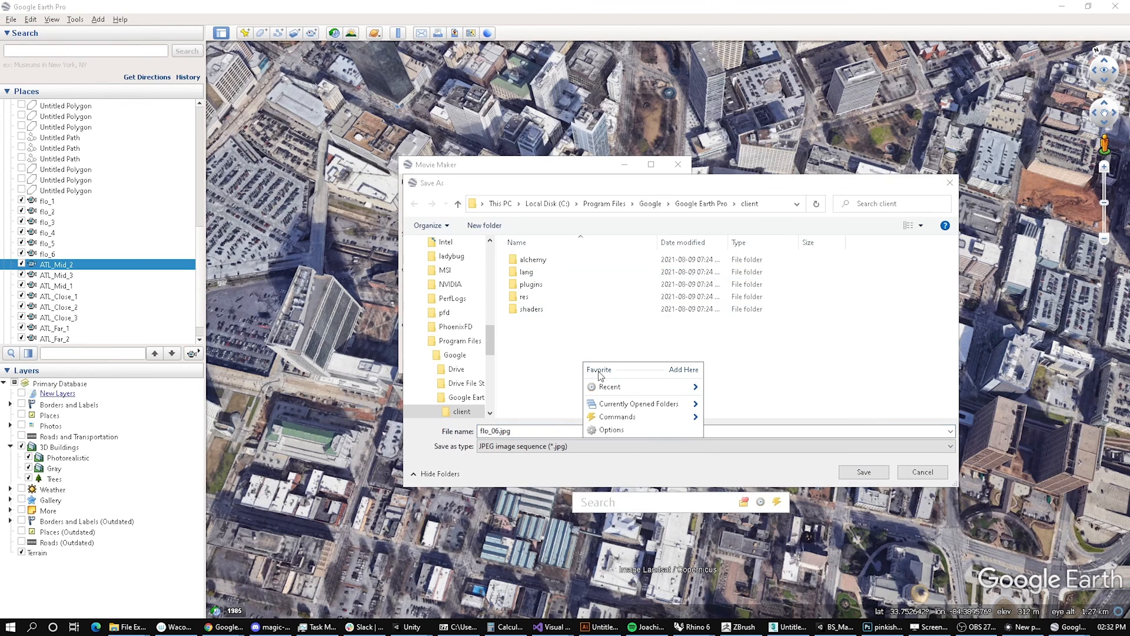
mouse_move(648, 387)
left_click(839, 508)
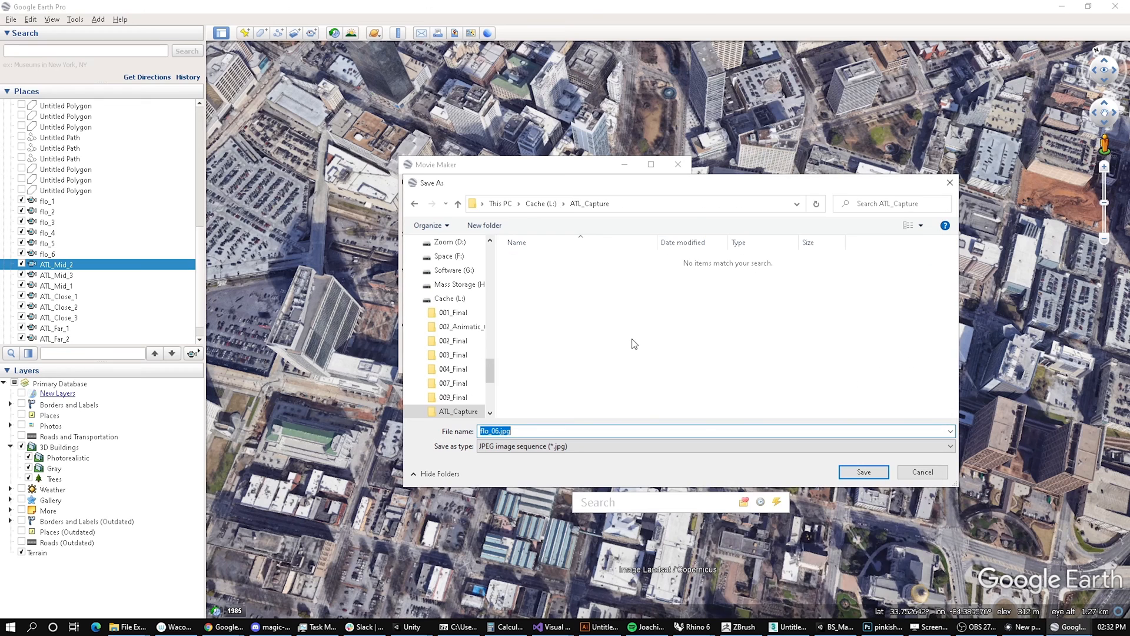
left_click(556, 446)
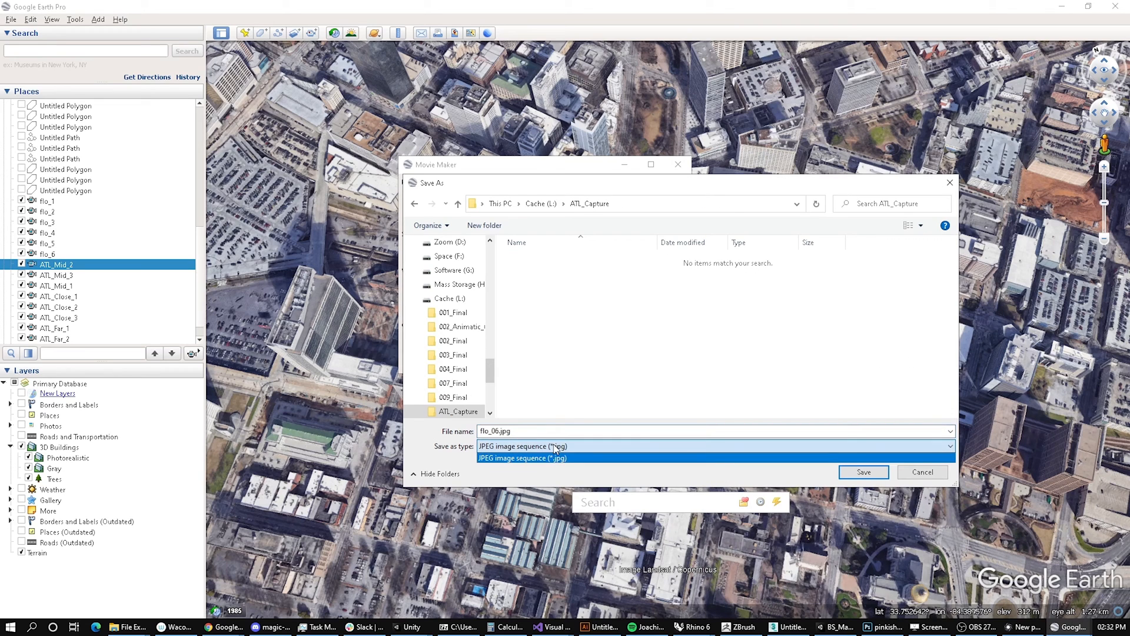
left_click(708, 474)
left_click(860, 472)
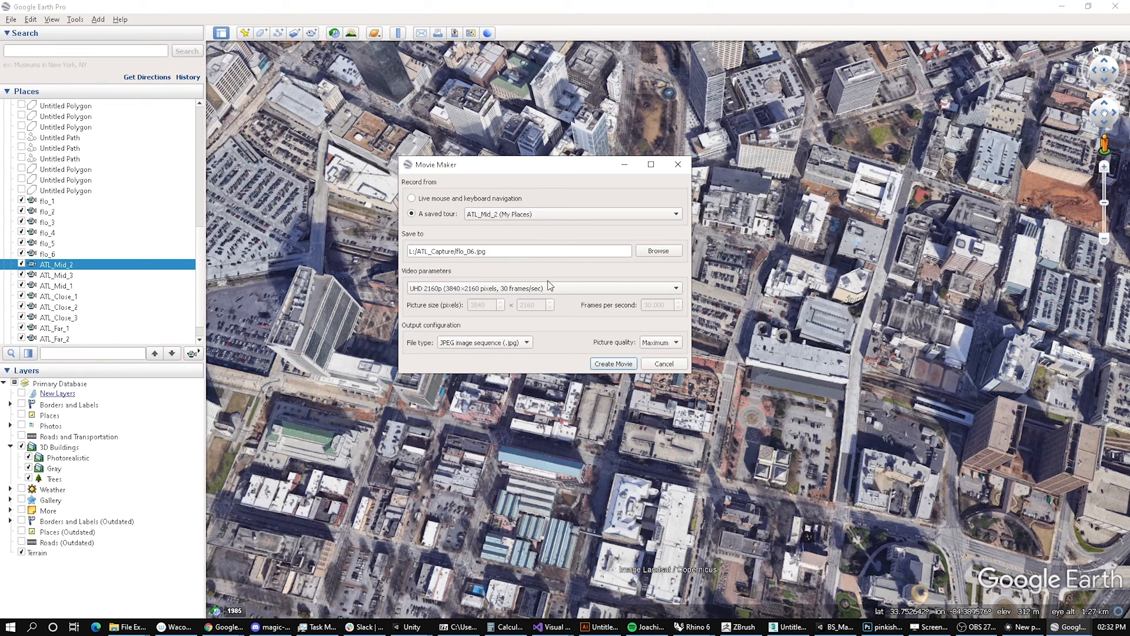
Step: Set the movie's file type to PNG image sequence and rename the output file to ATL_Mid_2.png
left_click(520, 342)
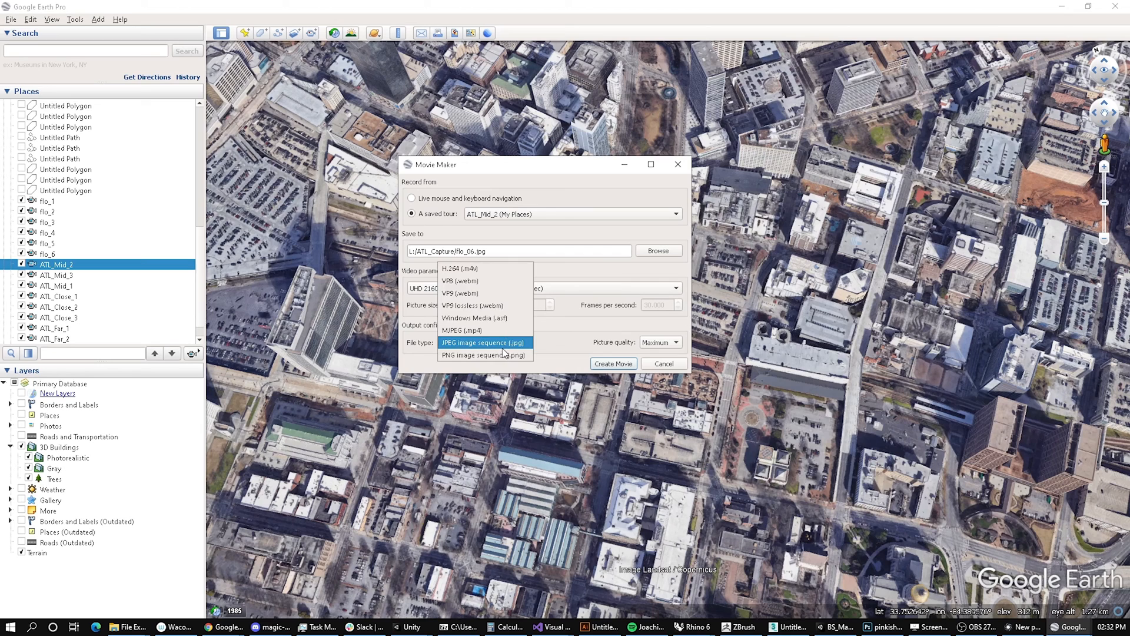
left_click(501, 355)
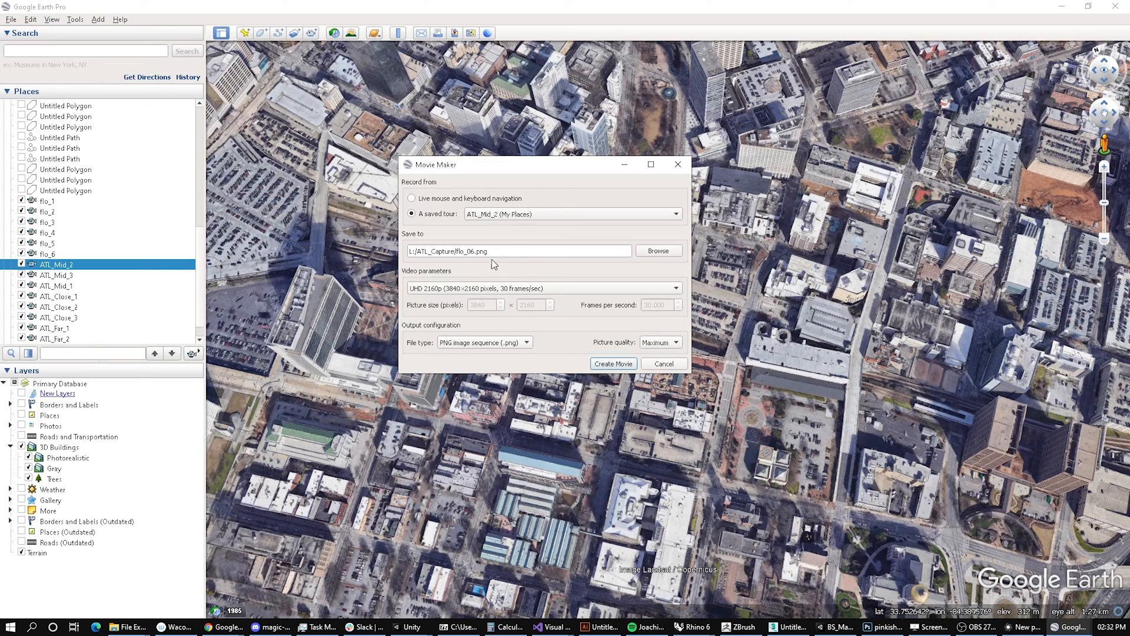
left_click(459, 252)
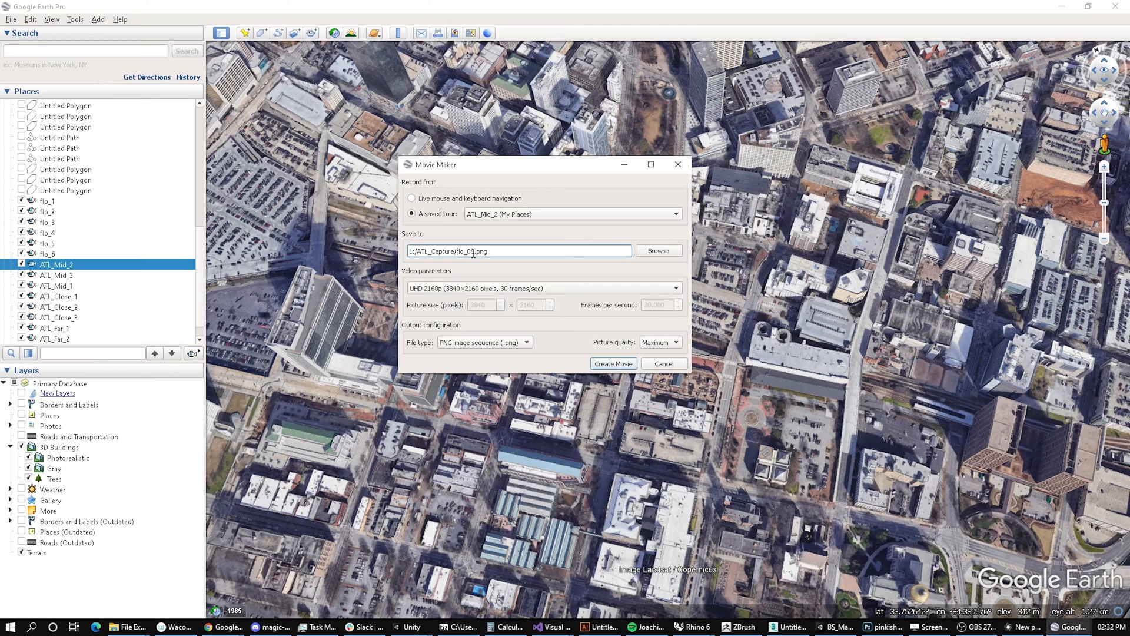
left_click_drag(474, 252, 456, 251)
type("ATL_Mid_2")
Step: Keep UHD 2160p (3840×2160 pixels, 30 frames/sec) and Maximum picture quality, and start creating the movie
left_click(488, 289)
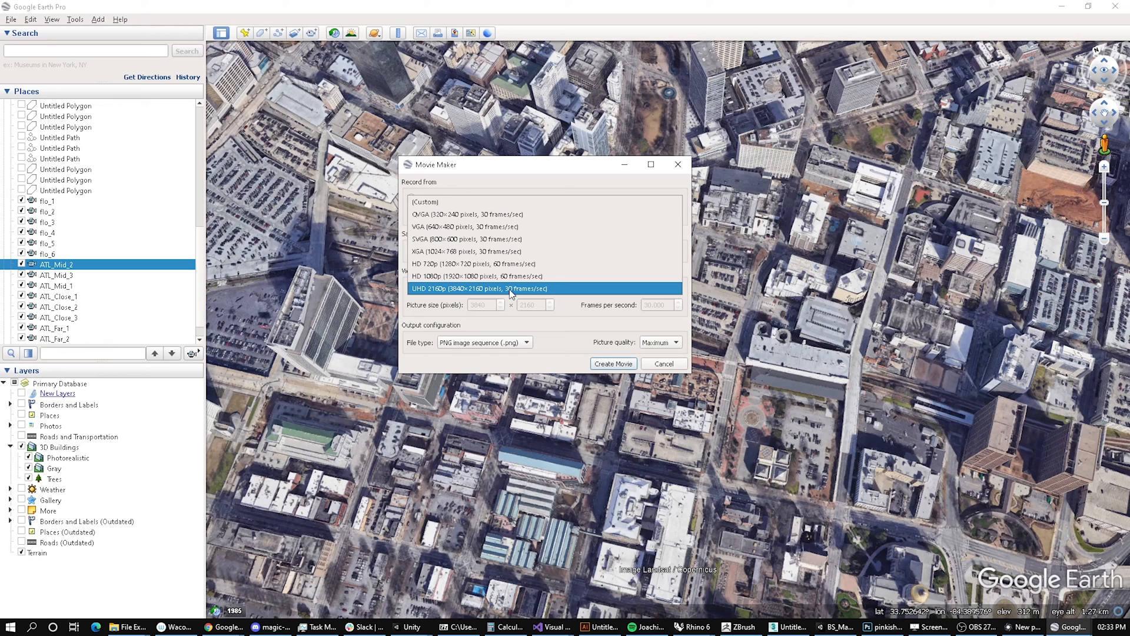
left_click(537, 289)
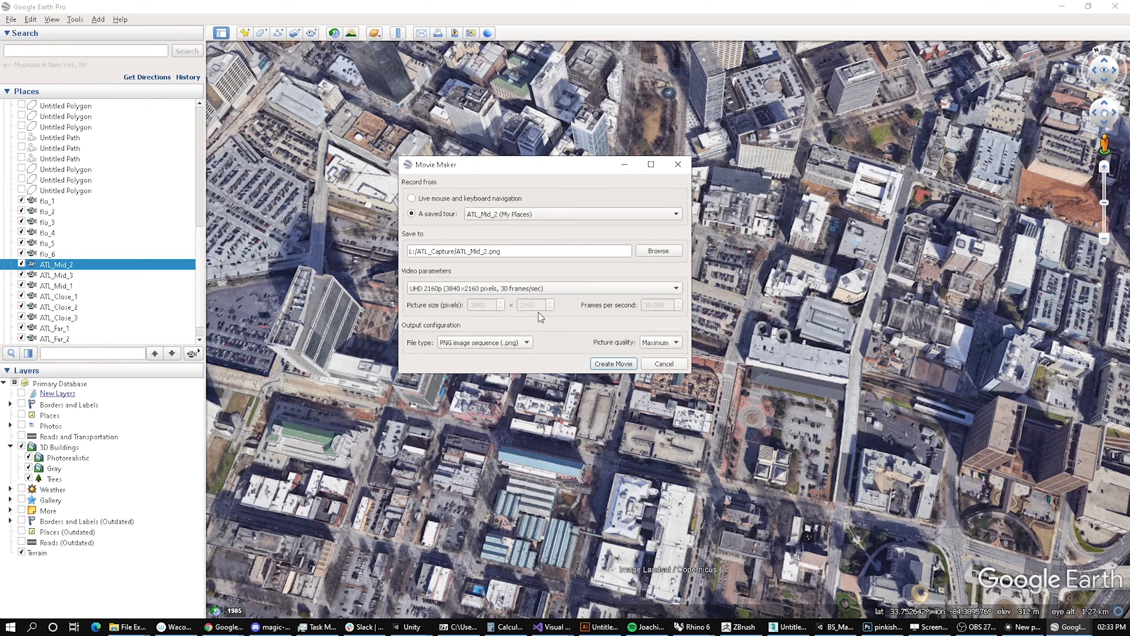
left_click(662, 342)
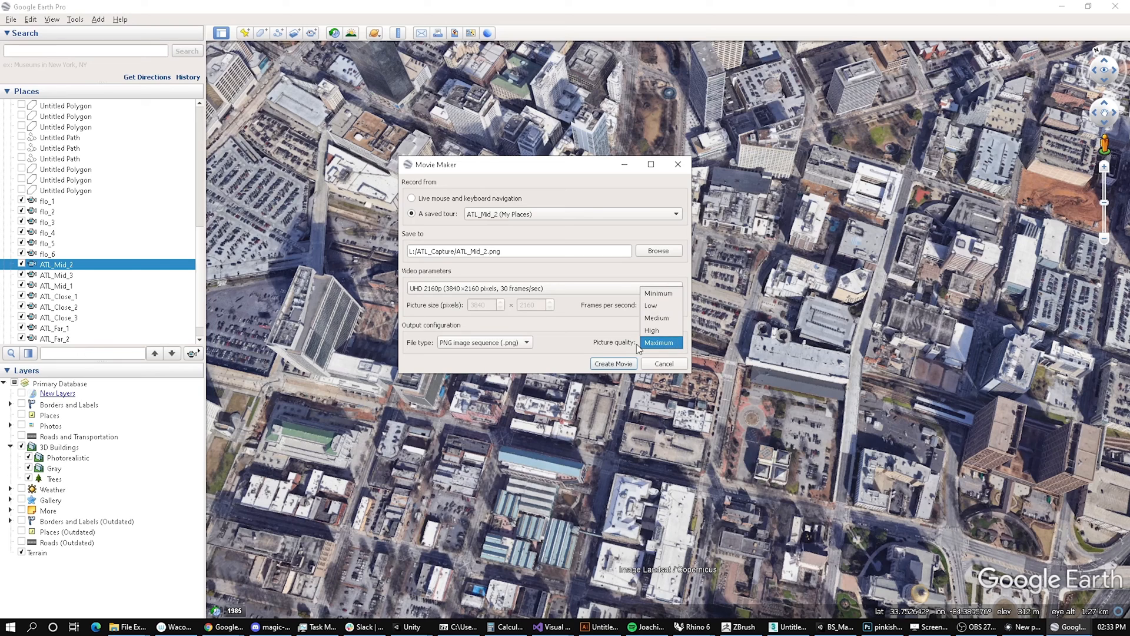
left_click(667, 343)
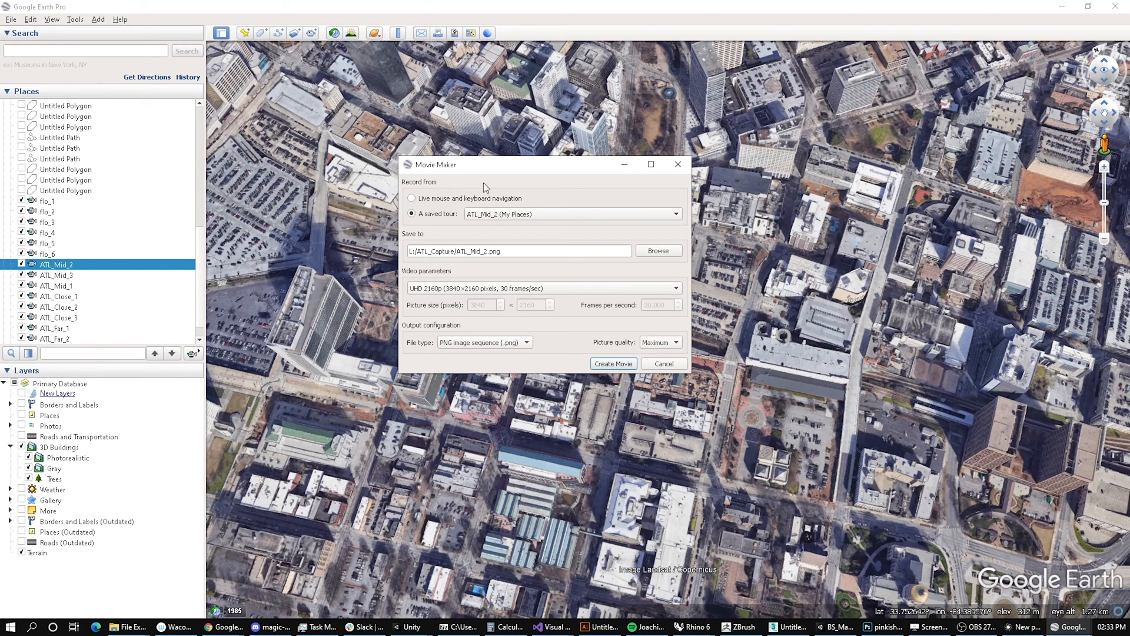
left_click(607, 365)
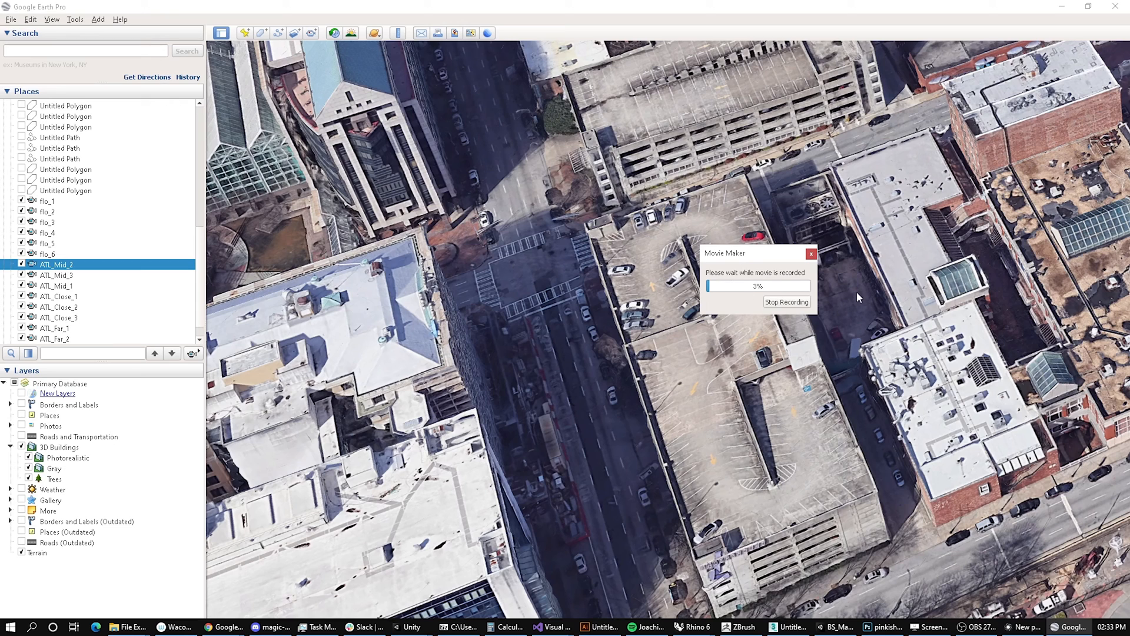
Step: Switch to the ATL_Capture folder, open ATL_Mid_2-000002.png, inspect its building detail up close and close the image
key("alt+Tab")
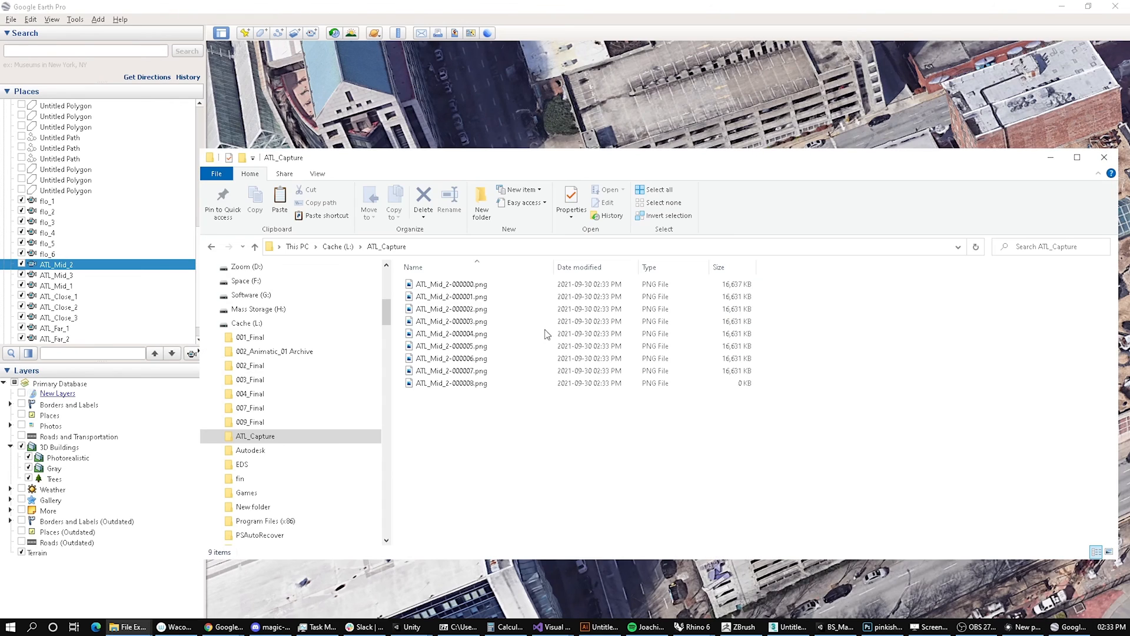
left_click(699, 310)
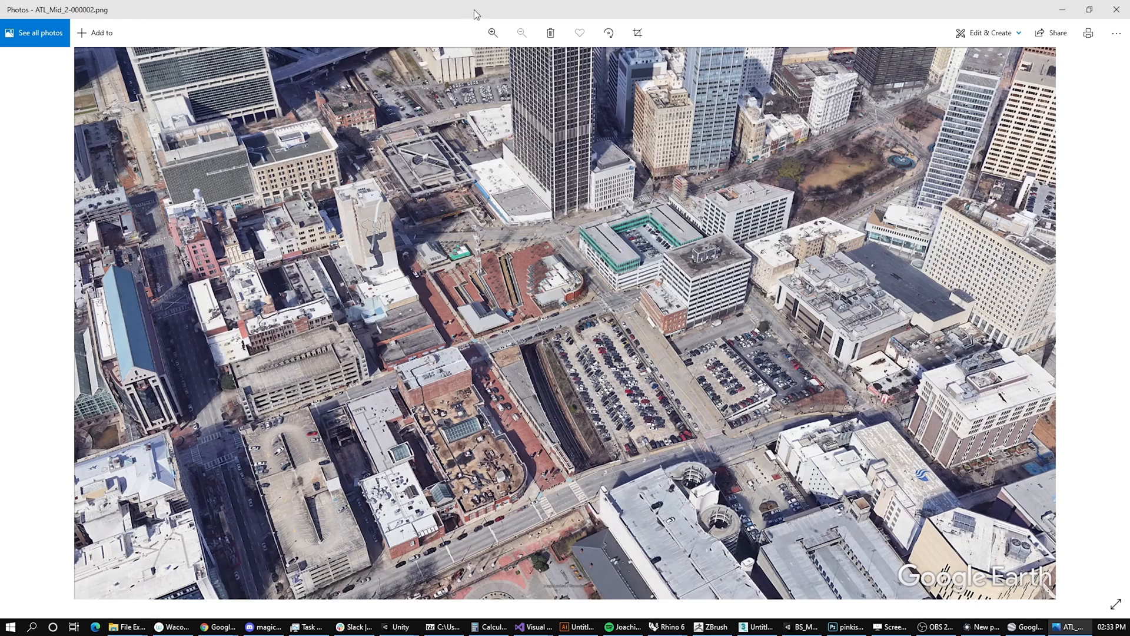
scroll(632, 310, "up", 3)
left_click_drag(632, 309, 915, 552)
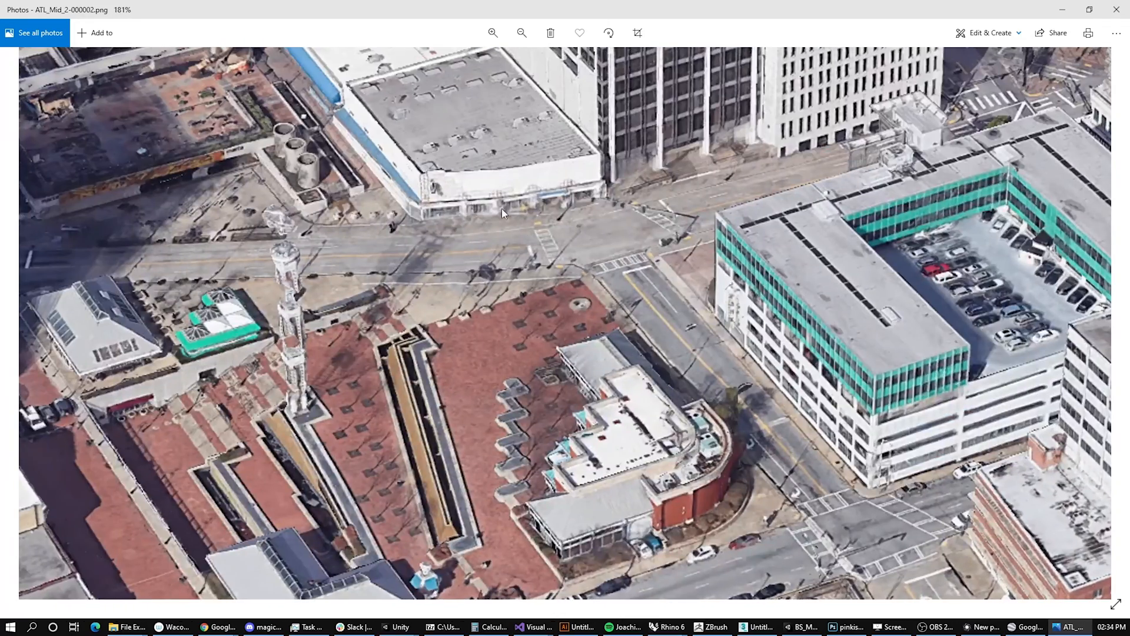
left_click_drag(501, 209, 643, 538)
left_click_drag(703, 375, 407, 278)
left_click_drag(884, 274, 679, 336)
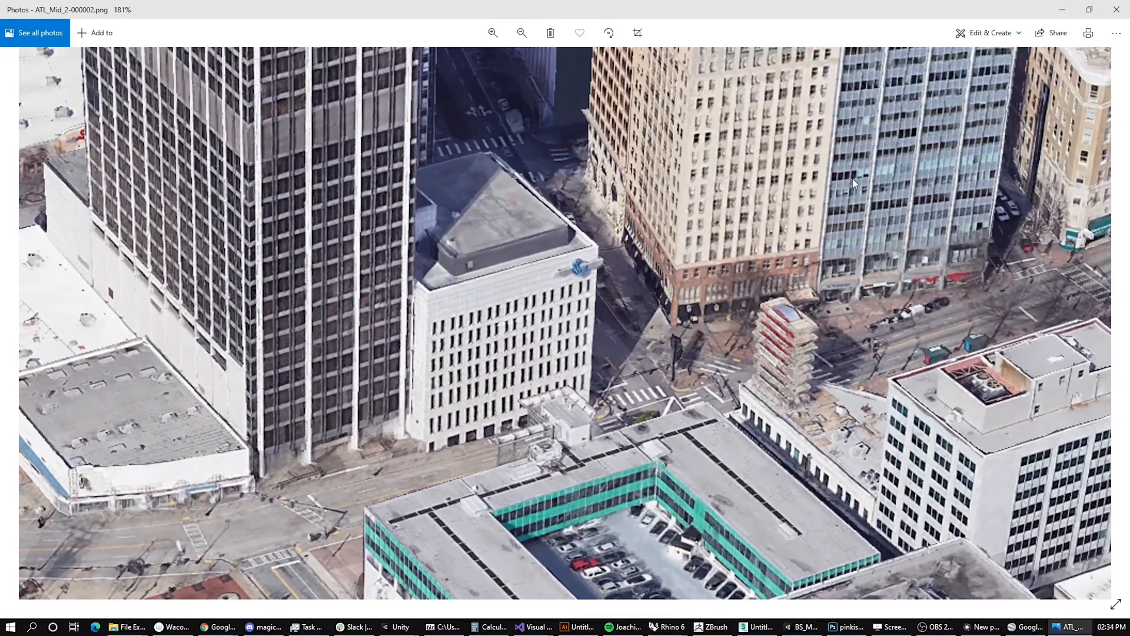
left_click(1117, 8)
left_click(848, 368)
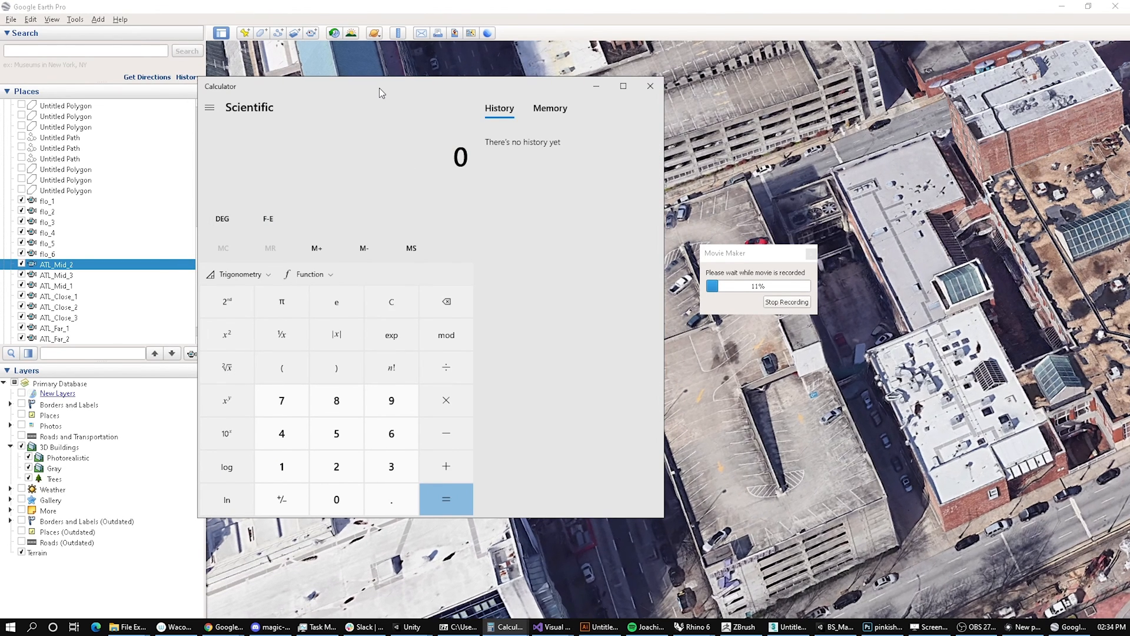
type("10*300")
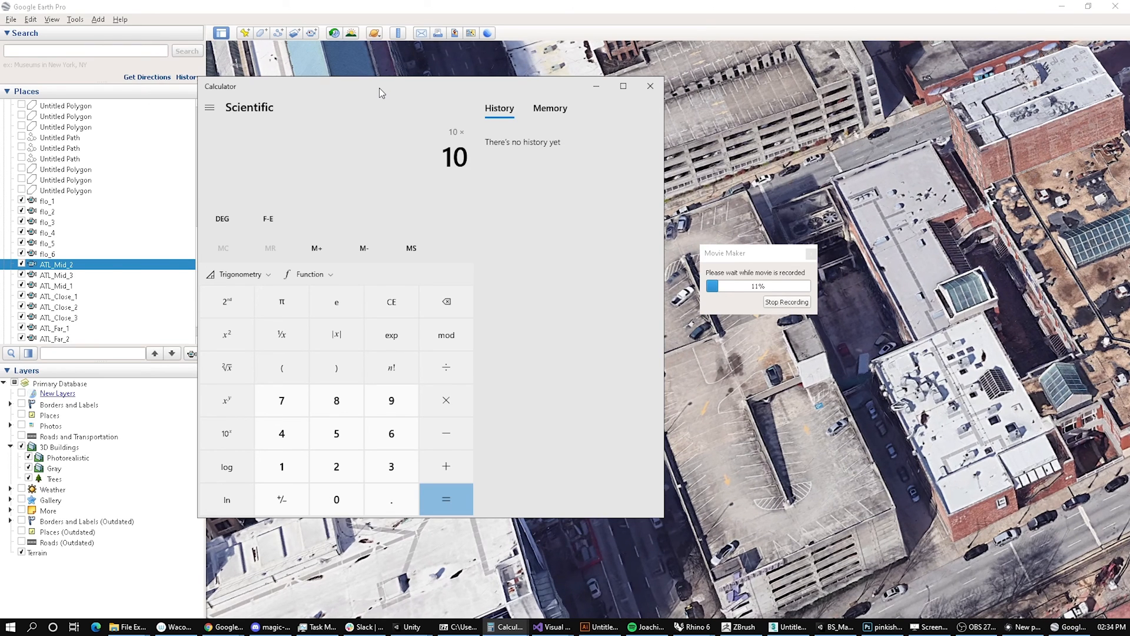
key("Return")
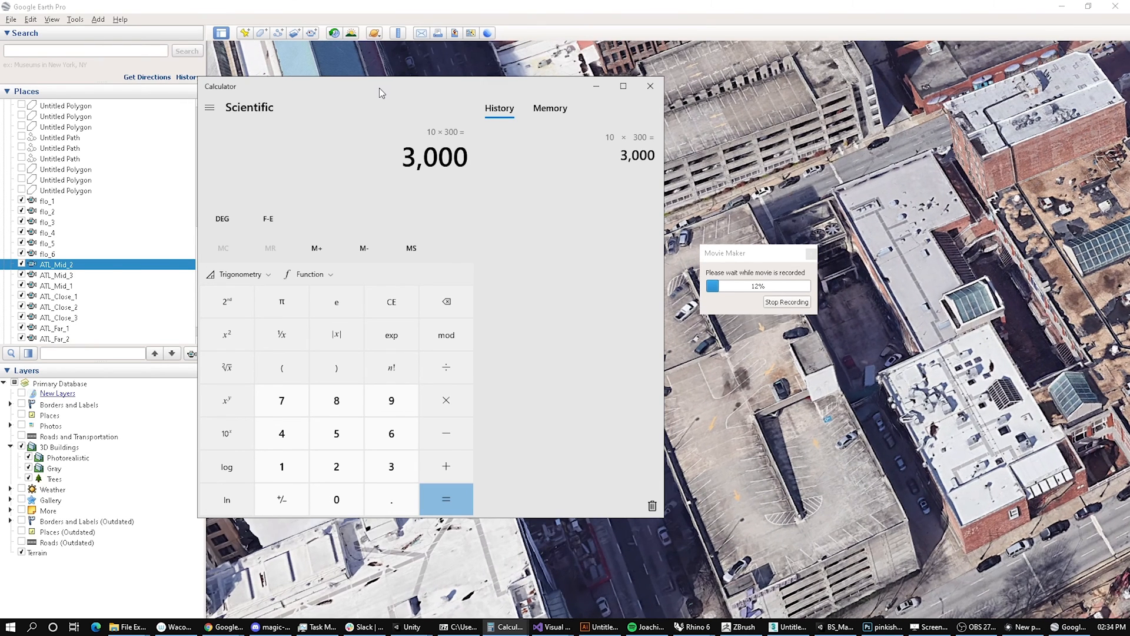
key("Delete")
Step: Multiply 10 by 30 in Calculator and the result by 16.6, and close the calculator
type("10*30")
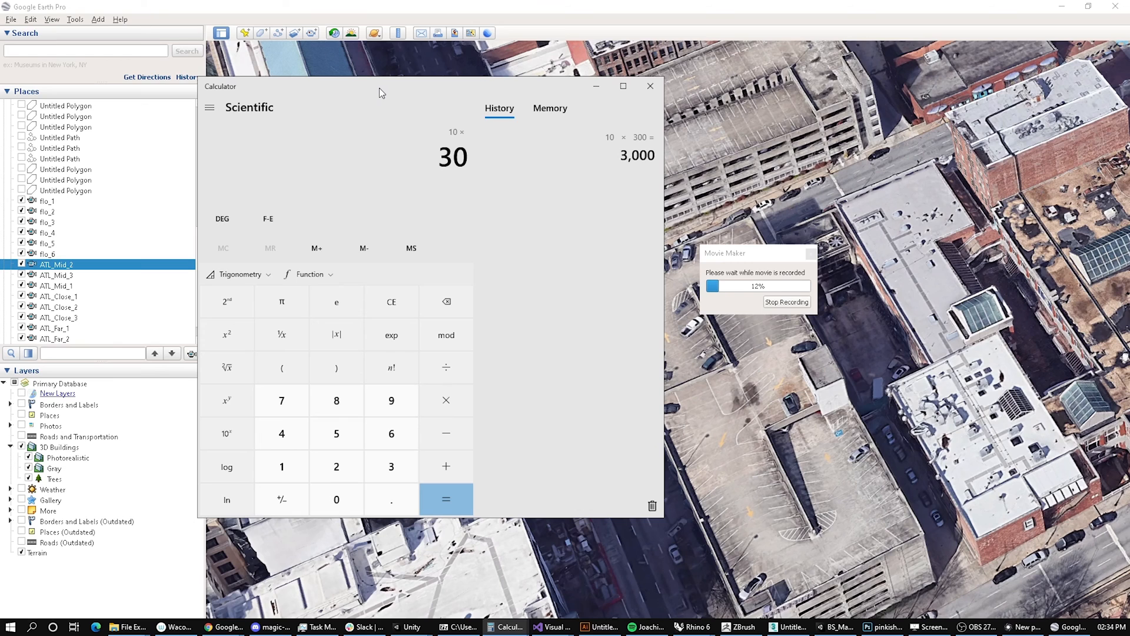
key("Return")
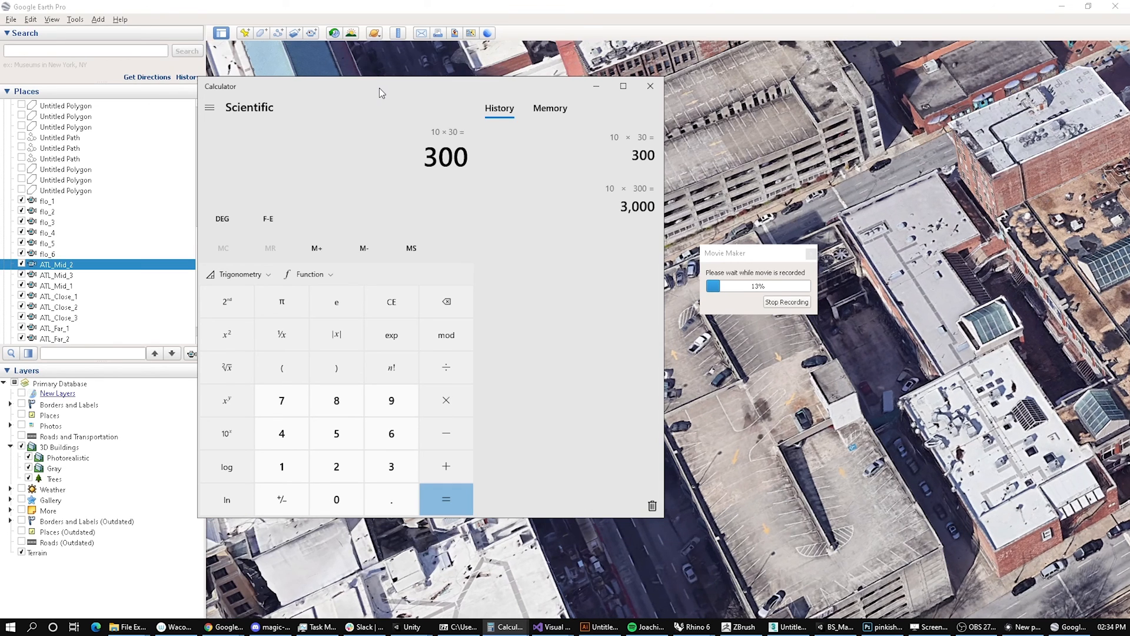
type("*")
type("16.6")
key("Return")
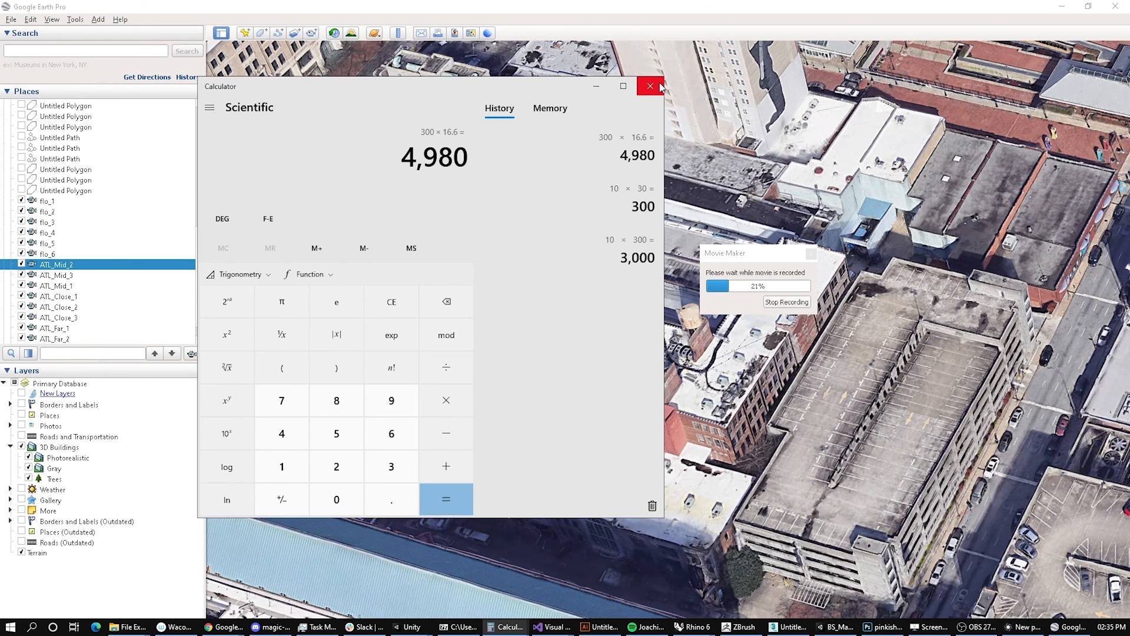
left_click(660, 87)
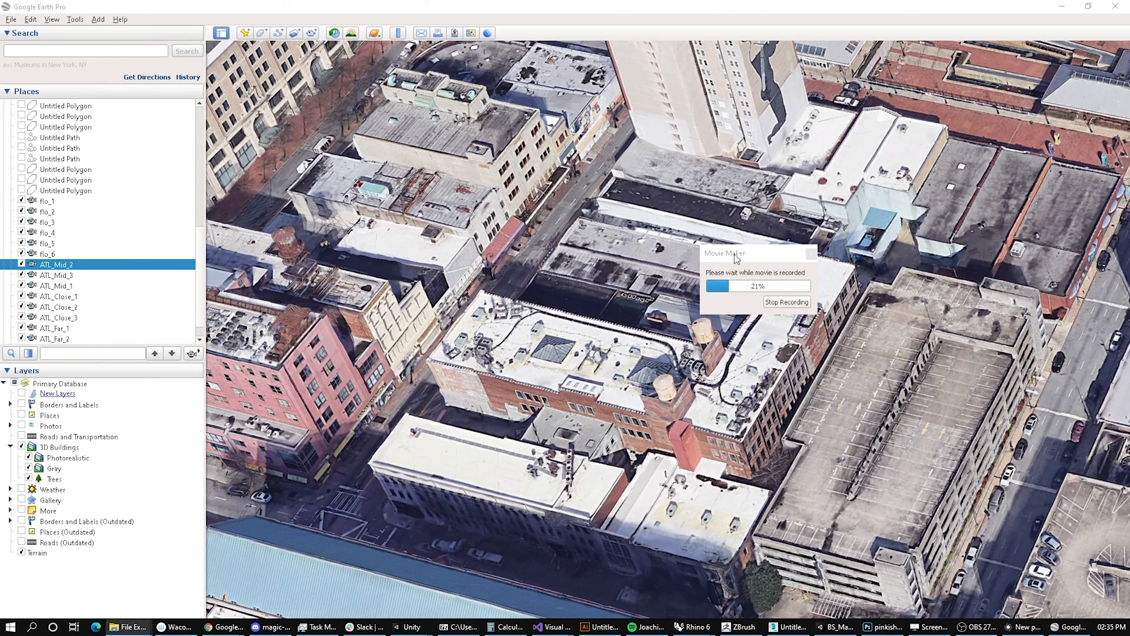
Step: Glance at the ATL_Capture folder, return to Google Earth Pro and open Movie Maker to check its video parameters
left_click_drag(736, 257, 676, 226)
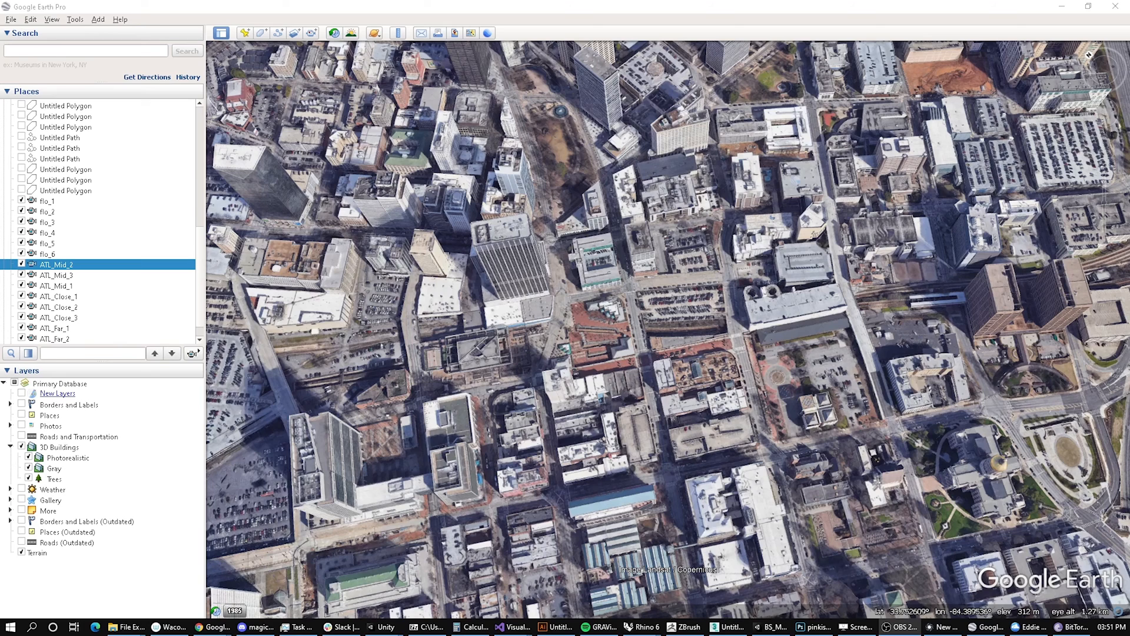
left_click(127, 626)
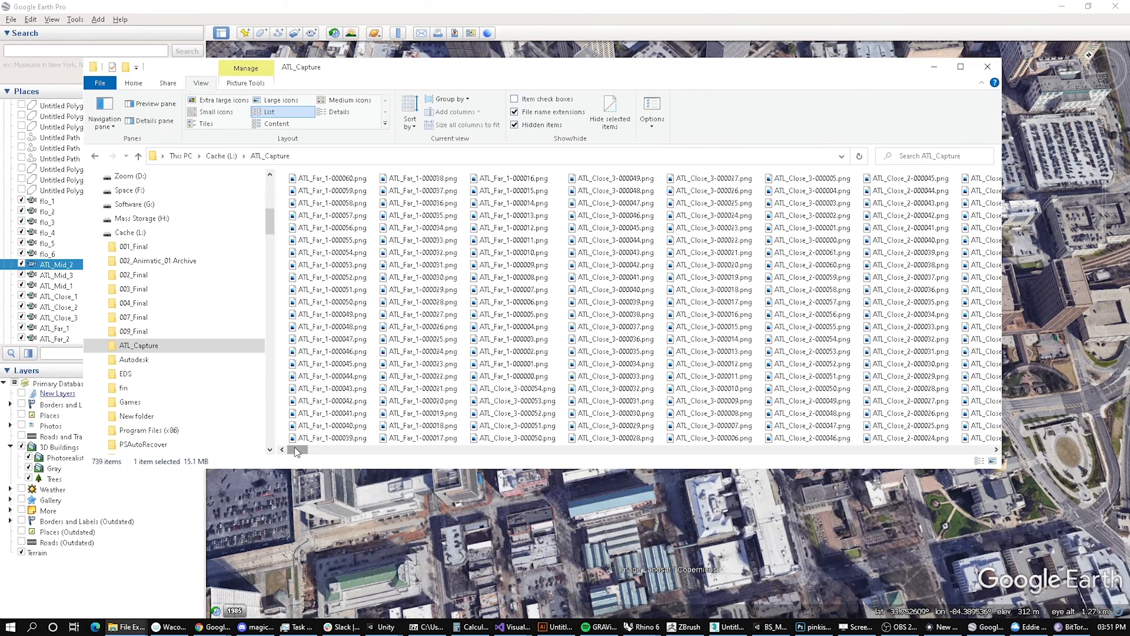
left_click(75, 19)
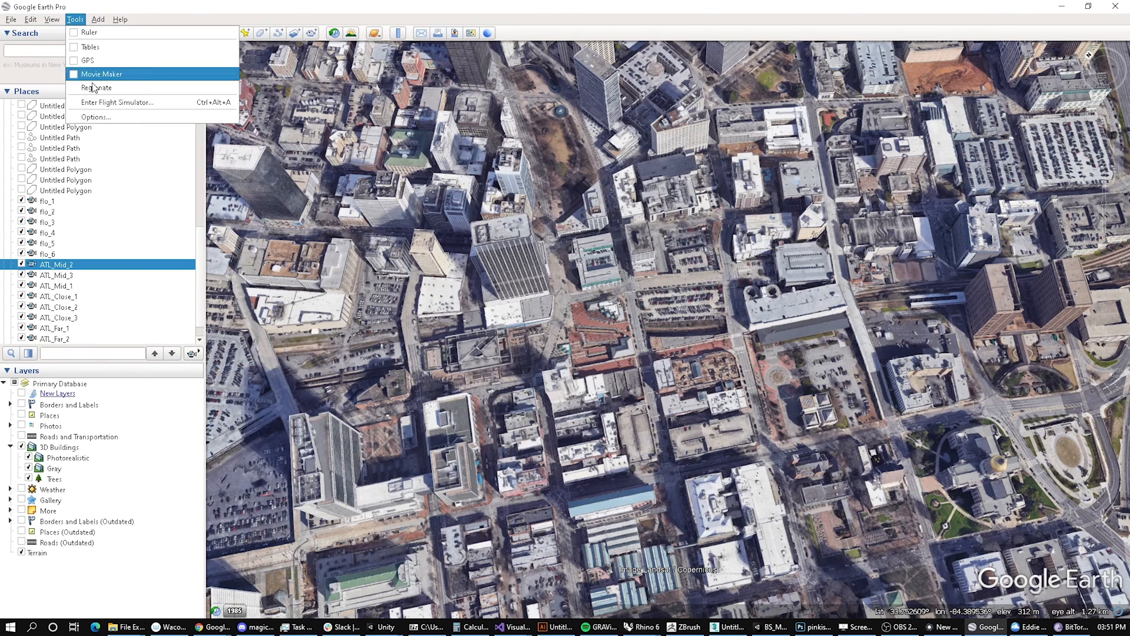
left_click(97, 73)
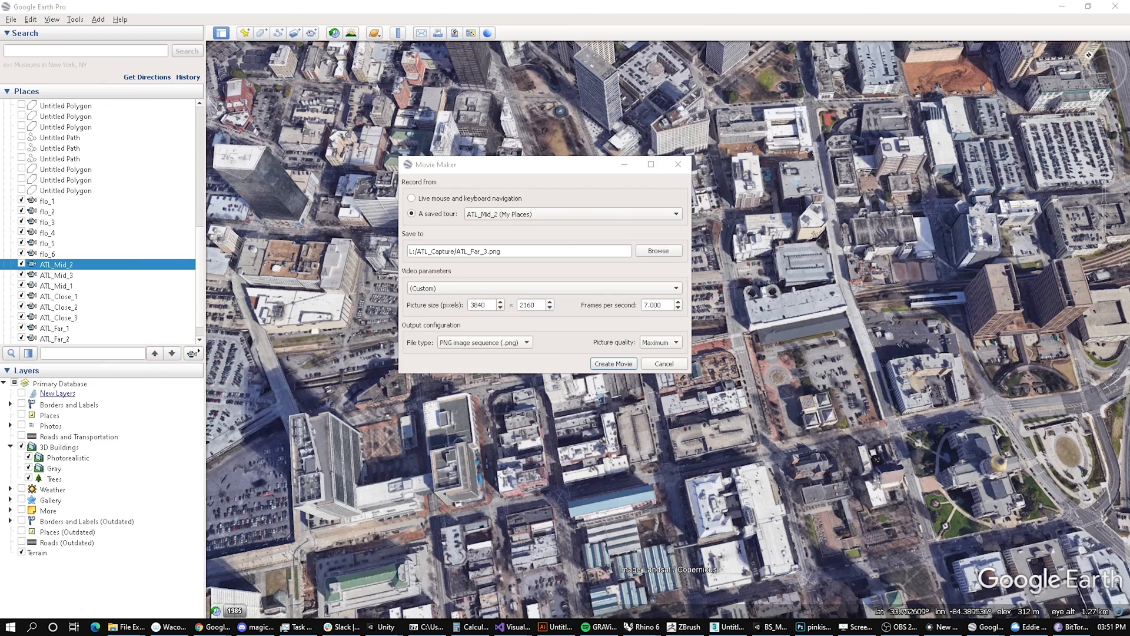
Step: Return to the ATL_Capture folder and open ATL_Far_3-000058.png at the end of the file list
key("alt+Tab")
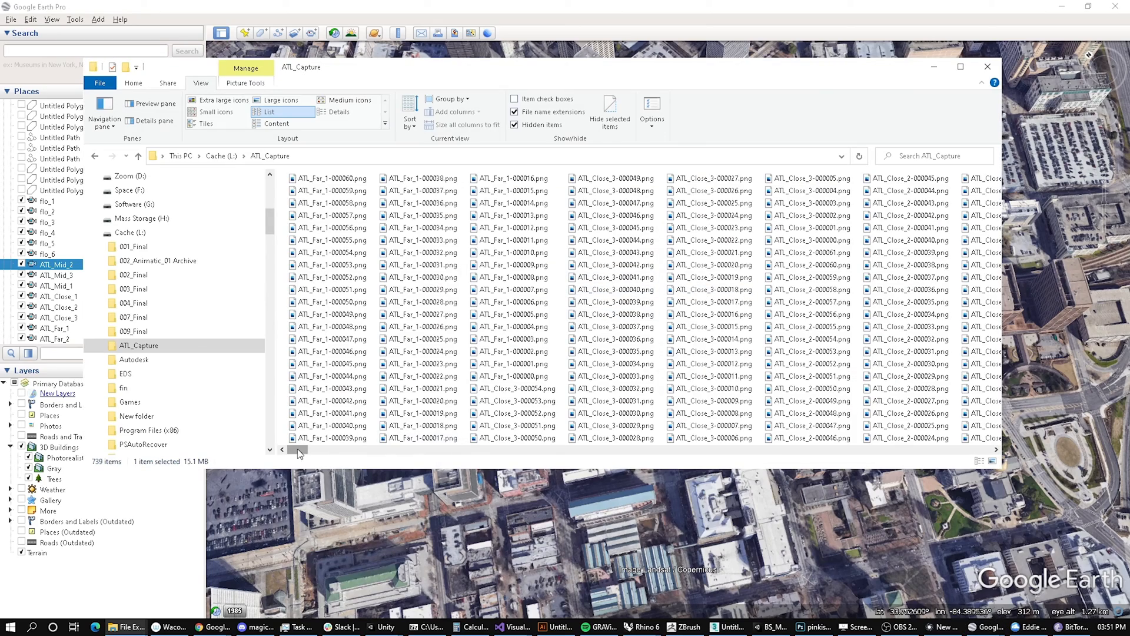
left_click_drag(296, 450, 904, 451)
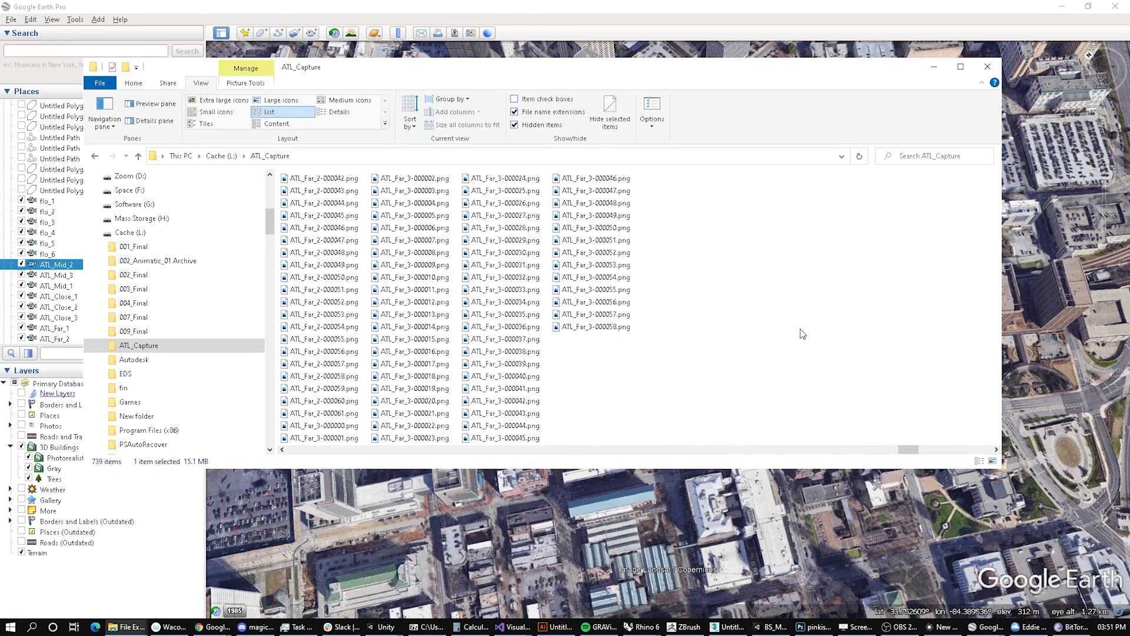
left_click(763, 381)
double_click(612, 328)
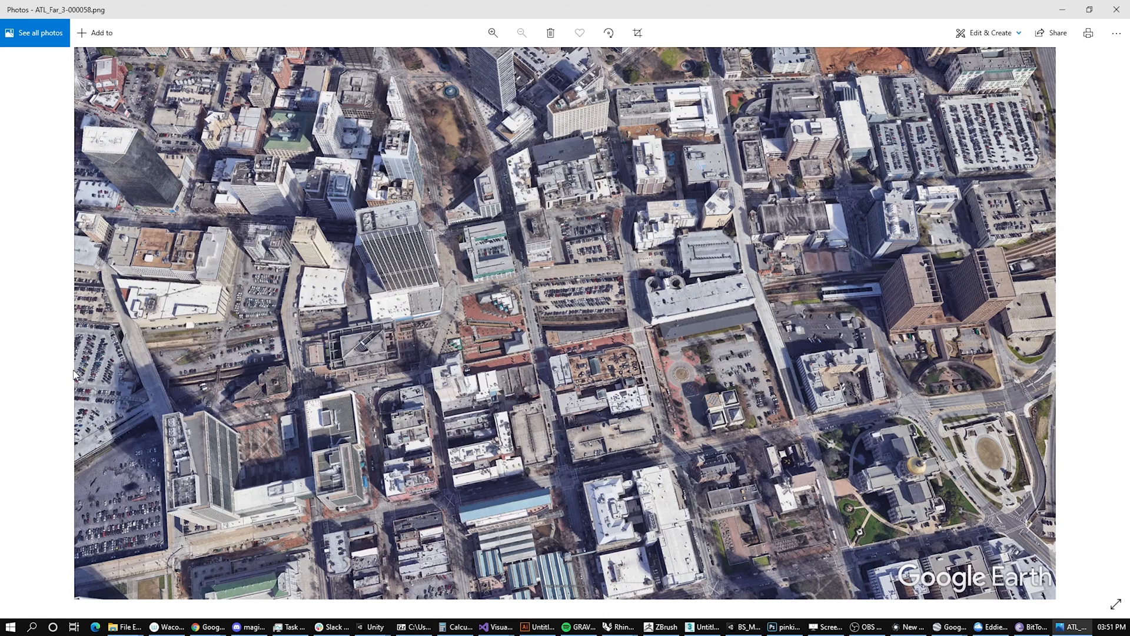
Step: Browse backwards through the ATL_Far_3 frames to ATL_Far_3-000046.png and close the image viewer
key("Left")
key("Left")
key("Left")
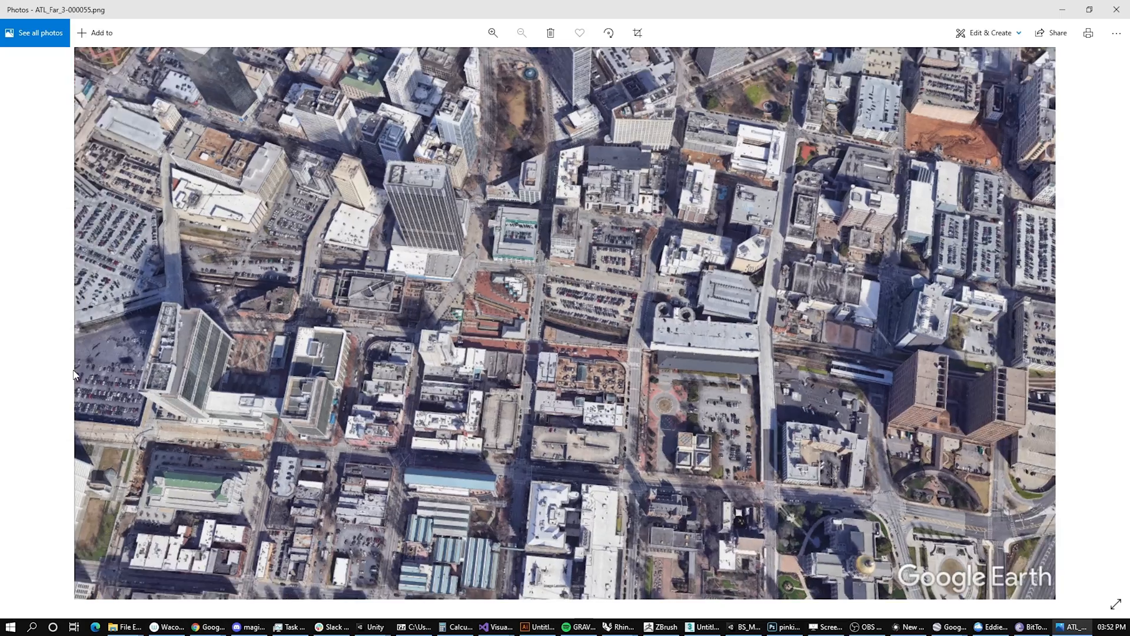
key("Left")
key("Left")
key("Left")
key("Left")
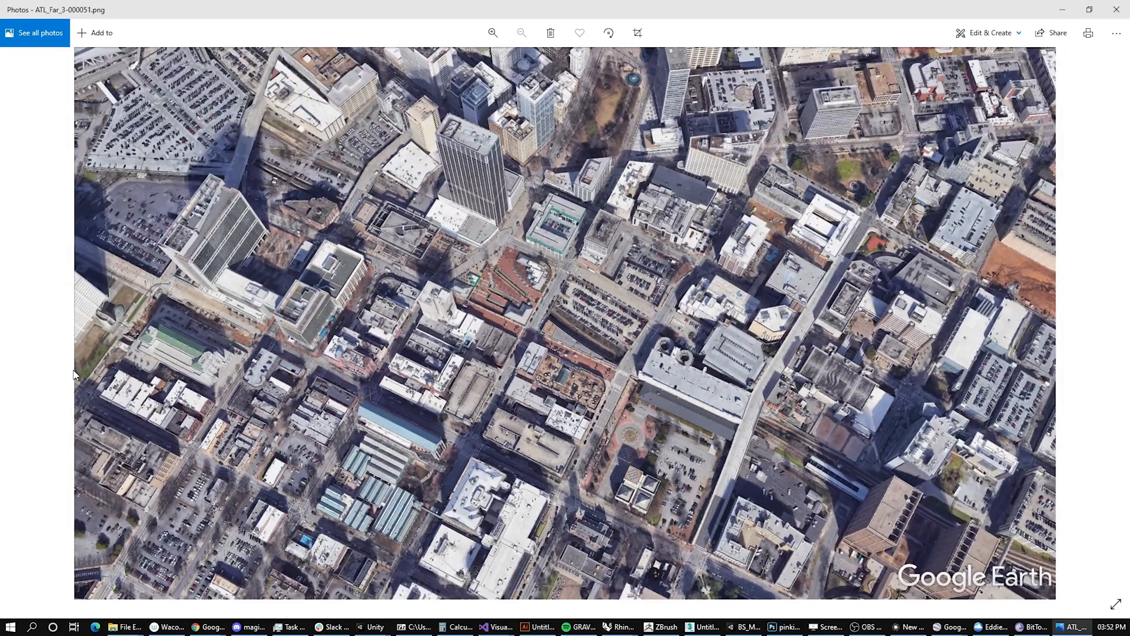
key("Left")
key("Left")
key("Left")
key("Left")
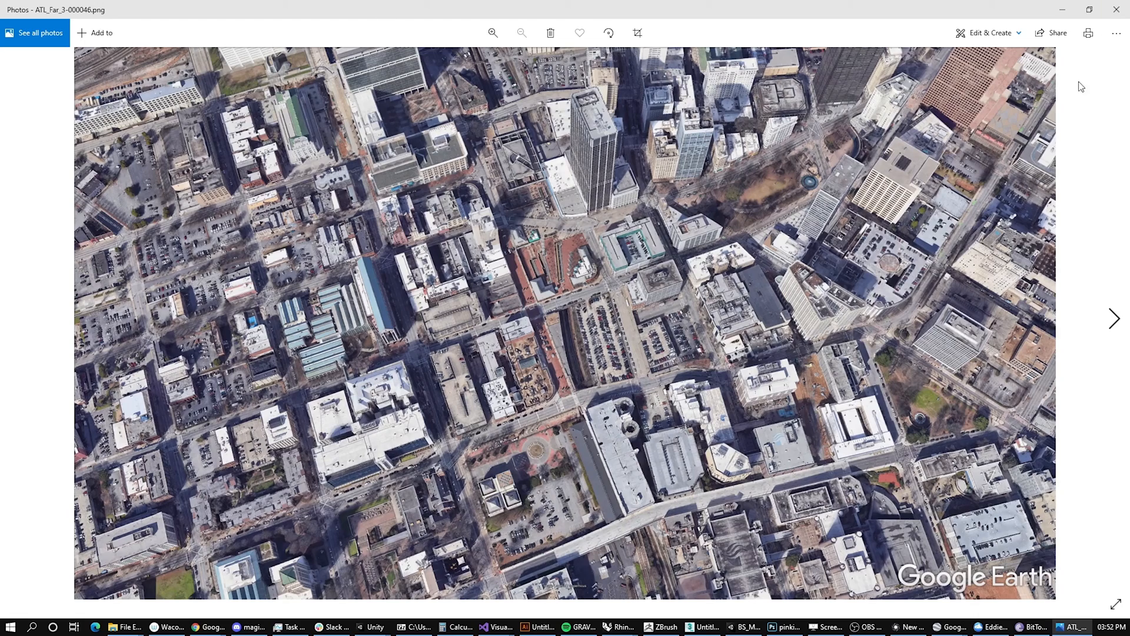
left_click(1115, 10)
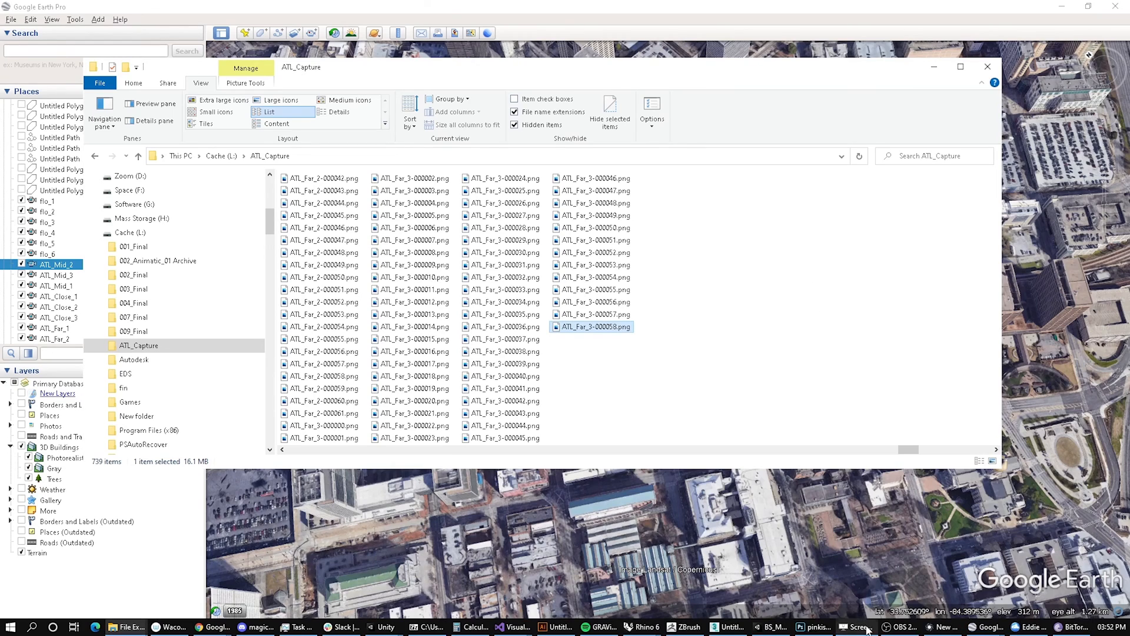
Step: Close the open RealityCapture window and relaunch RealityCapture BETA 1.0 with an empty project
left_click(947, 629)
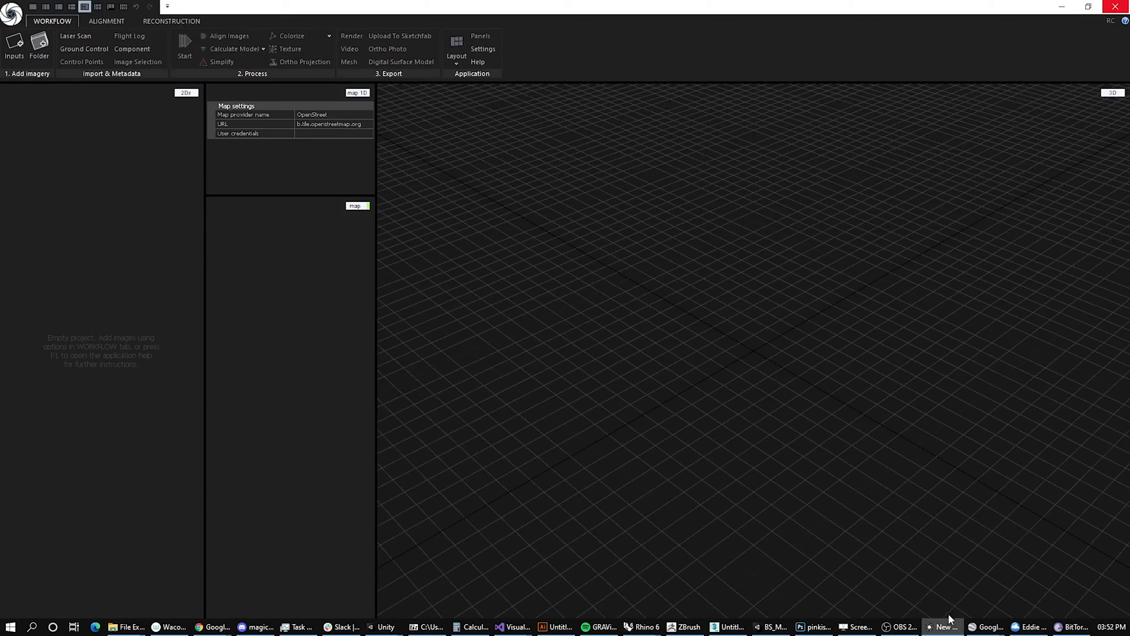
left_click(1108, 7)
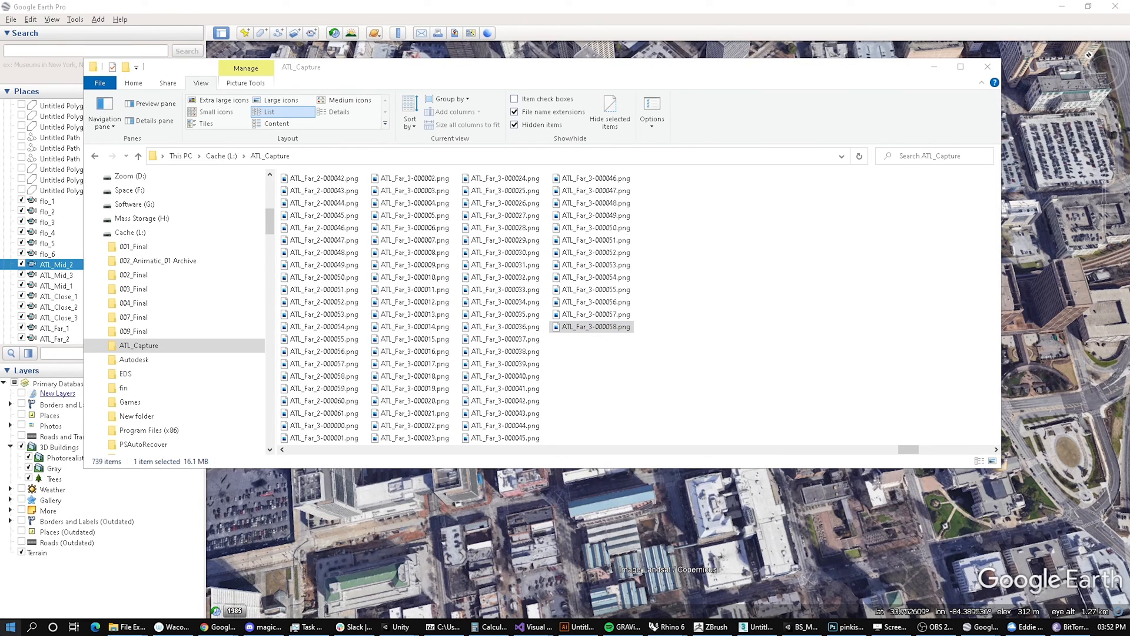
left_click(17, 630)
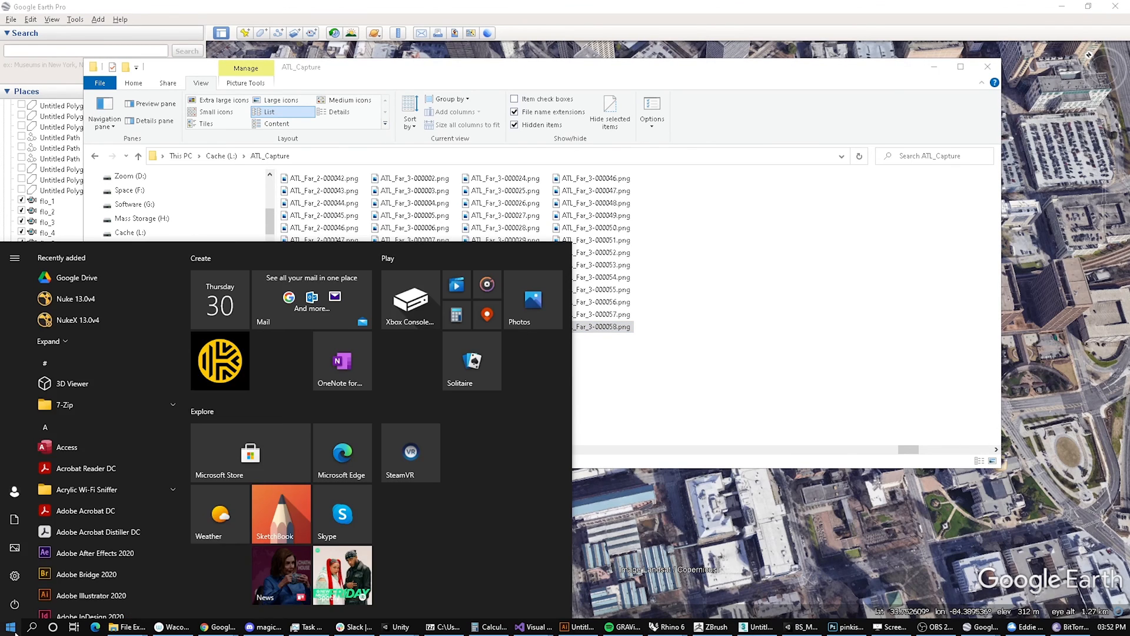
type("reality")
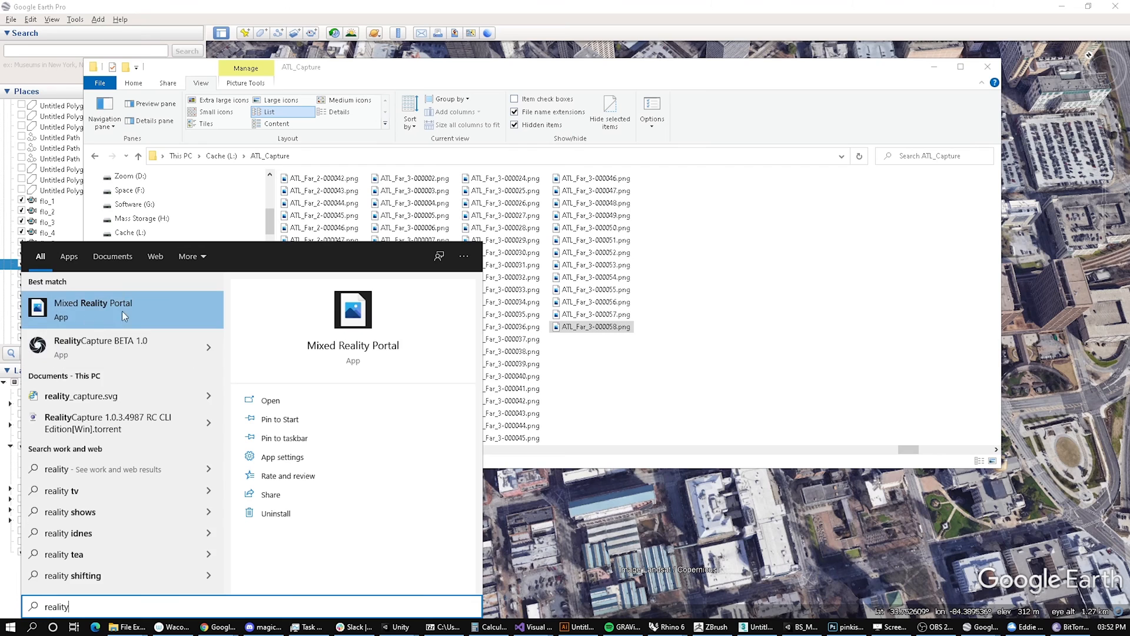
left_click(135, 352)
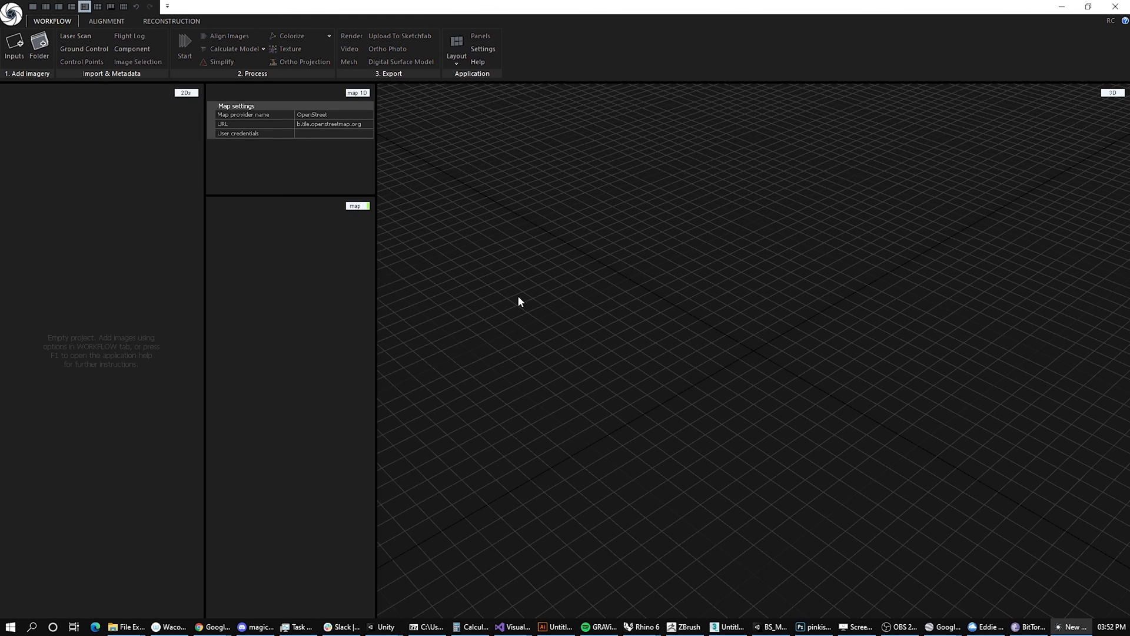
left_click(91, 146)
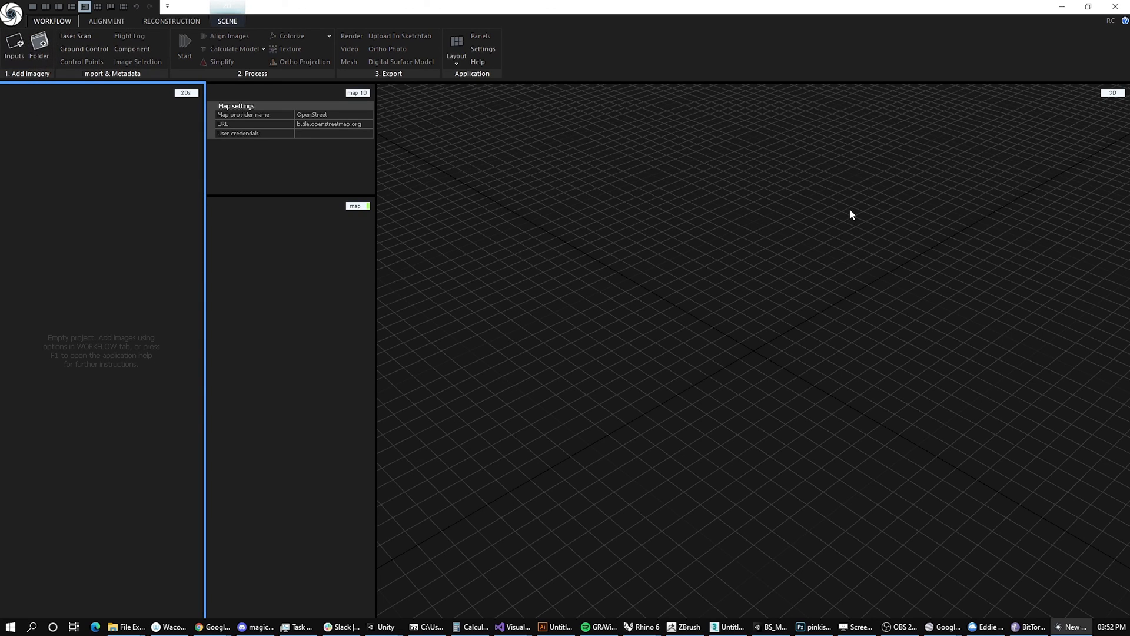
left_click(107, 20)
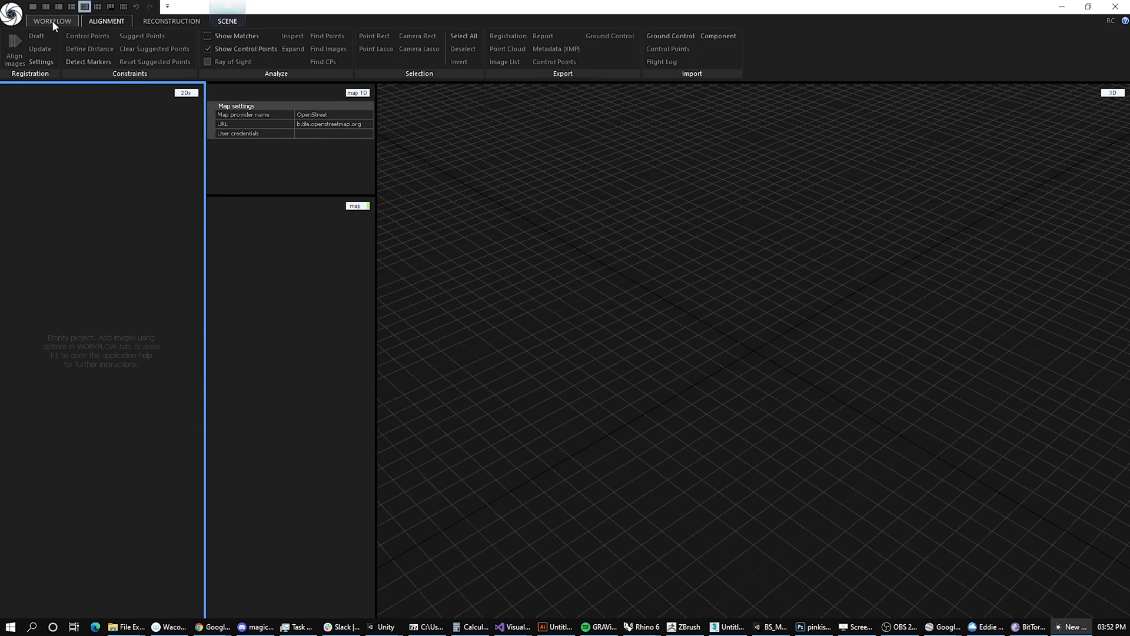
left_click(52, 20)
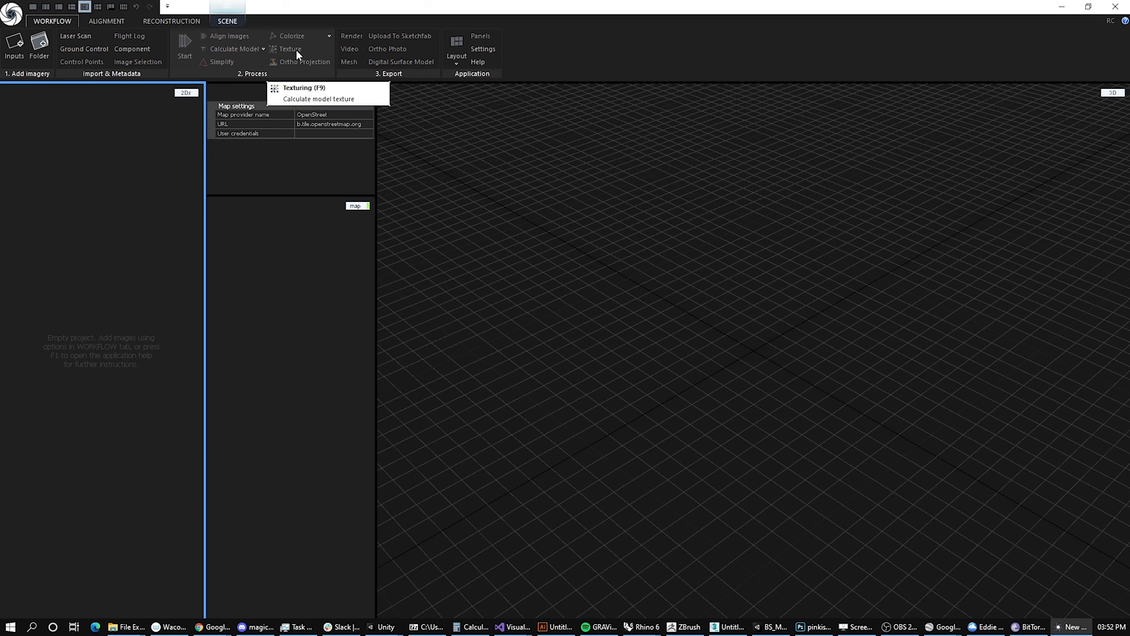
left_click(107, 20)
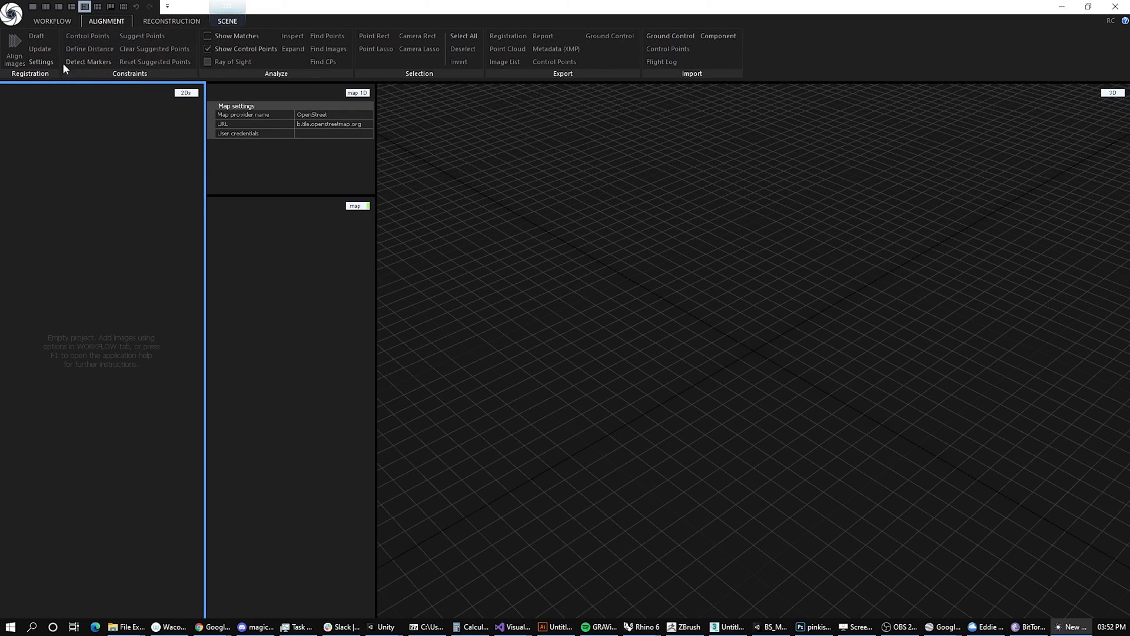
left_click(52, 20)
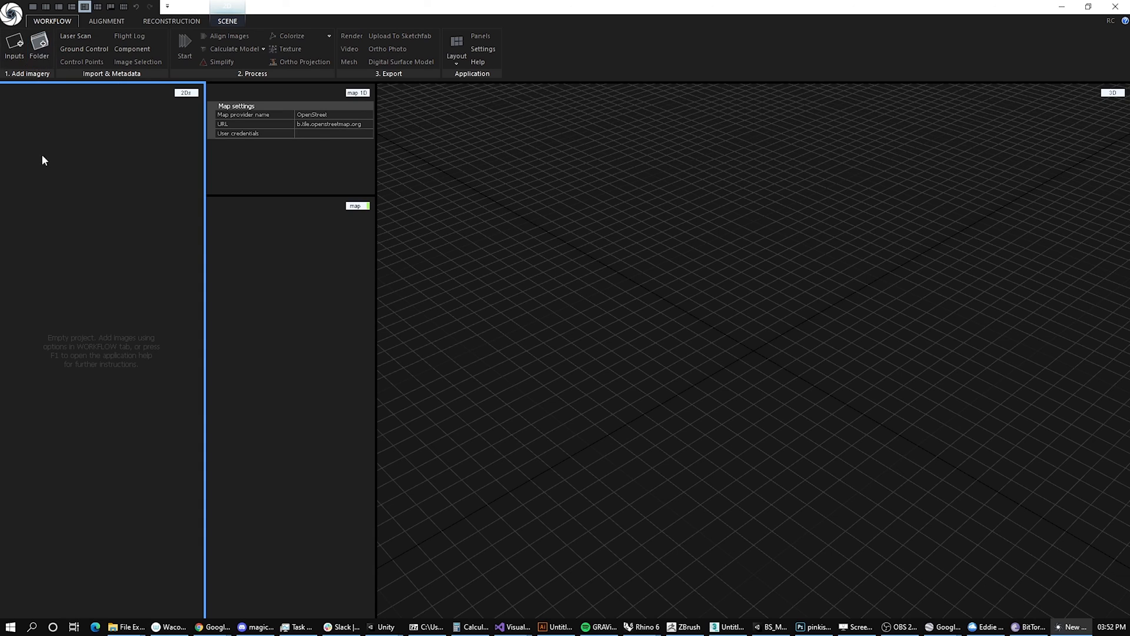
Step: Import all images from the ATL_Capture folder on the Cache (L:) drive, with subfolders included
left_click(39, 49)
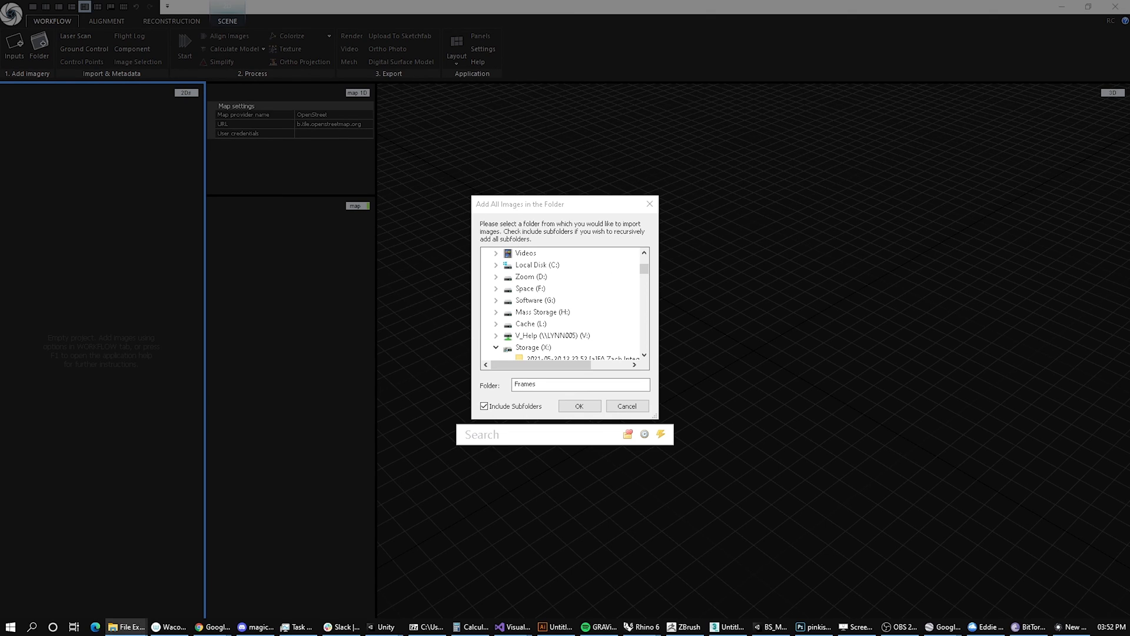
left_click(496, 324)
left_click(547, 348)
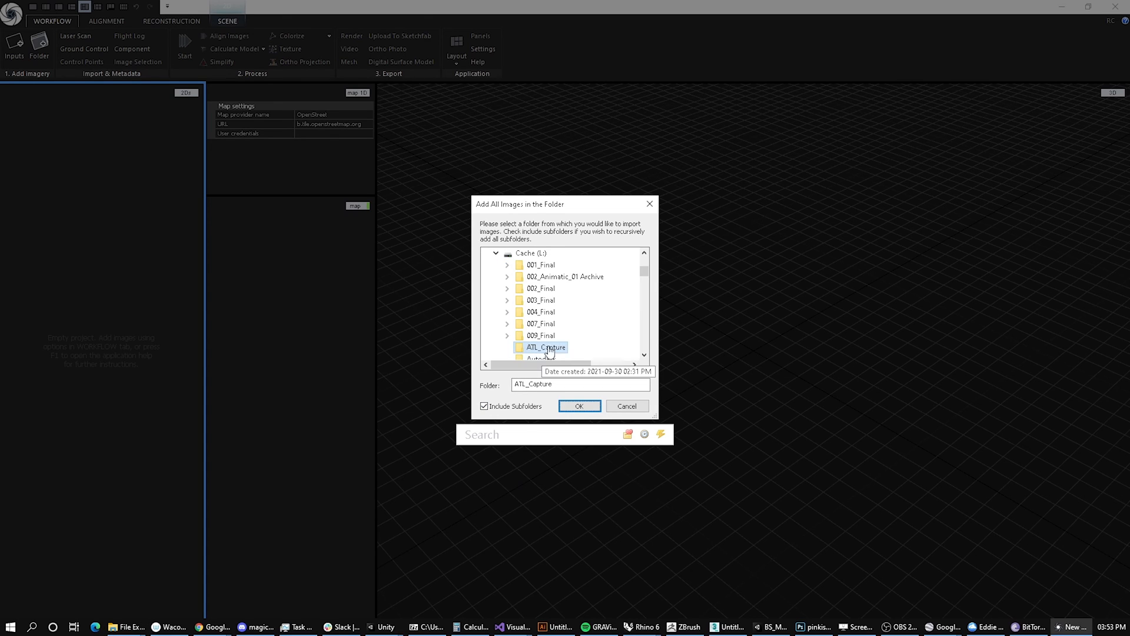
left_click(579, 406)
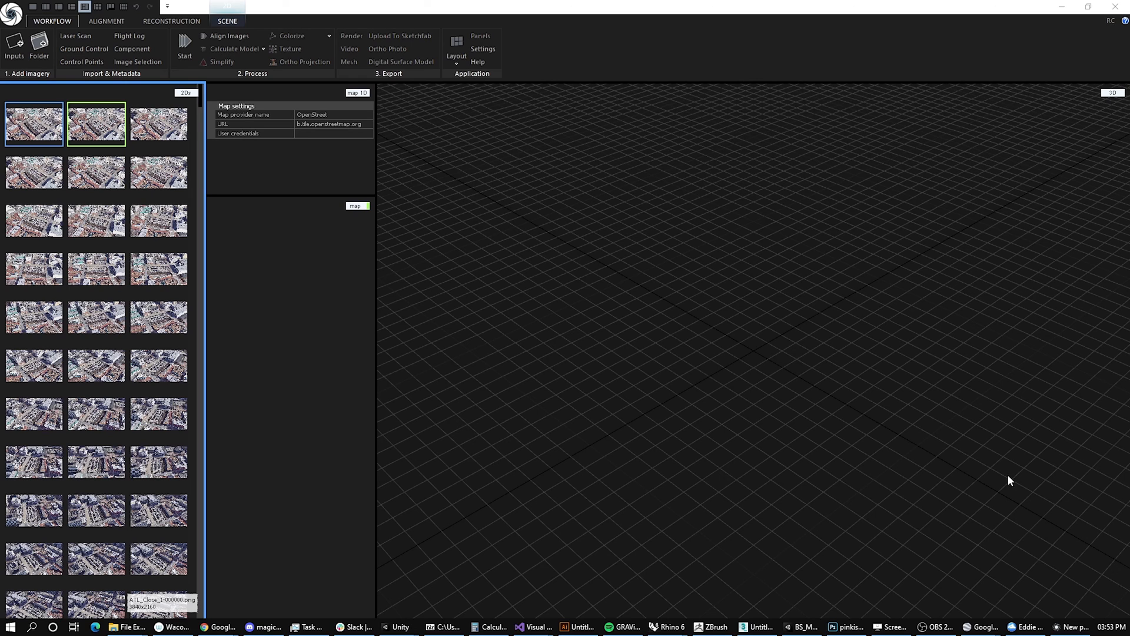
Step: Look through the thumbnails of the imported ATL frames from start to end and return to the first images
scroll(96, 184, "down", 15)
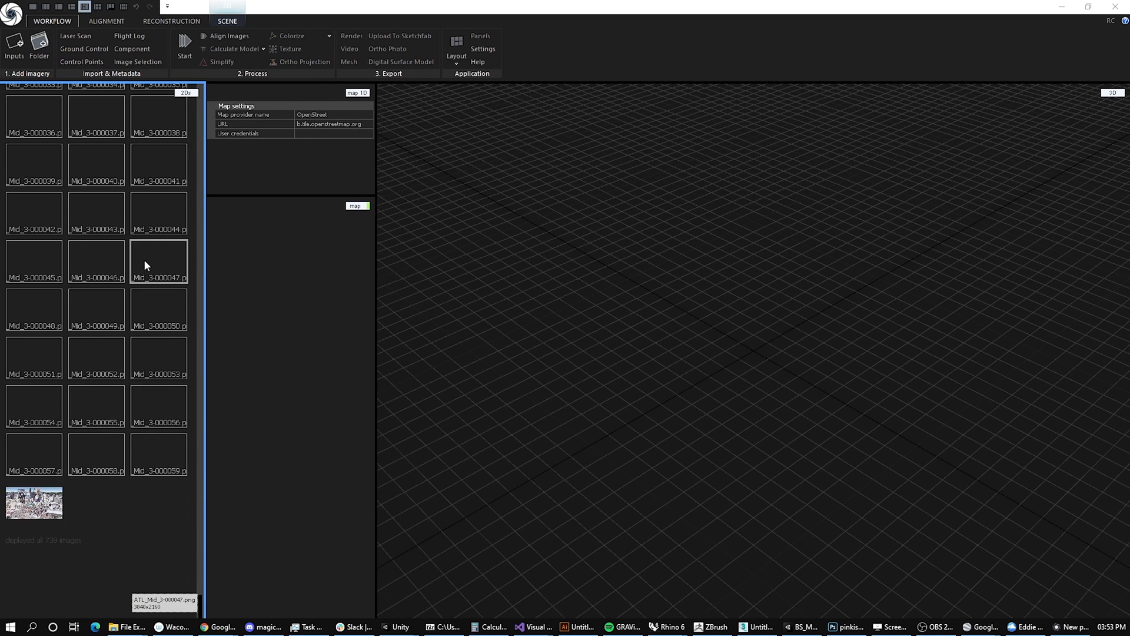
scroll(115, 431, "up", 12)
scroll(118, 414, "up", 10)
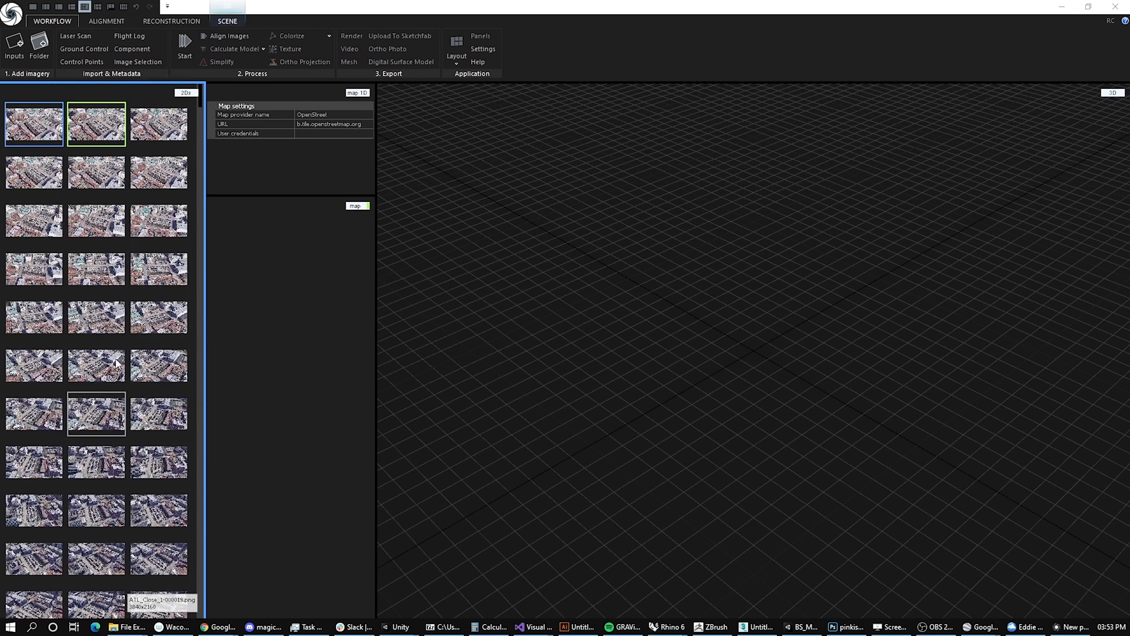
left_click_drag(200, 104, 209, 486)
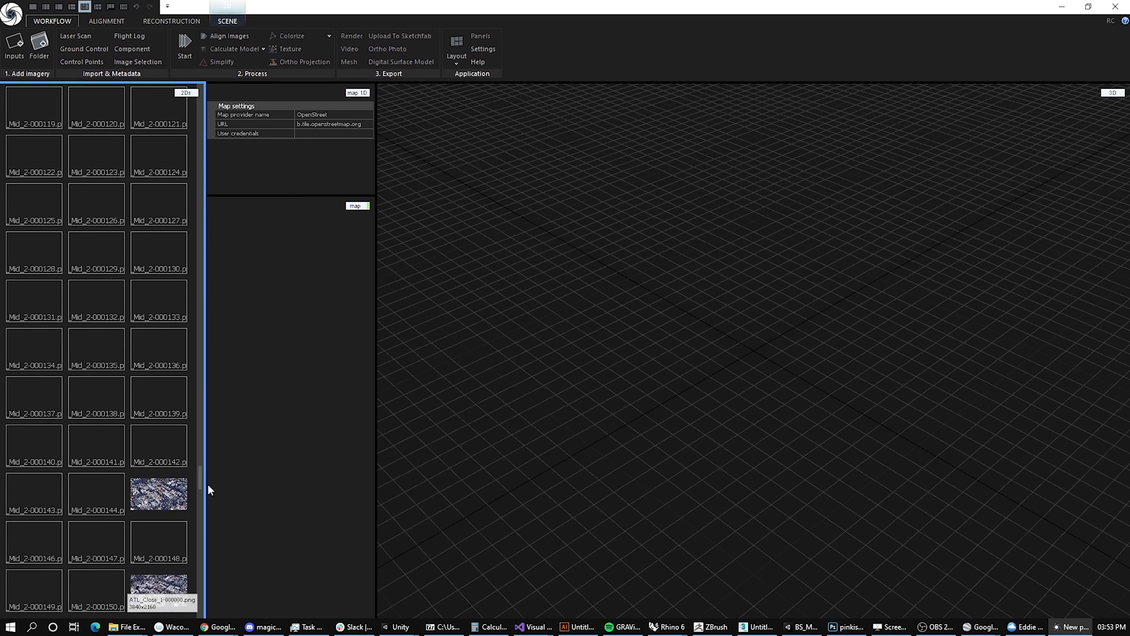
scroll(104, 286, "down", 10)
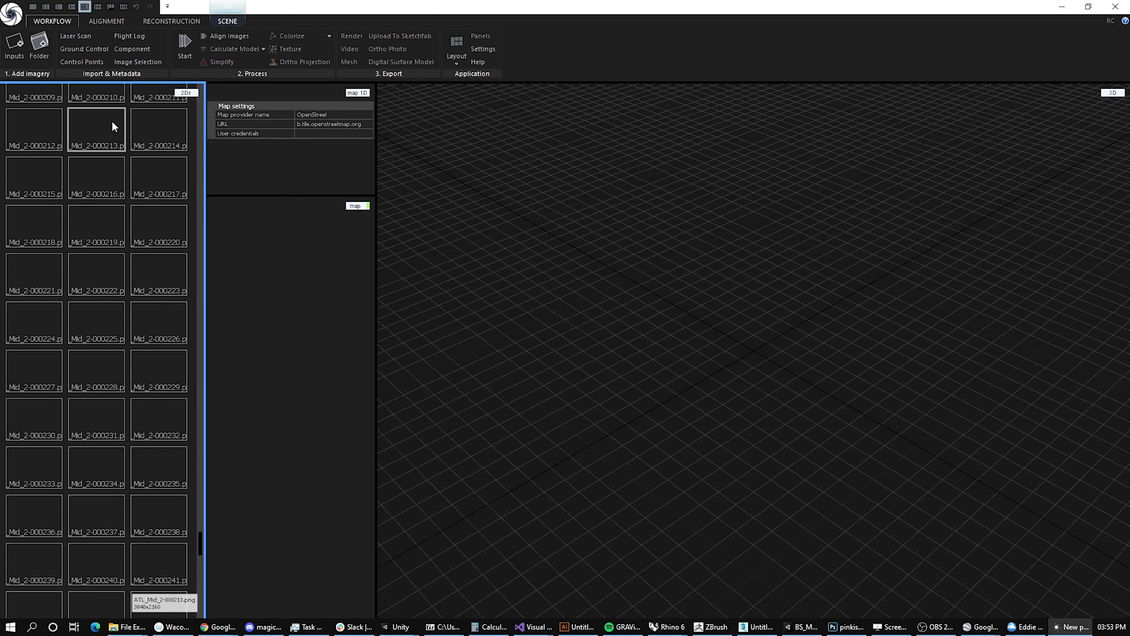
scroll(92, 214, "up", 20)
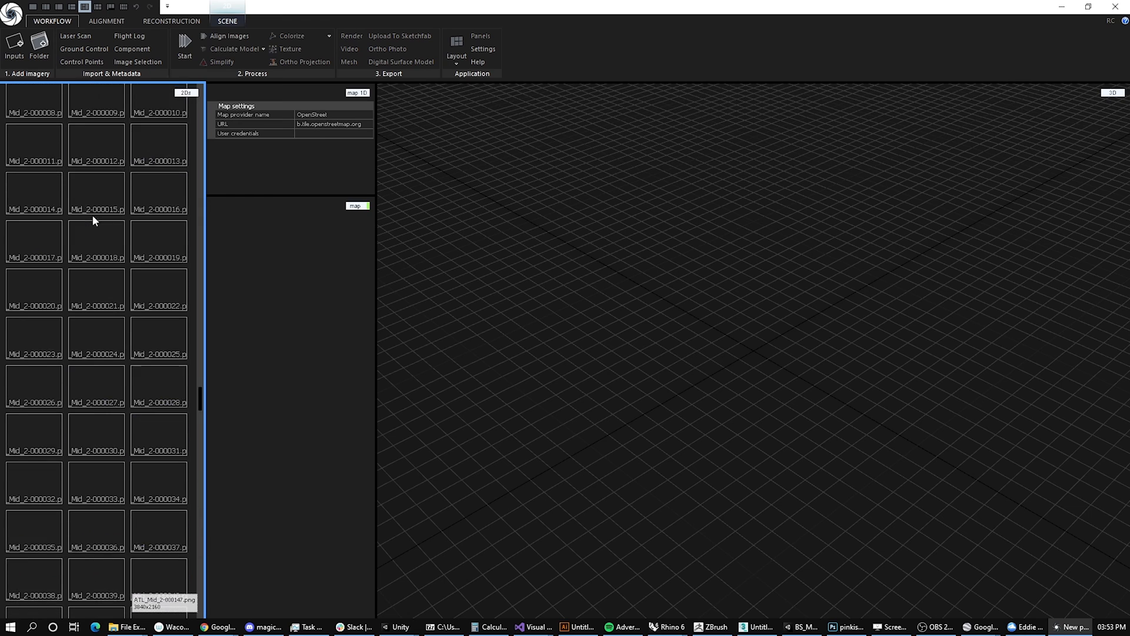
scroll(100, 226, "up", 1)
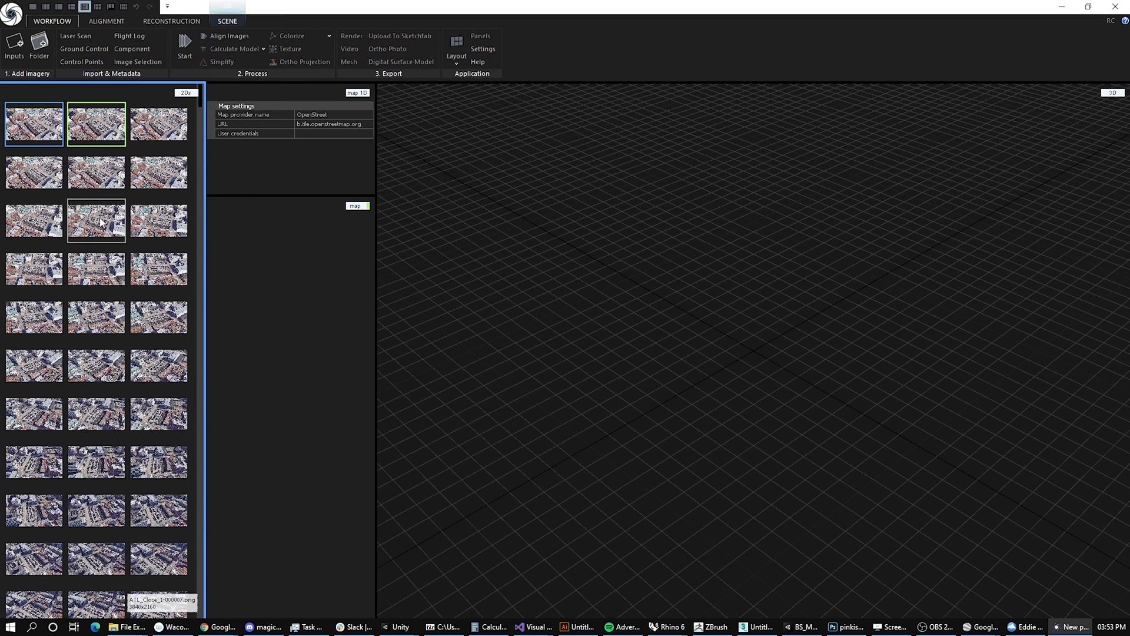
Step: Review the alignment settings, keep the draft-mode image overlap at Medium and downscale factor at 1, and align the images
left_click(106, 21)
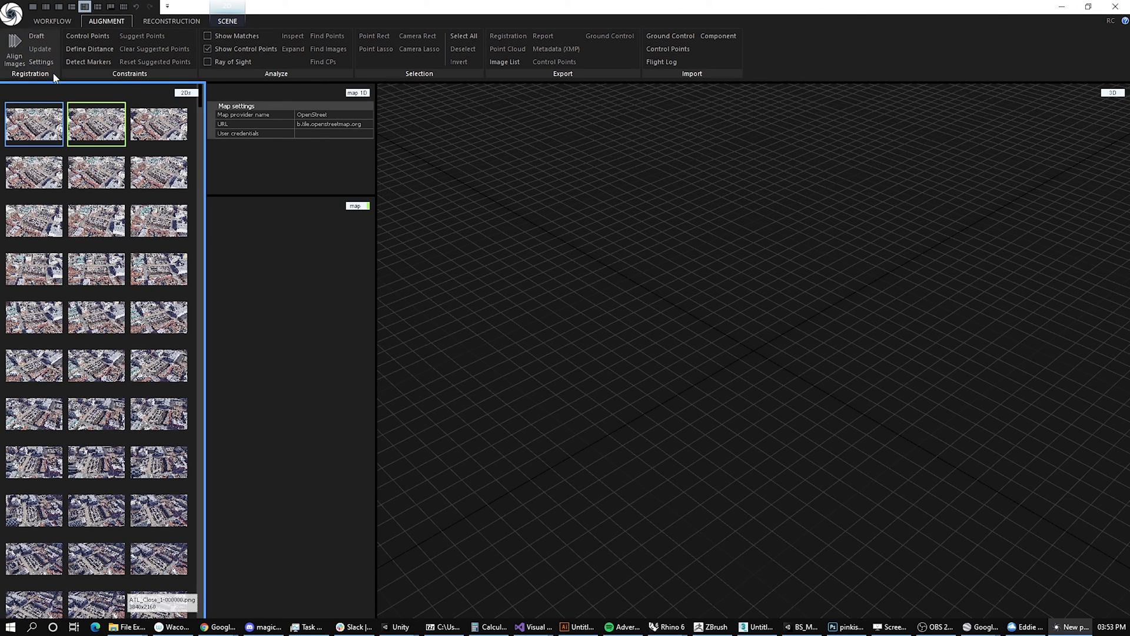
left_click(42, 62)
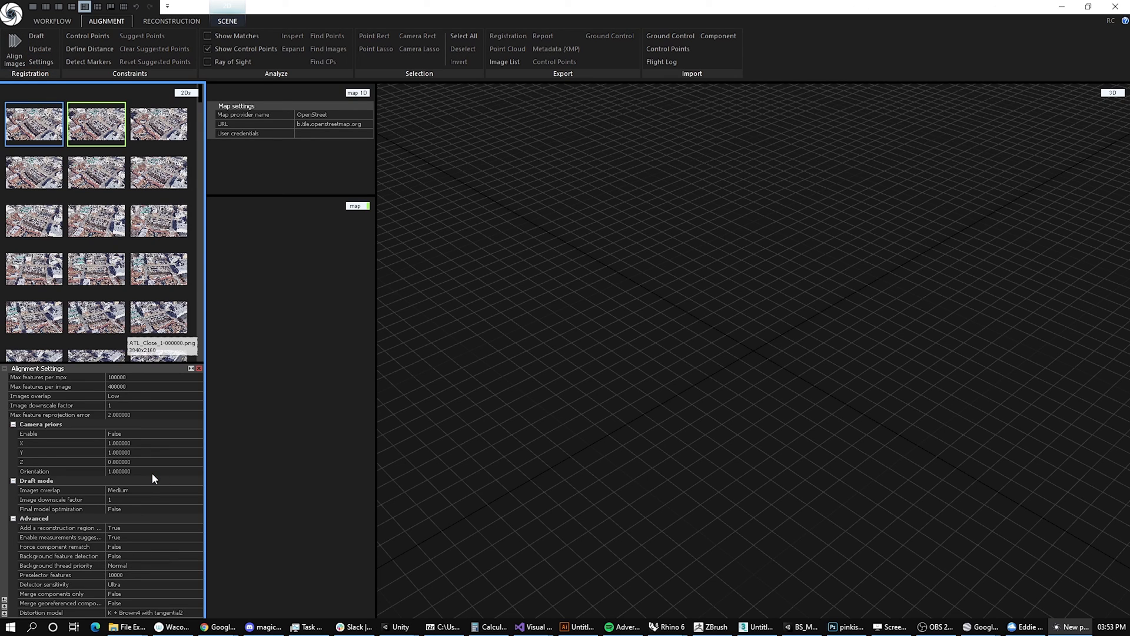
left_click(132, 491)
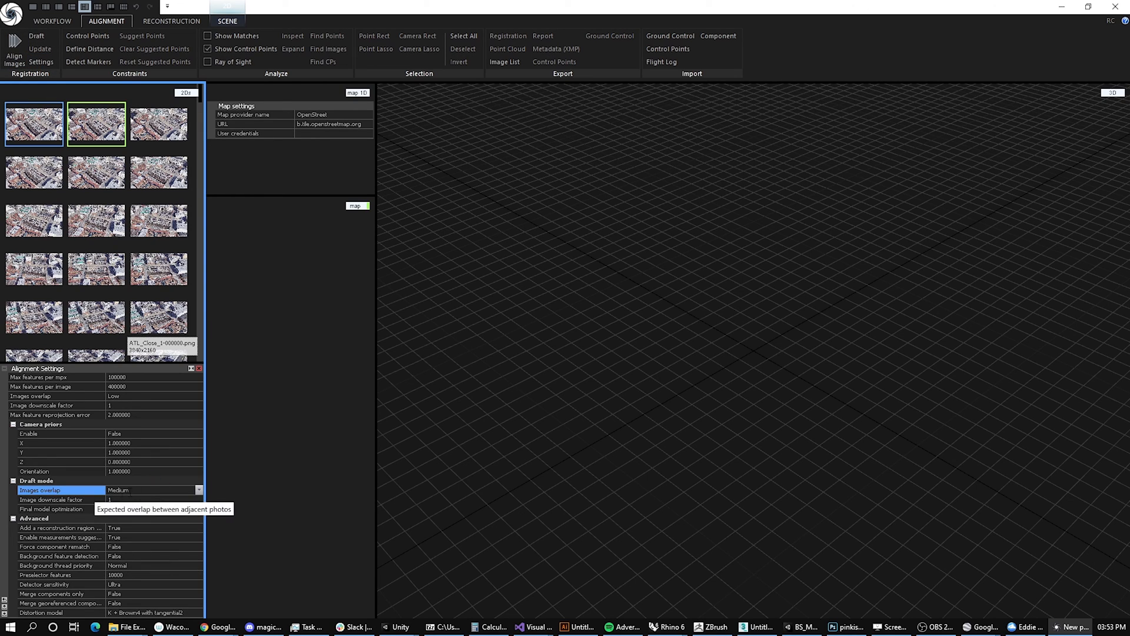
left_click(199, 491)
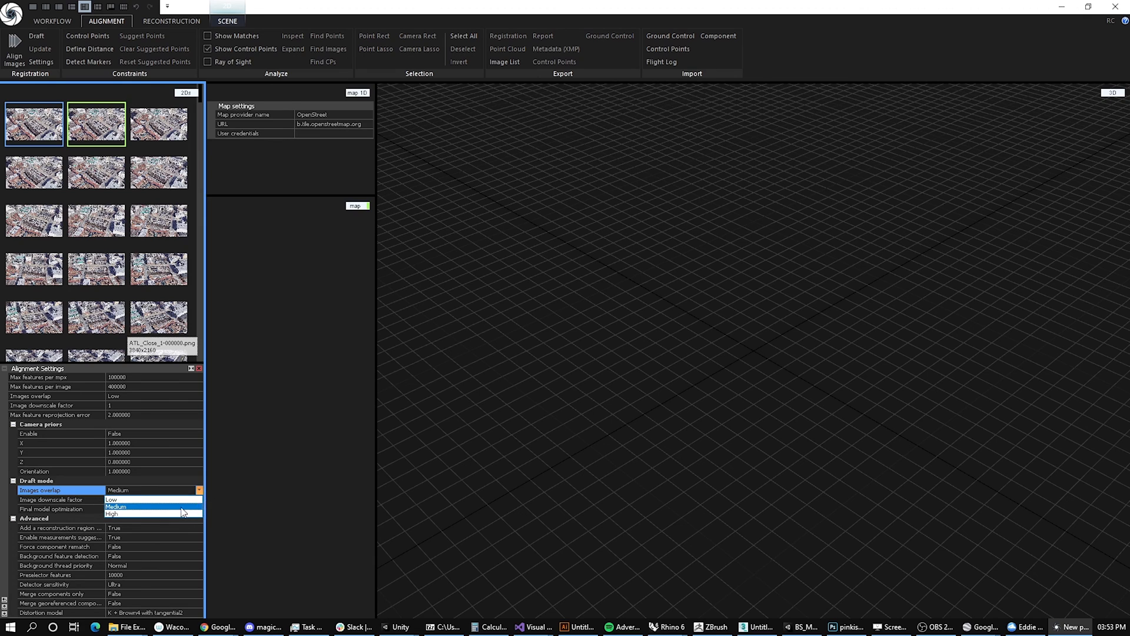
left_click(174, 490)
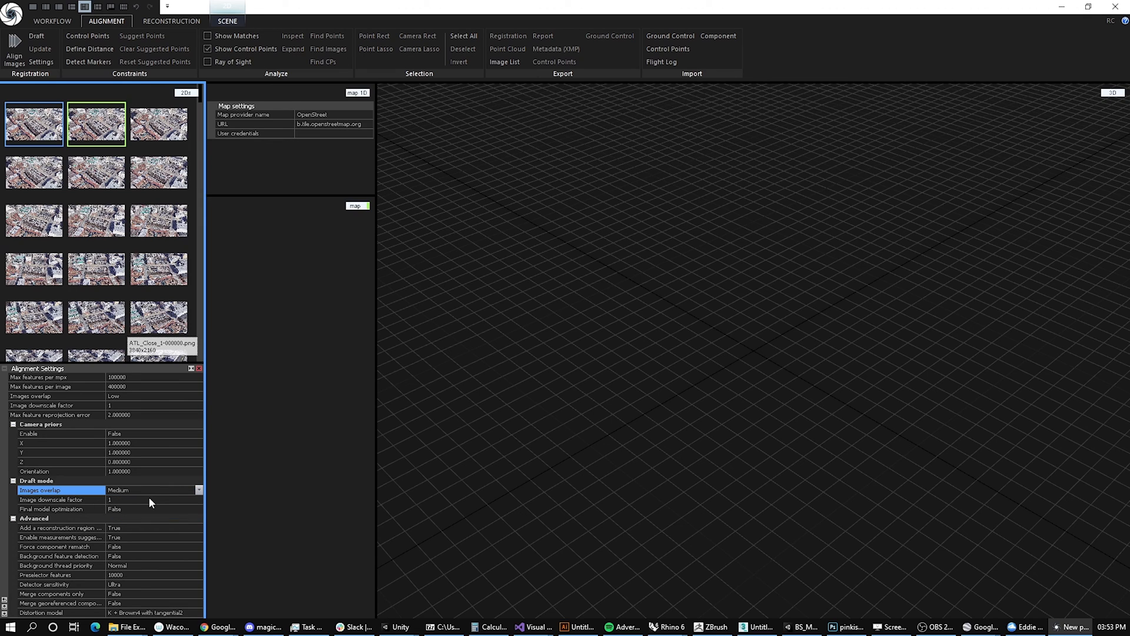
left_click(124, 499)
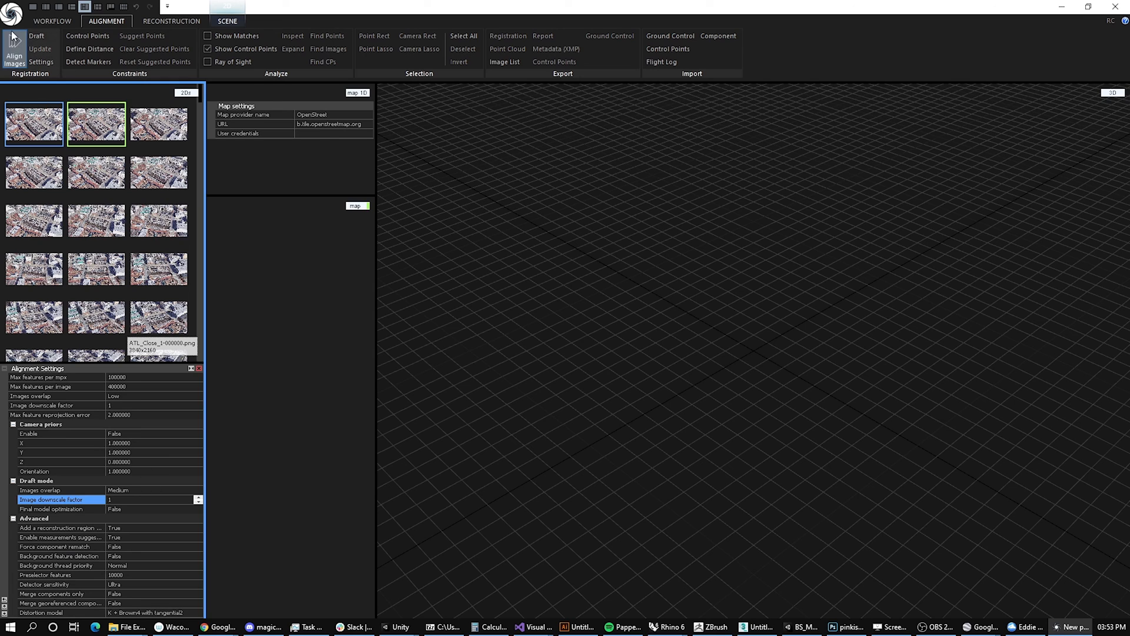
left_click(14, 58)
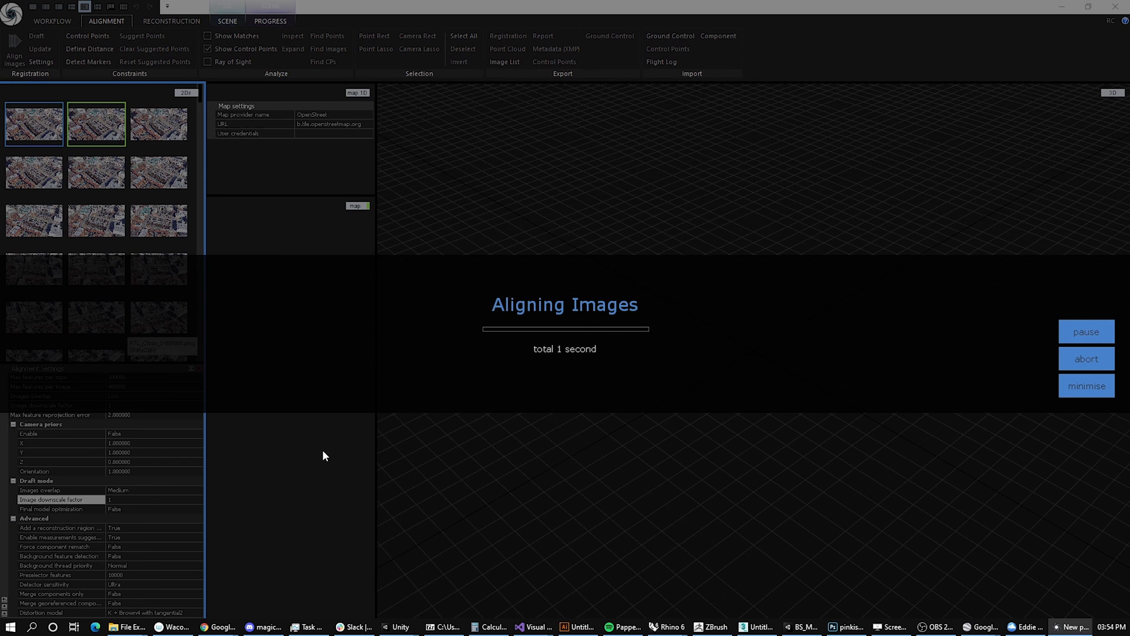
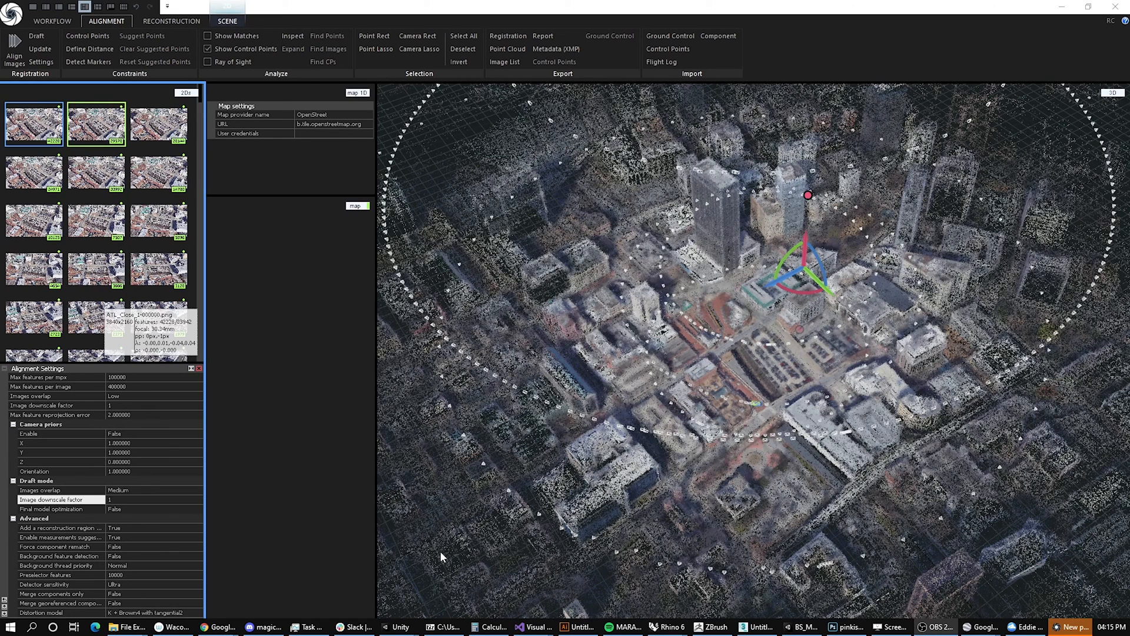
Step: Examine the aligned Atlanta point cloud, its reconstruction region and the camera rings above it from several angles
left_click(682, 307)
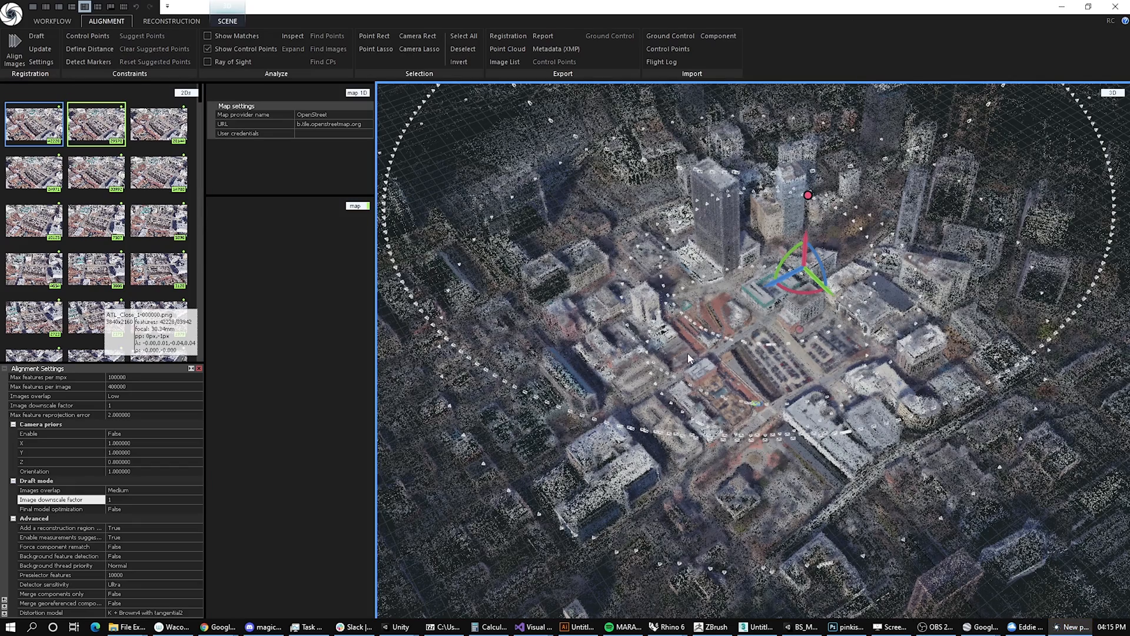
scroll(690, 356, "down", 5)
scroll(703, 341, "up", 1)
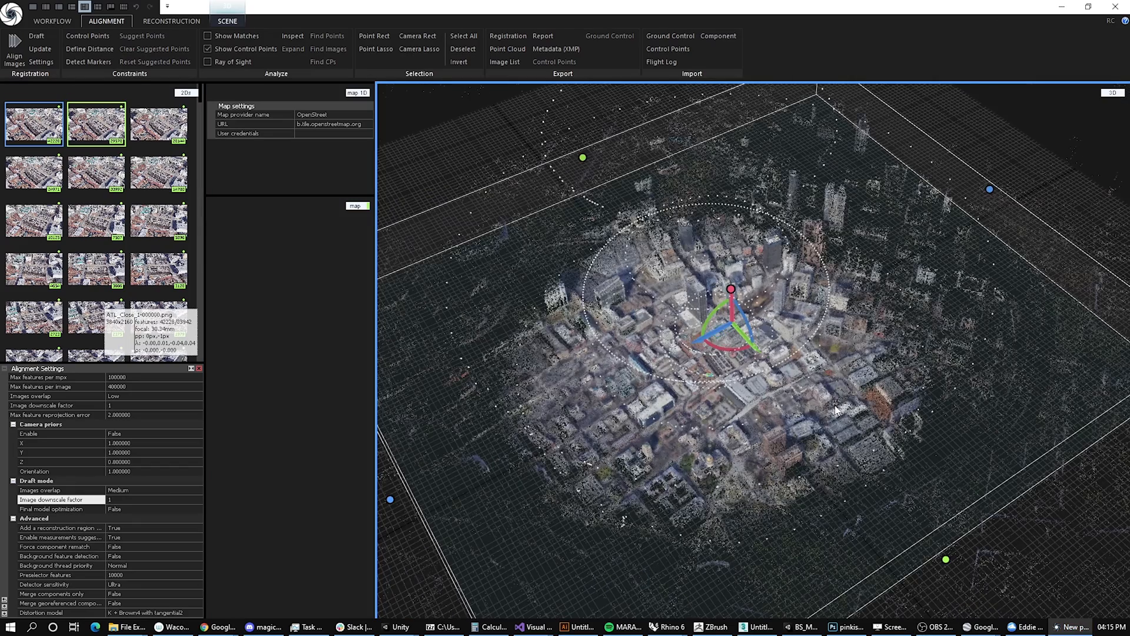
left_click_drag(834, 406, 877, 477, "alt")
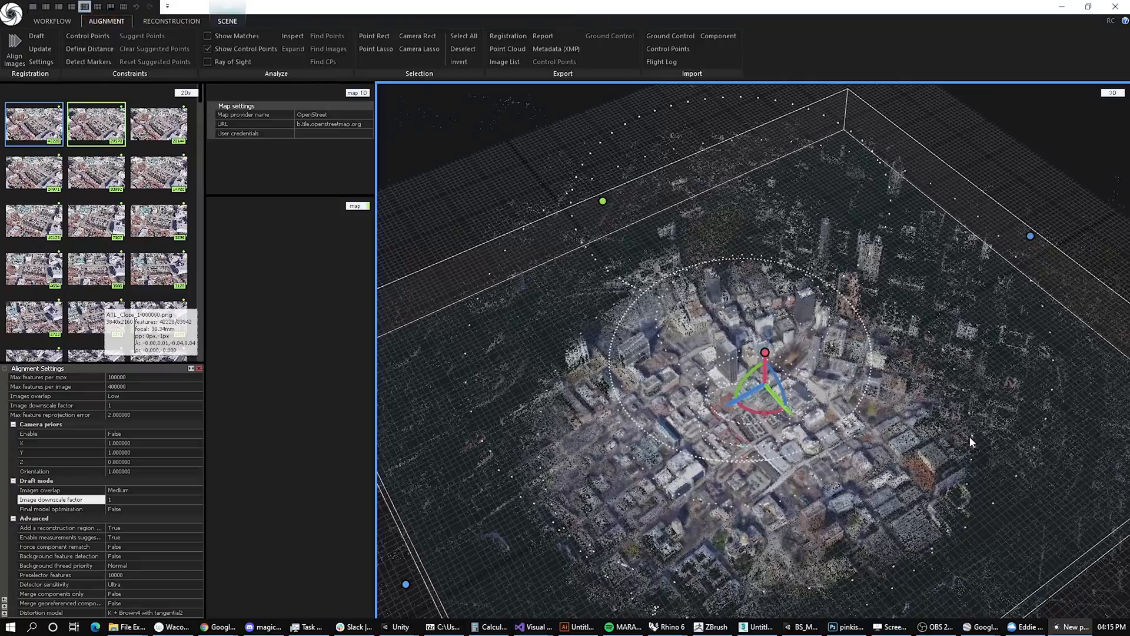
left_click_drag(971, 432, 961, 431)
right_click_drag(961, 436, 610, 249)
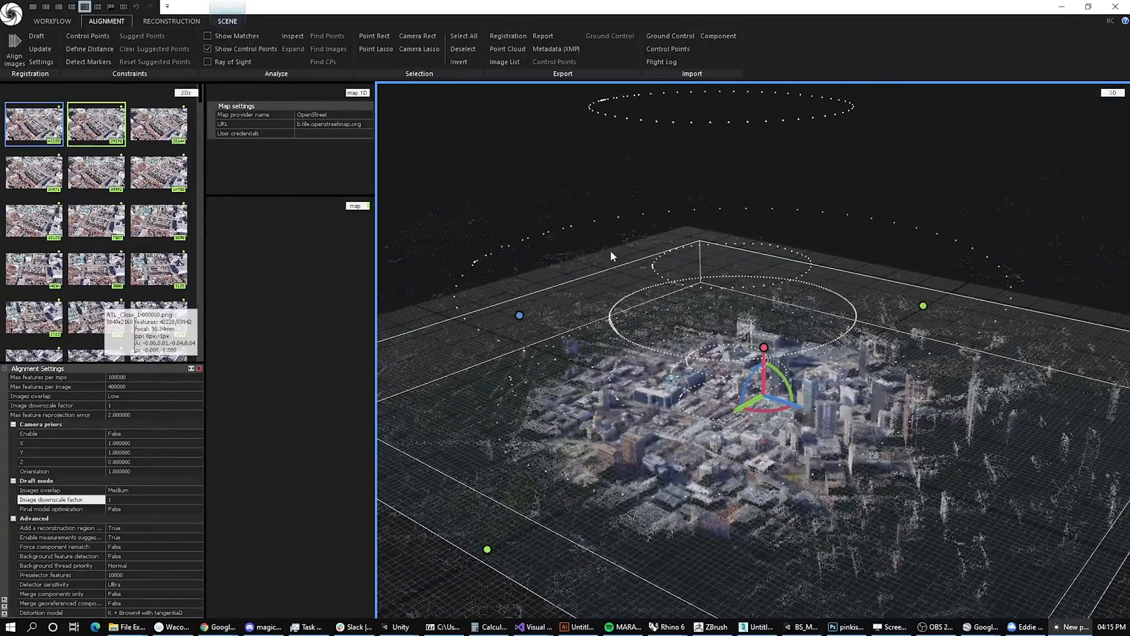
right_click_drag(578, 291, 555, 228)
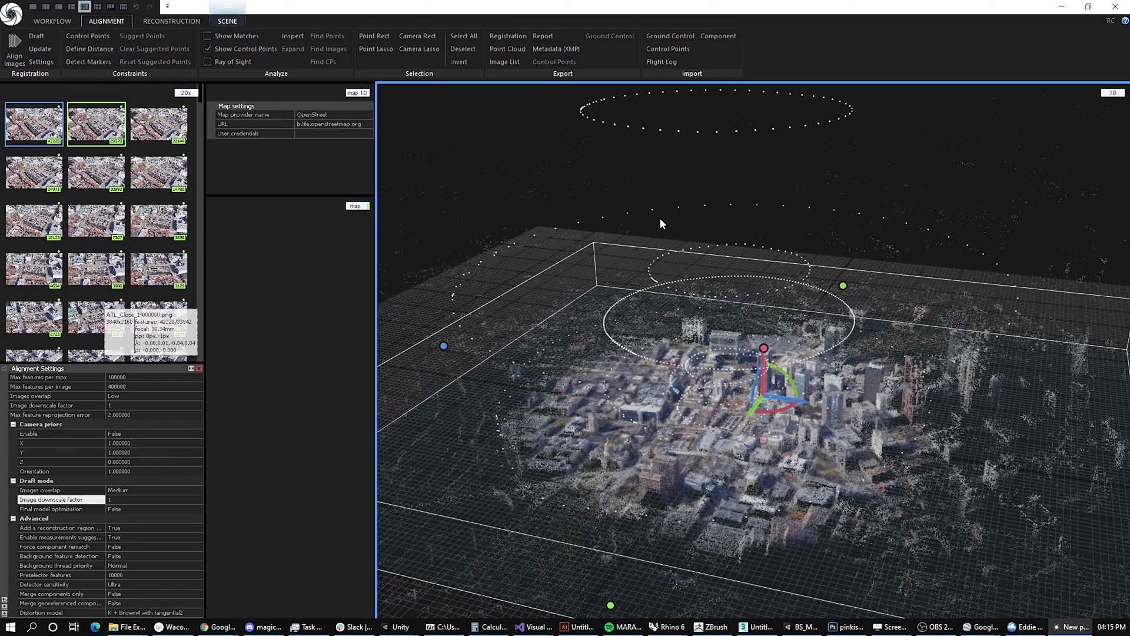
right_click_drag(647, 207, 604, 265)
Step: Look closely at the outer camera ring and select the camera of ATL_Far_3-000014.png to show its input properties
scroll(570, 117, "up", 5)
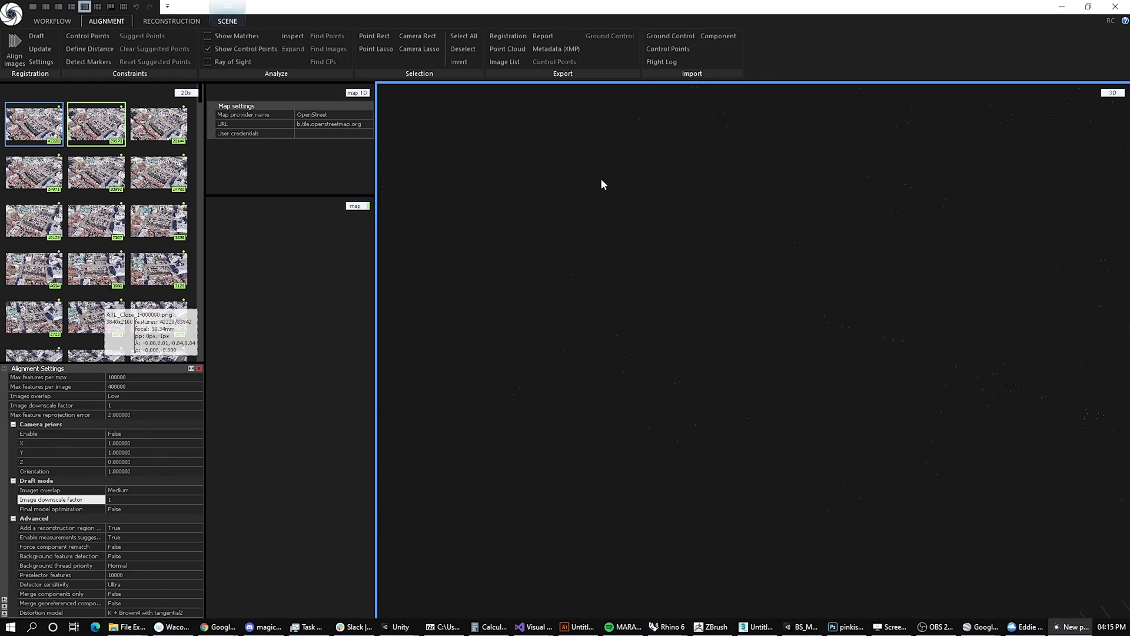
right_click_drag(600, 177, 680, 276)
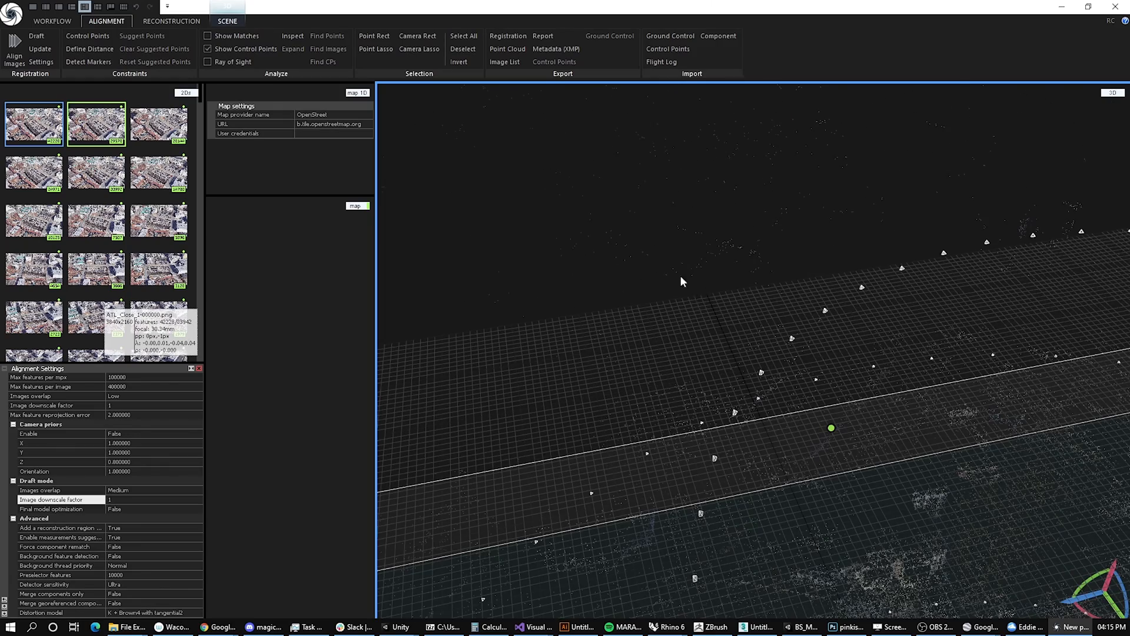
left_click(824, 312)
Step: Inspect the point cloud's detail around the downtown towers and parking lots, both up close and from farther out
right_click_drag(398, 331, 717, 452)
scroll(647, 454, "down", 5)
right_click_drag(530, 406, 731, 464)
scroll(730, 463, "up", 10)
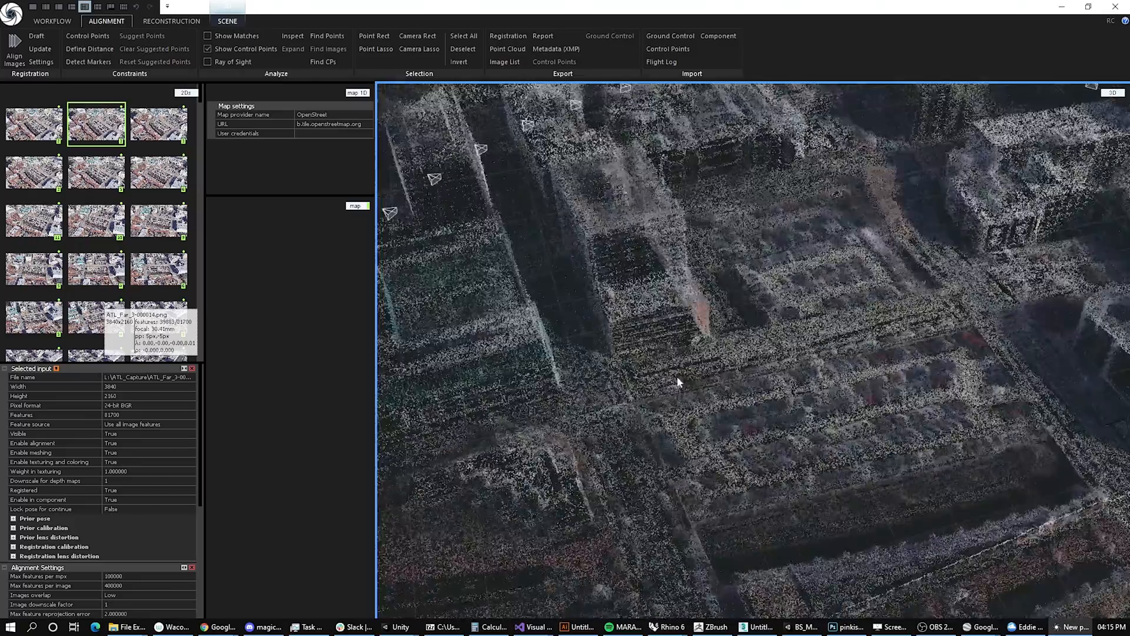
scroll(677, 377, "down", 2)
right_click_drag(760, 411, 603, 473)
scroll(707, 404, "down", 10)
scroll(701, 412, "up", 6)
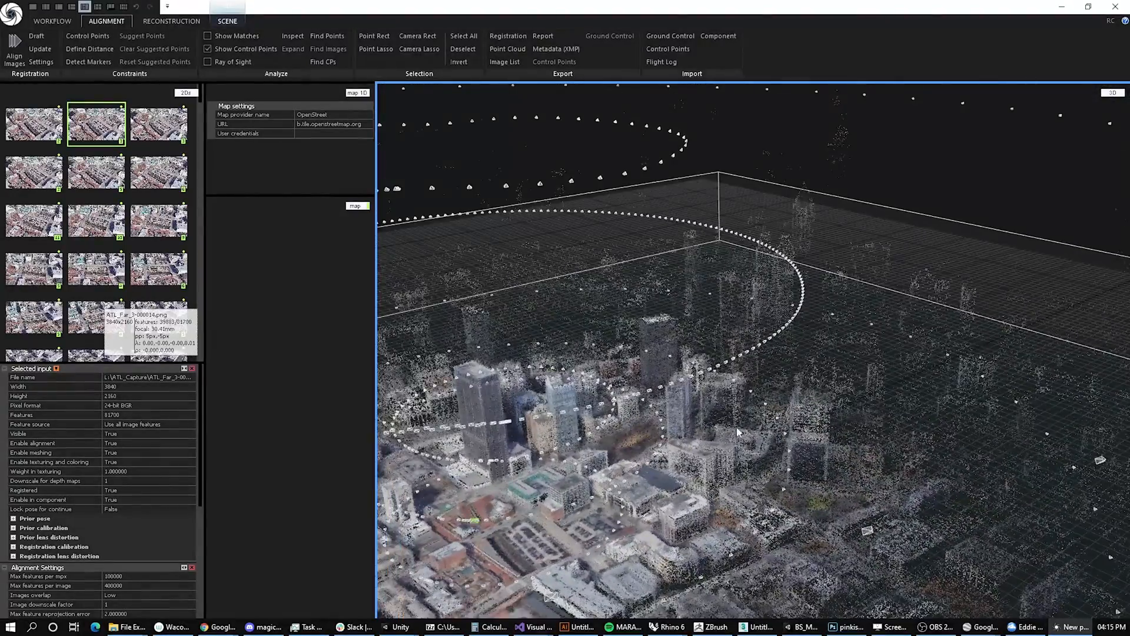
left_click_drag(815, 406, 911, 362)
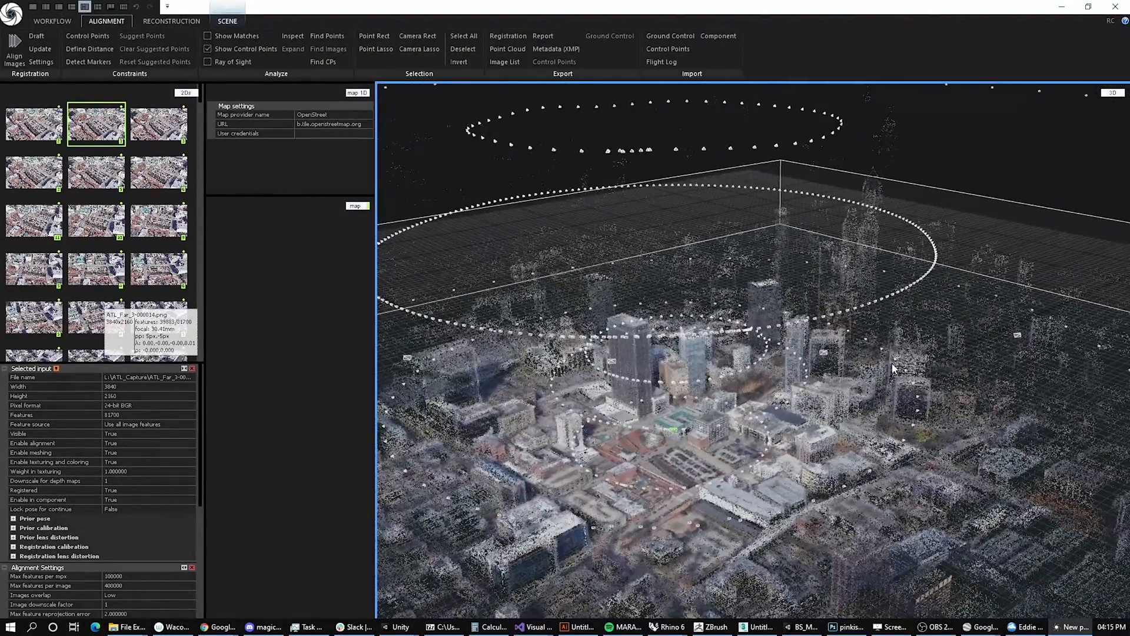
scroll(842, 465, "up", 5)
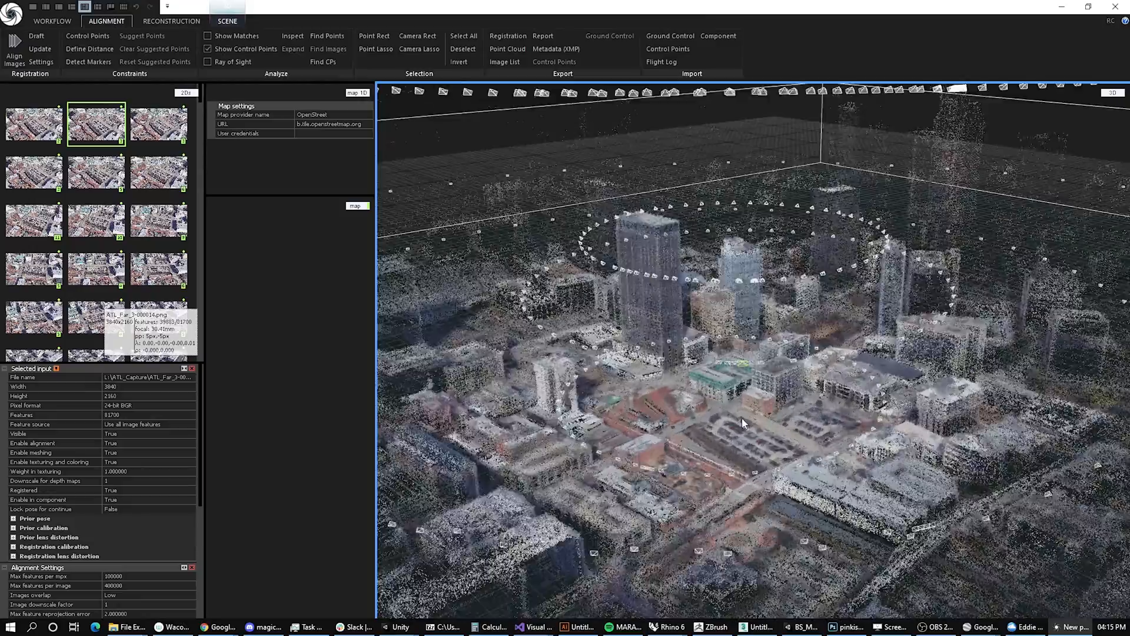
scroll(742, 418, "down", 2)
right_click_drag(748, 411, 723, 415)
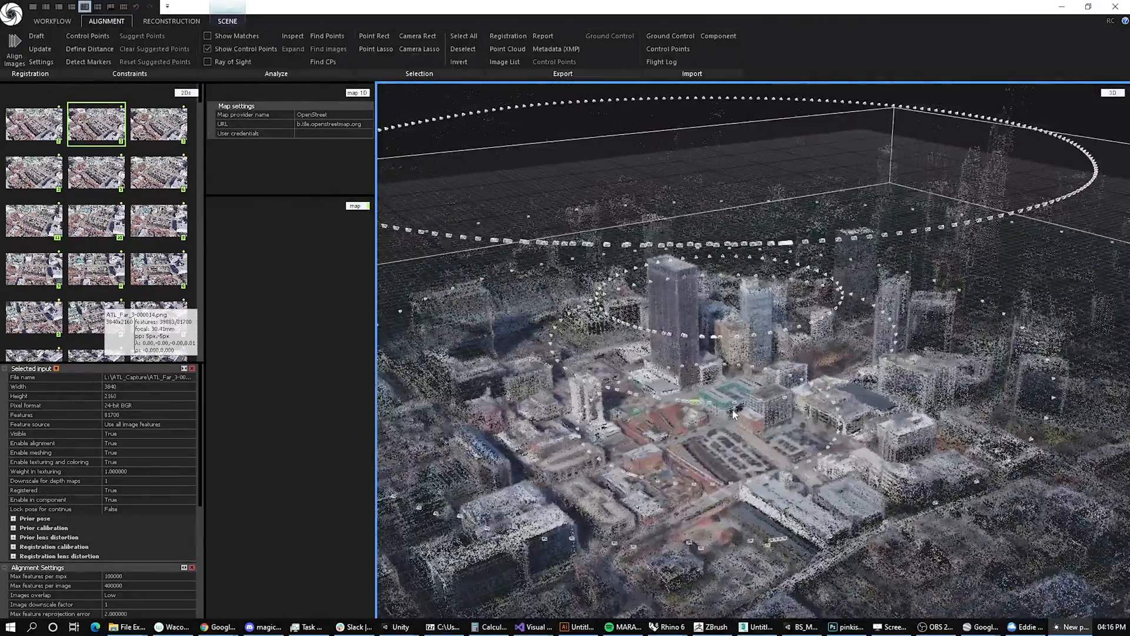
scroll(719, 428, "up", 4)
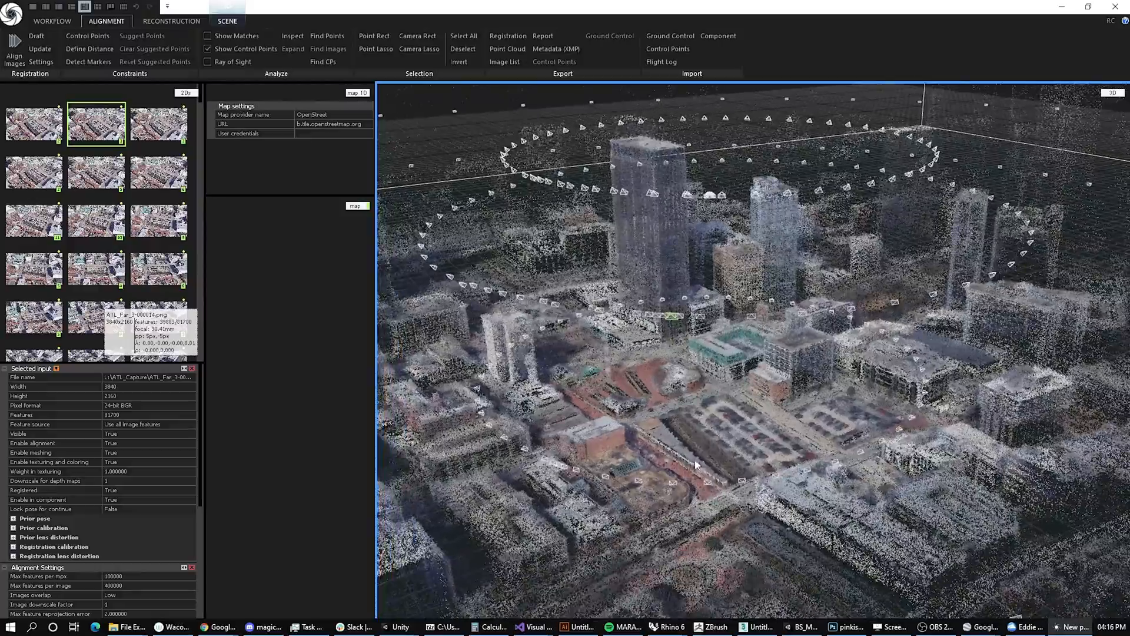
Step: Examine the point cloud at street level around the red plaza and the dark trench beside the parking lot, and from a full overview
scroll(700, 447, "up", 6)
scroll(700, 448, "up", 8)
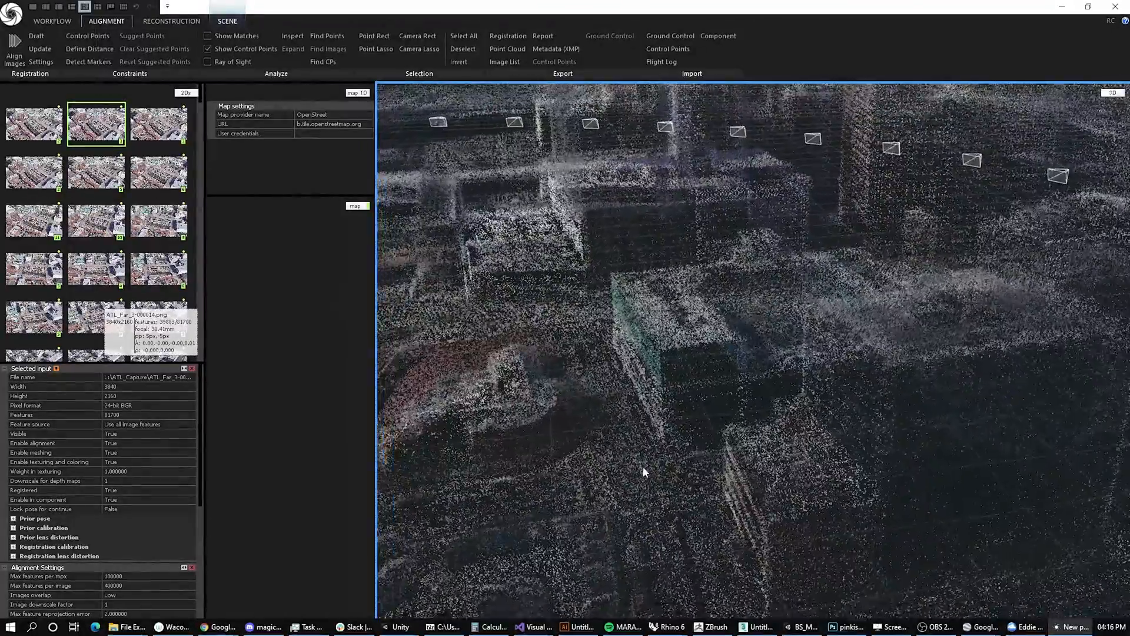
left_click_drag(643, 468, 897, 269)
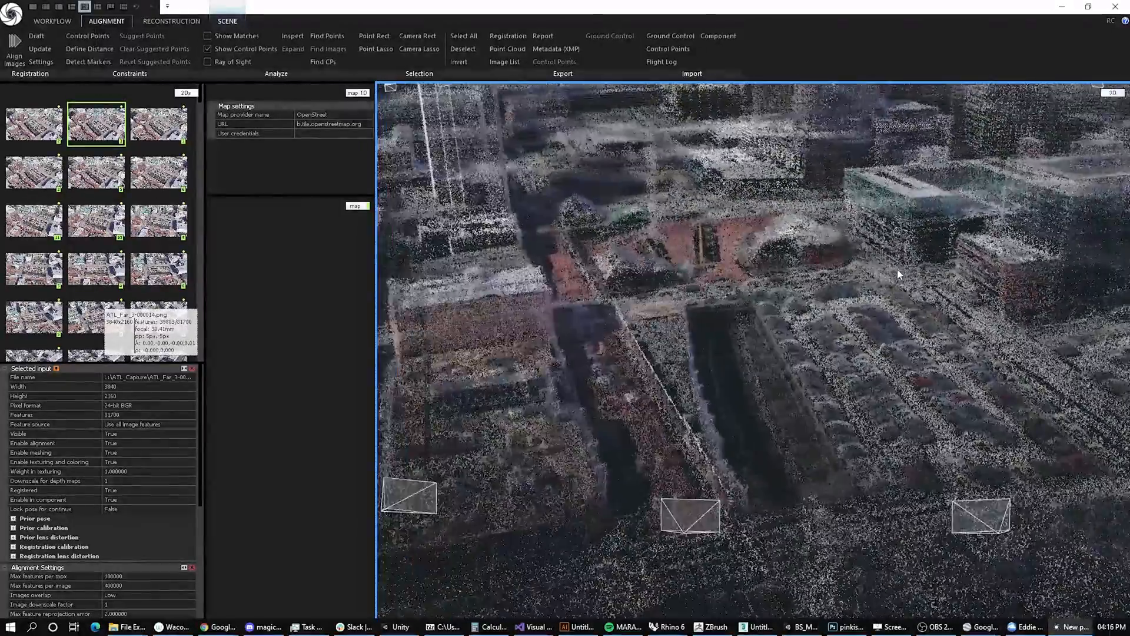
scroll(786, 394, "up", 6)
right_click_drag(756, 402, 678, 438)
scroll(679, 443, "down", 8)
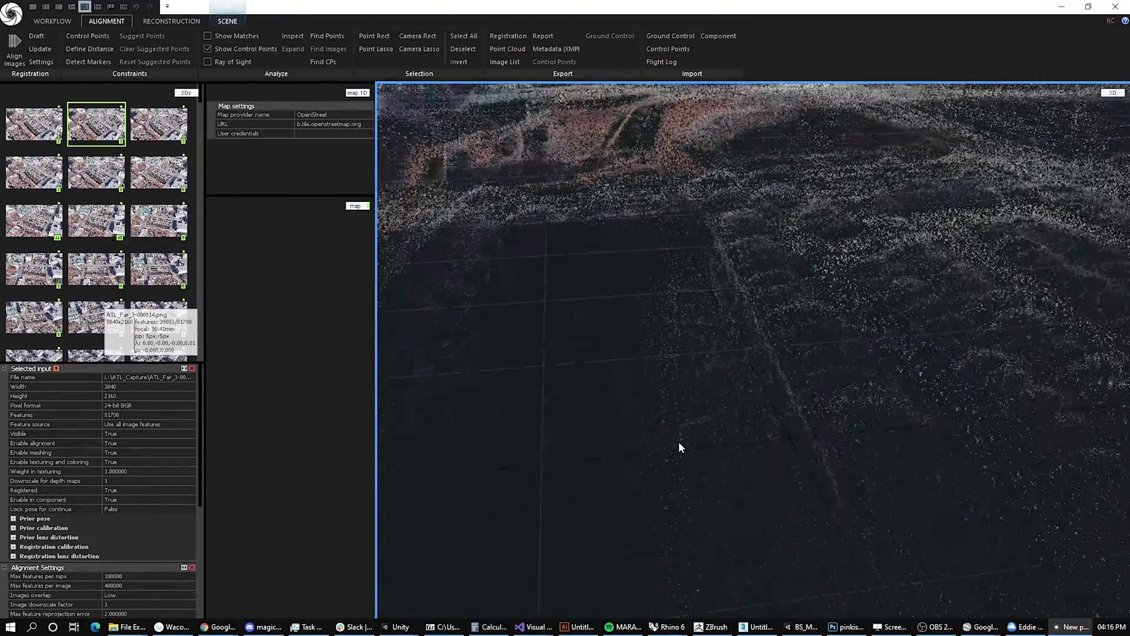
scroll(681, 447, "down", 10)
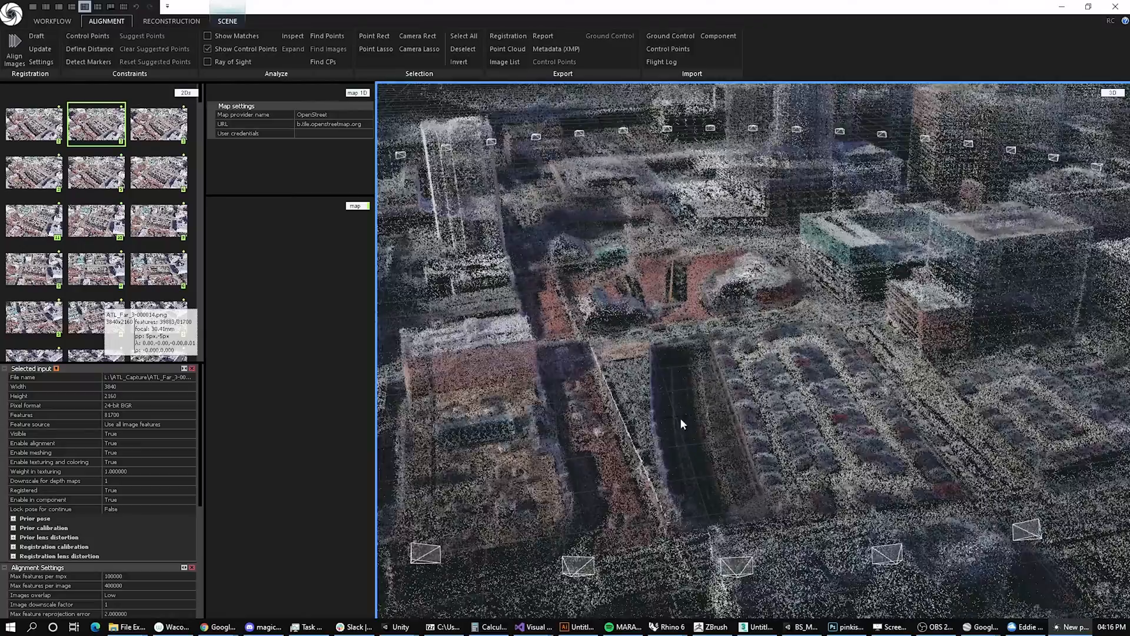
scroll(621, 465, "down", 15)
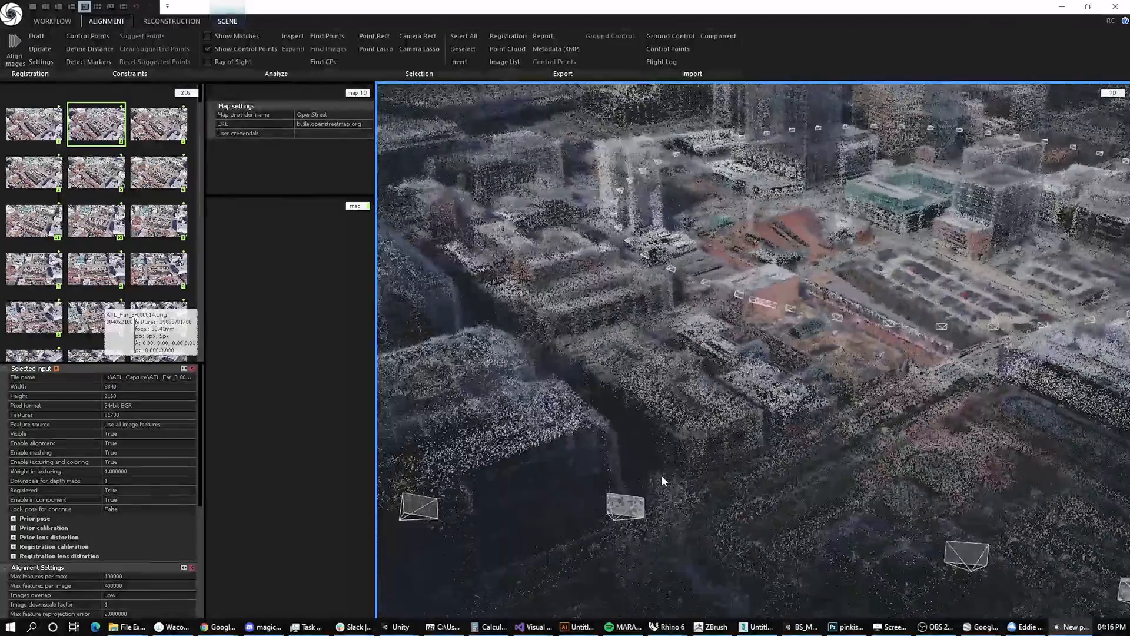
scroll(661, 464, "up", 3)
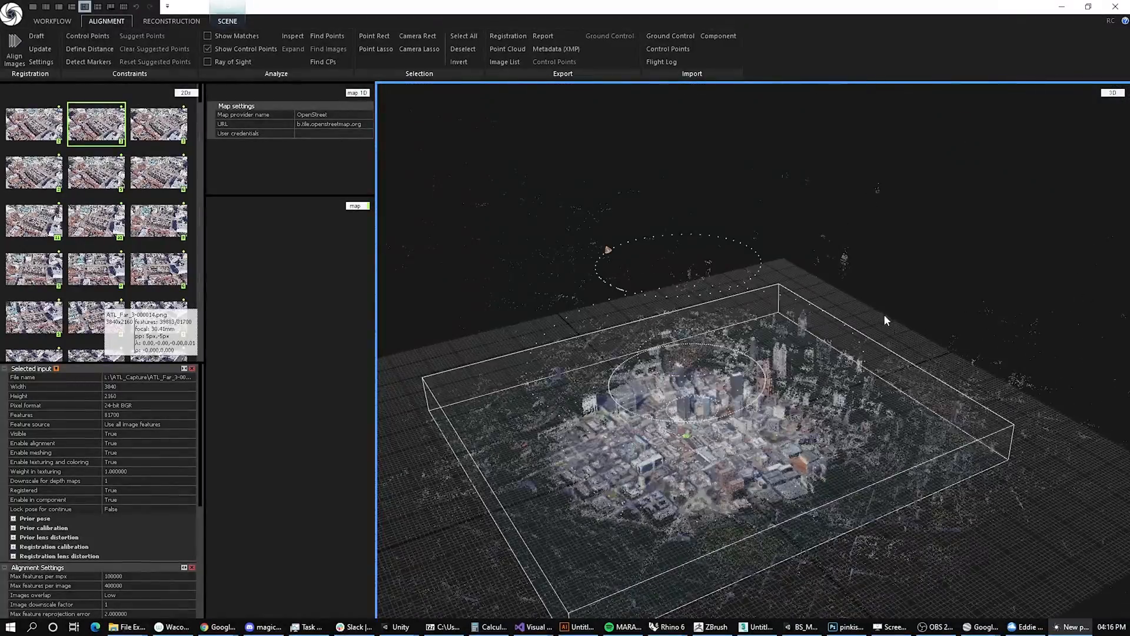
Step: Select the reconstruction region and pull its side faces inward to fit more tightly around the dense downtown part of the point cloud
left_click_drag(884, 313, 916, 257)
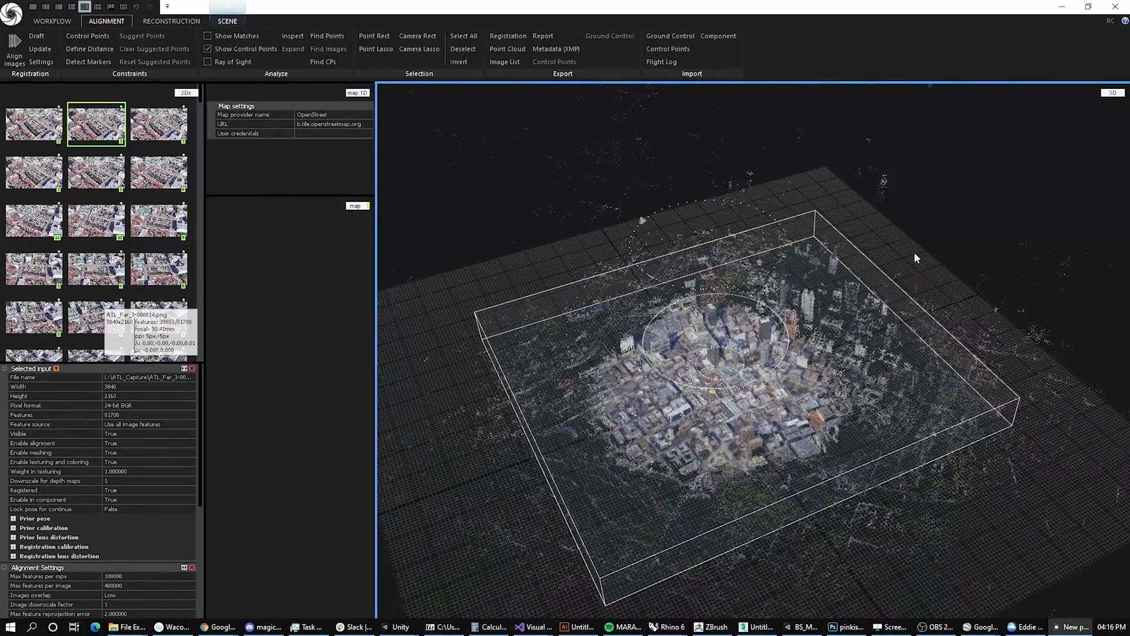
left_click(909, 295)
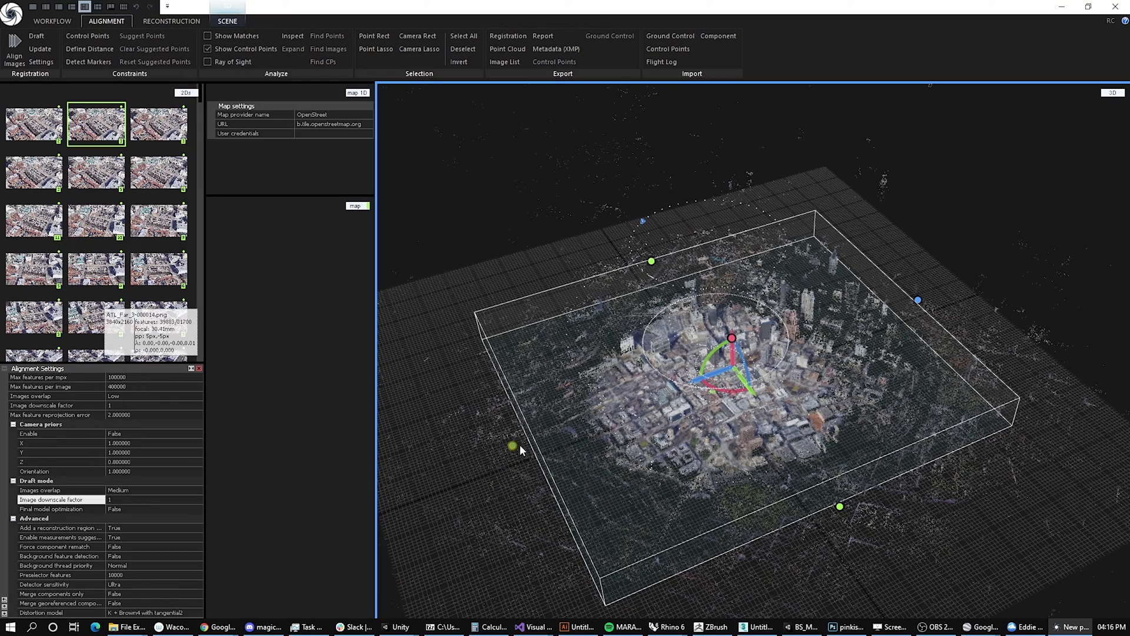
left_click_drag(833, 439, 951, 525)
left_click_drag(966, 308, 880, 332)
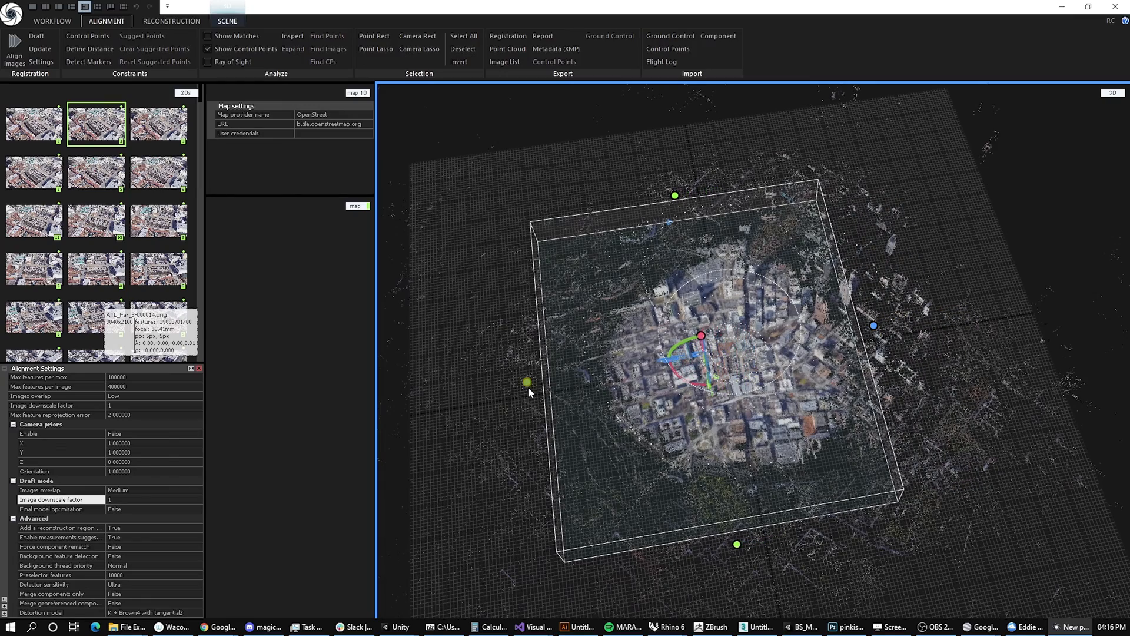
left_click_drag(528, 387, 584, 379)
right_click_drag(474, 481, 552, 485)
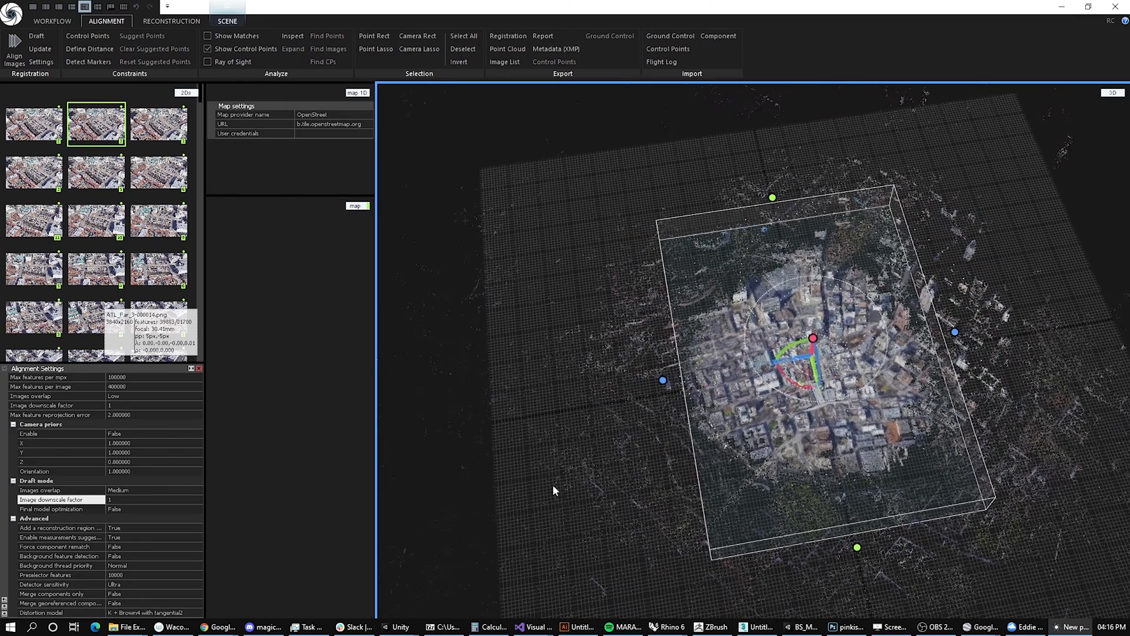
left_click_drag(553, 485, 650, 444)
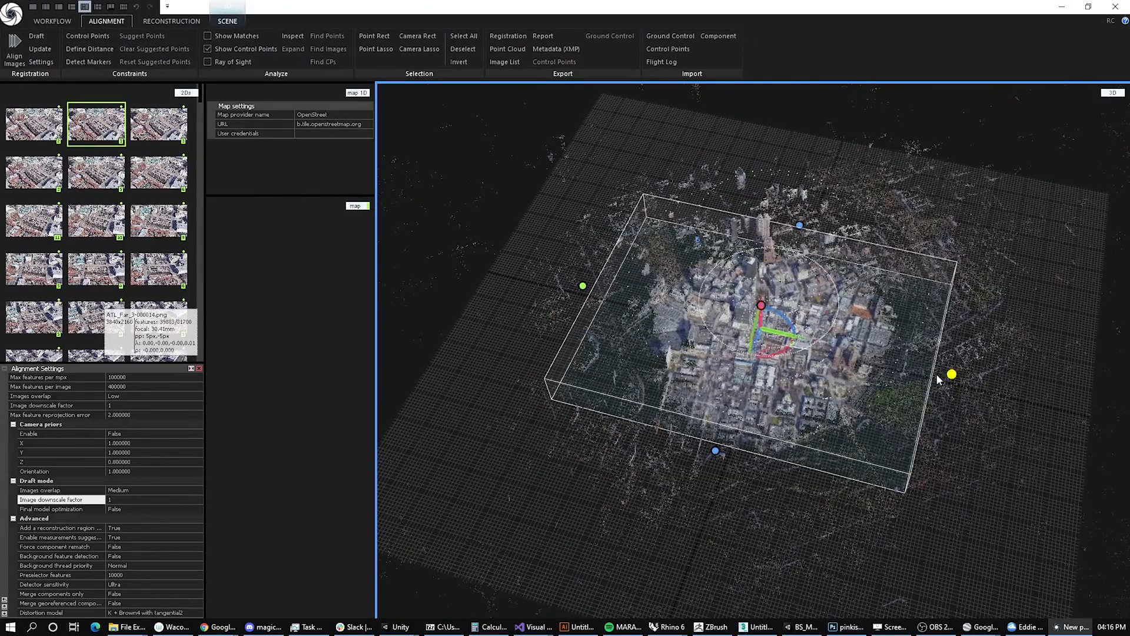
left_click_drag(938, 379, 689, 523)
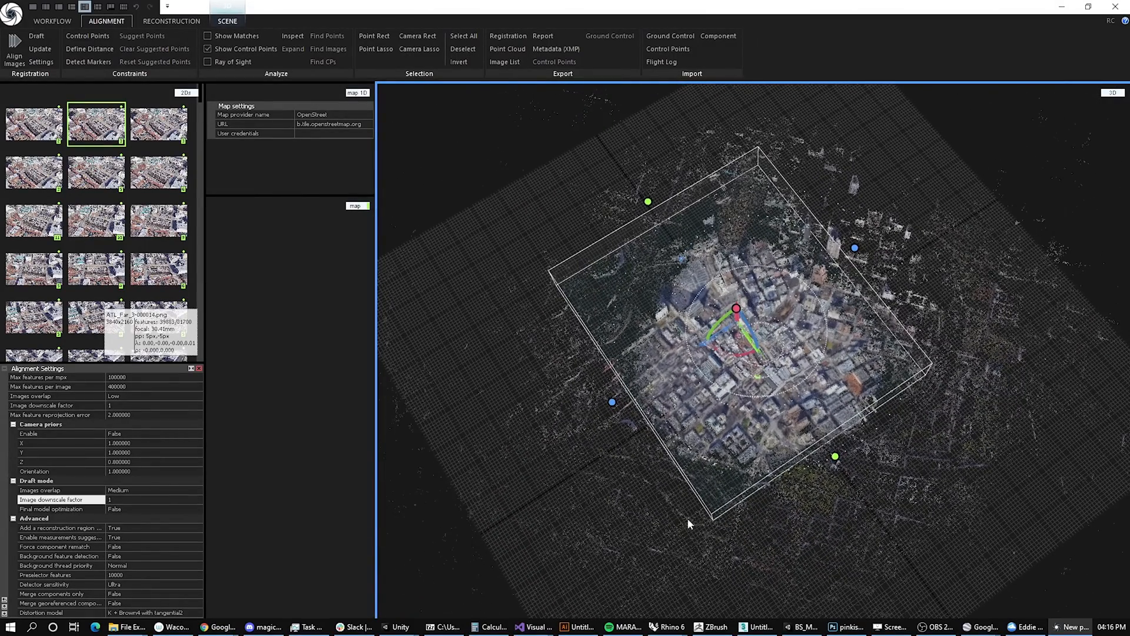
left_click_drag(648, 202, 673, 243)
left_click_drag(973, 403, 914, 395)
left_click_drag(606, 350, 612, 354)
Step: Check the dense points of the towers, plaza and parking lots inside the tightened reconstruction region
left_click_drag(751, 418, 783, 336)
scroll(783, 280, "up", 5)
left_click_drag(783, 281, 736, 309)
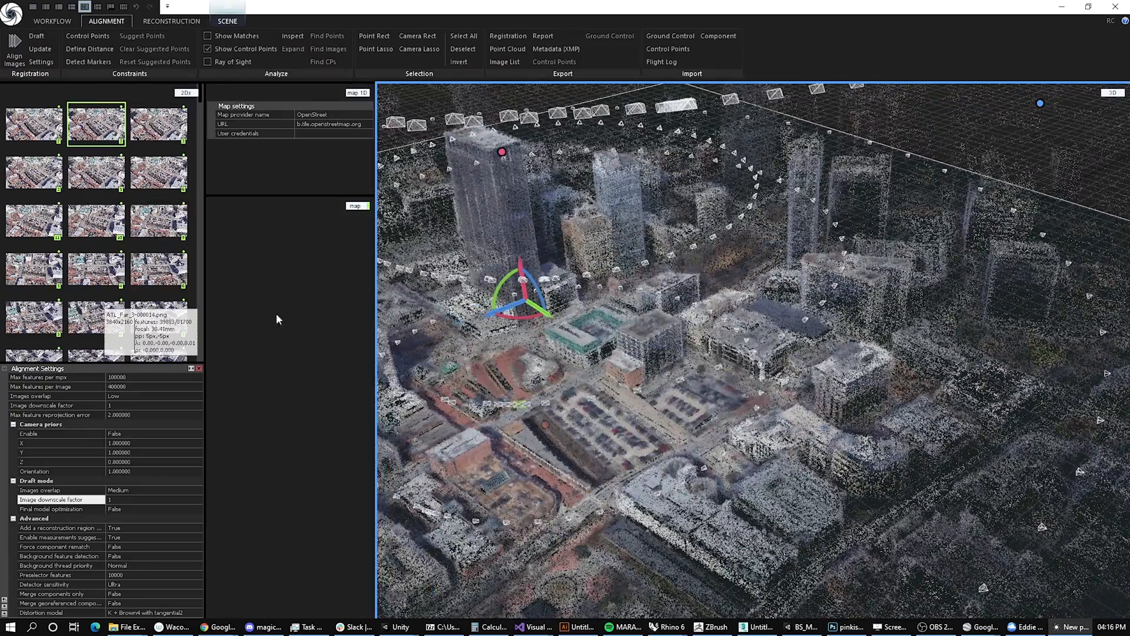
left_click_drag(530, 298, 587, 354)
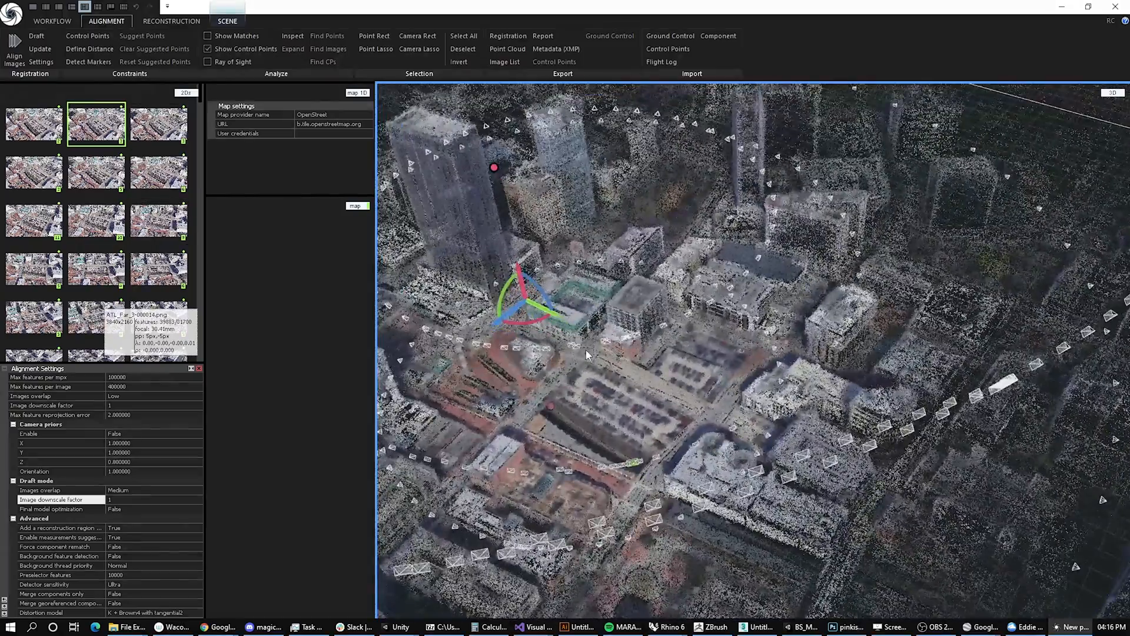
left_click_drag(627, 289, 687, 217)
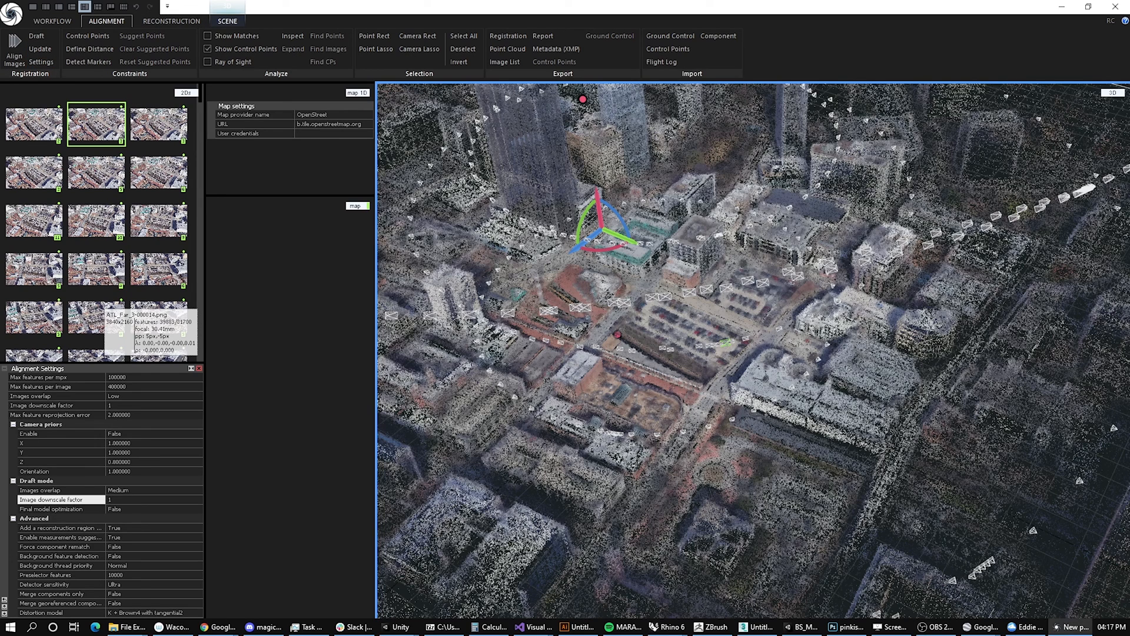
Step: Save the project as ATL in the root of the Cache (L:) drive, and return the RealityCapture window to full screen
double_click(394, 7)
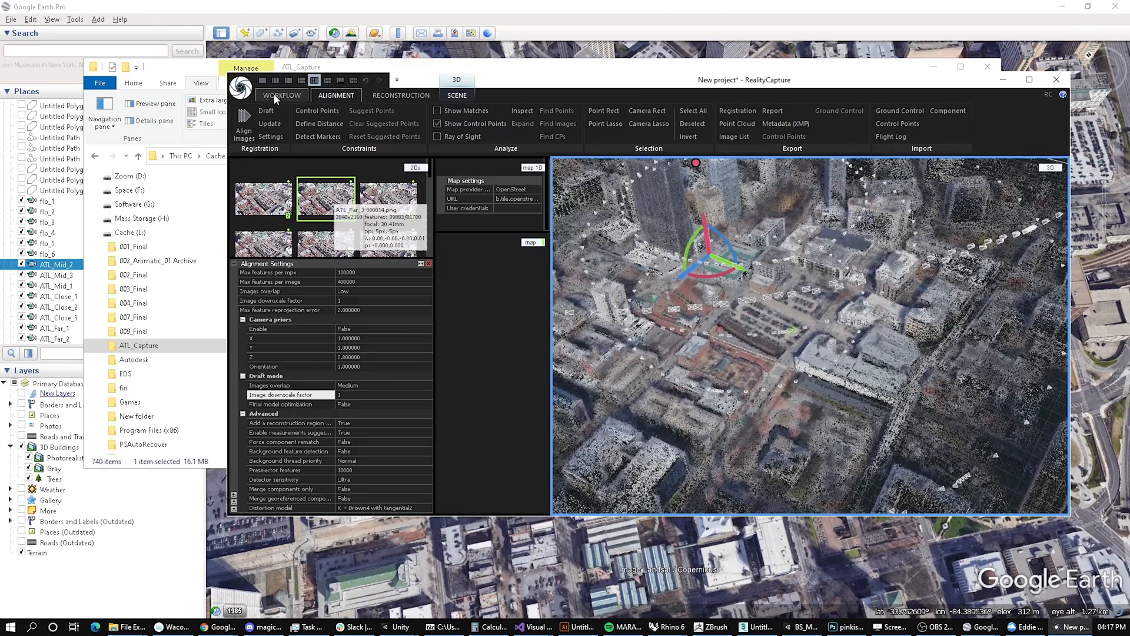
left_click(240, 87)
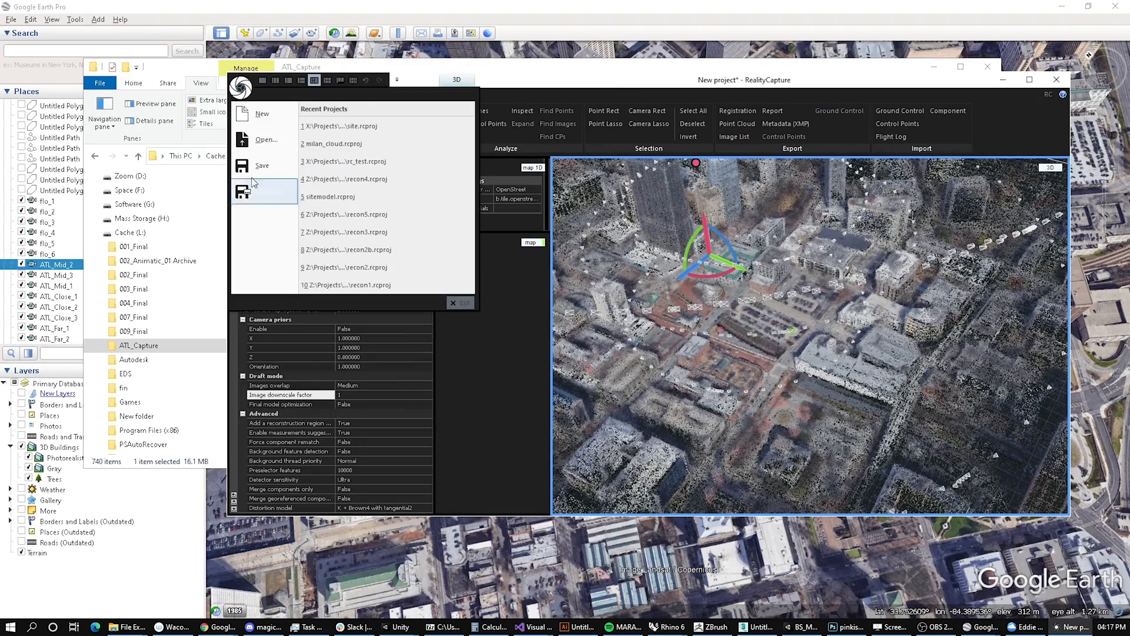
left_click(270, 189)
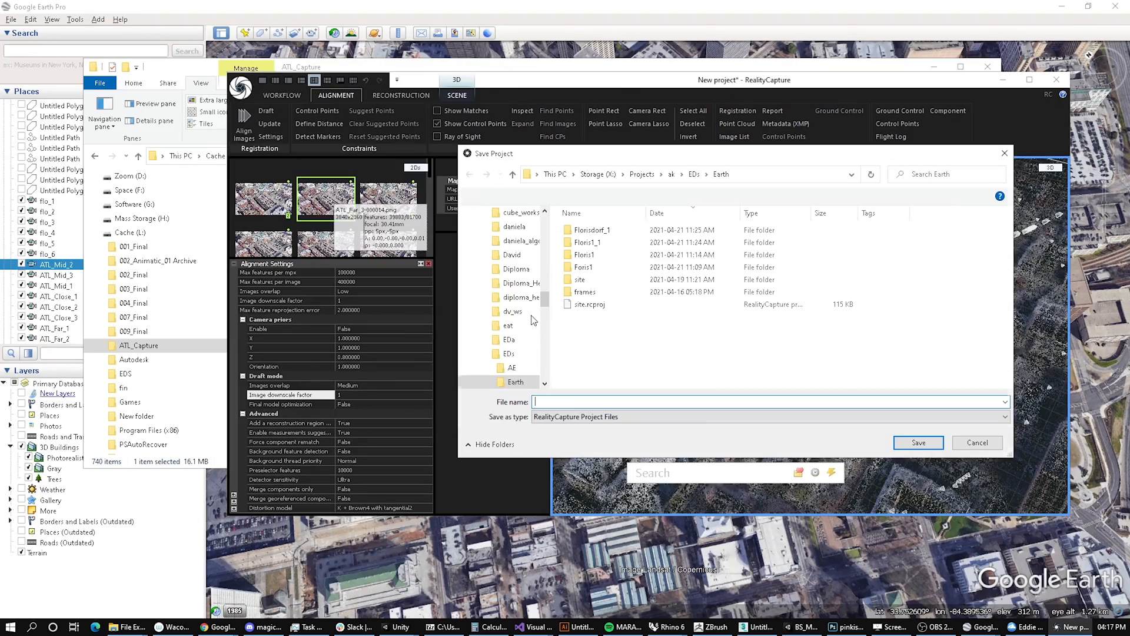
double_click(655, 365)
mouse_move(707, 383)
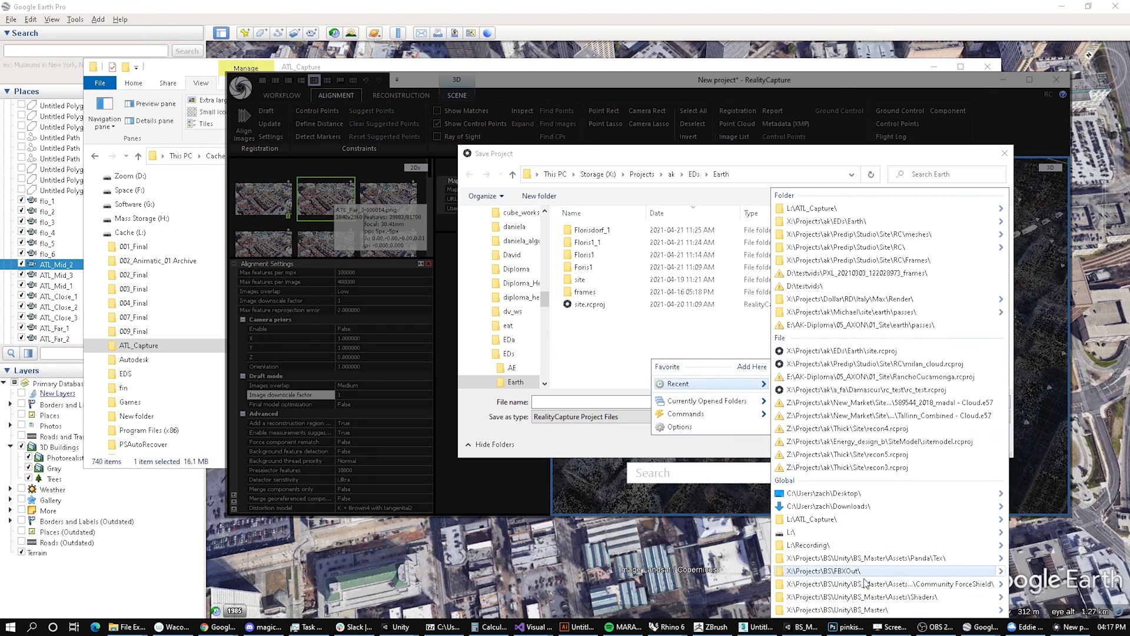
left_click(836, 519)
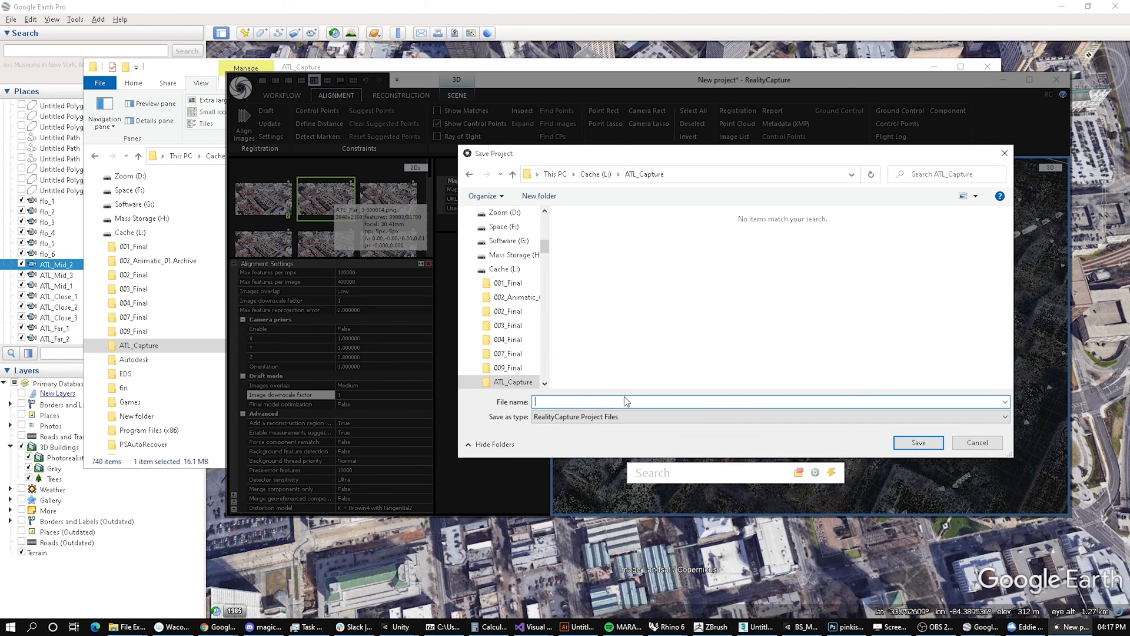
left_click(595, 174)
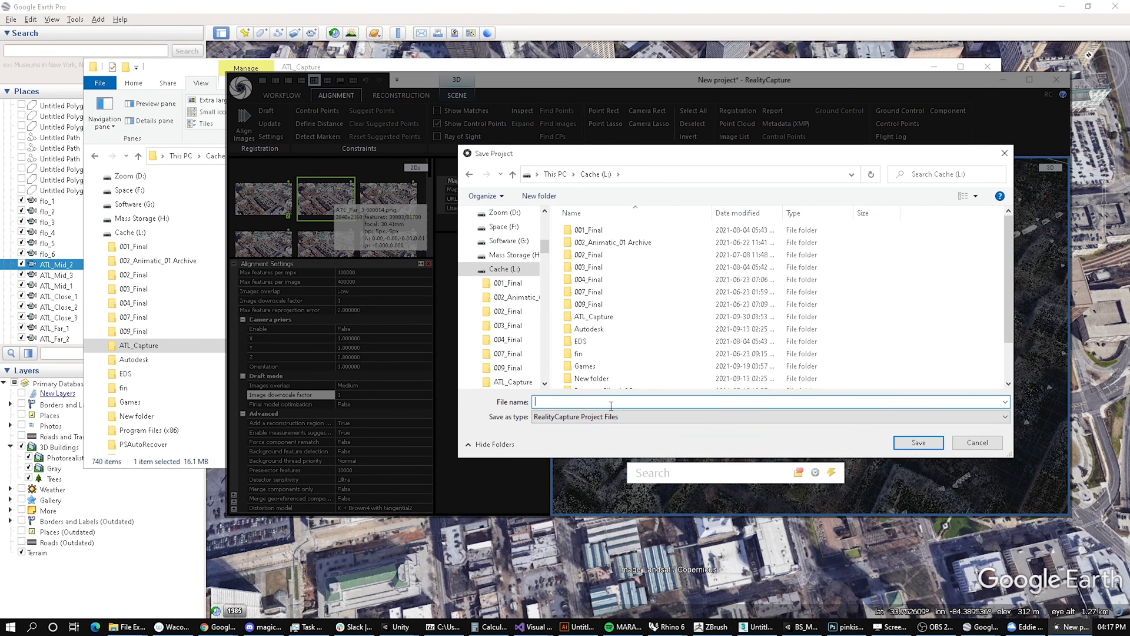
type("ATL")
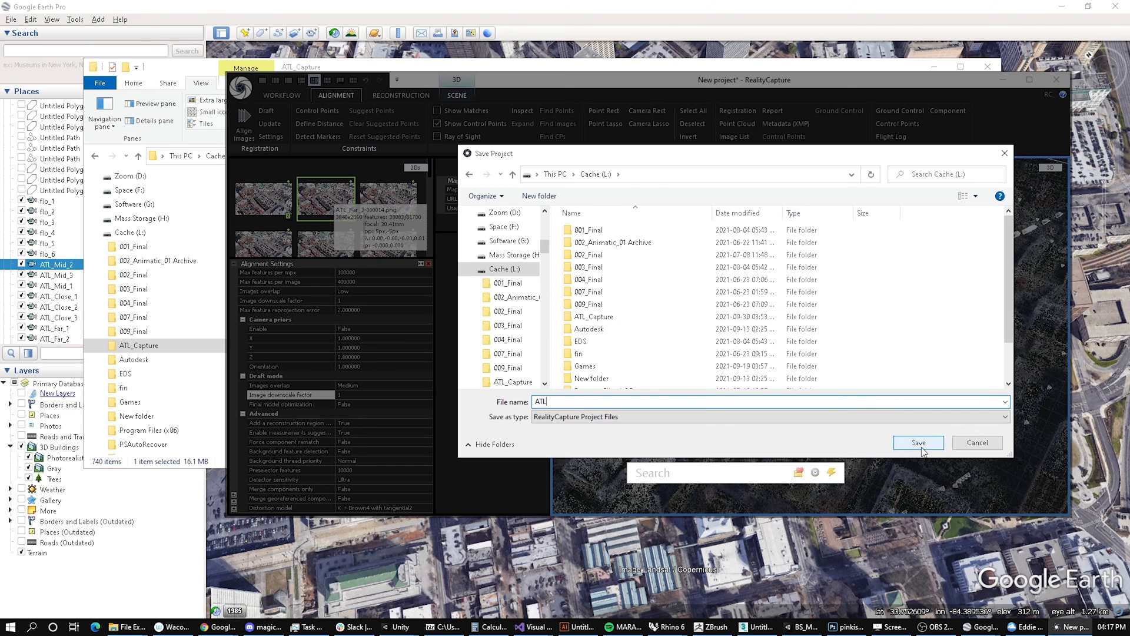
left_click(922, 450)
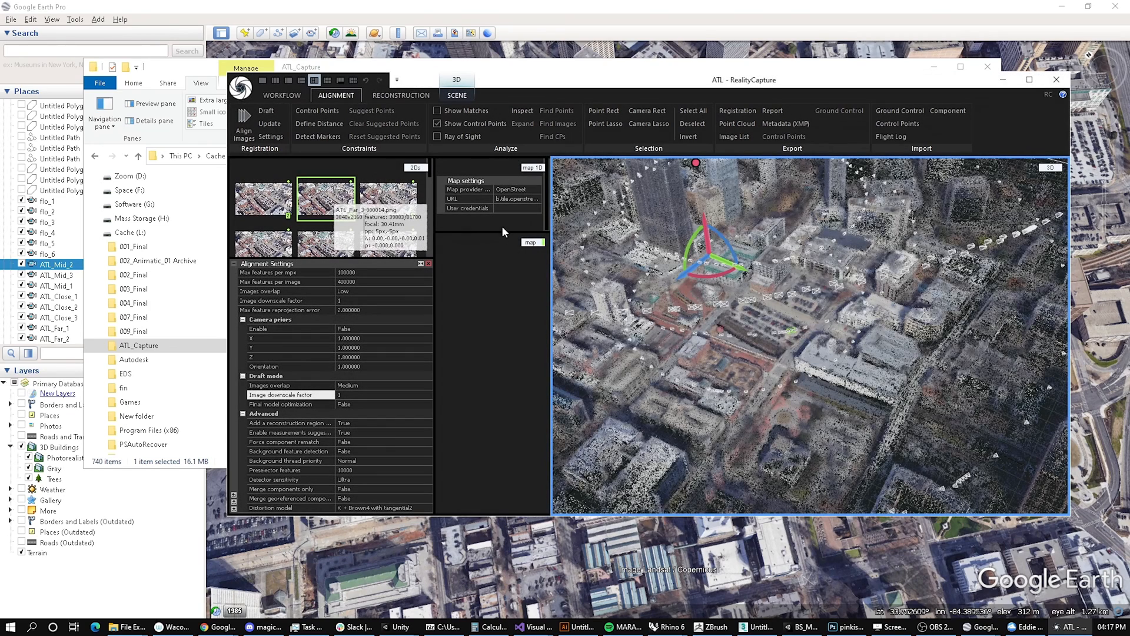
left_click(1029, 80)
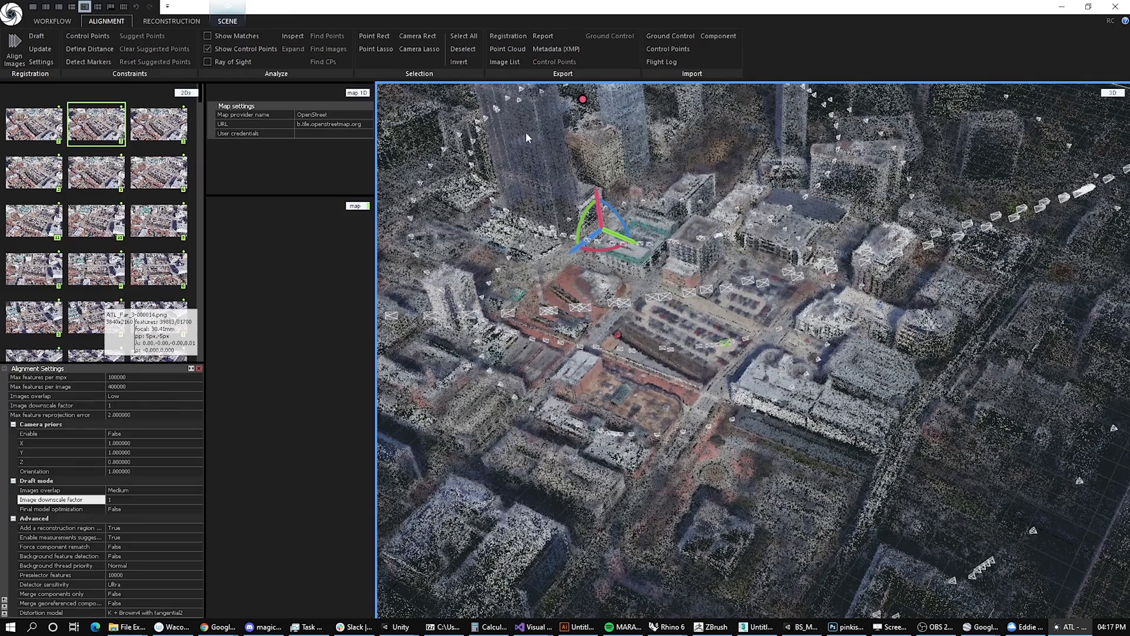
Step: Open the reconstruction settings and review the mesh calculation, normal and high model, and coloring/texturing parameters
left_click(163, 19)
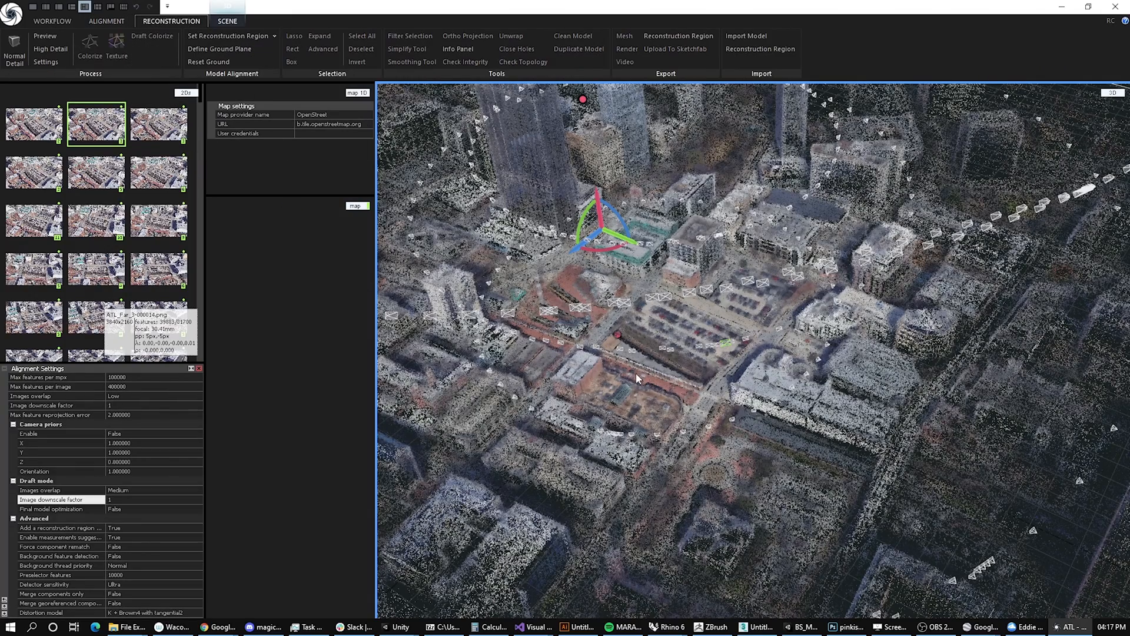
left_click_drag(621, 392, 658, 472)
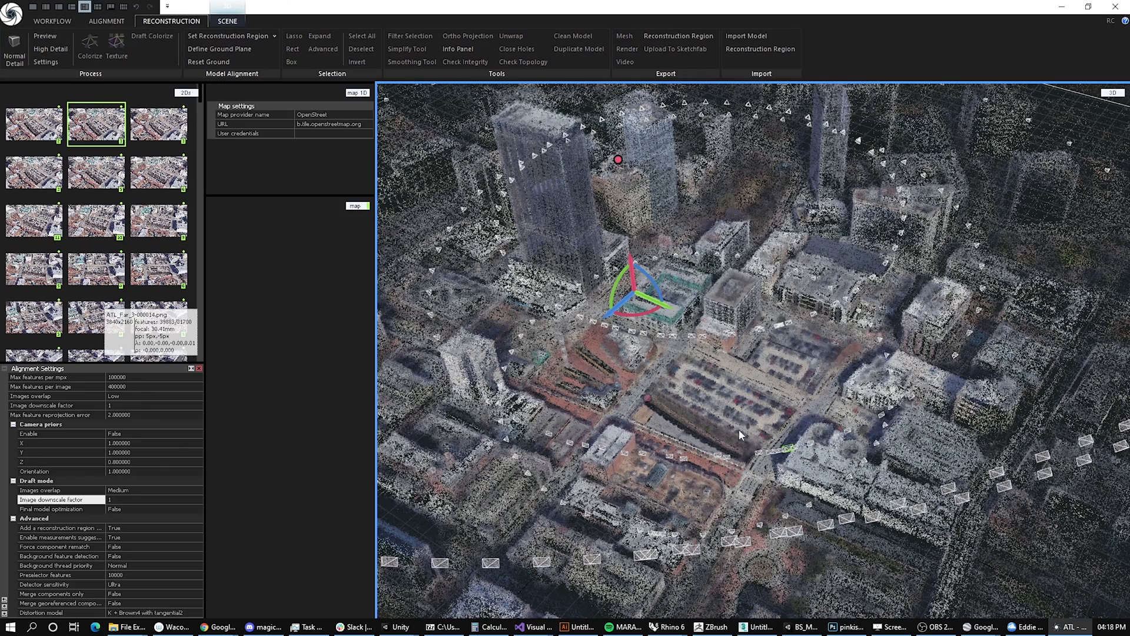
left_click_drag(739, 430, 747, 445)
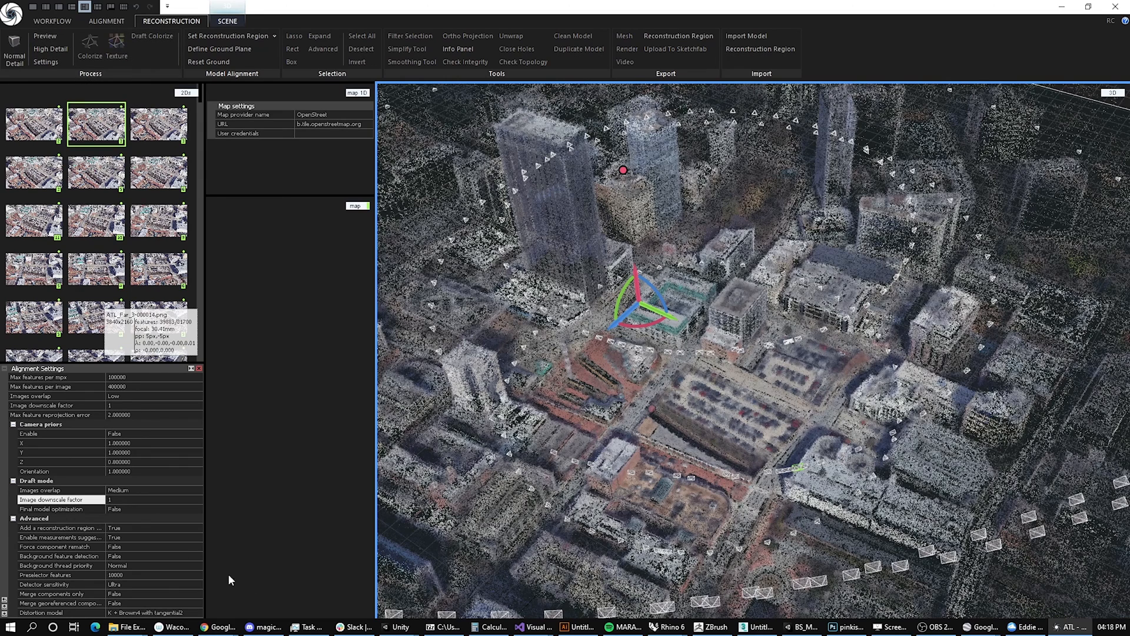
left_click(34, 64)
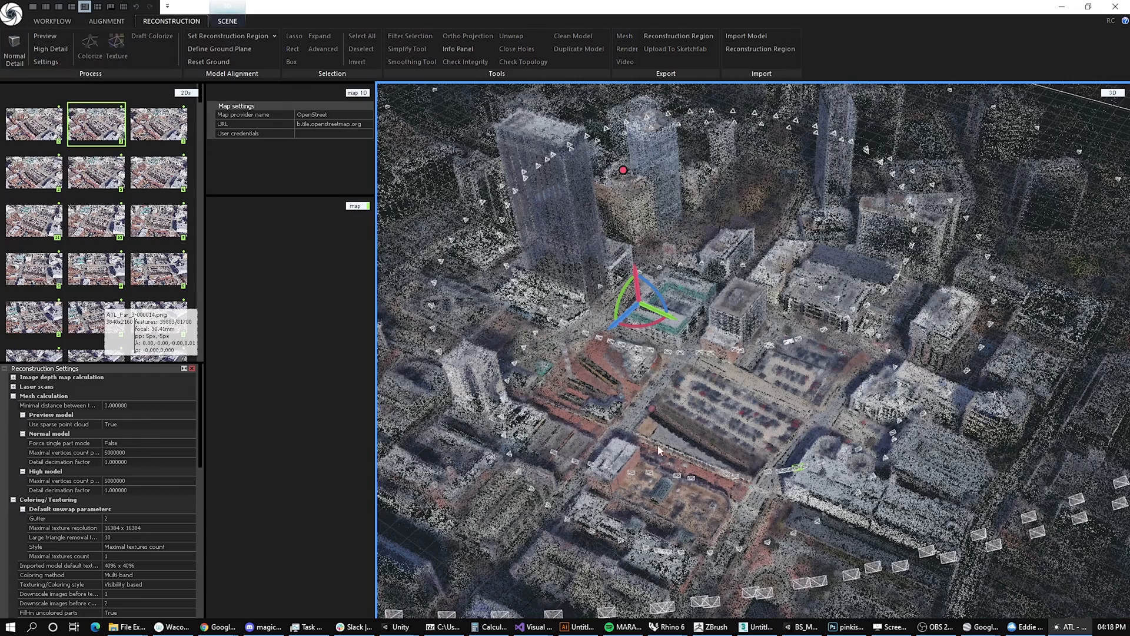
left_click_drag(657, 445, 677, 503)
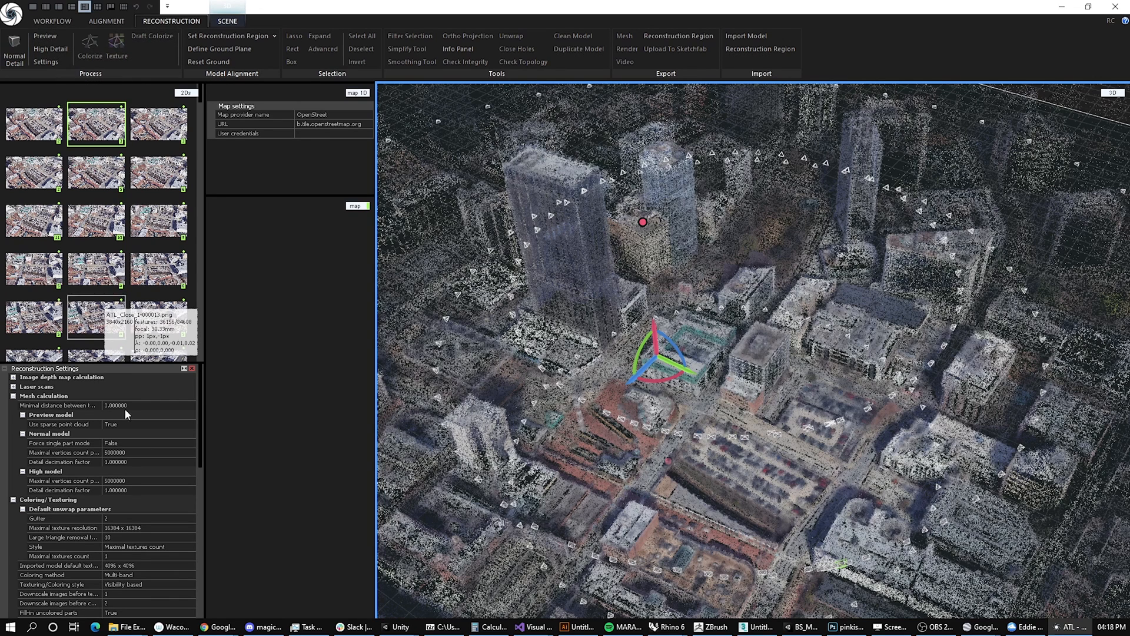
scroll(145, 448, "down", 3)
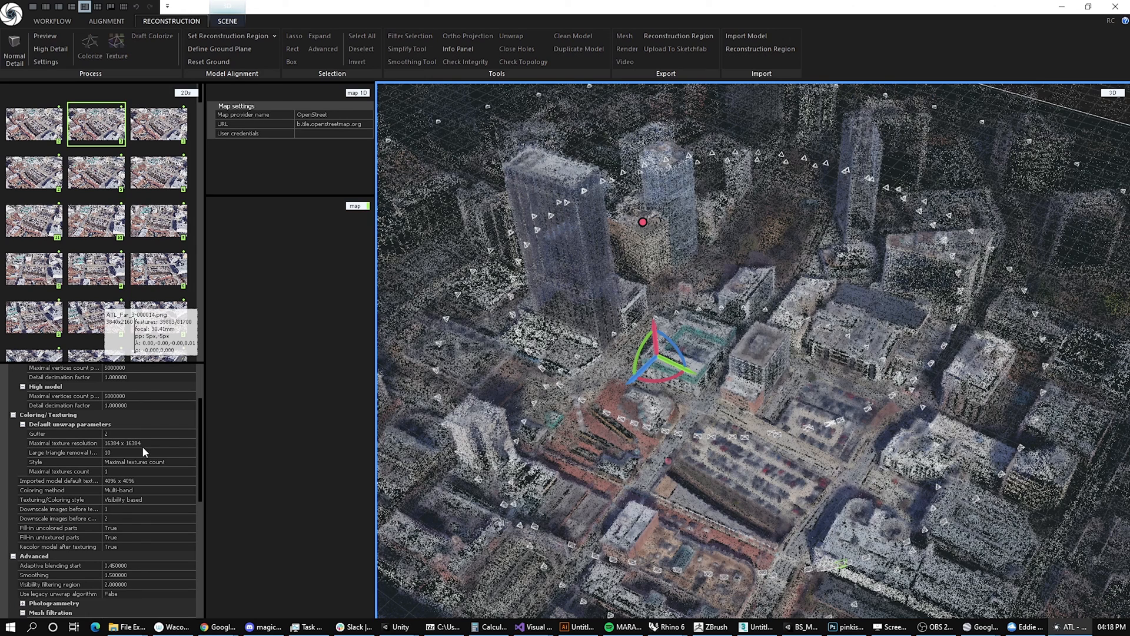
scroll(143, 446, "down", 2)
scroll(142, 465, "up", 5)
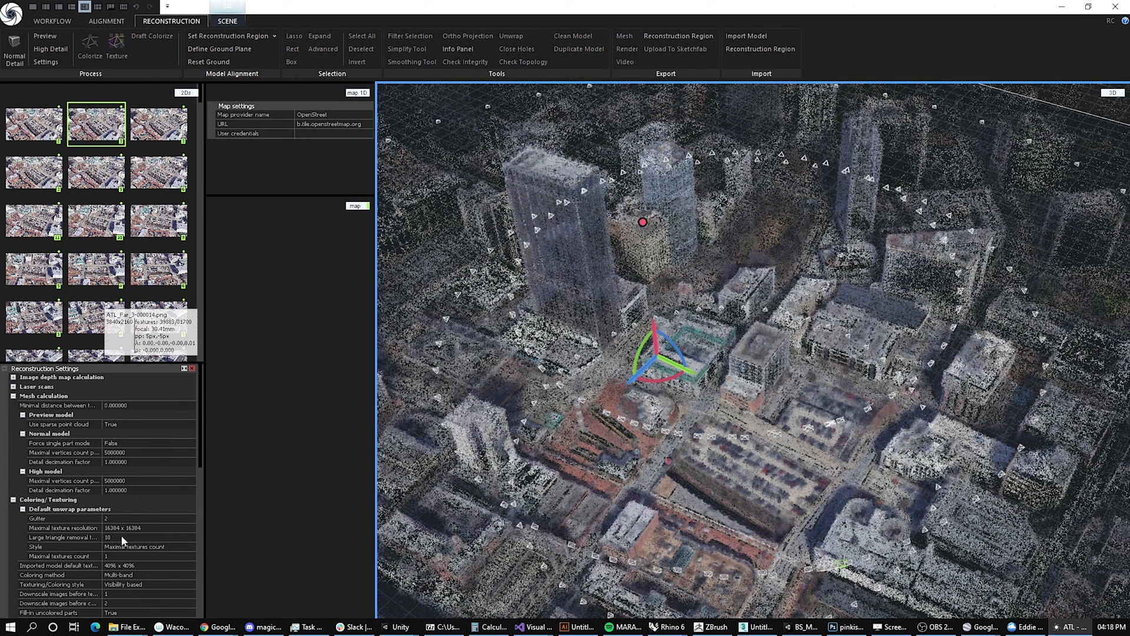
scroll(75, 541, "down", 1)
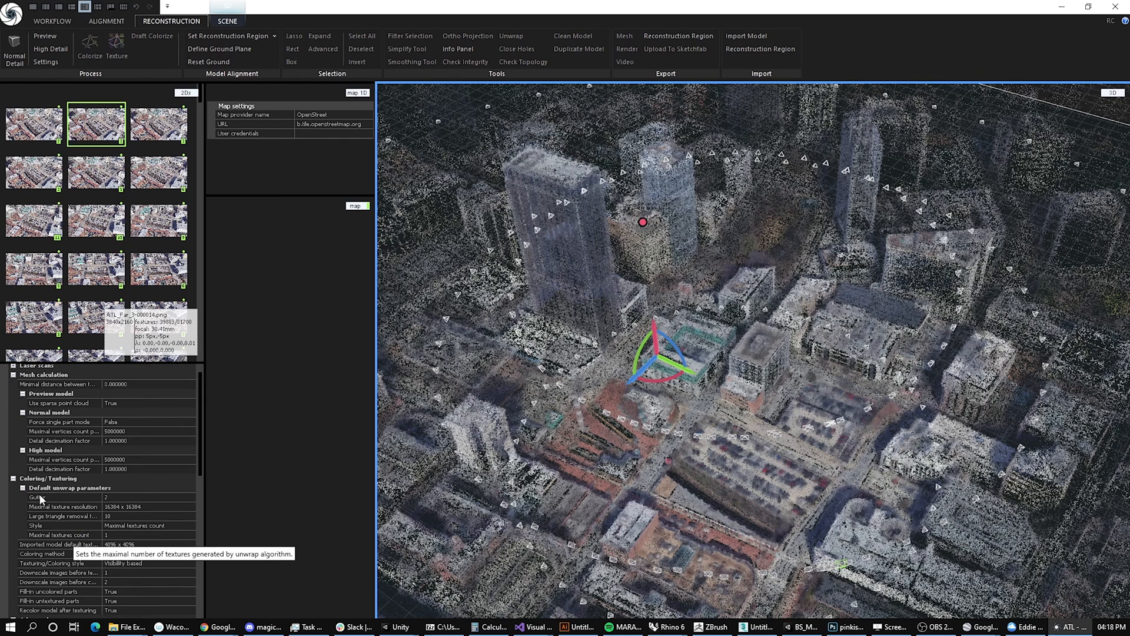
Step: Calculate the 3D model of the aligned Atlanta component in Normal Detail
scroll(136, 516, "up", 1)
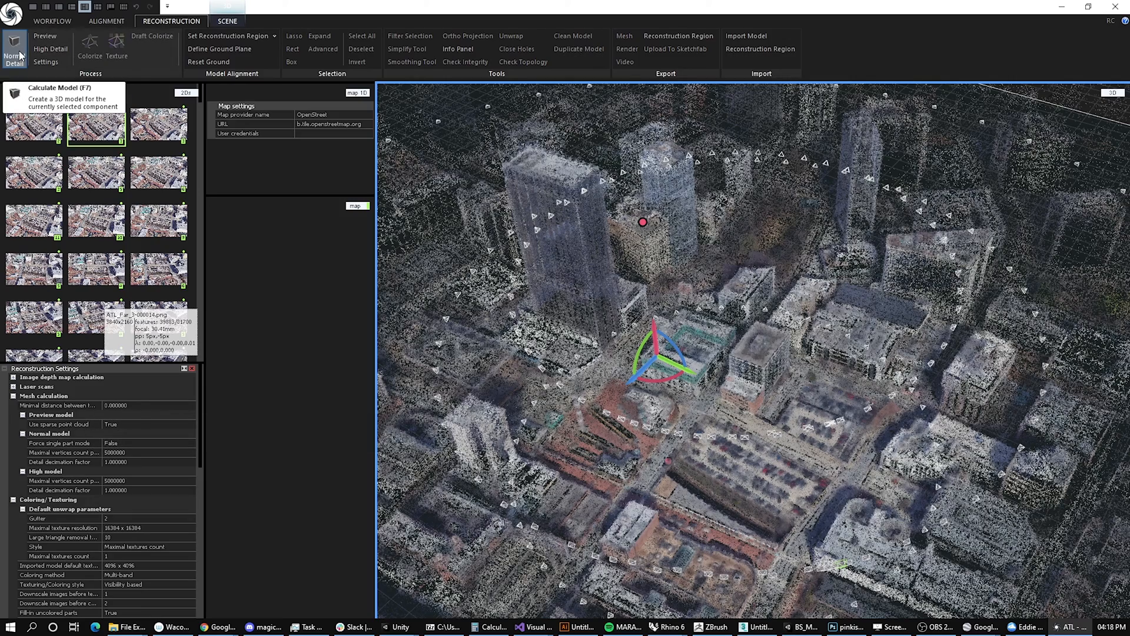
scroll(786, 314, "down", 8)
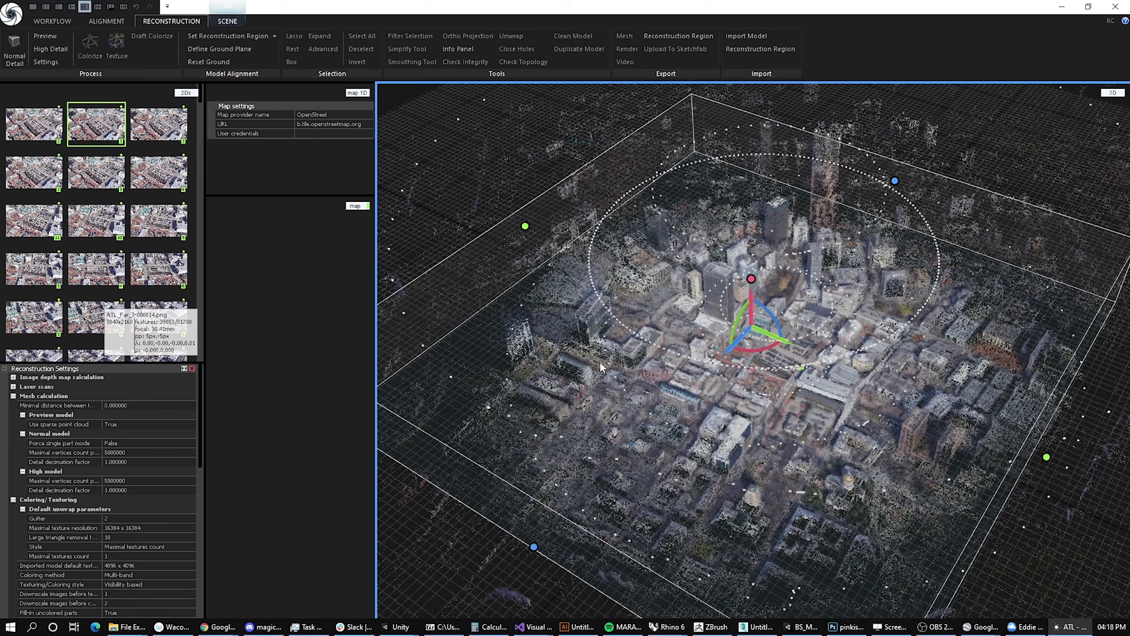
left_click(14, 59)
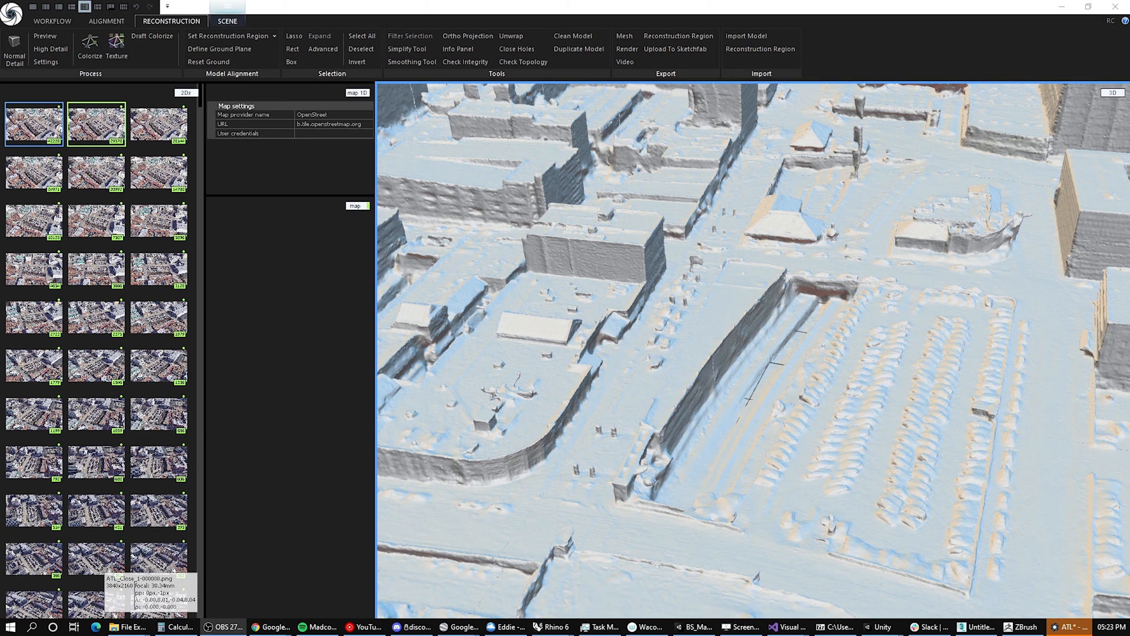
Step: Inspect the uncolored mesh around the parking lot, the trackside building and the neighboring streets
left_click(768, 246)
scroll(736, 287, "down", 4)
scroll(736, 288, "up", 5)
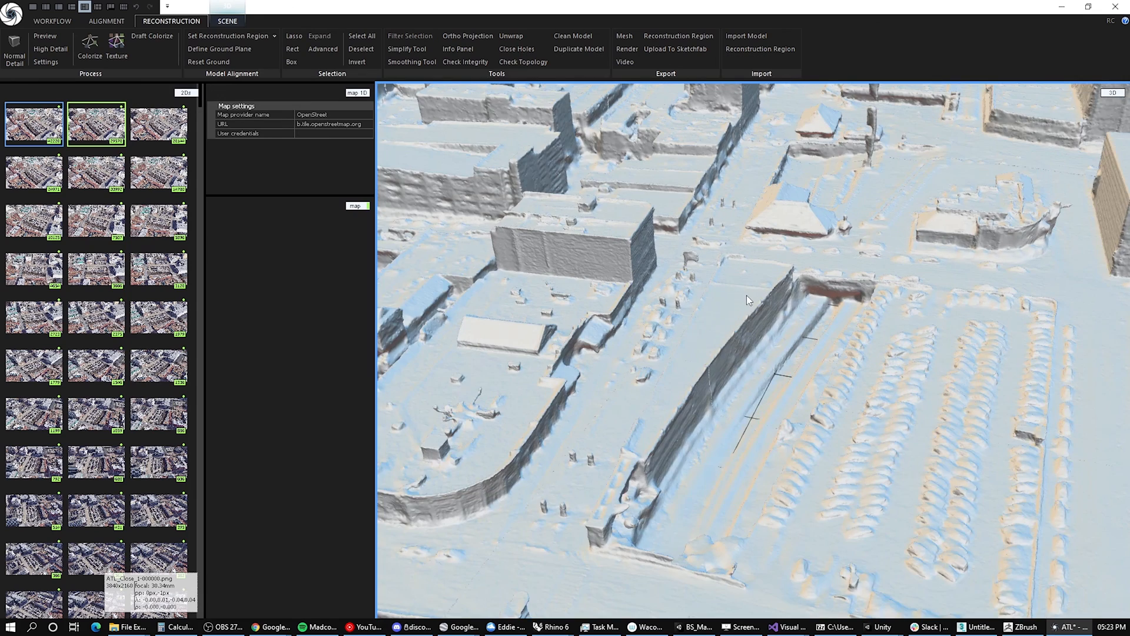
left_click_drag(747, 295, 602, 319)
right_click_drag(602, 320, 640, 305)
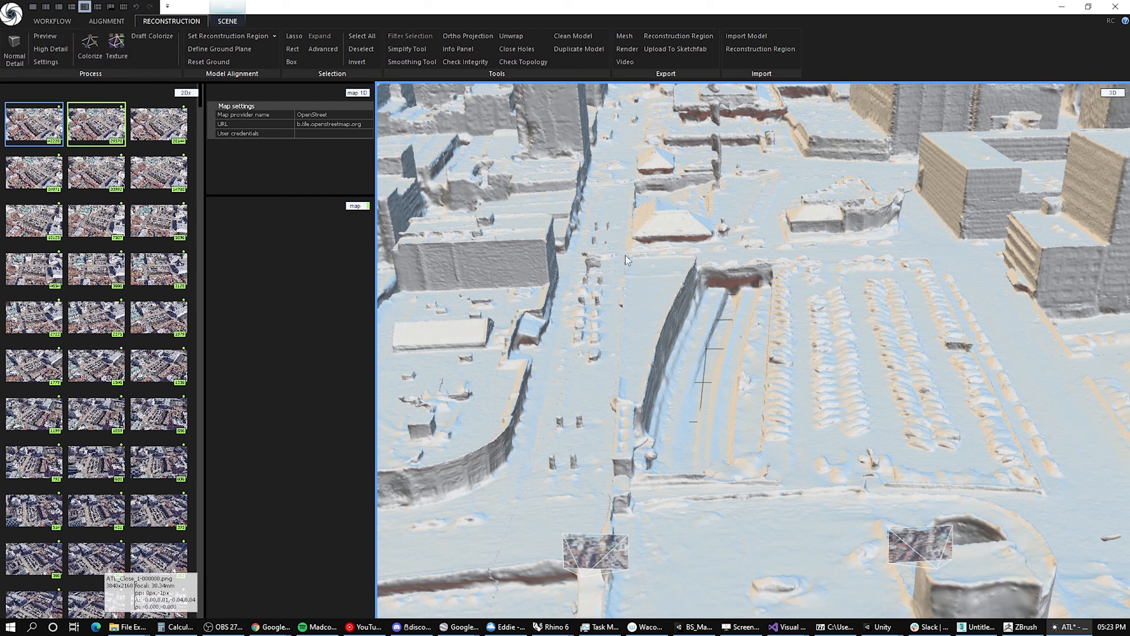
right_click_drag(625, 254, 580, 250)
Step: Open the reconstruction settings and colorize the calculated mesh of downtown Atlanta
left_click(54, 61)
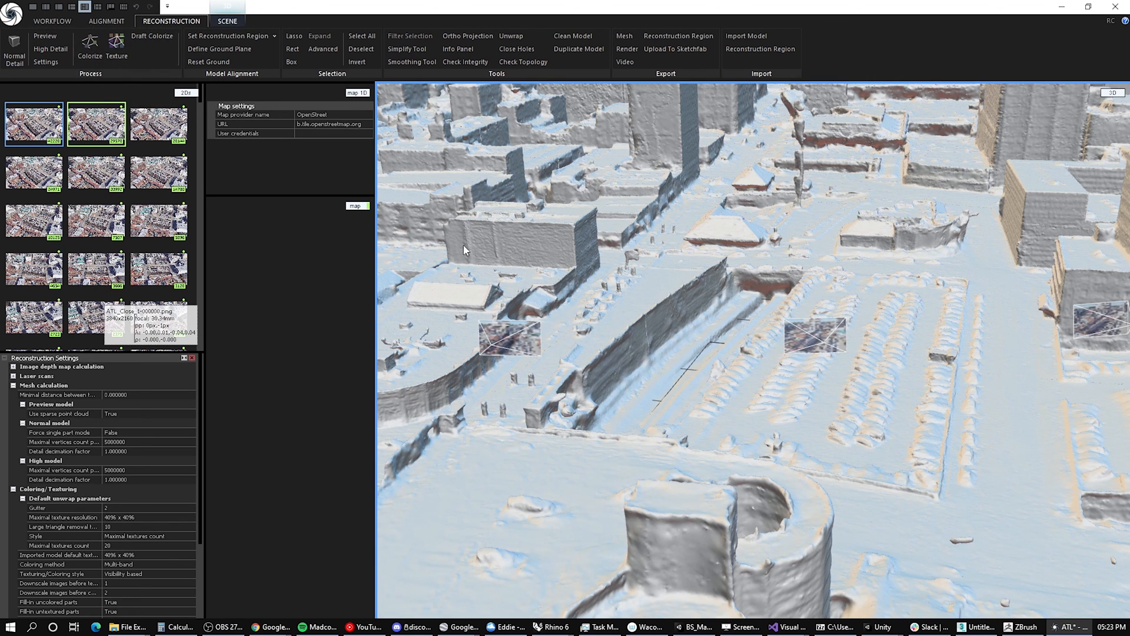
scroll(641, 321, "up", 3)
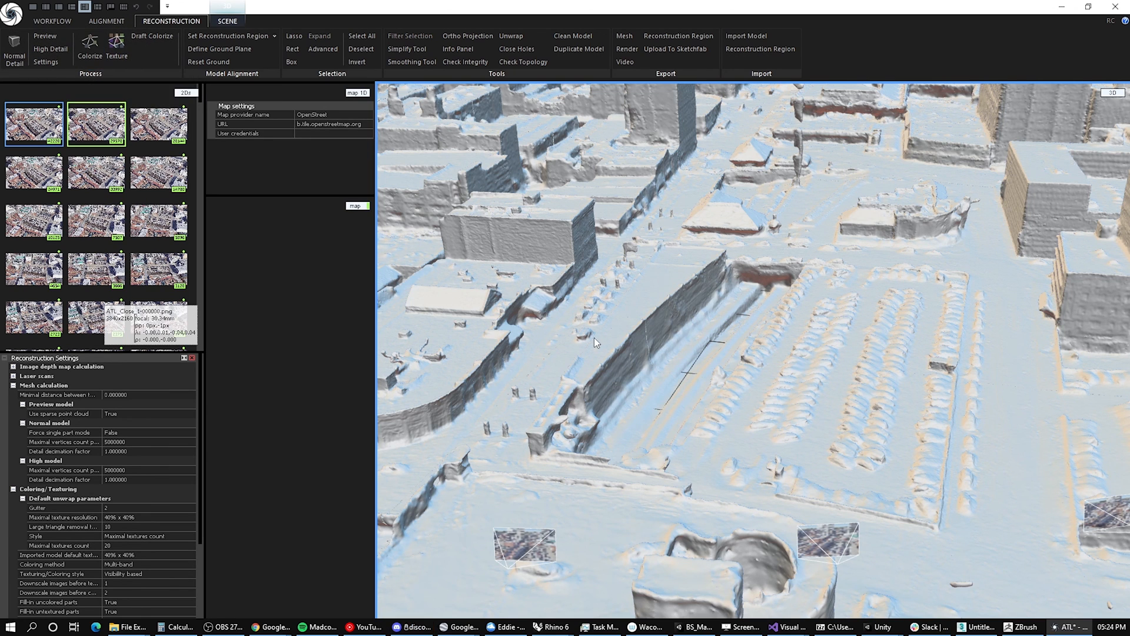
right_click_drag(719, 275, 666, 289)
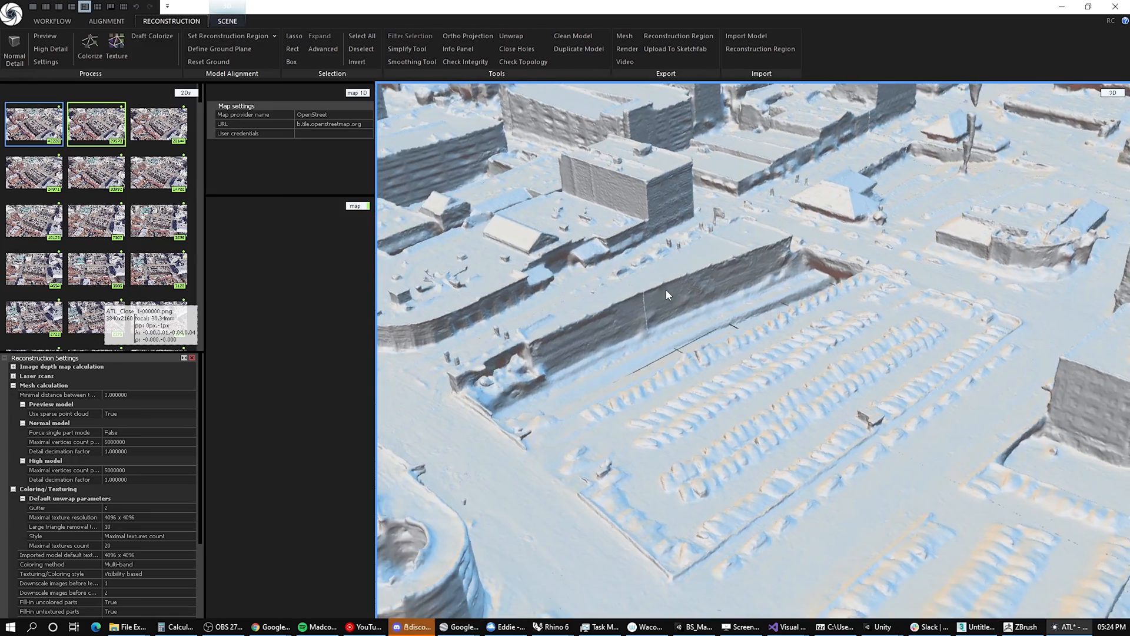
left_click(90, 44)
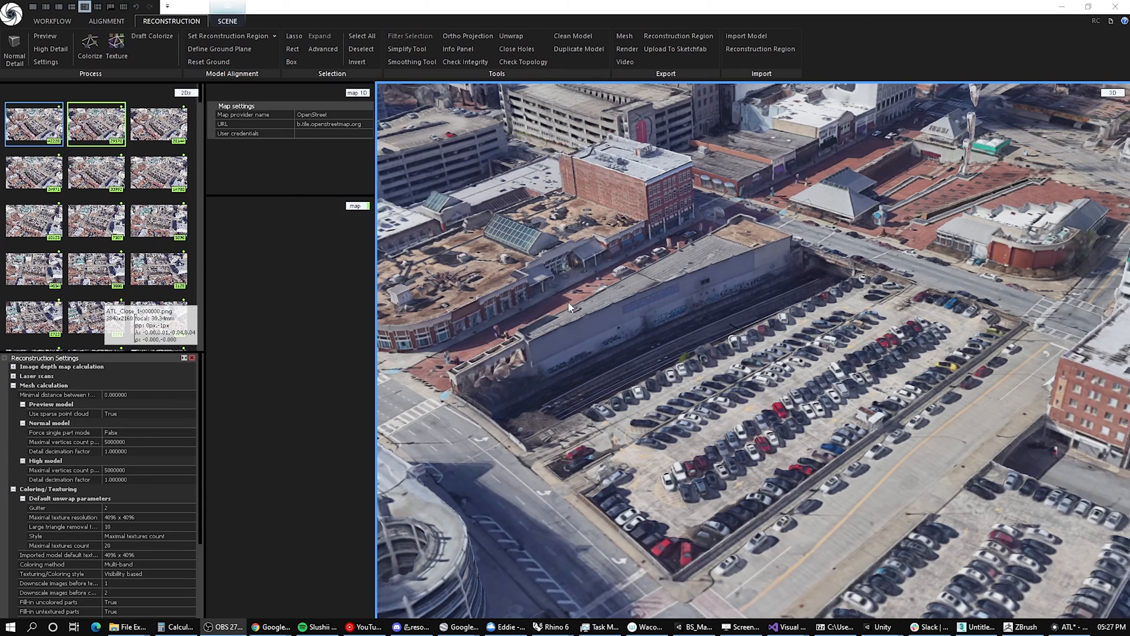
Step: Check the colorized trackside building and parking lot up close, and look through the coloring/texturing parameters
scroll(712, 291, "down", 2)
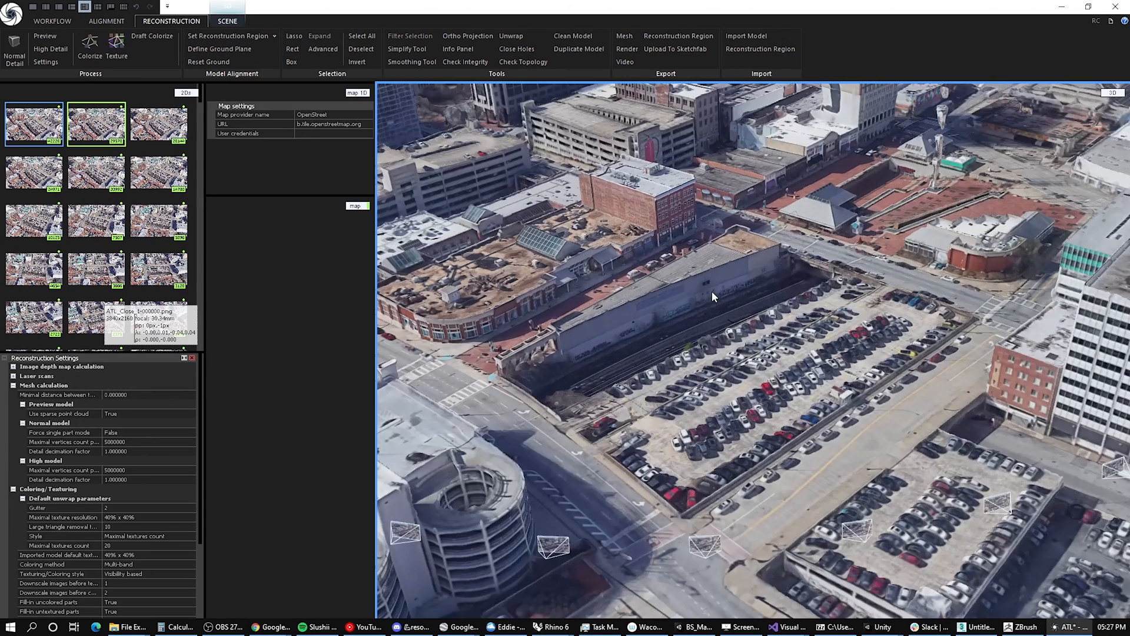
scroll(694, 355, "up", 5)
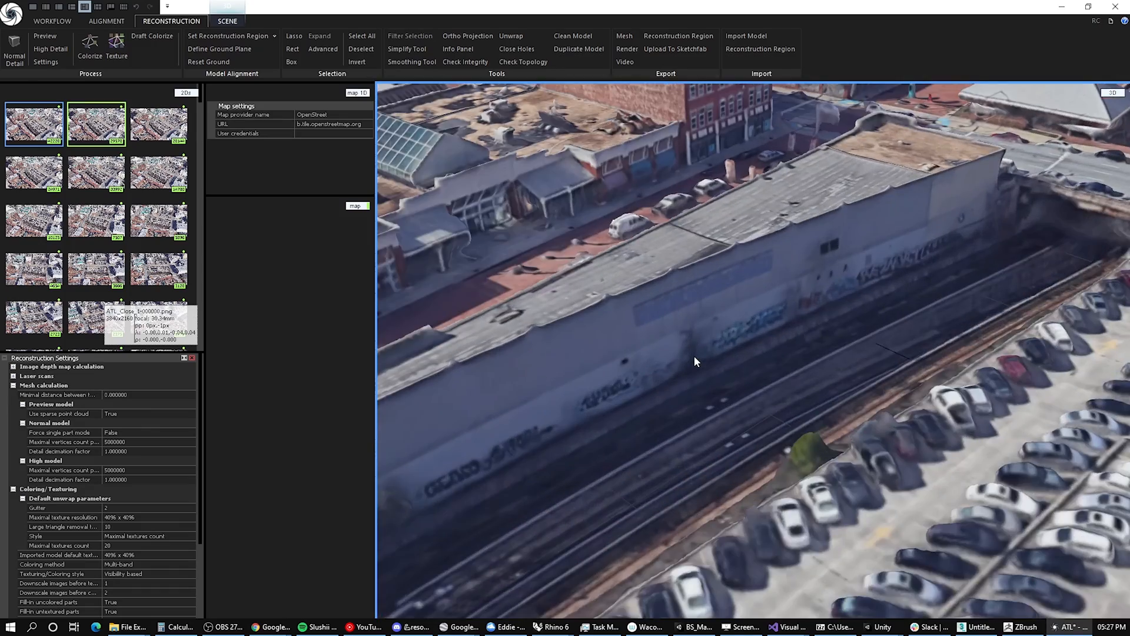
right_click_drag(694, 356, 764, 328)
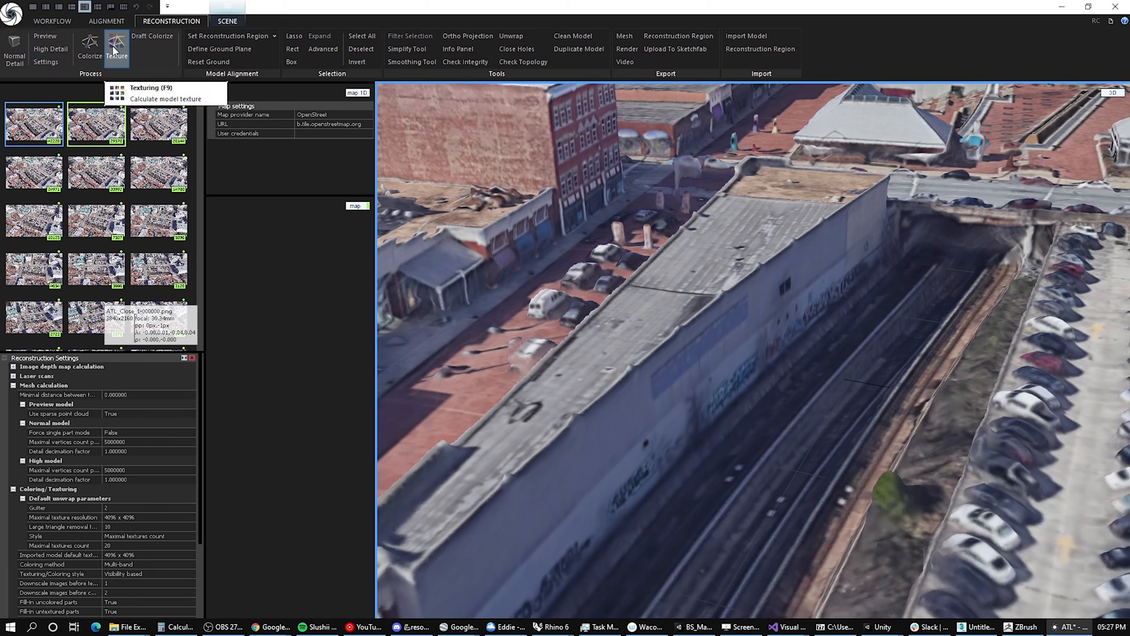
scroll(86, 445, "down", 1)
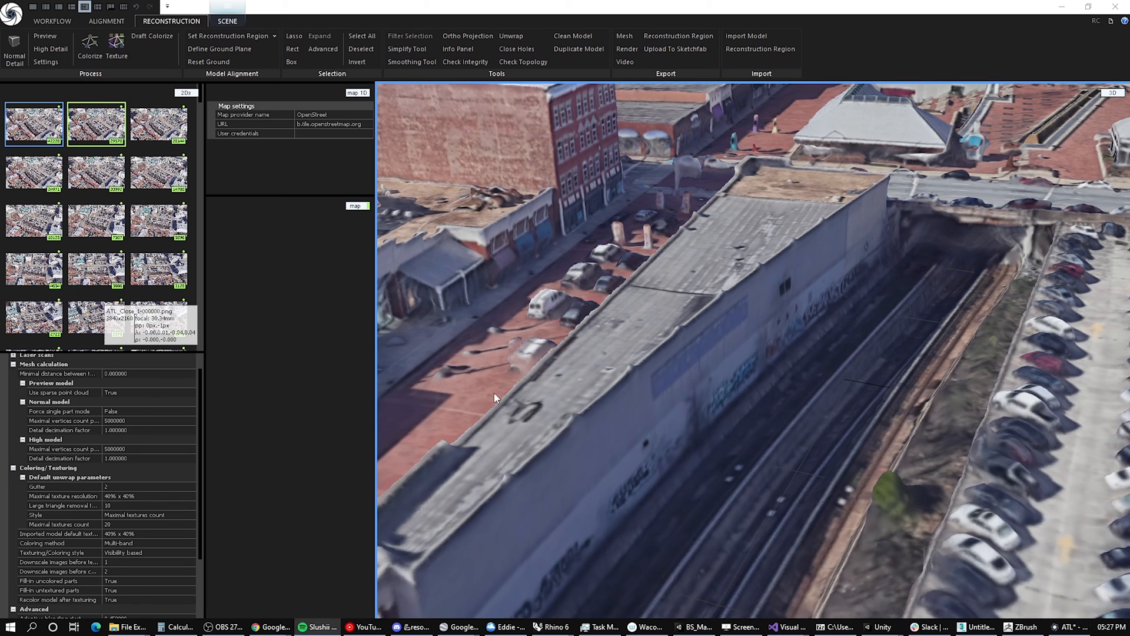
scroll(123, 510, "down", 2)
scroll(116, 475, "up", 2)
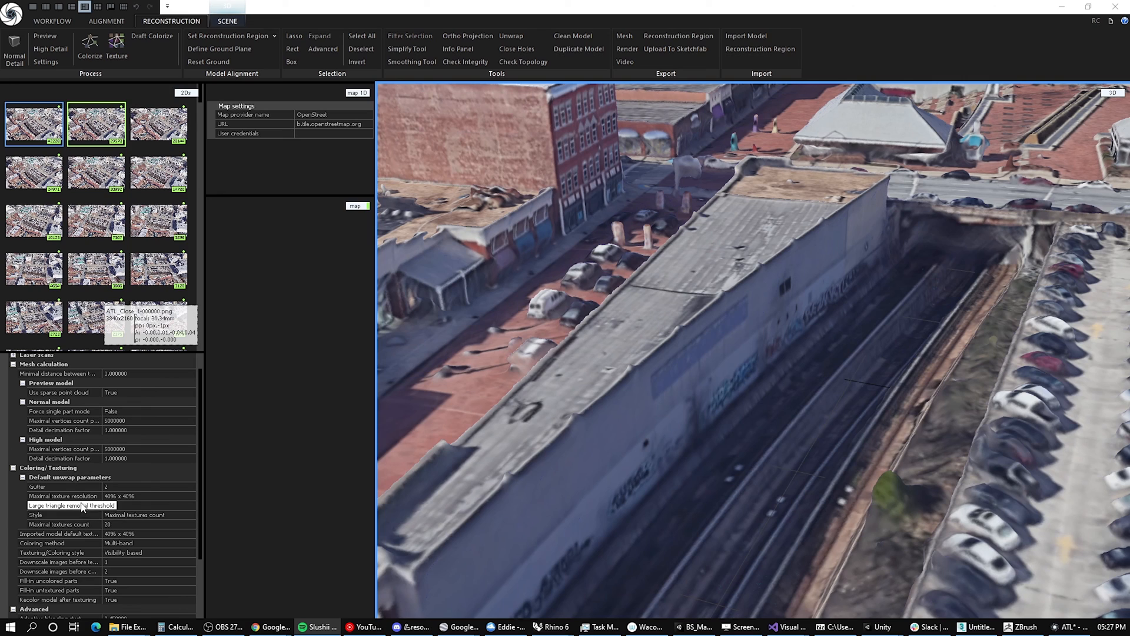
Step: Try a maximal texture resolution of 16384 x 16384, and return it to 4096 x 4096
left_click(145, 497)
left_click(192, 496)
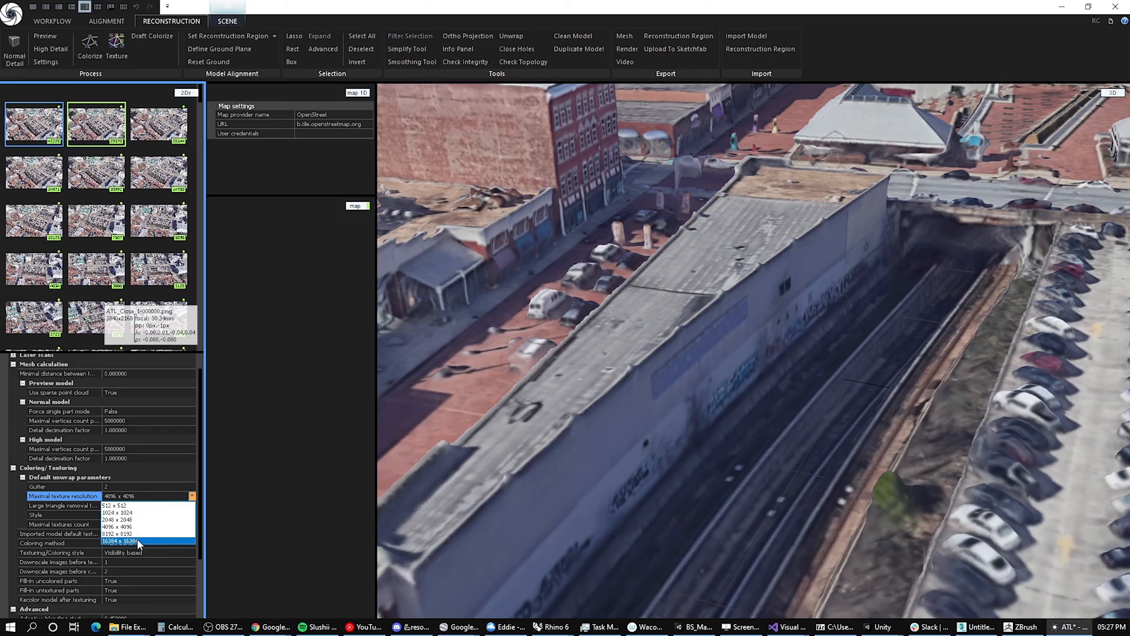
left_click(143, 516)
scroll(793, 374, "down", 10)
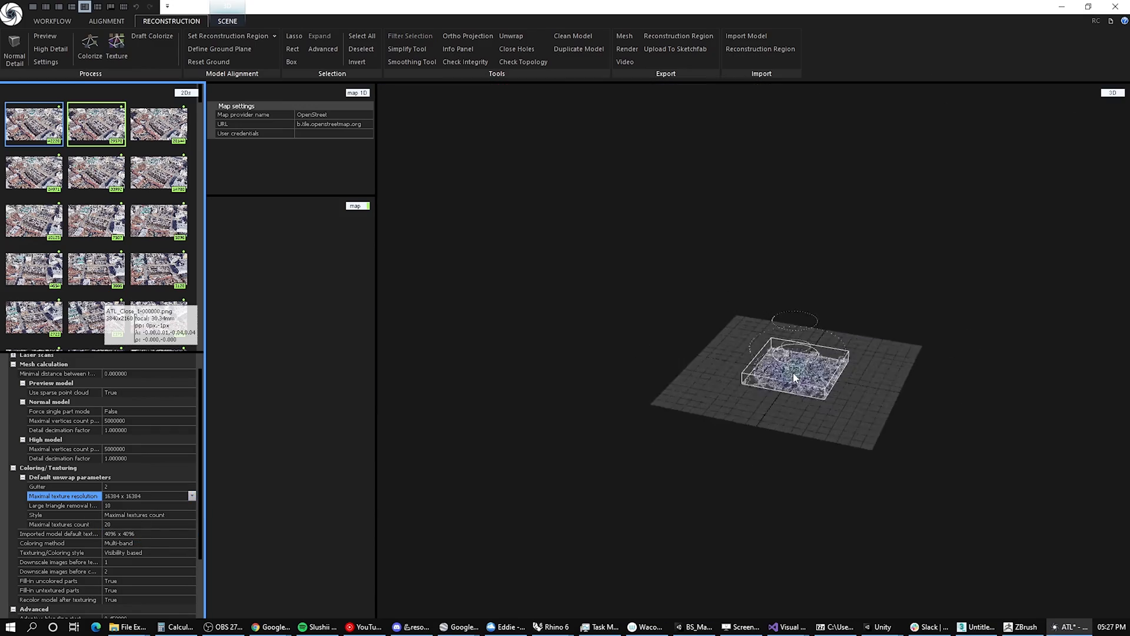
scroll(793, 373, "up", 7)
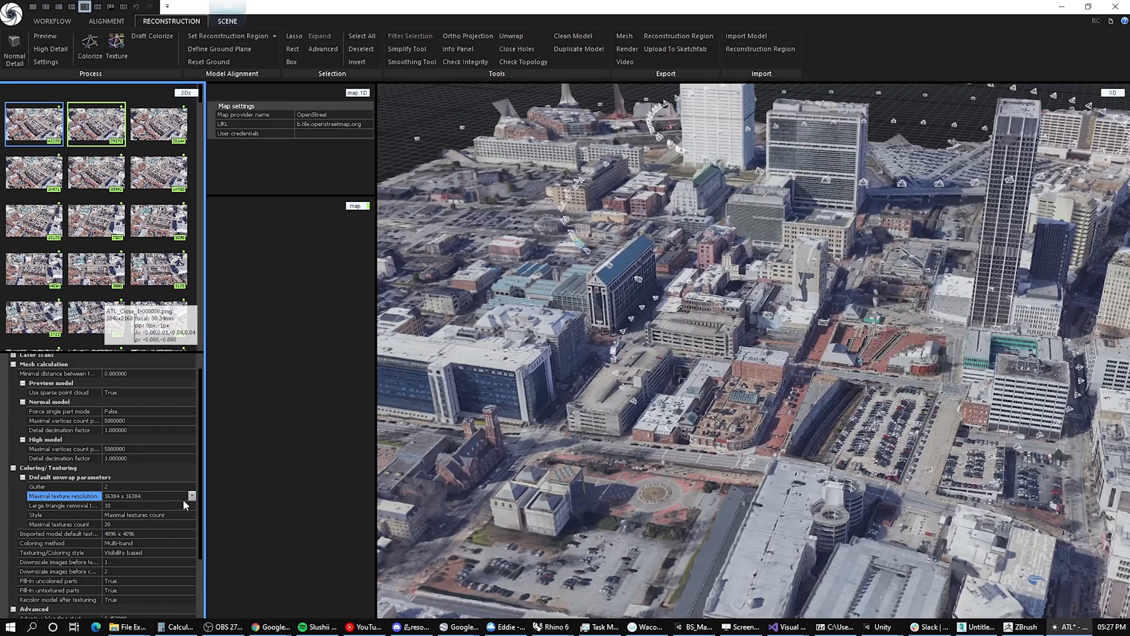
scroll(182, 499, "up", 2)
left_click(192, 517)
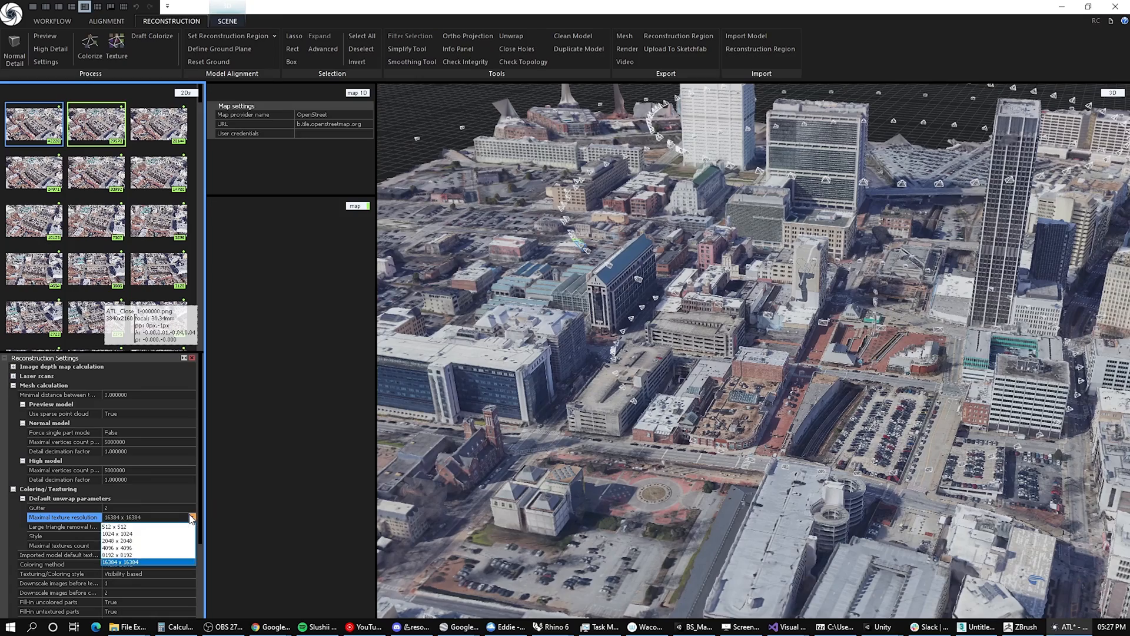
left_click(117, 548)
Step: Examine the colorized model from the downtown blocks down to the graffiti-covered wall beside the tracks
scroll(846, 370, "up", 2)
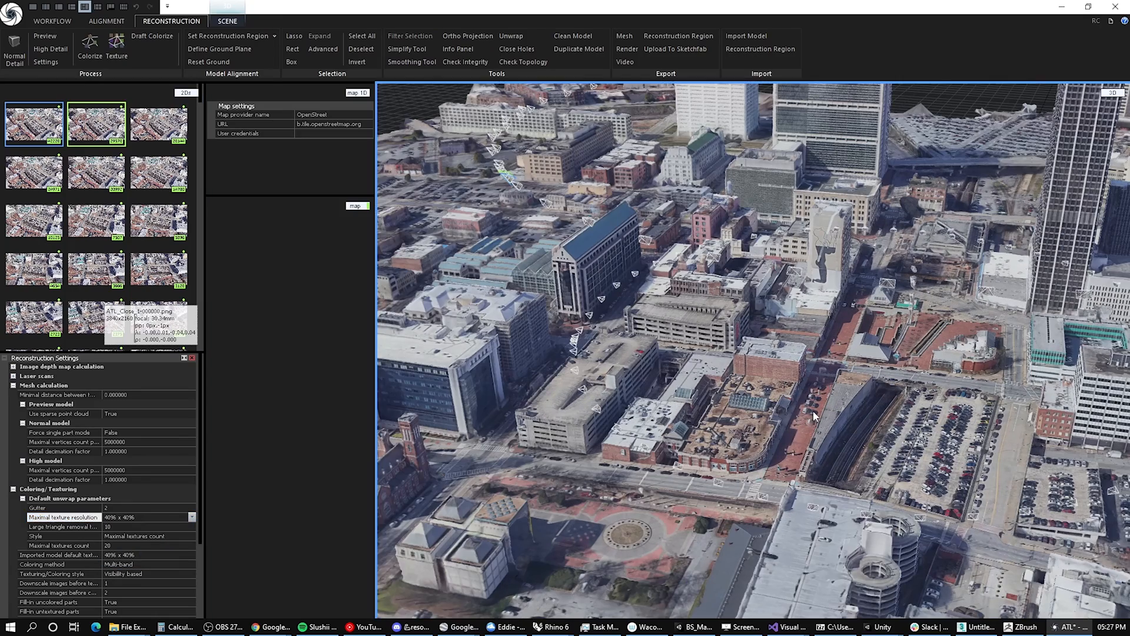
right_click_drag(812, 411, 782, 402)
scroll(762, 418, "up", 1)
scroll(783, 403, "up", 3)
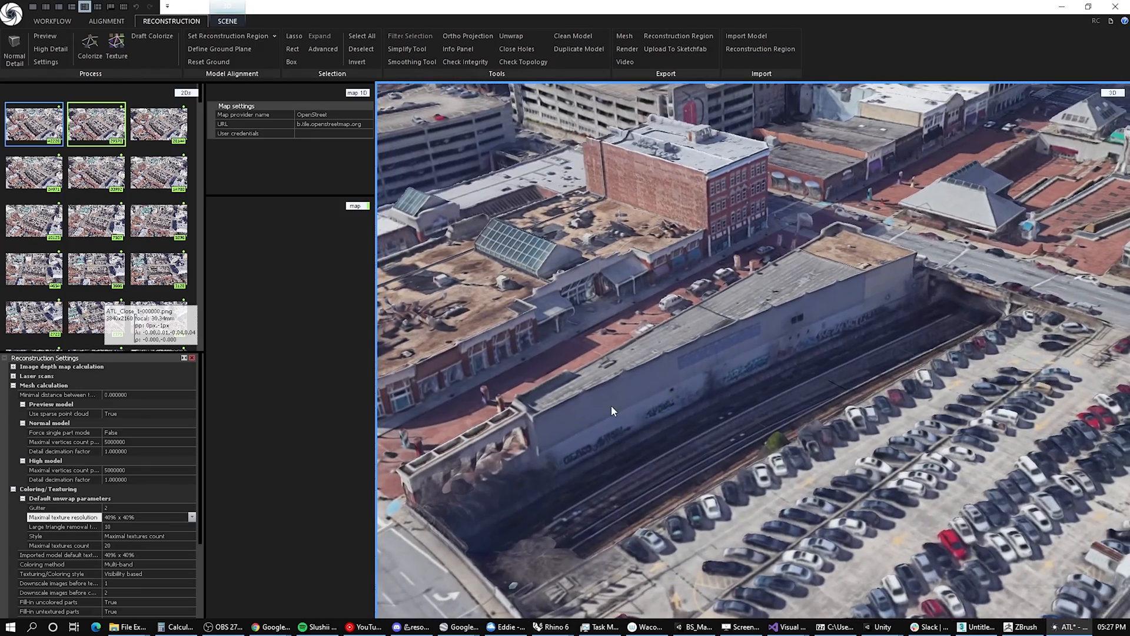
right_click_drag(611, 406, 656, 424)
Step: Set the maximal textures count to 10 in the default unwrap parameters, keeping the 4096 x 4096 resolution
left_click(113, 545)
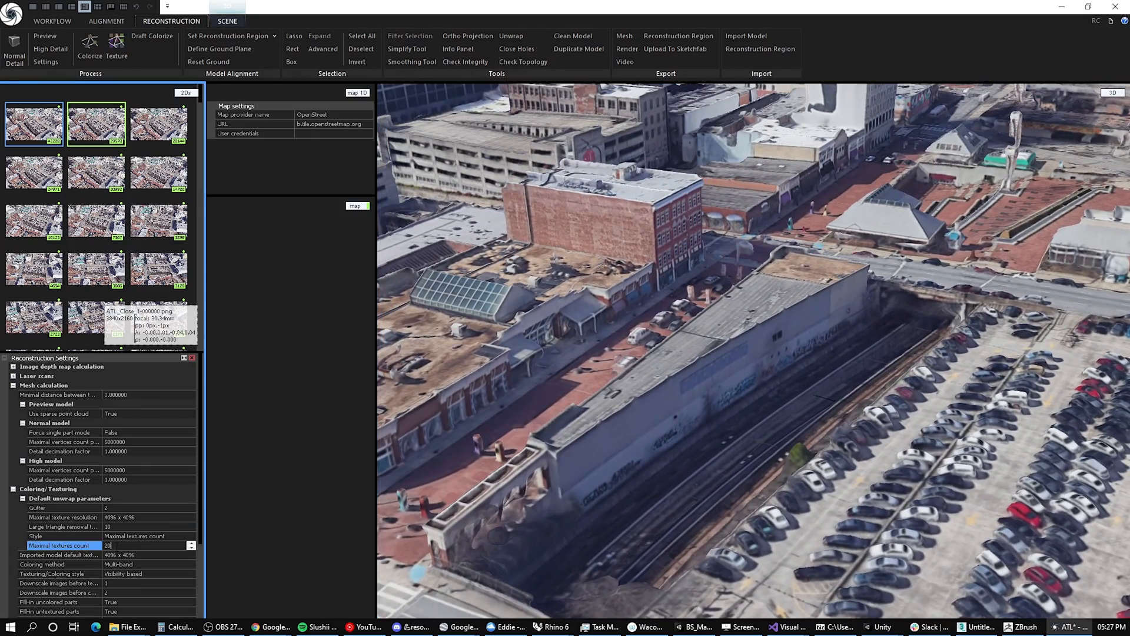
double_click(116, 545)
left_click(111, 517)
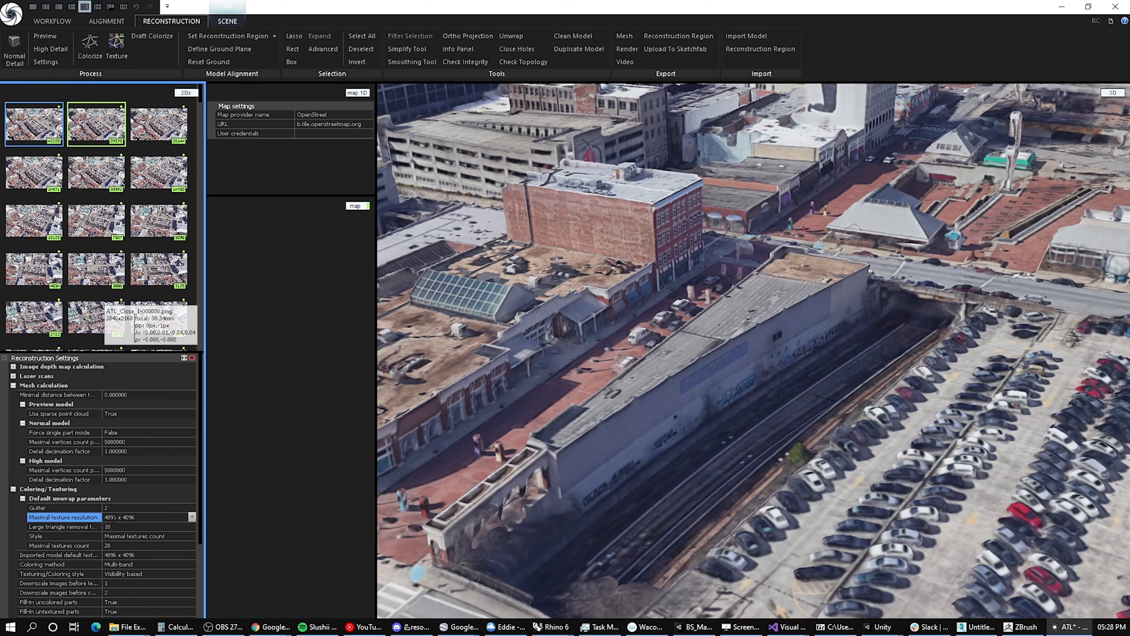
left_click(148, 518)
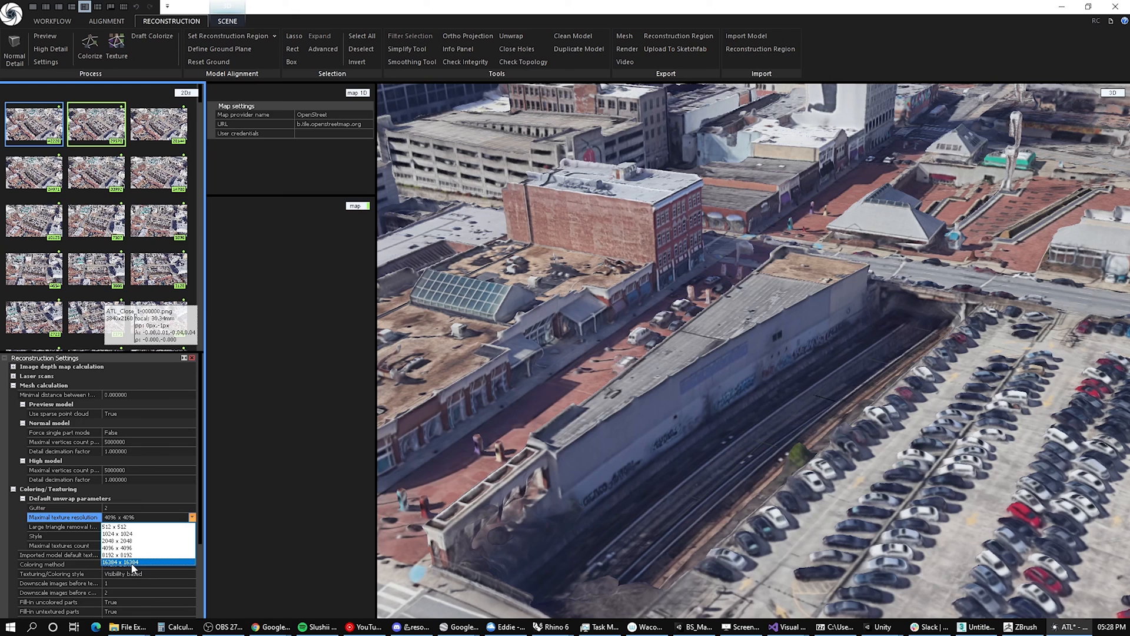
left_click(134, 488)
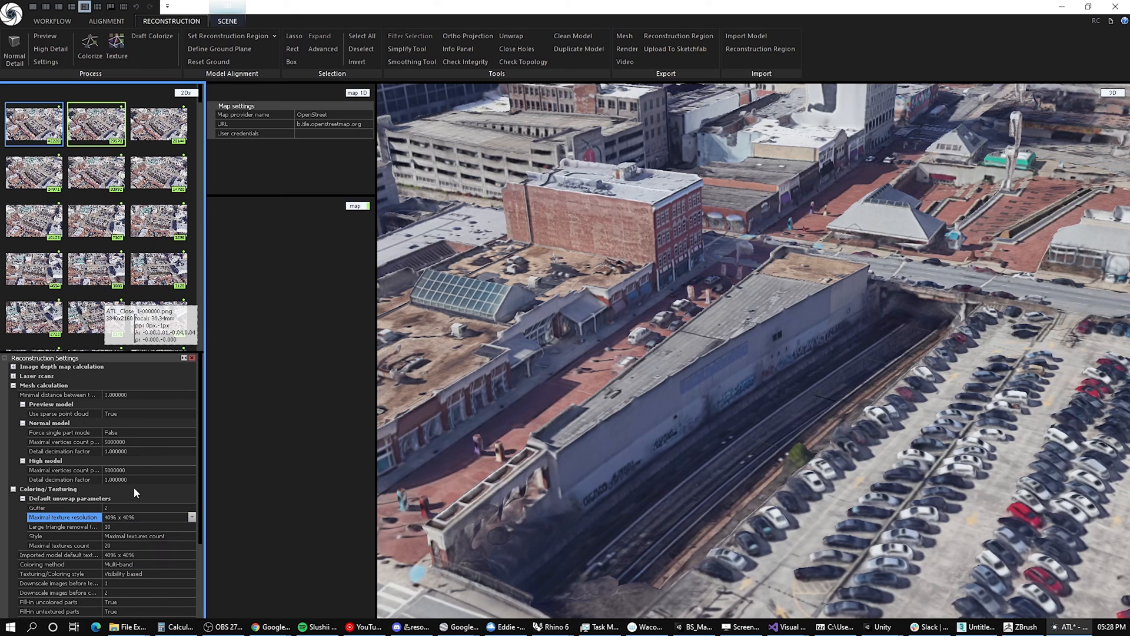
left_click(118, 546)
left_click(119, 546)
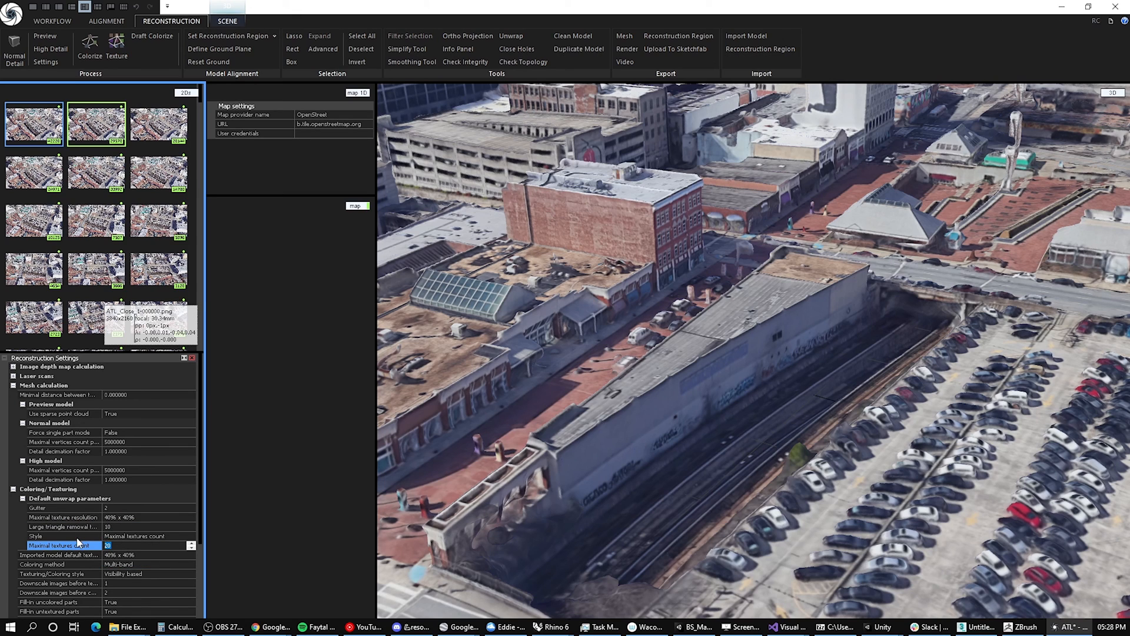
type("10")
left_click(160, 538)
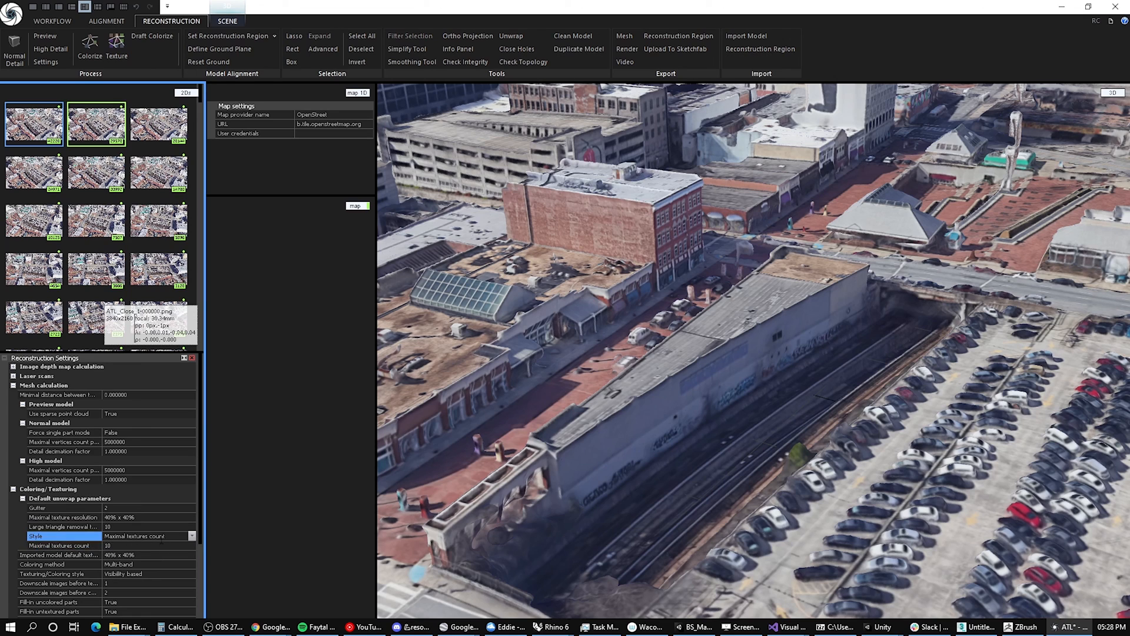
Step: Review the available maximal texture resolutions and unwrap styles without changing either setting
left_click(179, 518)
left_click(192, 517)
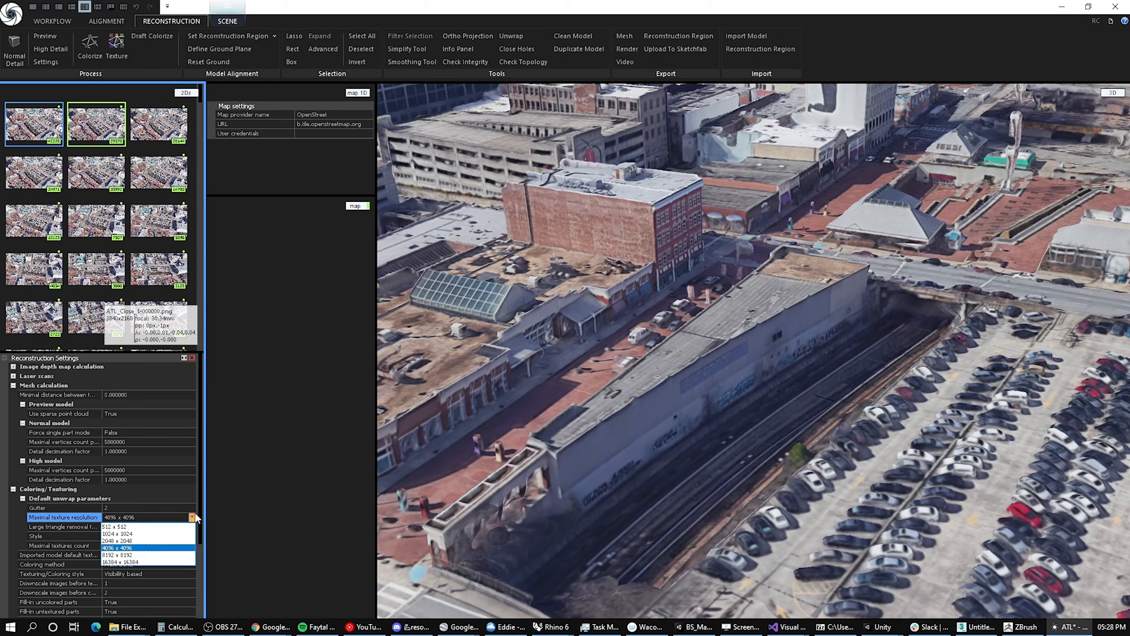
left_click(196, 516)
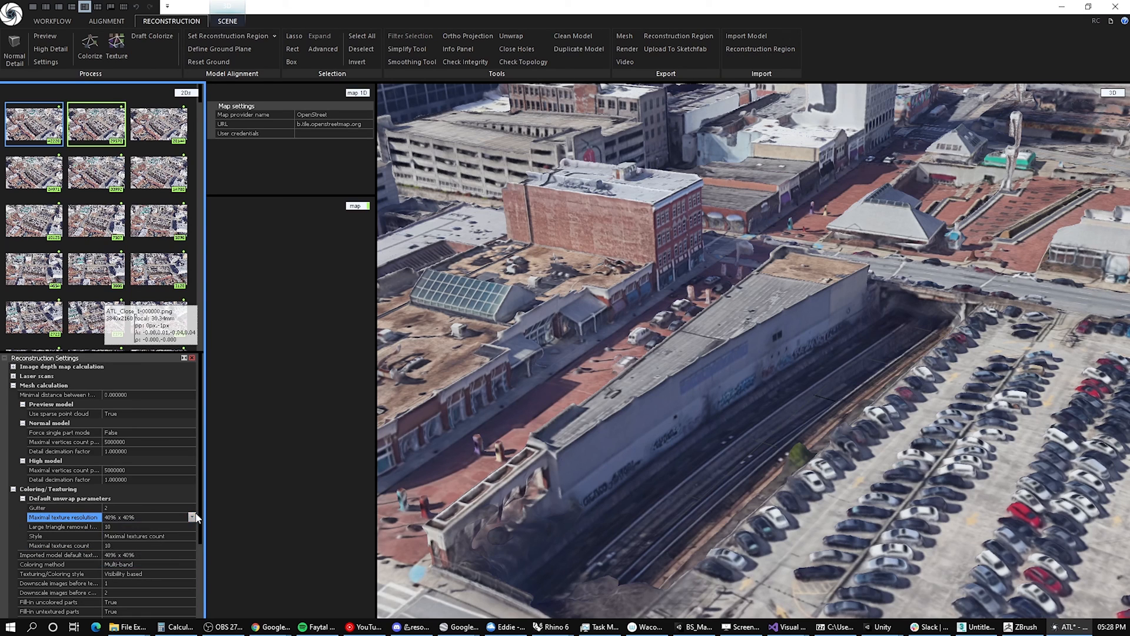
scroll(157, 563, "down", 1)
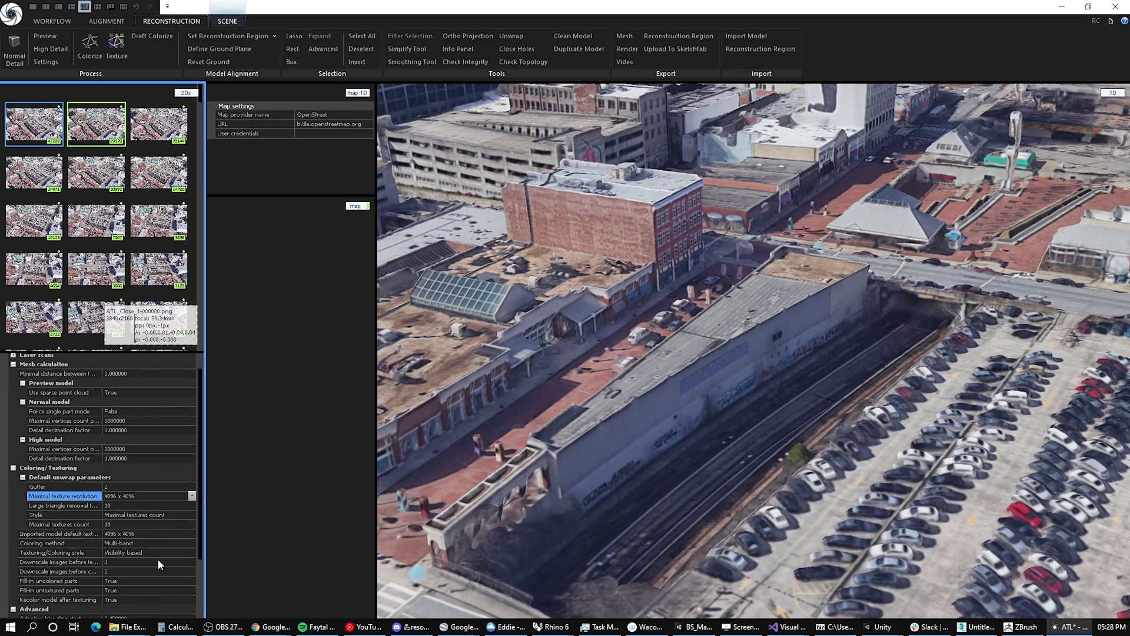
left_click(190, 516)
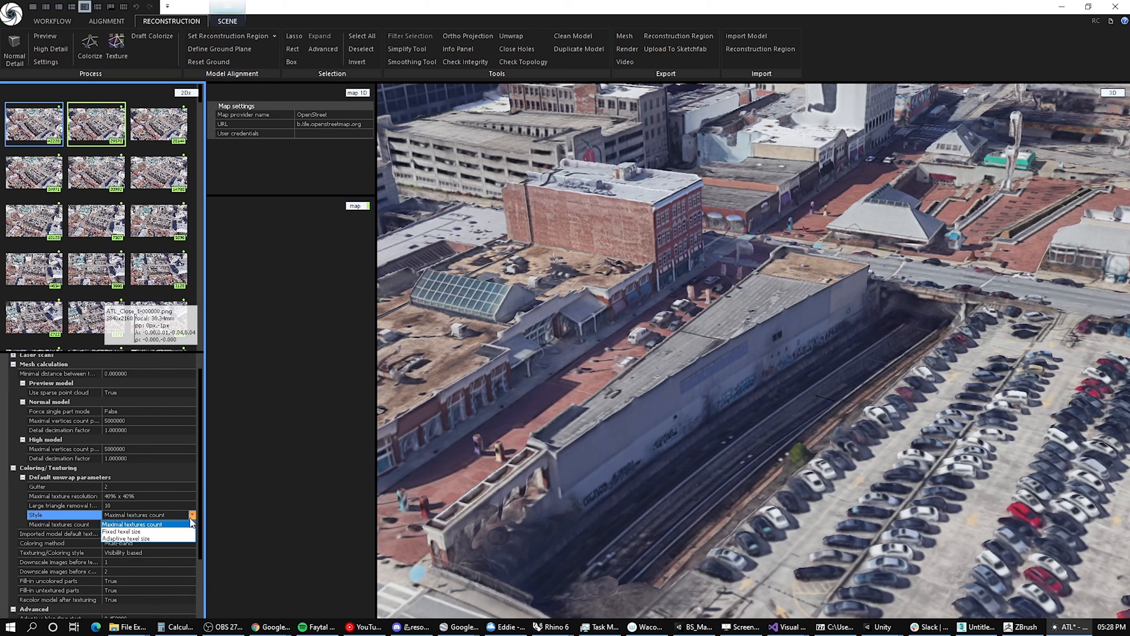
left_click(192, 516)
Step: Try a different textures count with a 16384 x 16384 resolution, and restore 10 textures at 4096 x 4096
left_click(195, 522)
left_click(193, 522)
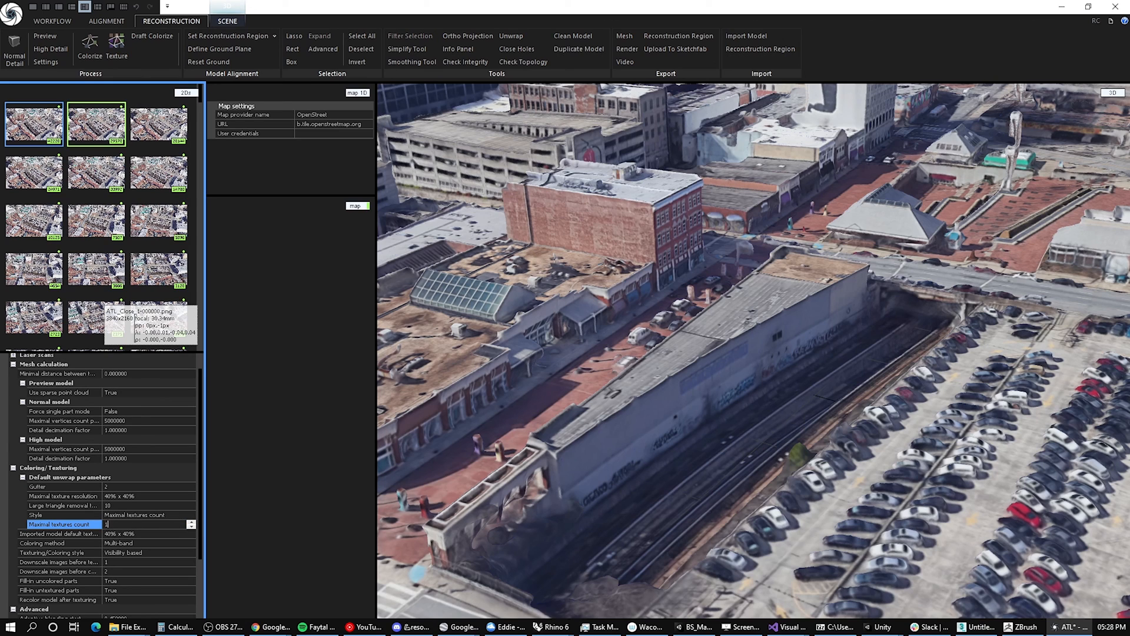
left_click(133, 496)
left_click(190, 498)
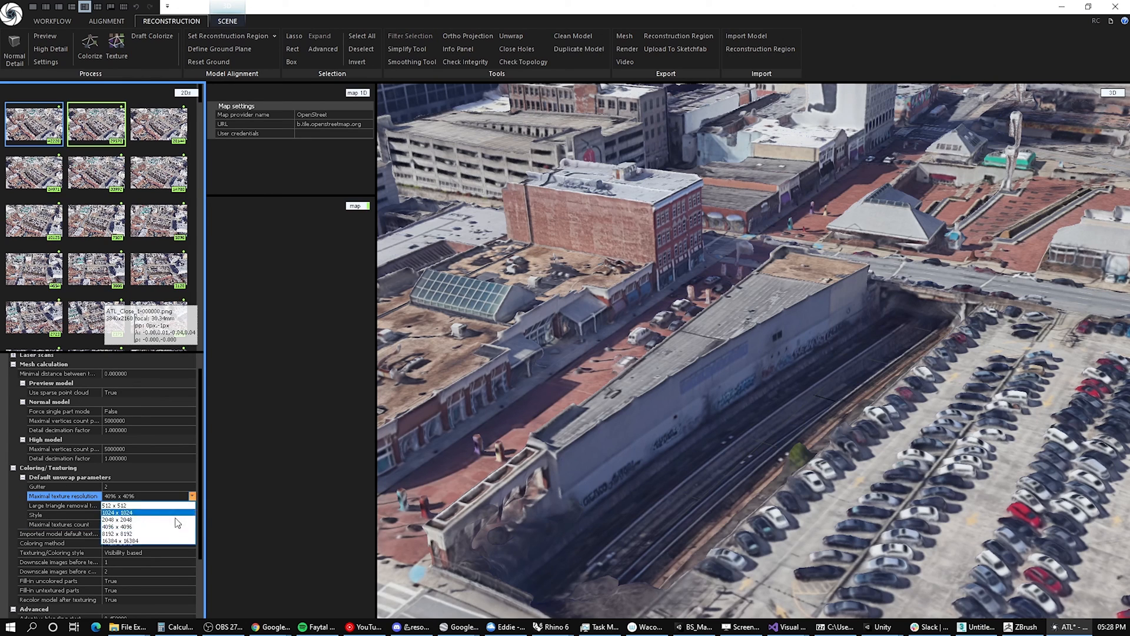
left_click(152, 542)
left_click(192, 498)
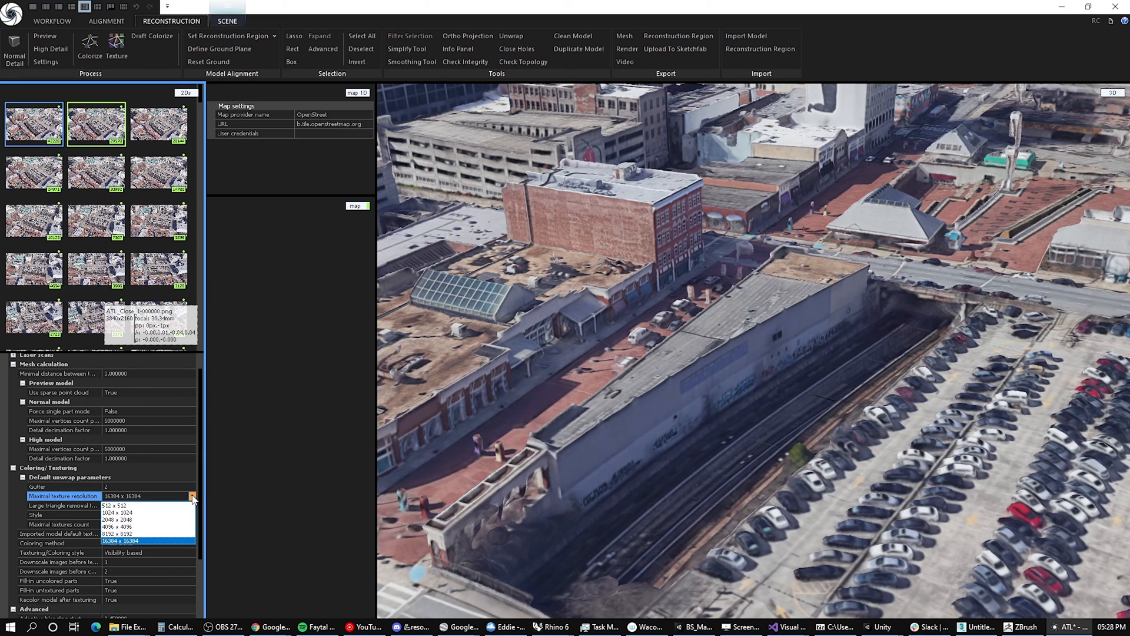
left_click(130, 524)
left_click(122, 523)
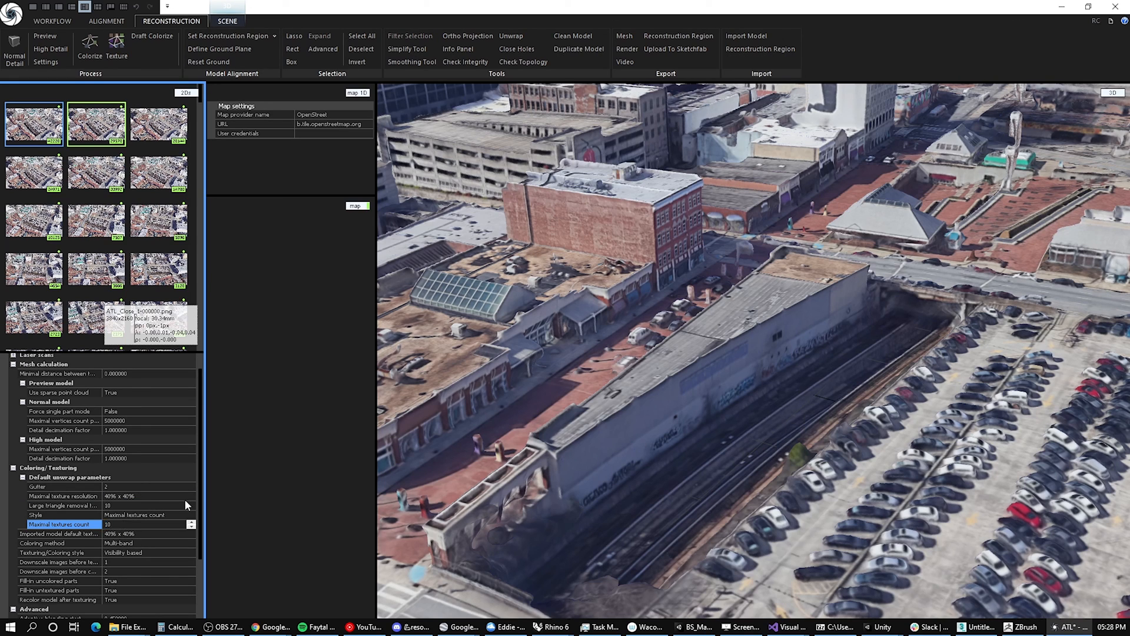
Step: Save the project and calculate the model's texture with the current unwrap settings
left_click(253, 502)
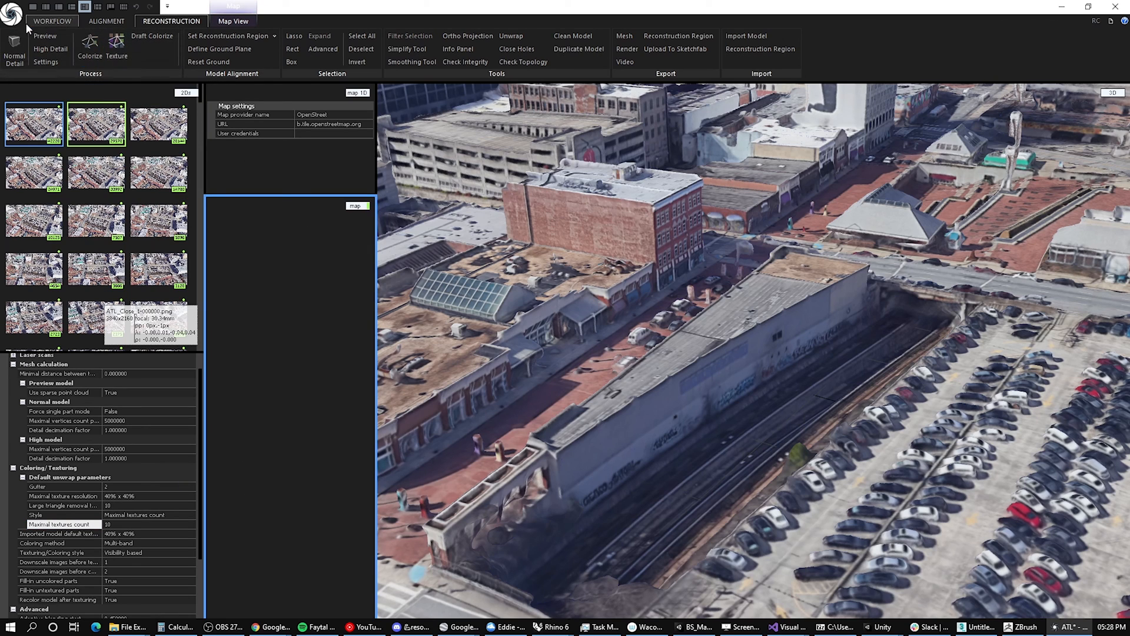
key("ctrl+s")
left_click(112, 55)
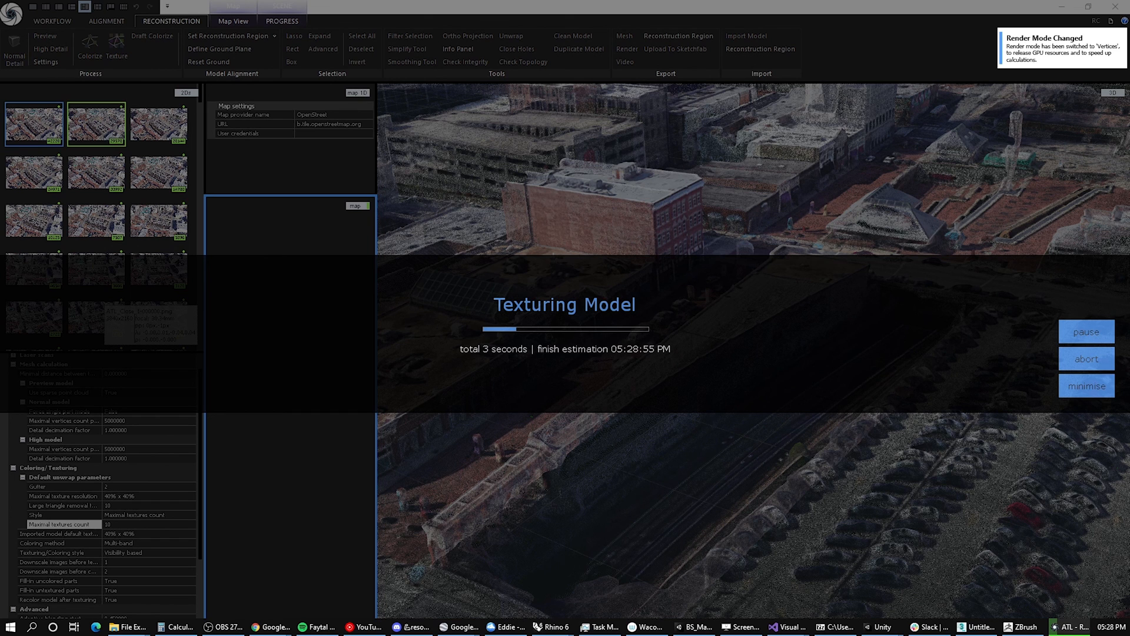
Step: Check the free space on the computer's drives in File Explorer while the texturing runs
left_click(128, 626)
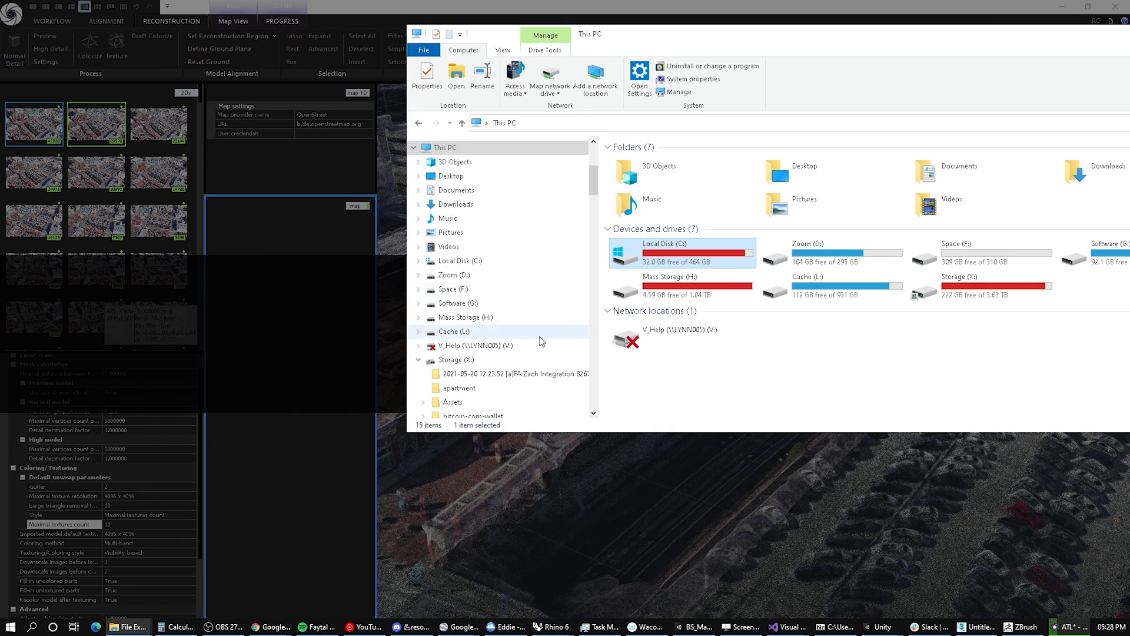
left_click_drag(902, 41, 741, 50)
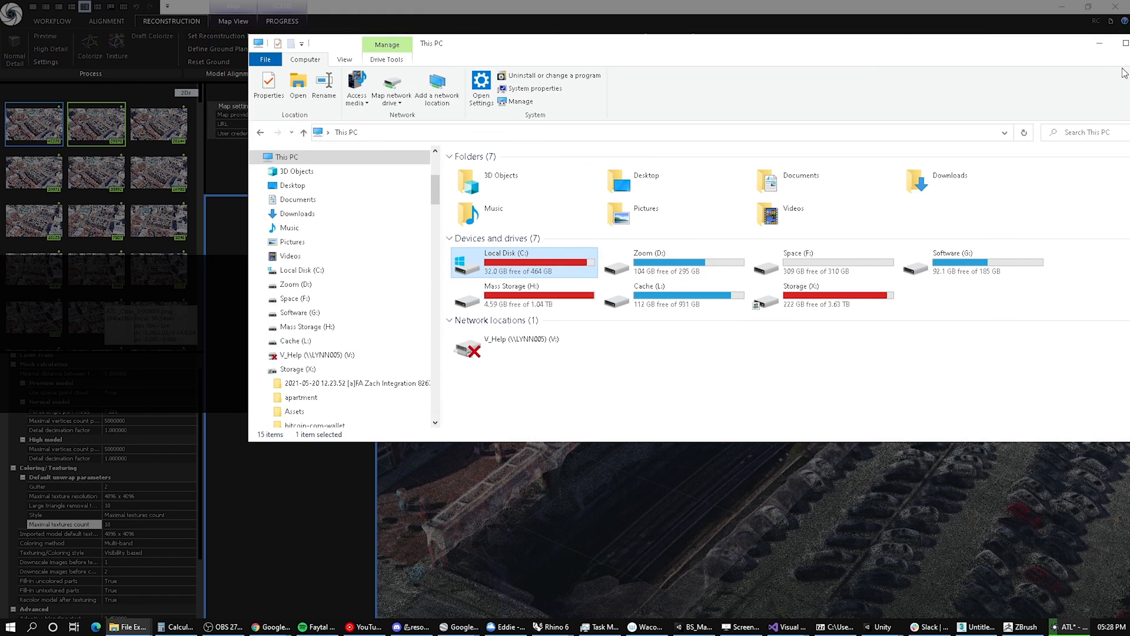
left_click(1097, 47)
Step: Switch to Task Manager, sort the running processes by memory and check RealityCapture's resource usage
key("ctrl+shift+Escape")
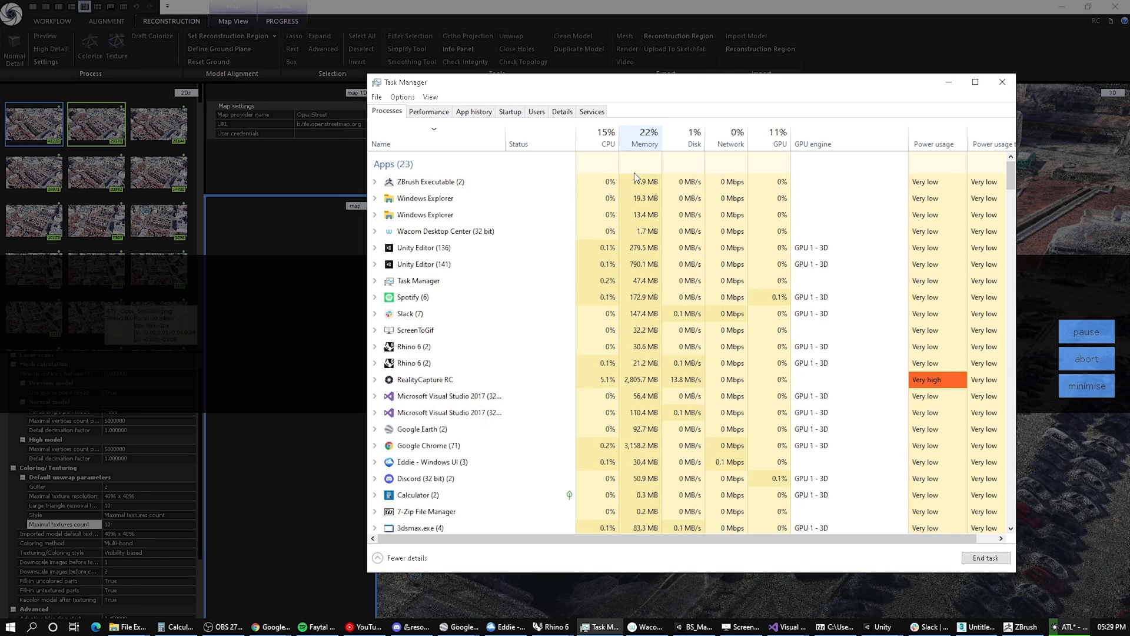
left_click(641, 181)
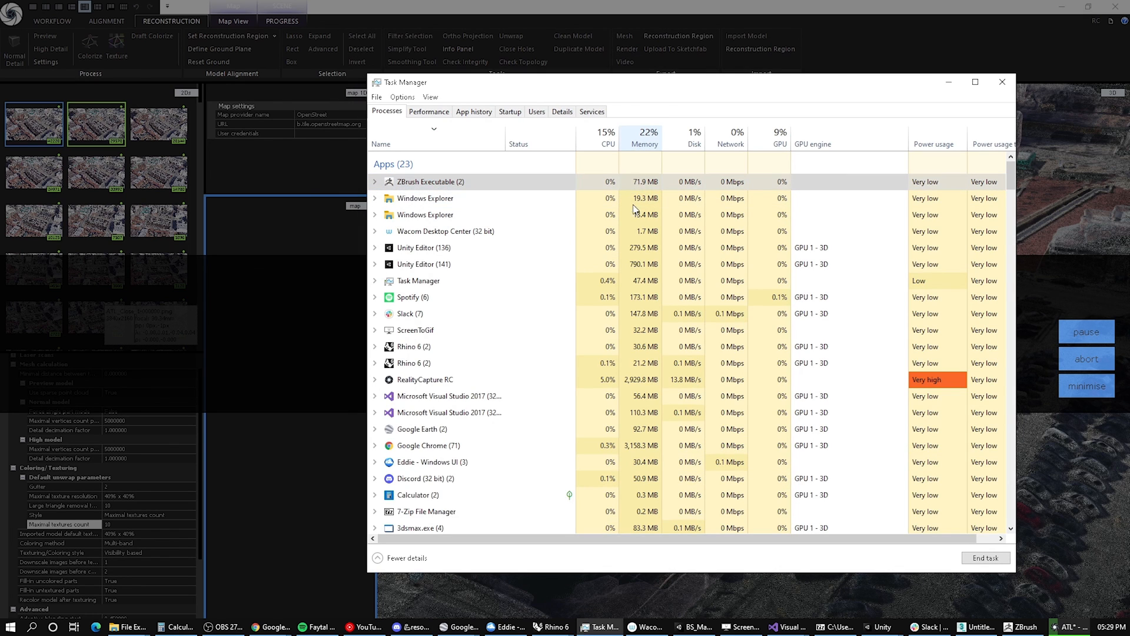
left_click(459, 176)
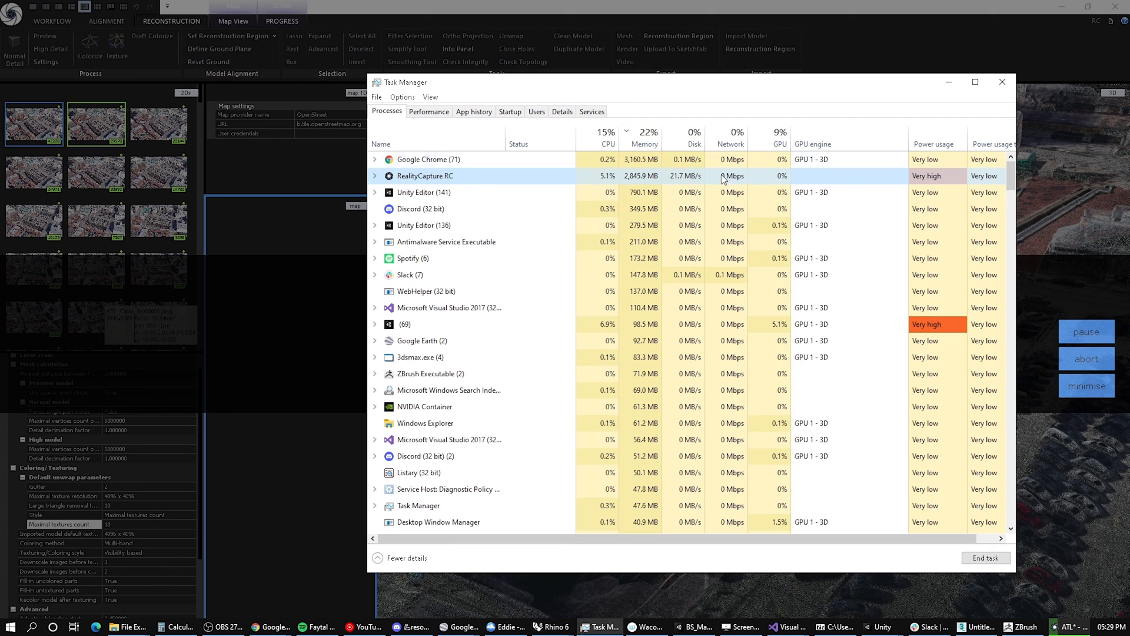
left_click(949, 82)
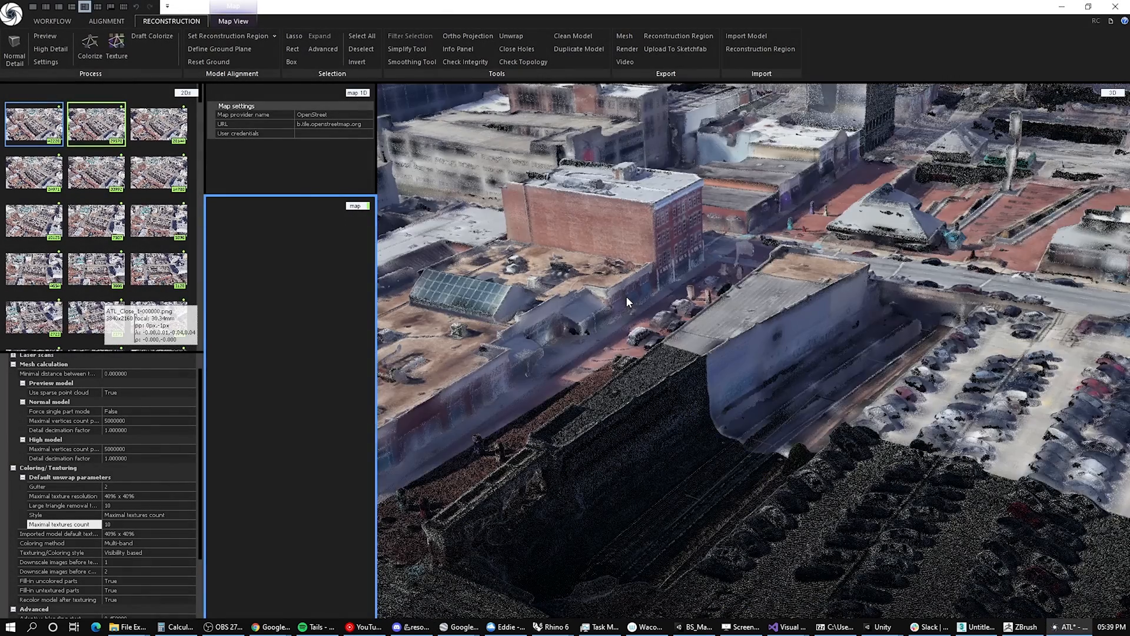
Step: Examine the textured model around the parking lot and rail cut, and from a wide city overview
scroll(627, 298, "down", 2)
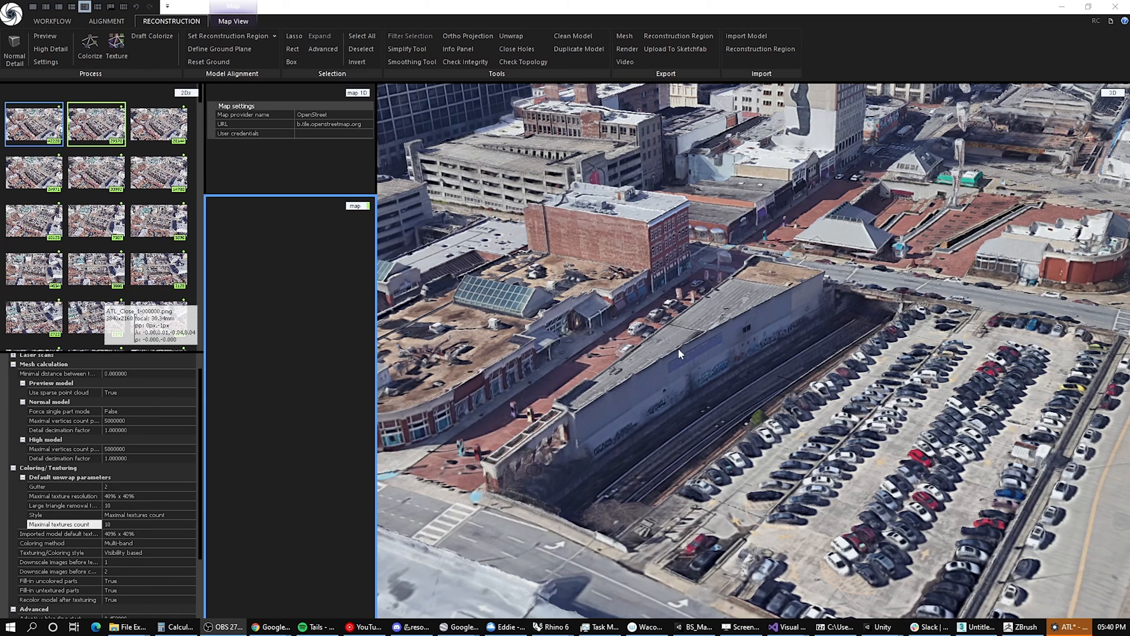
left_click(700, 365)
scroll(656, 387, "down", 8)
right_click_drag(656, 387, 744, 330)
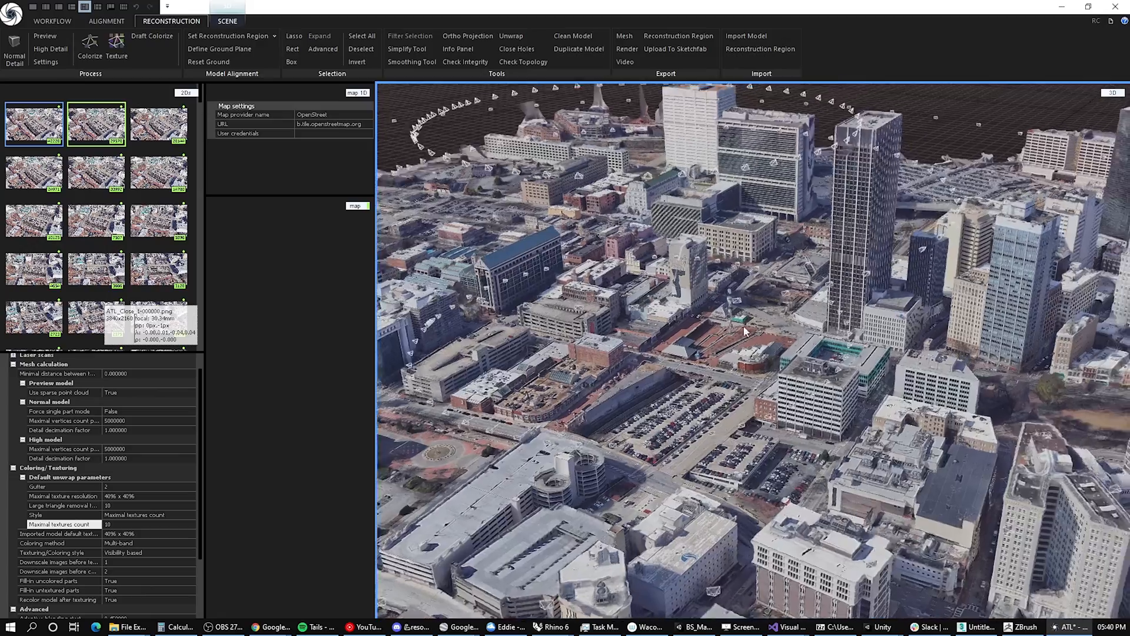
scroll(795, 300, "up", 3)
right_click_drag(799, 294, 794, 312)
scroll(795, 315, "down", 8)
left_click_drag(795, 315, 919, 337)
right_click_drag(918, 334, 736, 303)
Step: Inspect the texture quality of the downtown blocks around the park and the parking garage
scroll(919, 356, "up", 5)
right_click_drag(791, 365, 798, 336)
scroll(927, 365, "up", 10)
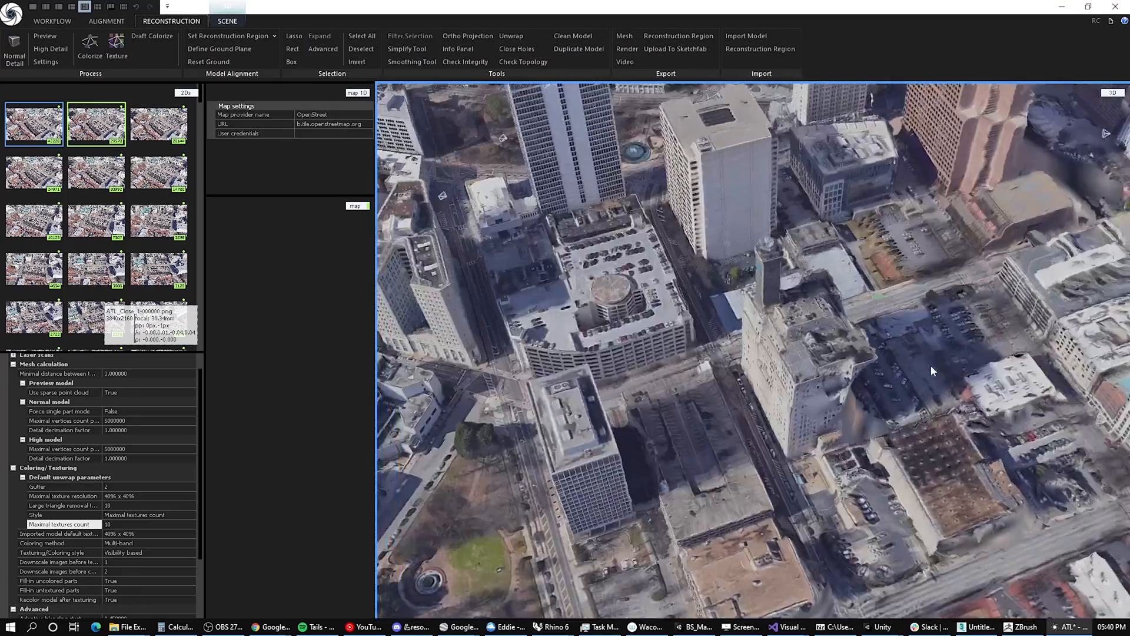
left_click_drag(931, 365, 862, 512)
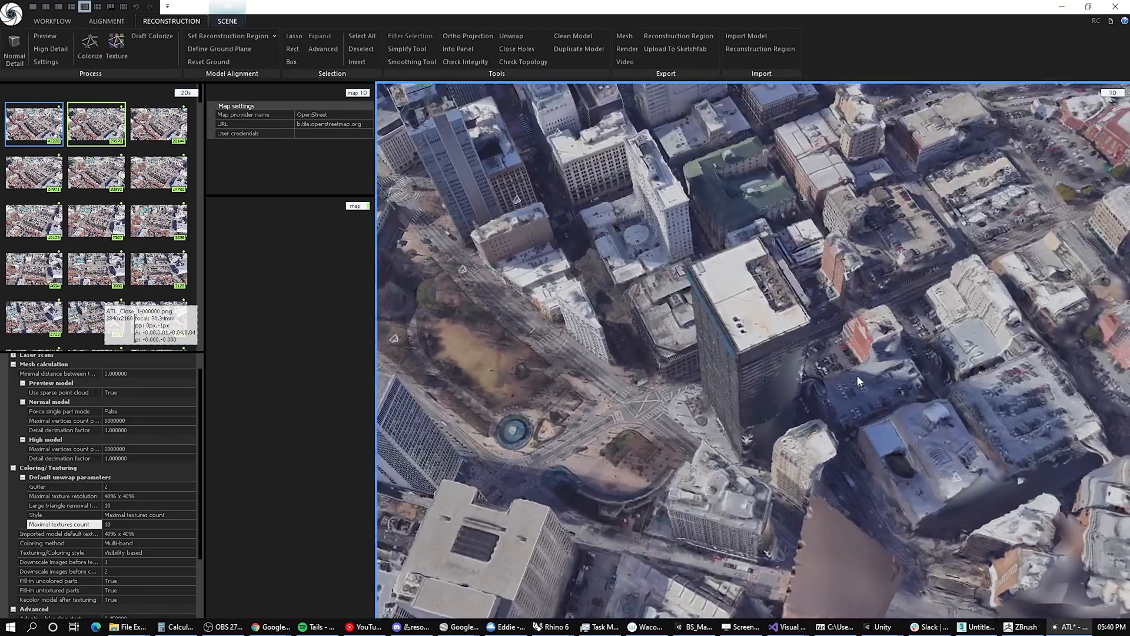
scroll(857, 374, "down", 8)
right_click_drag(766, 388, 903, 302)
scroll(906, 305, "up", 3)
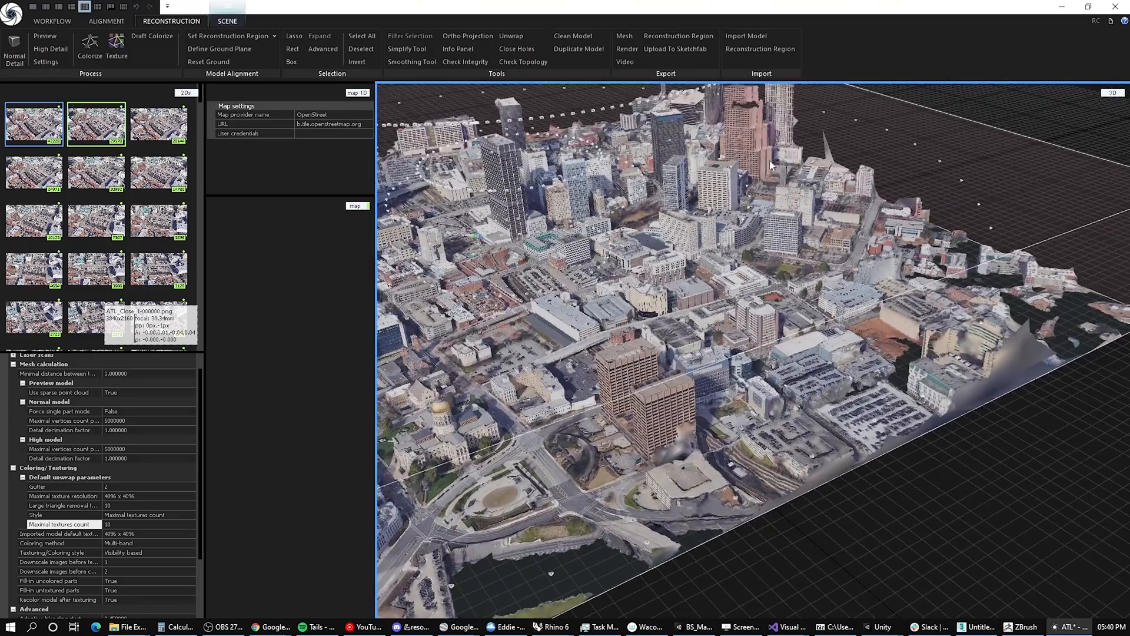
Step: Examine the tall reddish stepped tower and its surrounding high-rises for gaps in the mesh
scroll(730, 125, "up", 6)
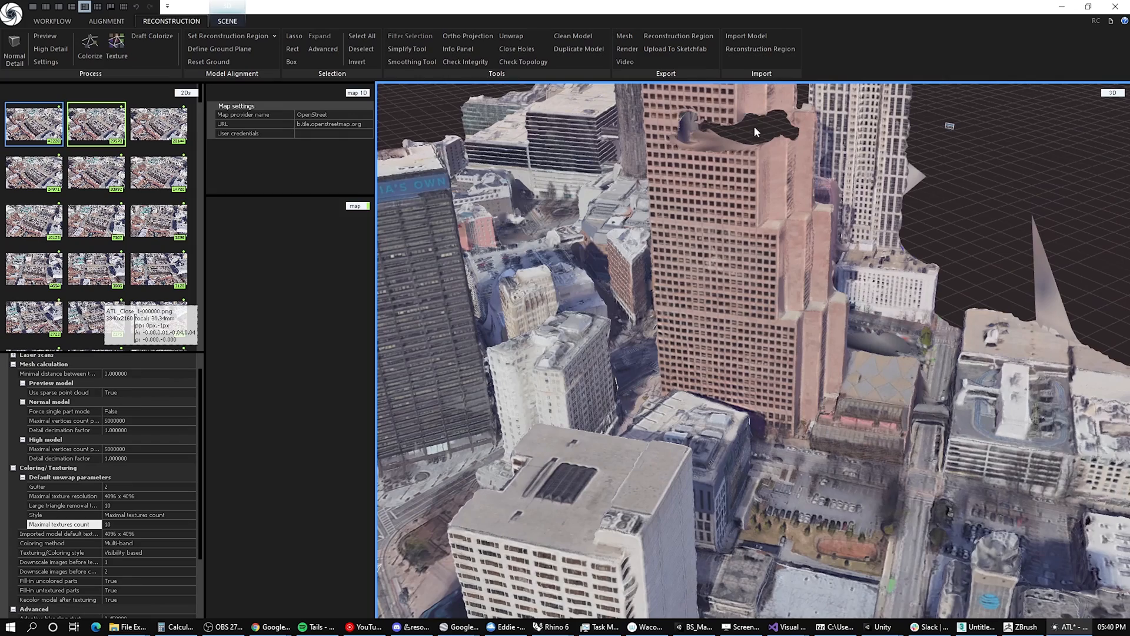
scroll(766, 238, "down", 3)
scroll(759, 182, "up", 2)
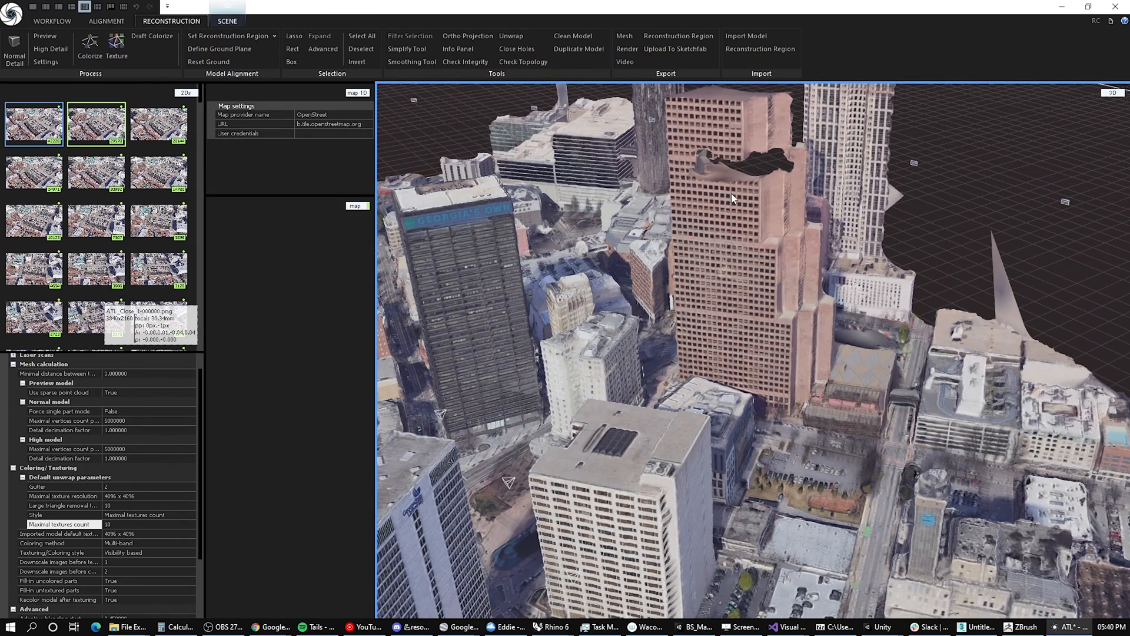
scroll(735, 195, "down", 4)
right_click_drag(724, 374, 687, 471)
scroll(663, 389, "down", 3)
scroll(692, 465, "down", 4)
scroll(561, 465, "up", 3)
scroll(605, 419, "up", 8)
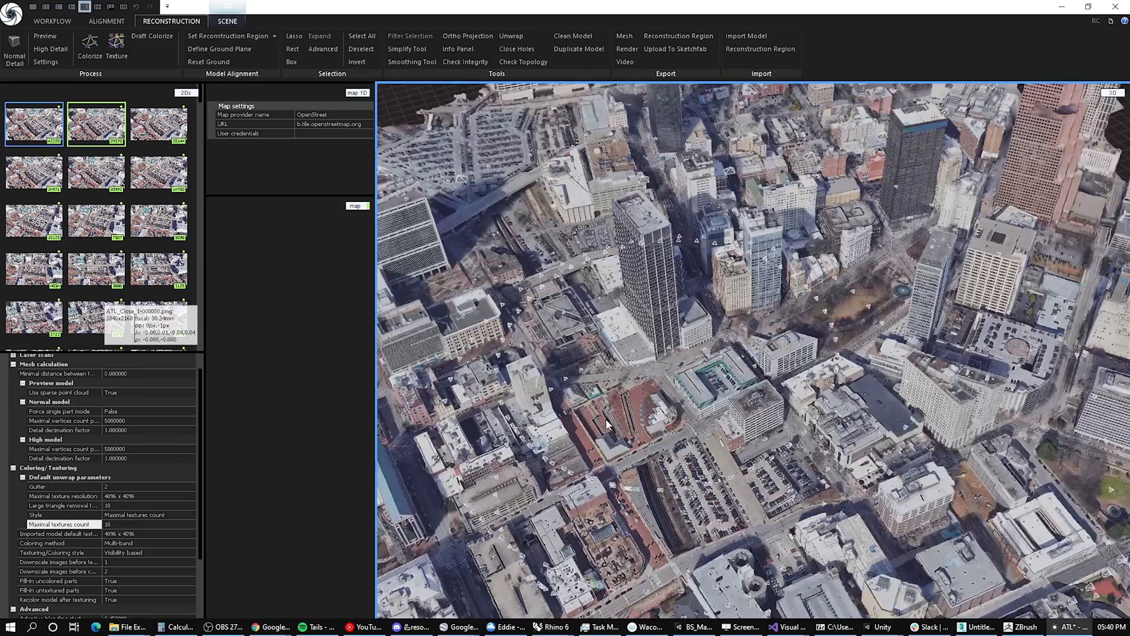
Step: Inspect the texture detail of the red-brick plaza up close and compare it with the full city model
scroll(682, 406, "up", 2)
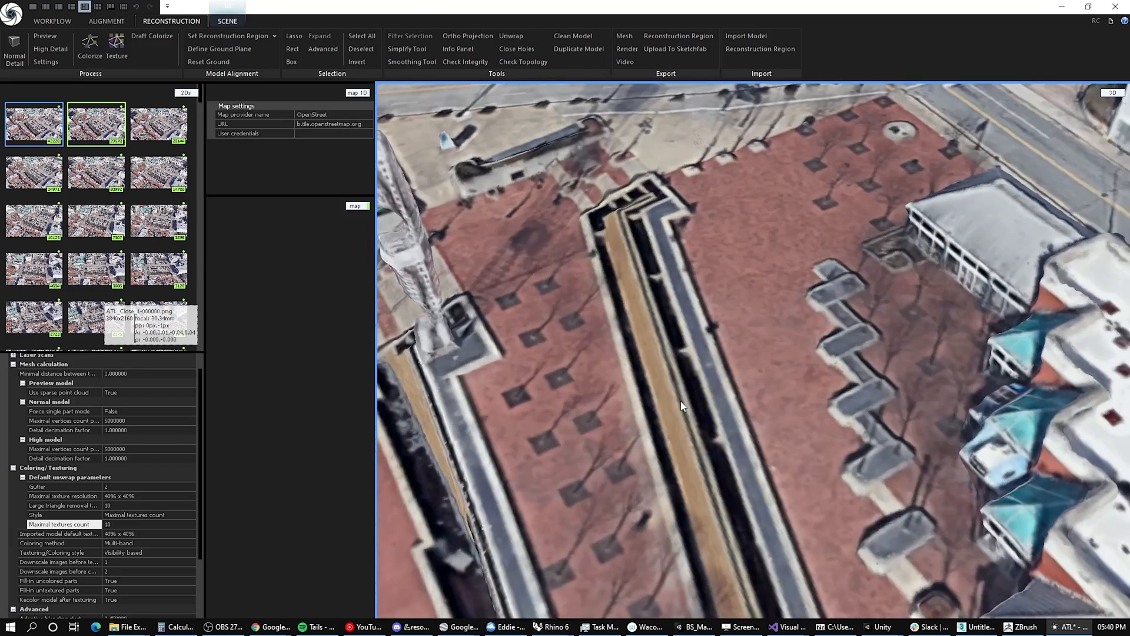
scroll(682, 406, "down", 2)
left_click_drag(597, 404, 762, 330)
right_click_drag(762, 330, 761, 312)
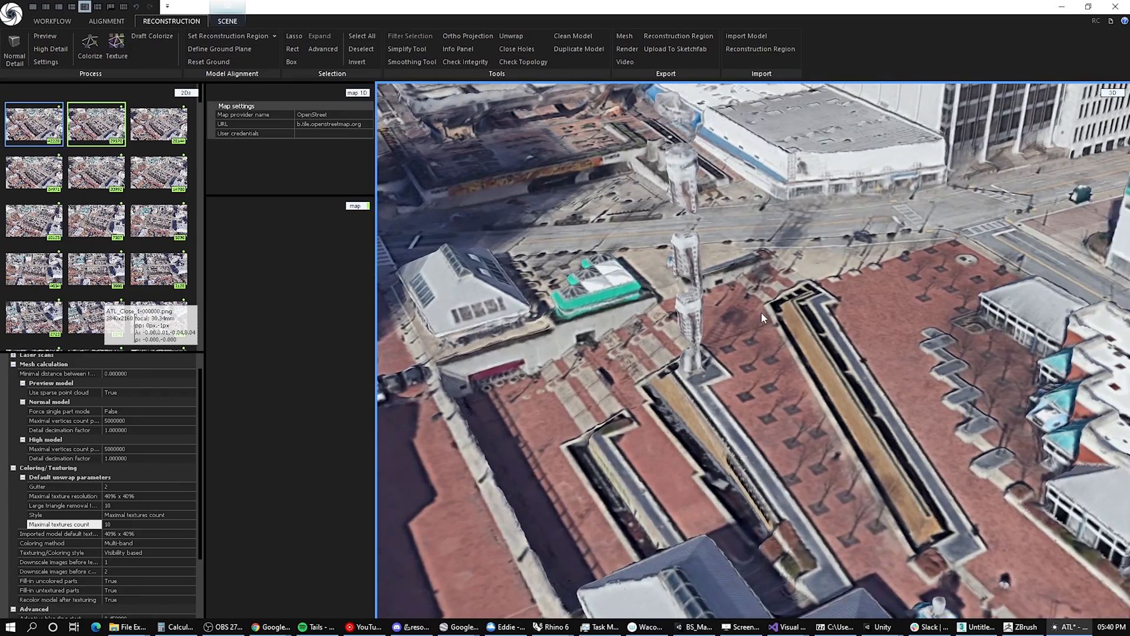
scroll(758, 329, "down", 6)
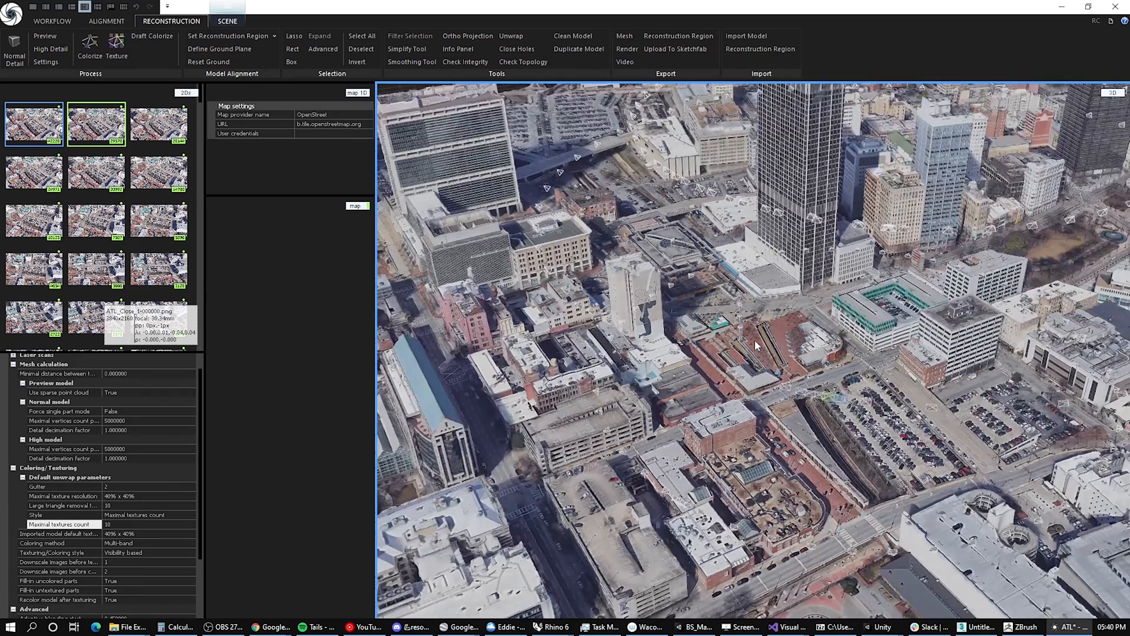
scroll(755, 341, "down", 5)
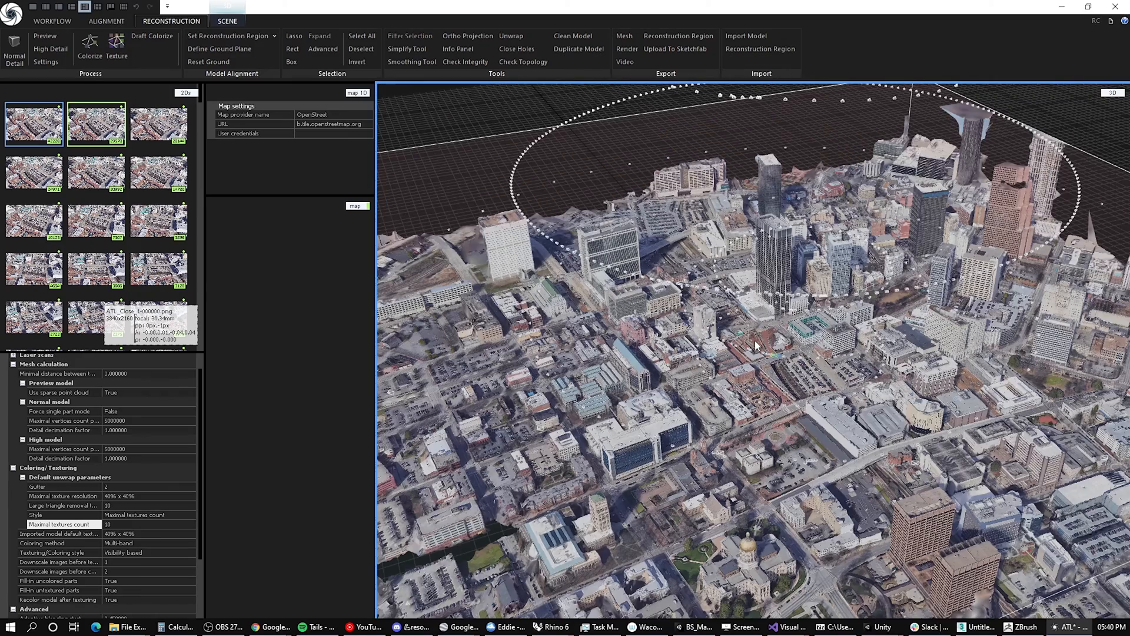
Step: Start a mesh export as ATL.obj in Wavefront obj format, saved in the ATL folder on the L: drive
left_click(226, 21)
left_click(174, 22)
left_click(627, 36)
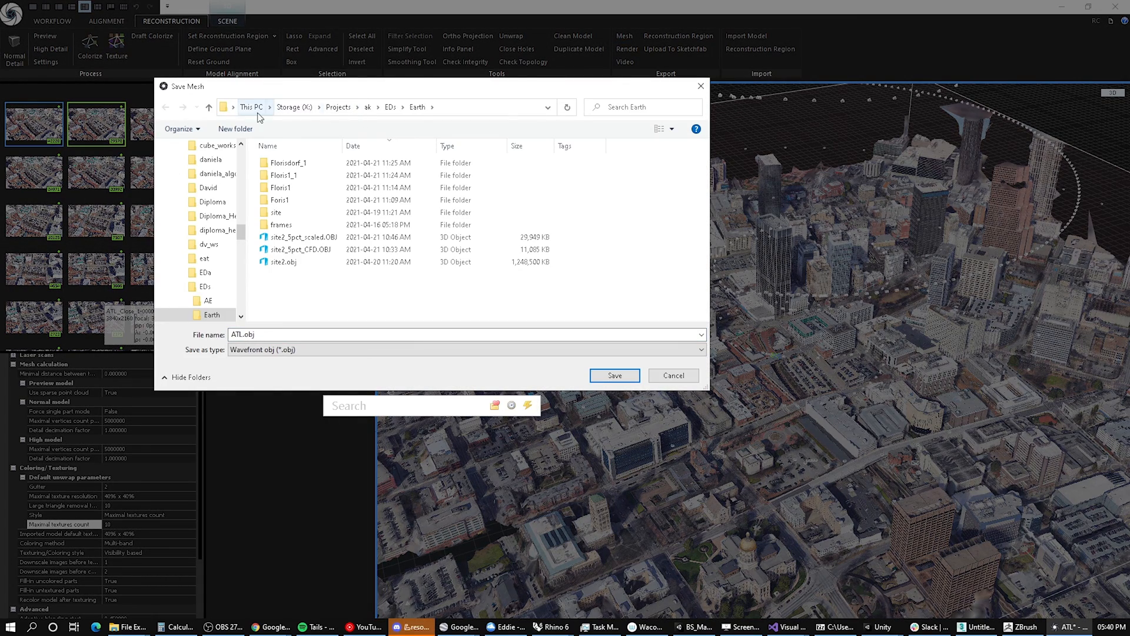
double_click(325, 303)
mouse_move(347, 325)
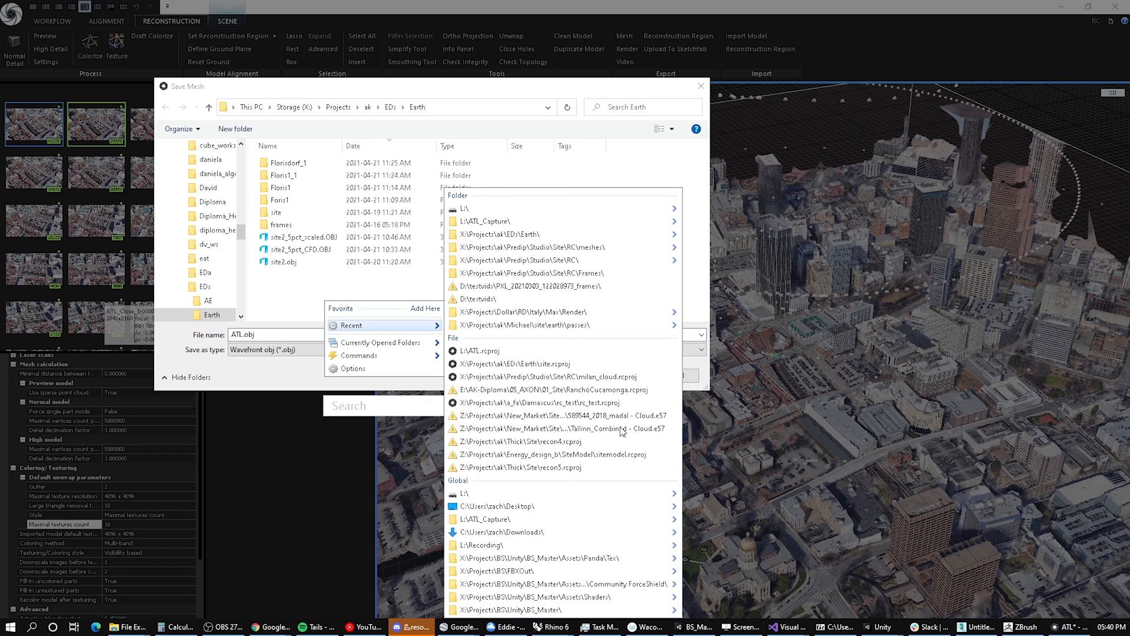
left_click(548, 521)
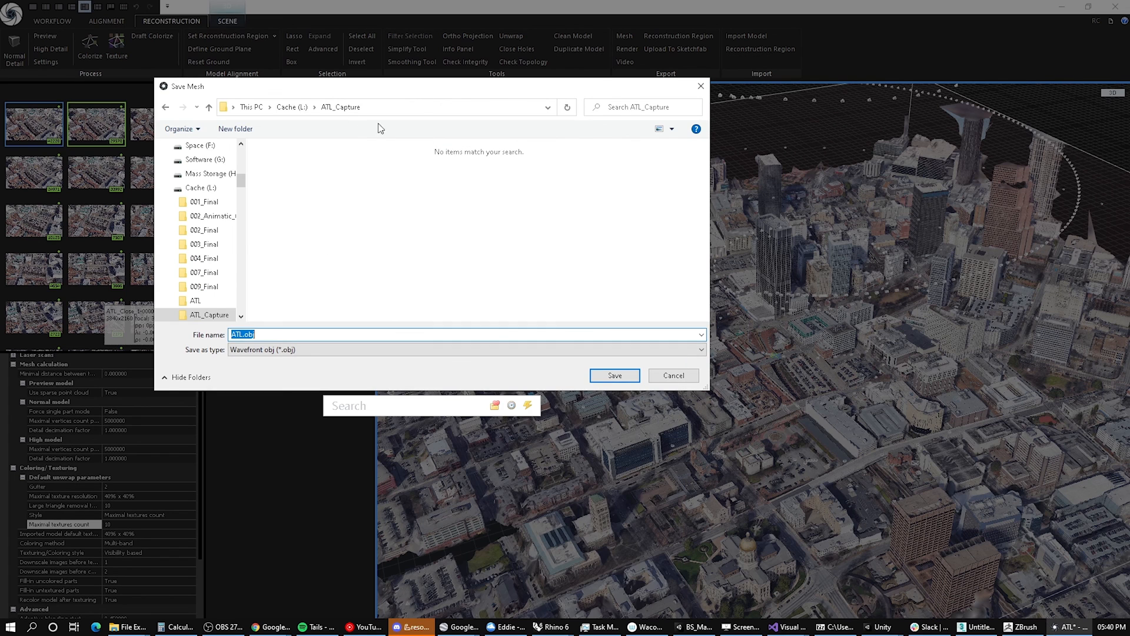
left_click(300, 109)
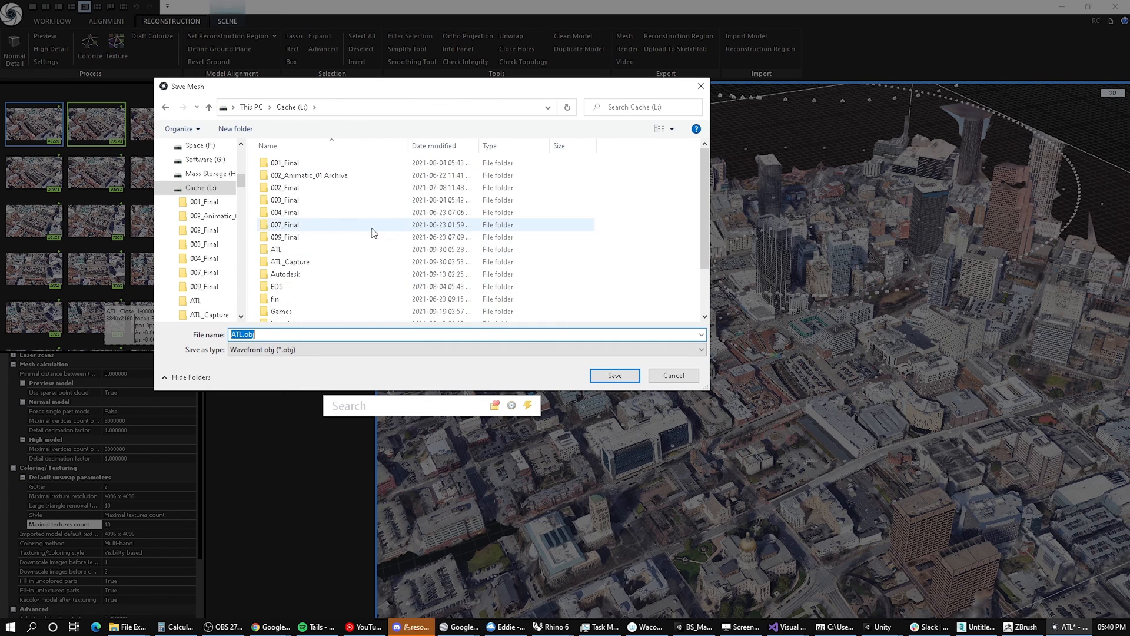
double_click(289, 250)
left_click(262, 350)
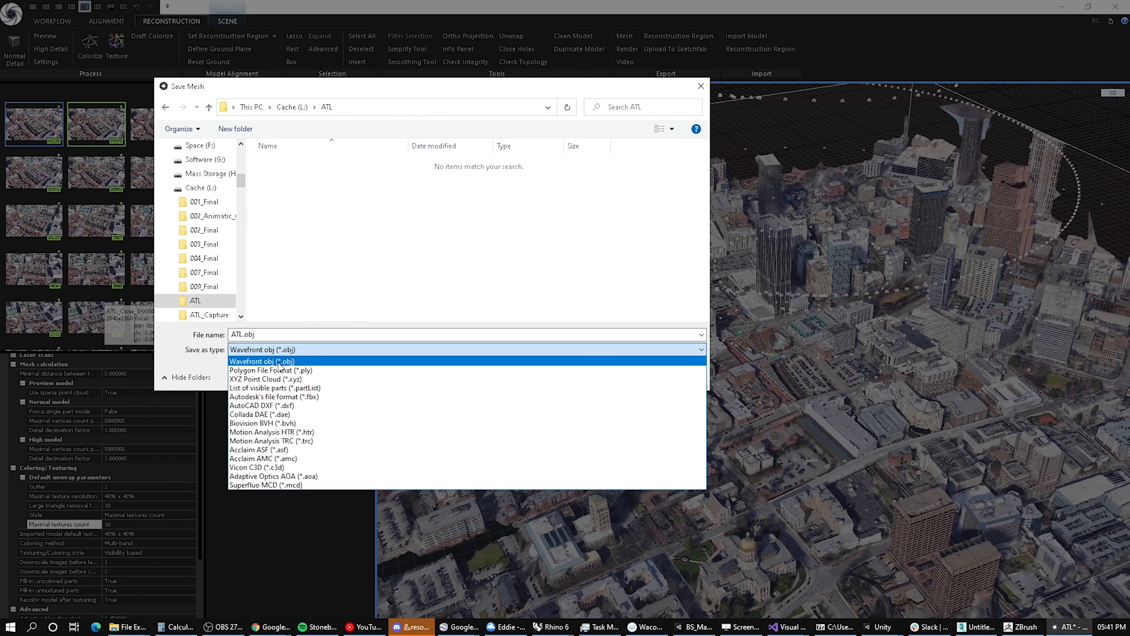
left_click(281, 362)
left_click(624, 382)
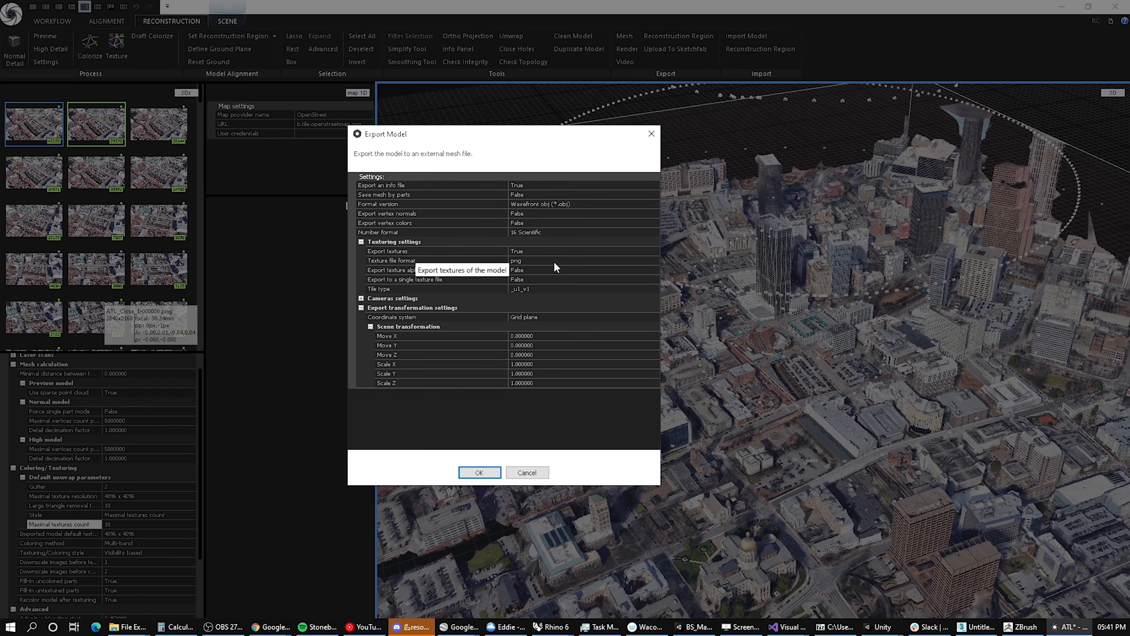
Step: Review the single-texture and camera export options, keep png as the texture file format, and export the model
left_click(526, 261)
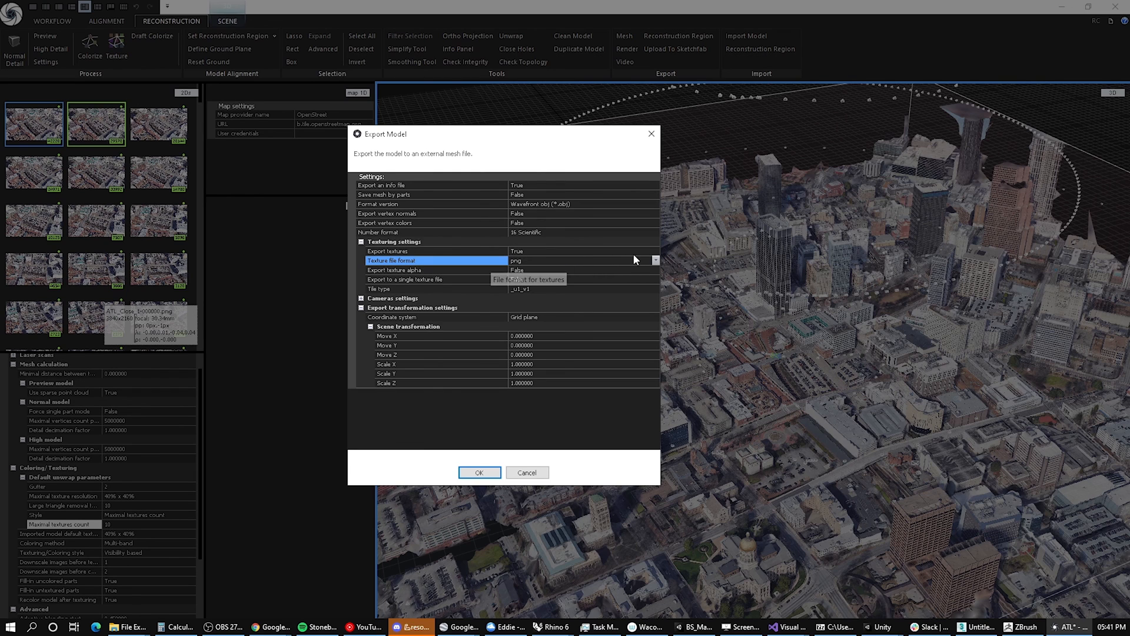
left_click(655, 260)
left_click(477, 401)
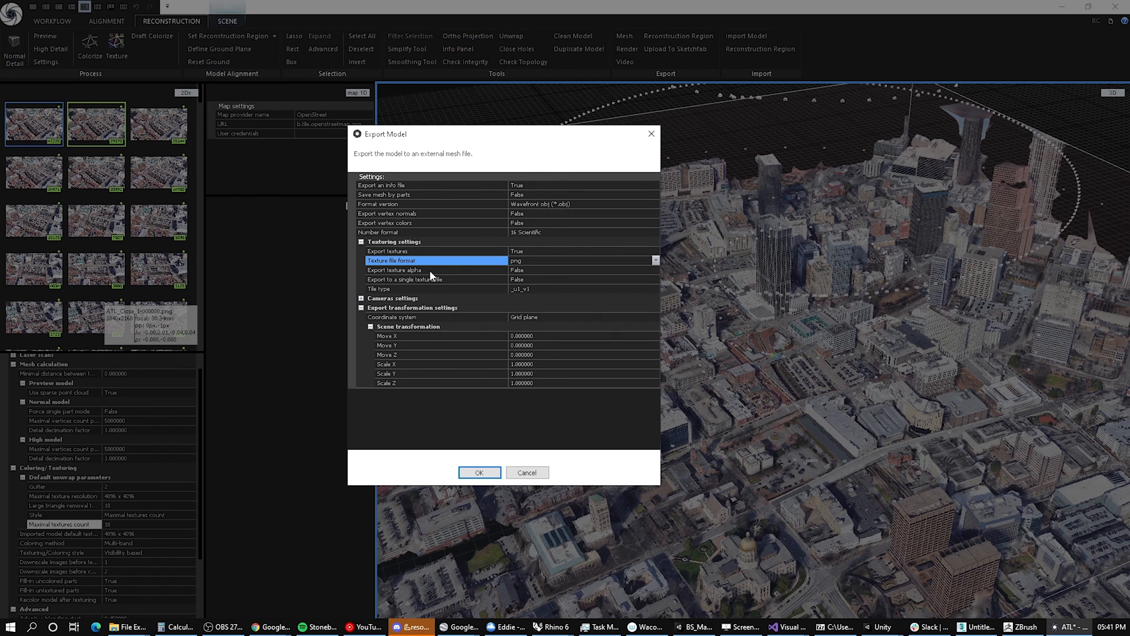
left_click(542, 280)
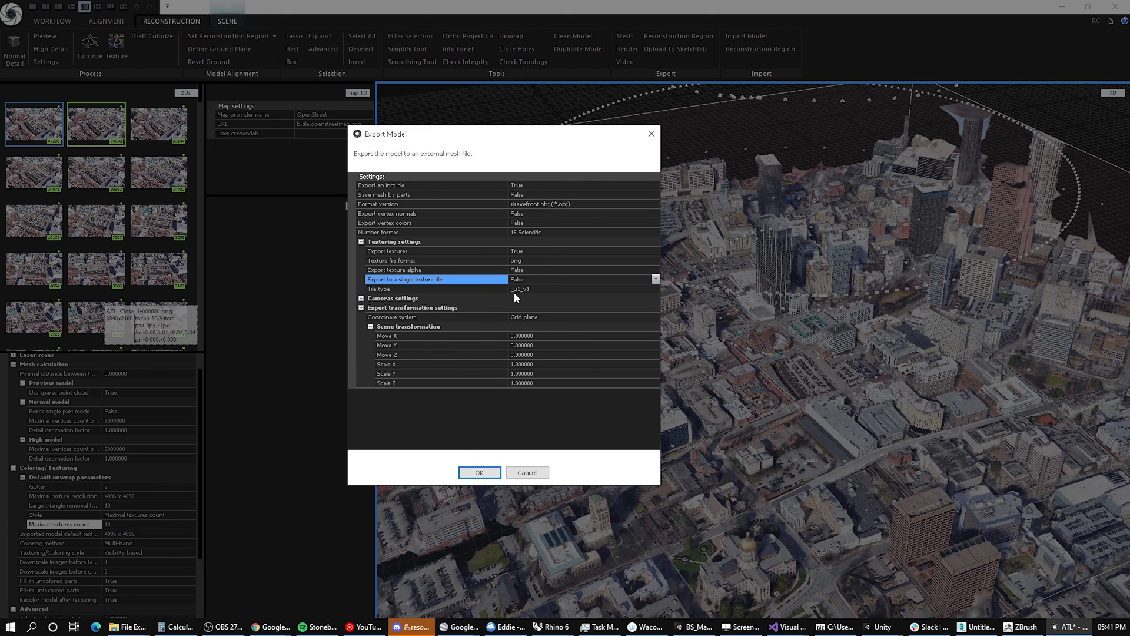
left_click(361, 298)
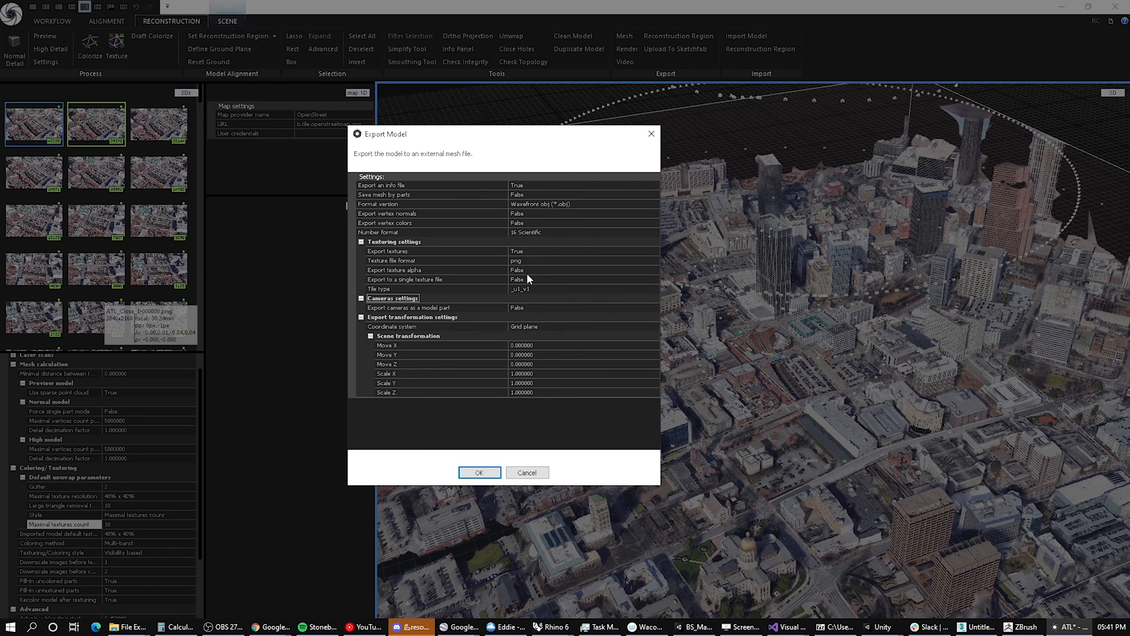
left_click(480, 473)
Step: Open the ATL export folder in File Explorer and place its window so the exported files can be followed
mouse_move(127, 627)
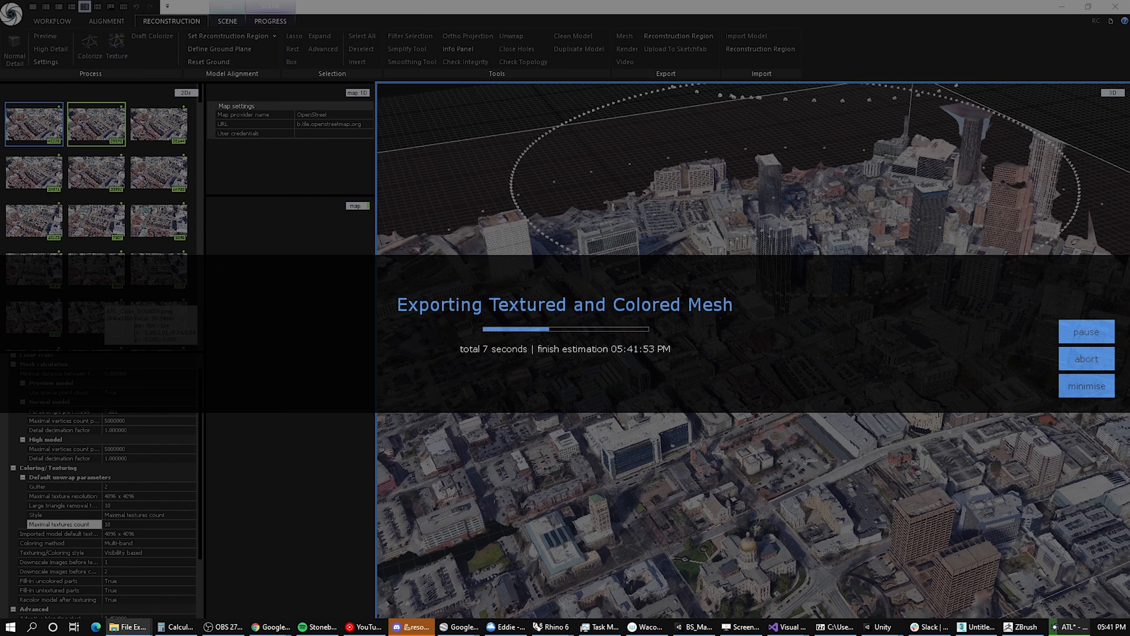
left_click_drag(1129, 153, 471, 60)
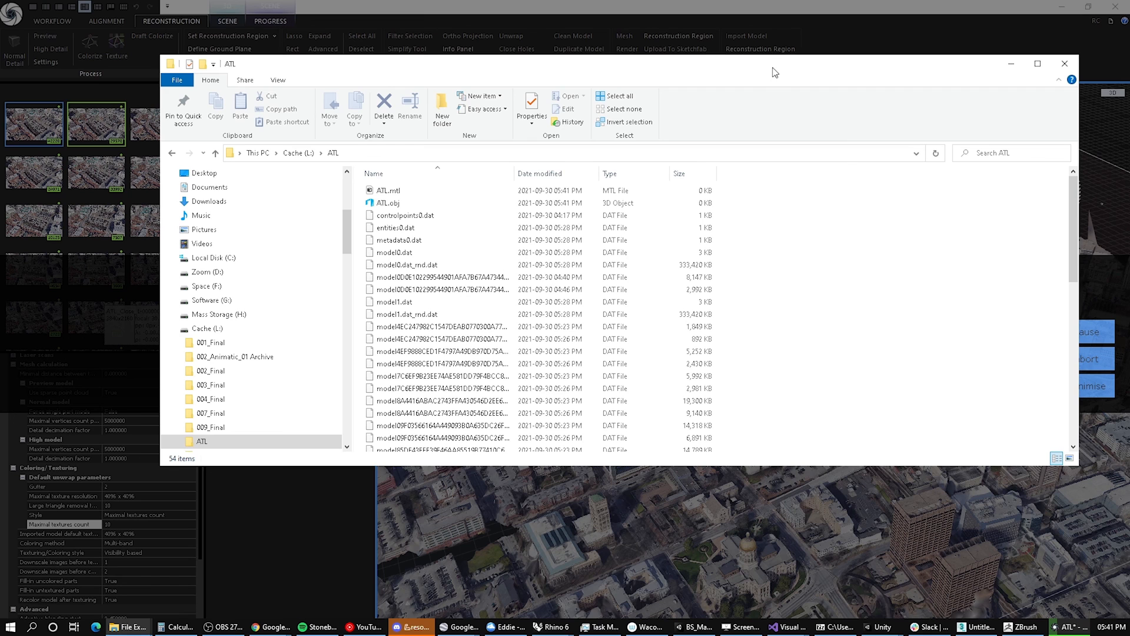
left_click_drag(780, 55, 740, 391)
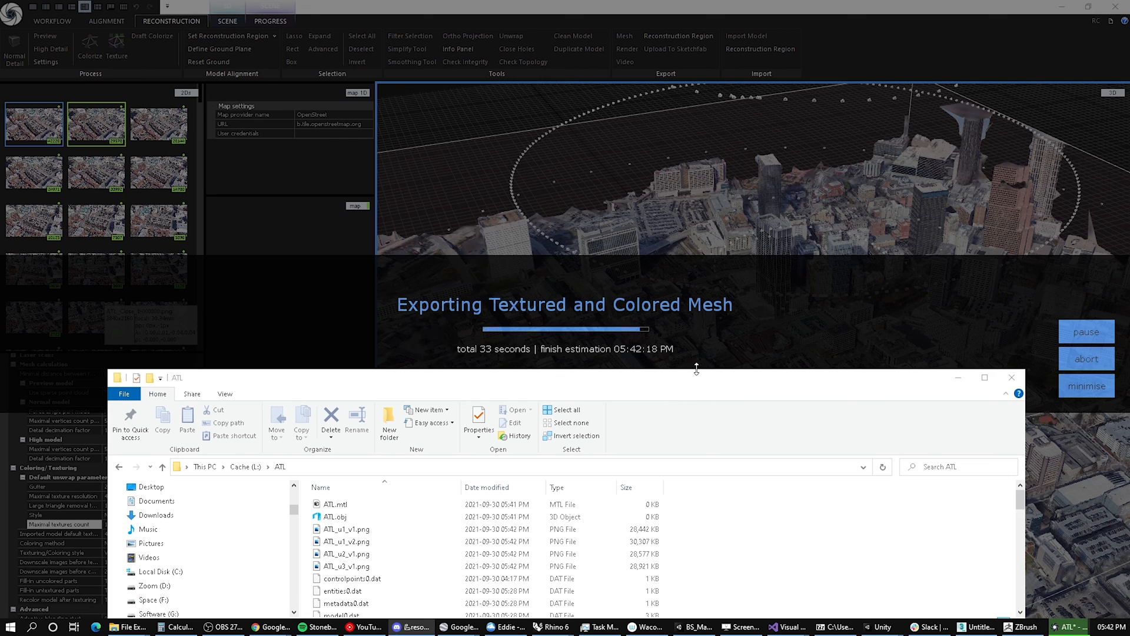
mouse_move(709, 381)
left_mouse_down()
mouse_move(708, 421)
mouse_move(705, 383)
left_mouse_up()
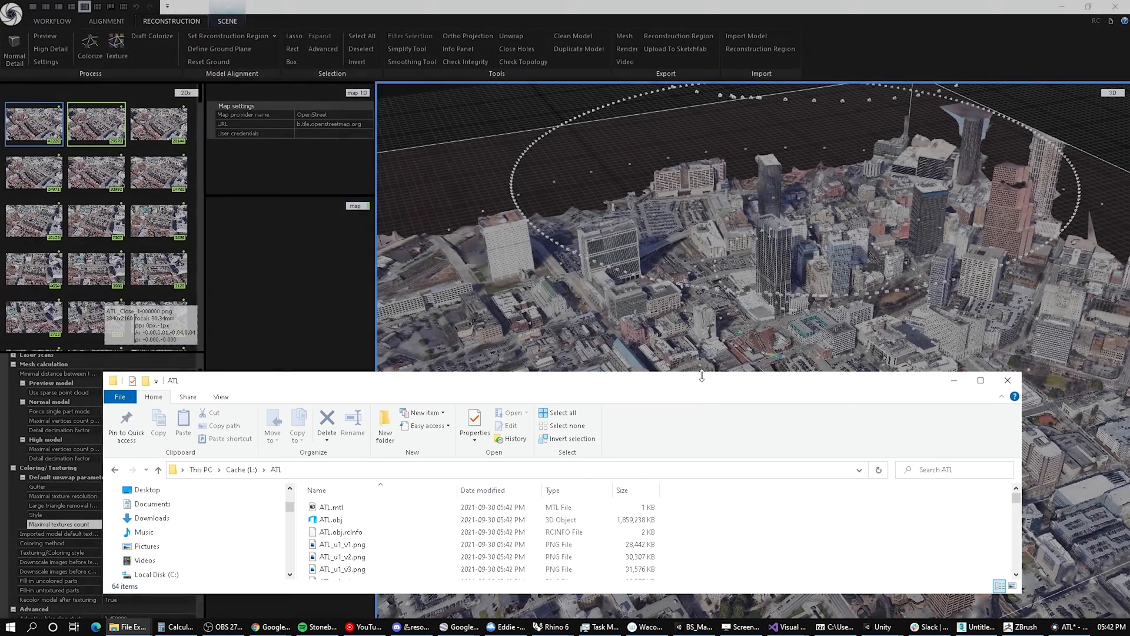
left_click_drag(702, 374, 701, 130)
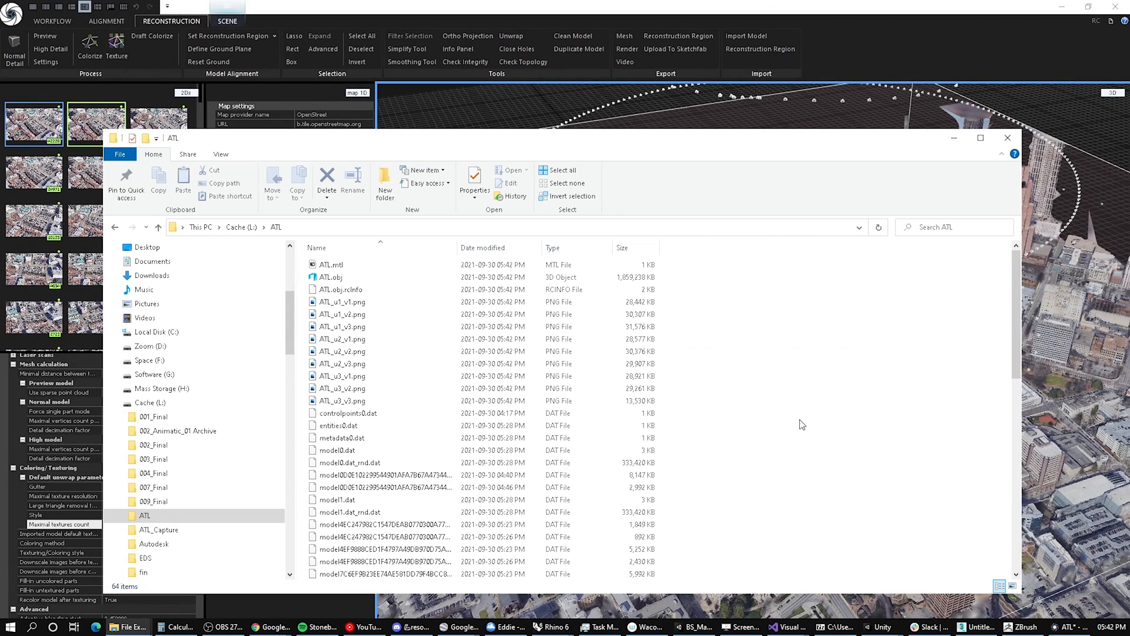
Step: Check the details of the exported ATL_u1_v1.png texture, ATL.mtl material file and ATL.obj mesh
left_click(352, 302)
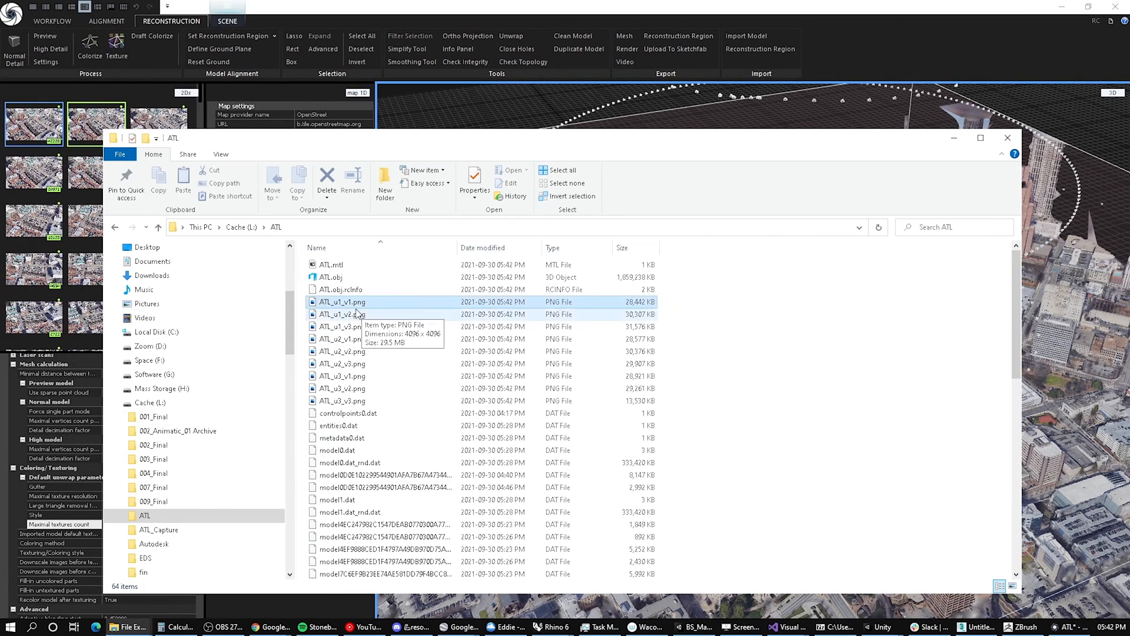
left_click(348, 266)
left_click(346, 278)
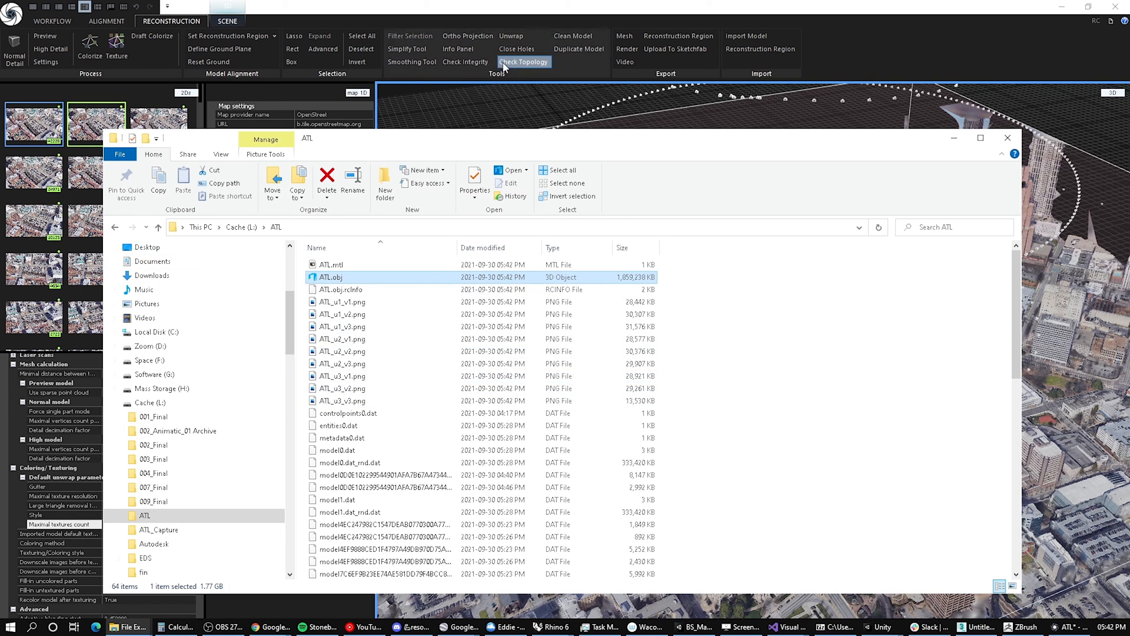
Step: Open the exported ATL_u1_v3.png texture from the ATL folder, inspect it up close and close the image
left_click(409, 52)
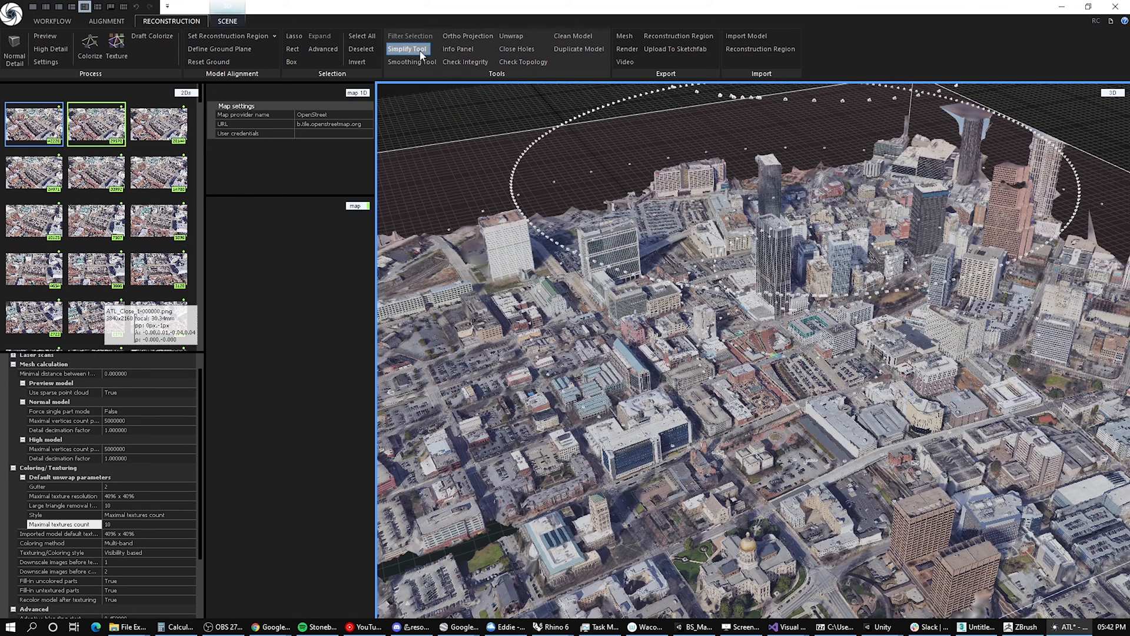
key("alt+Tab")
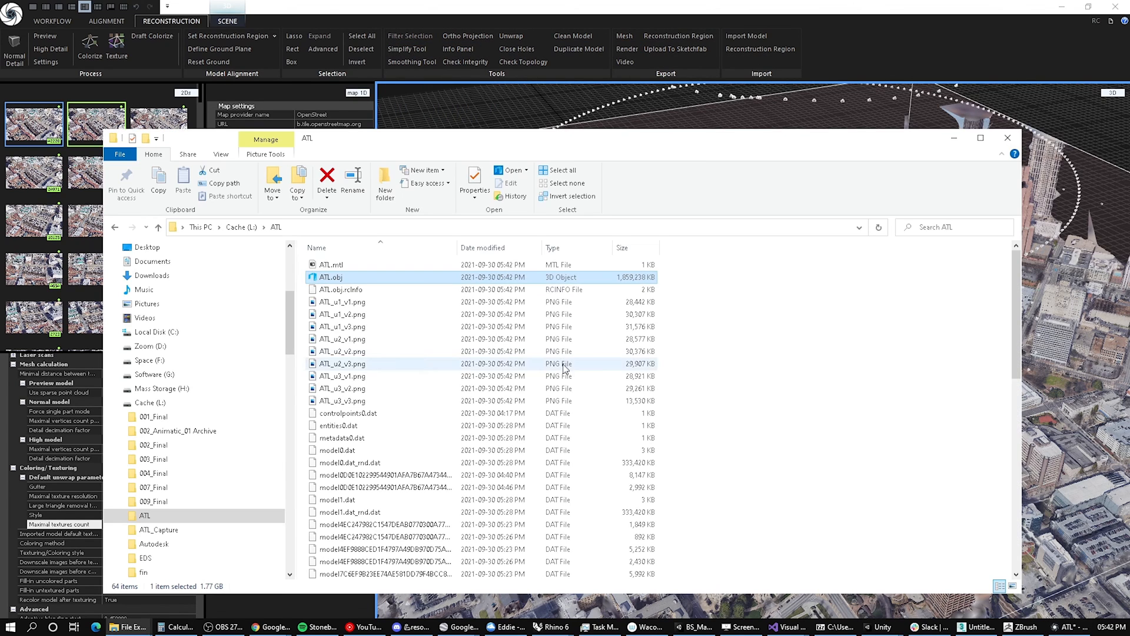
left_click(347, 301)
double_click(351, 327)
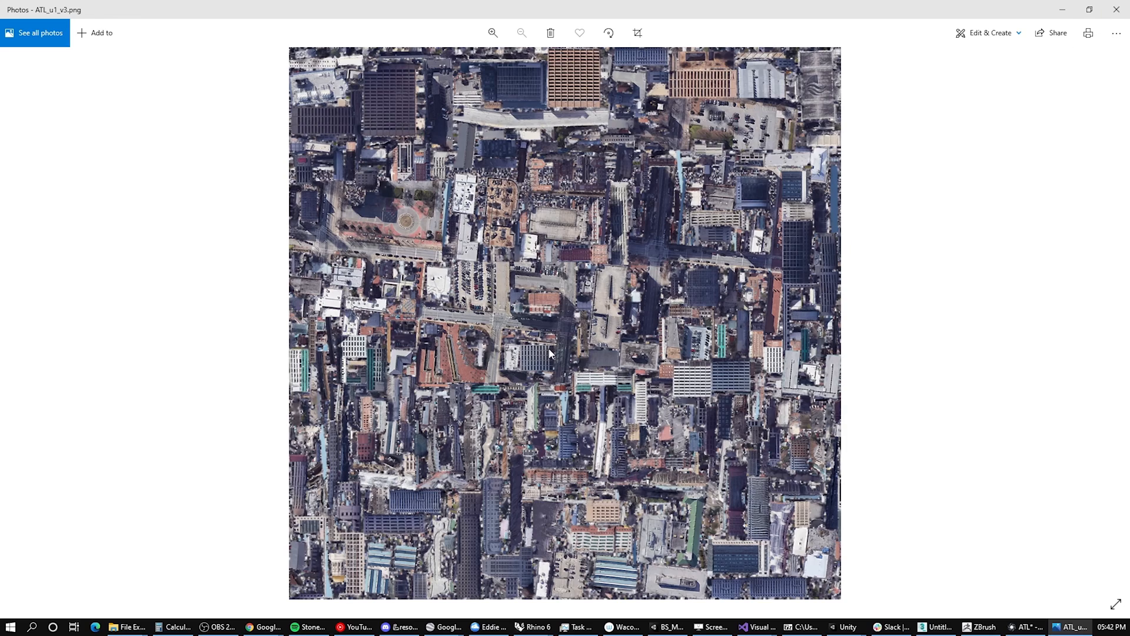
scroll(549, 348, "up", 5)
scroll(589, 483, "down", 5)
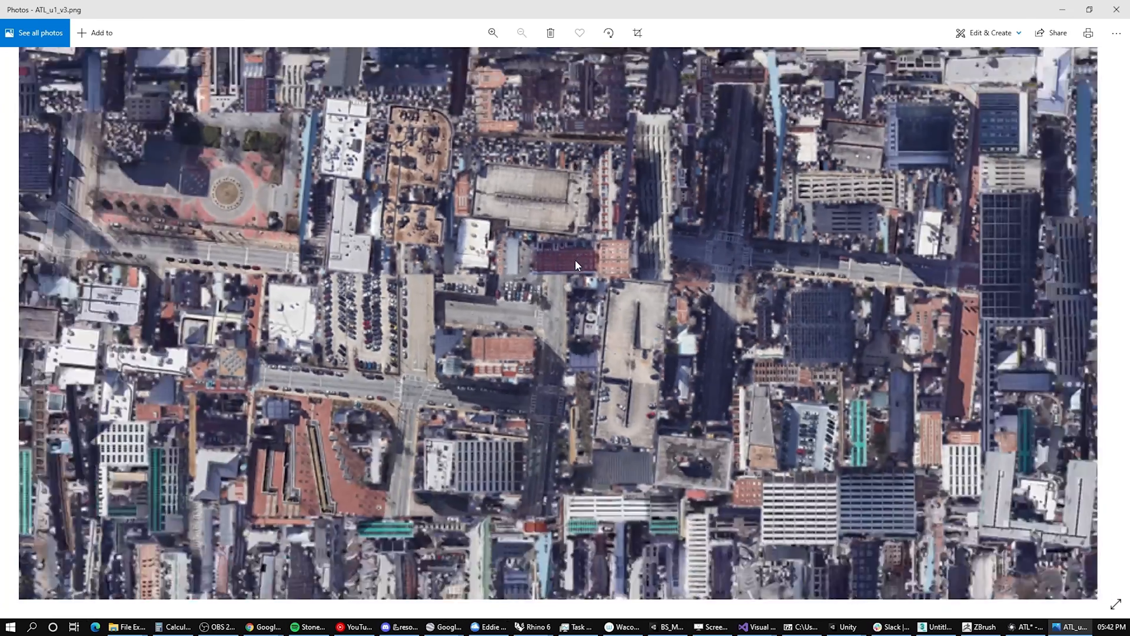
left_click(1119, 7)
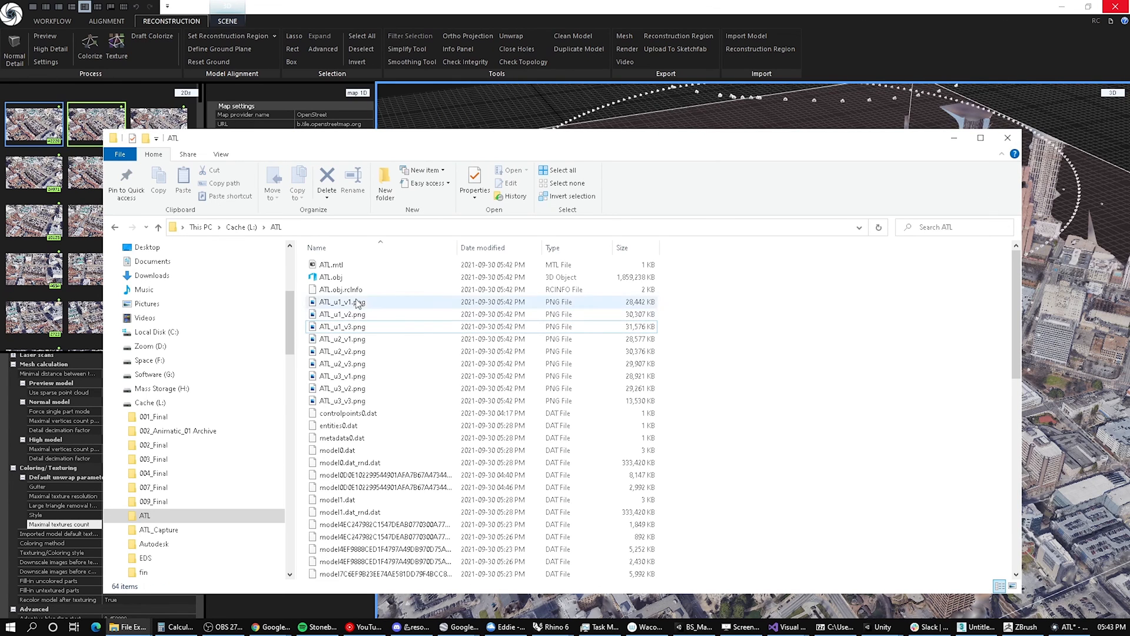
Step: Open the exported ATL.obj mesh from the ATL folder in 3D Builder
left_click(332, 279)
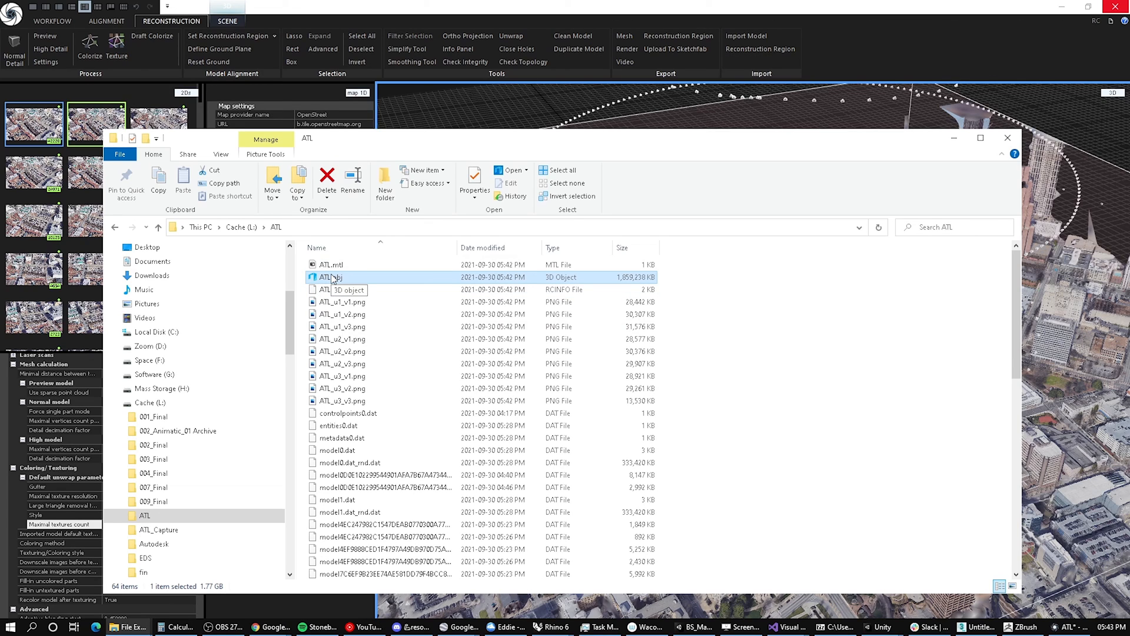
left_click(843, 331)
double_click(334, 277)
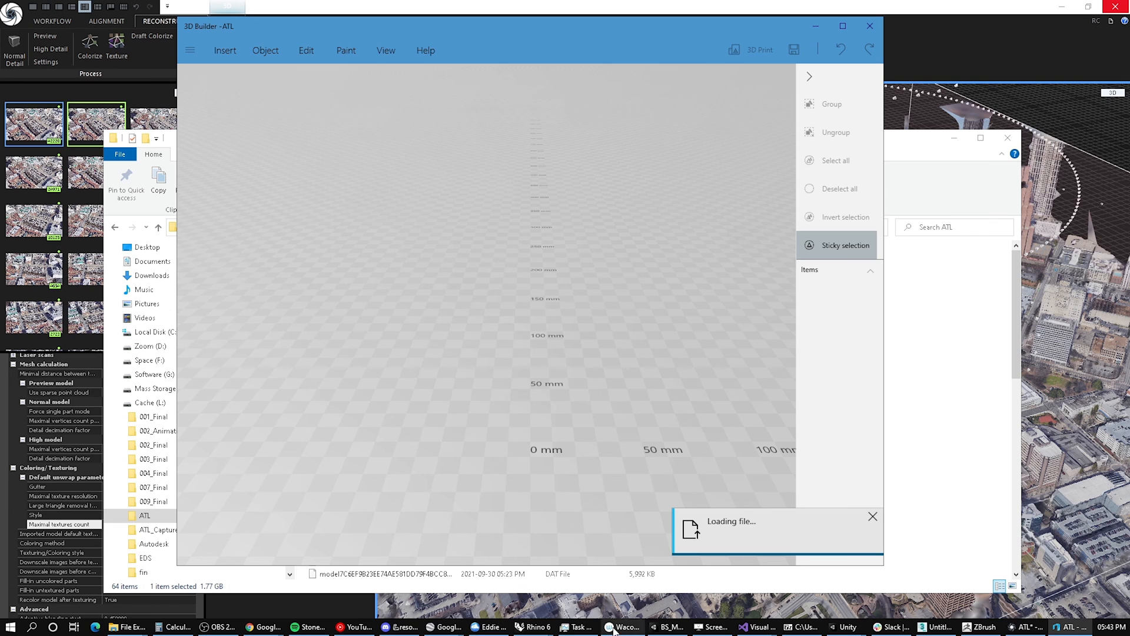
Step: Sort the Task Manager processes by name and check 3D Builder's memory use while the mesh loads
left_click(577, 627)
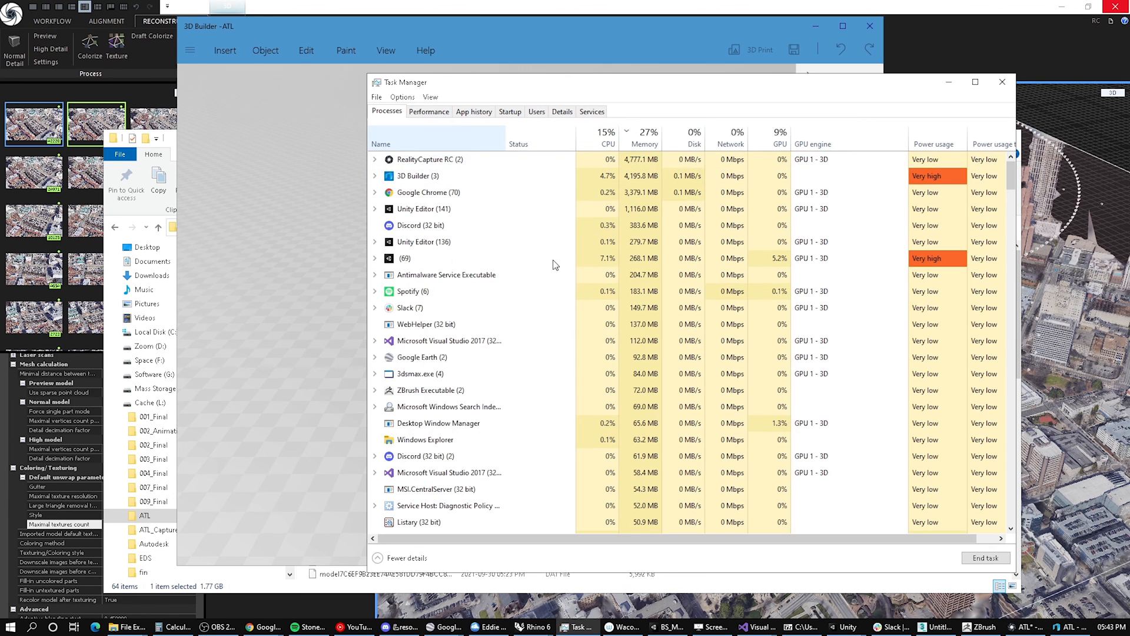
left_click(423, 141)
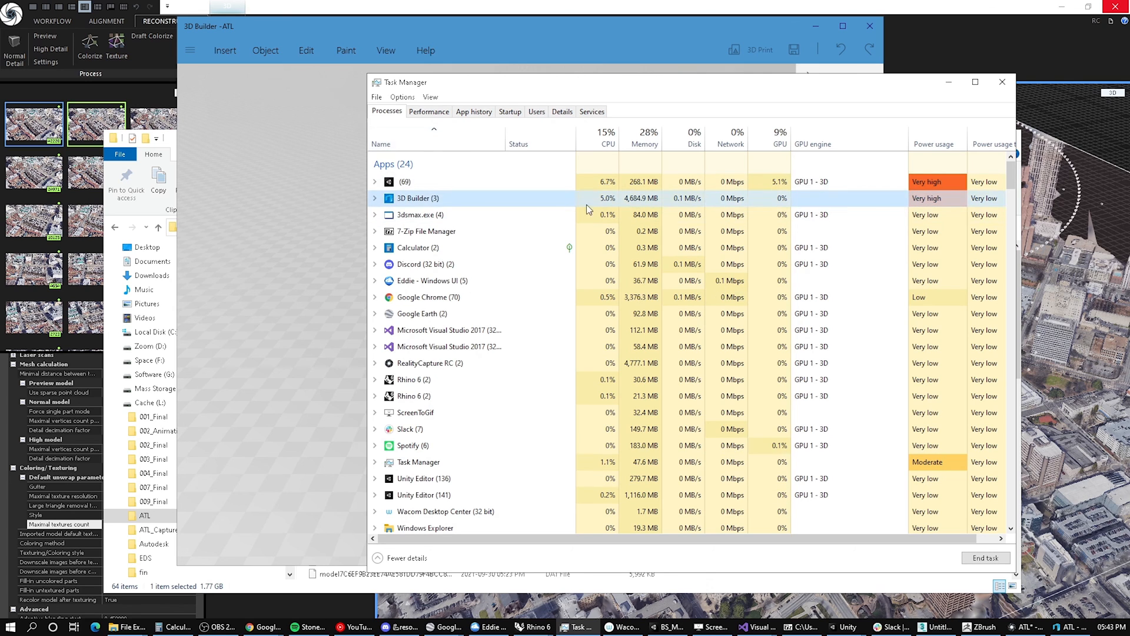
left_click_drag(827, 88, 1129, 89)
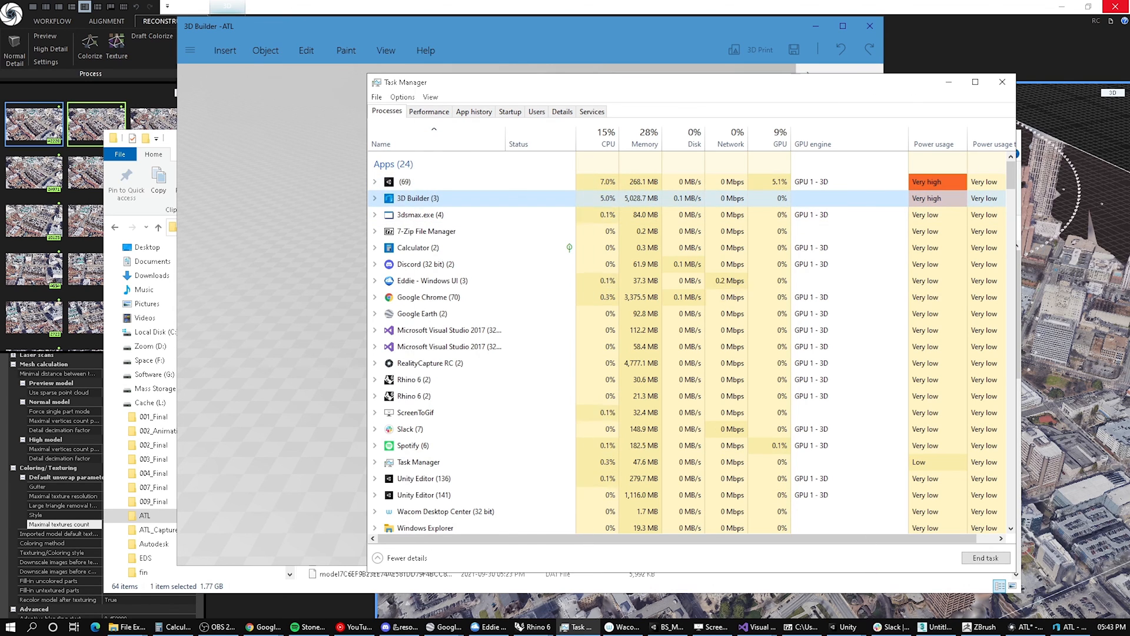
scroll(436, 412, "down", 5)
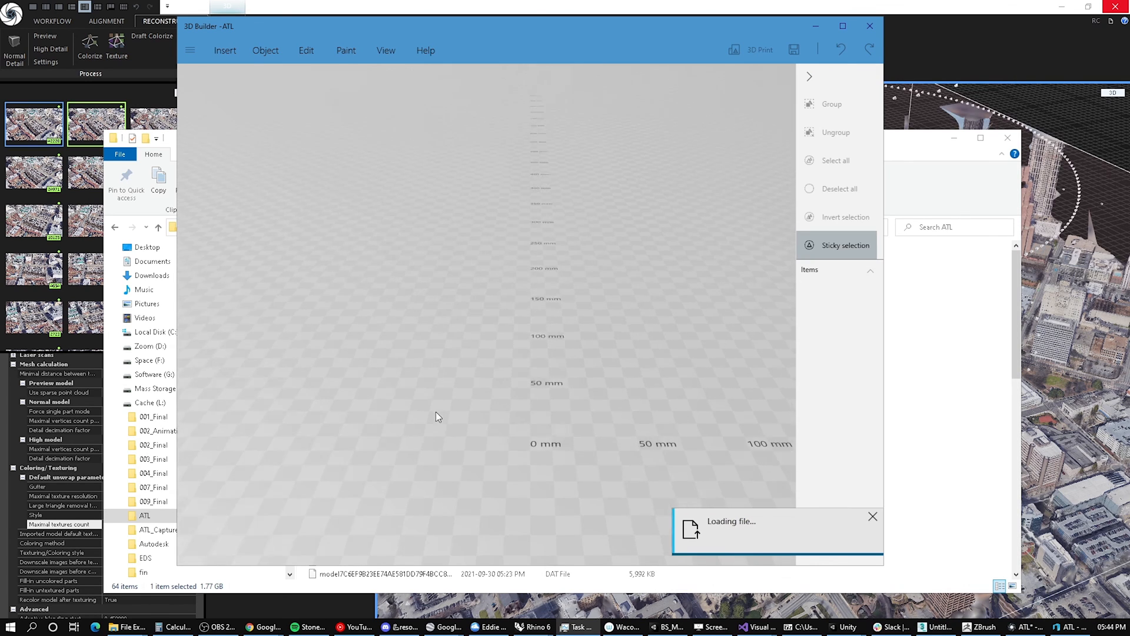
scroll(528, 294, "up", 3)
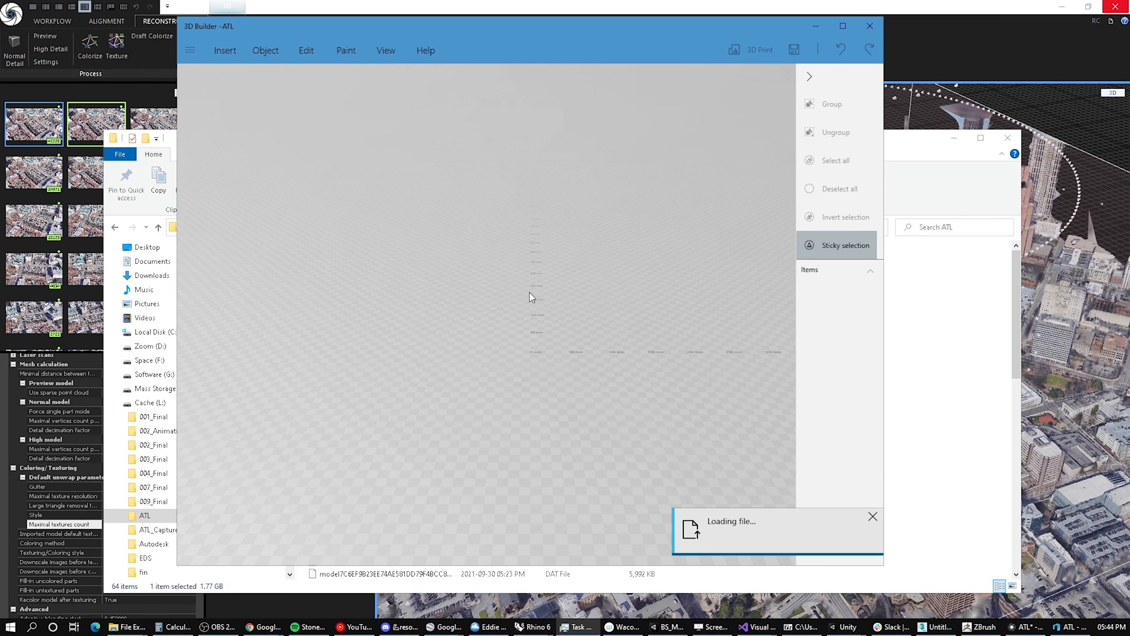
scroll(556, 453, "up", 3)
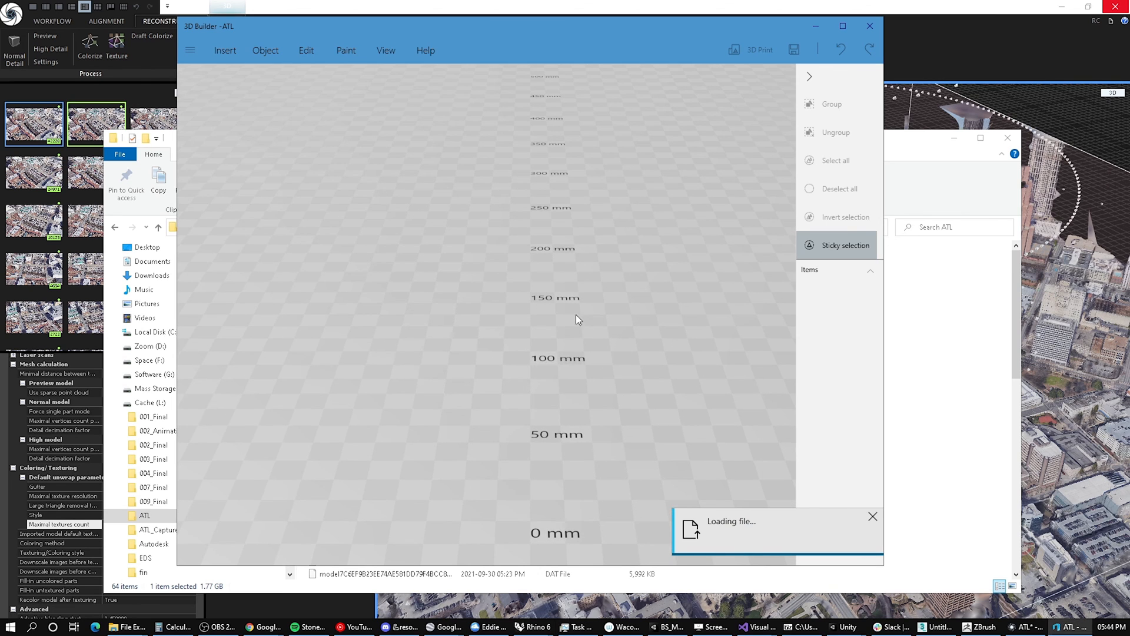
right_click_drag(534, 434, 684, 411)
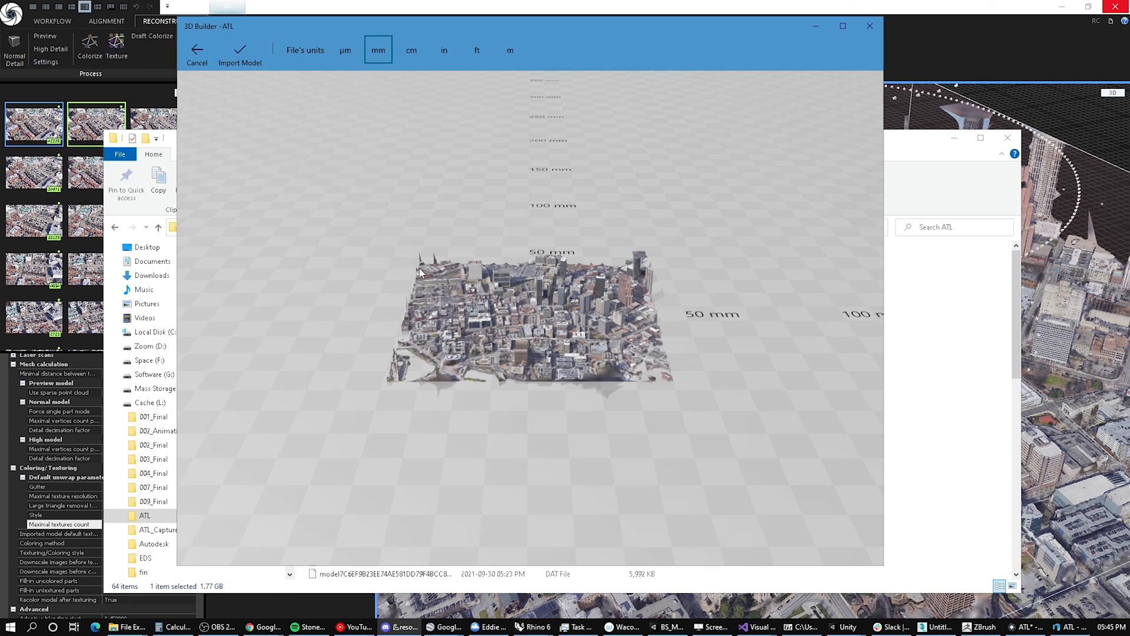
Step: Examine the textured city mesh in 3D Builder up close and from several angles, then close the preview without importing it
scroll(571, 162, "up", 5)
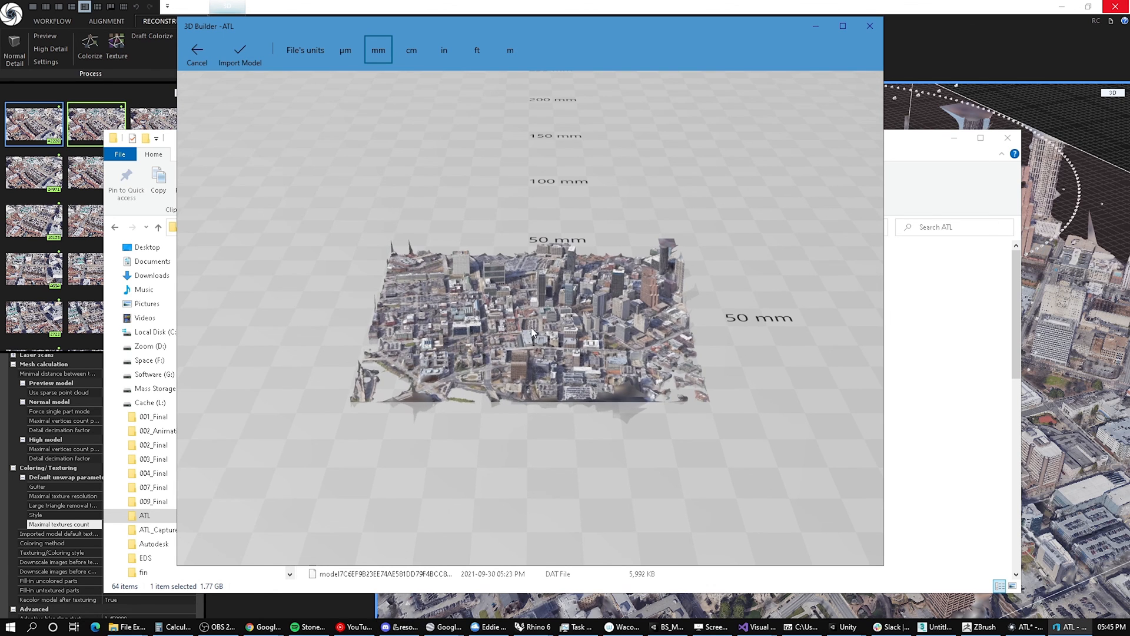
scroll(539, 273, "up", 6)
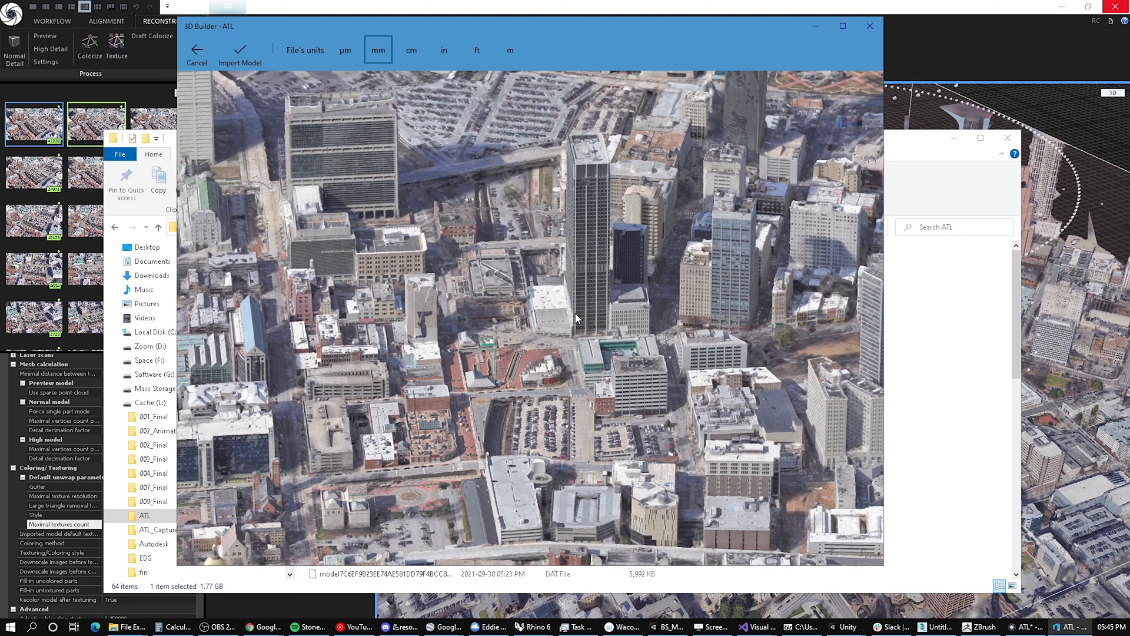
scroll(576, 318, "up", 3)
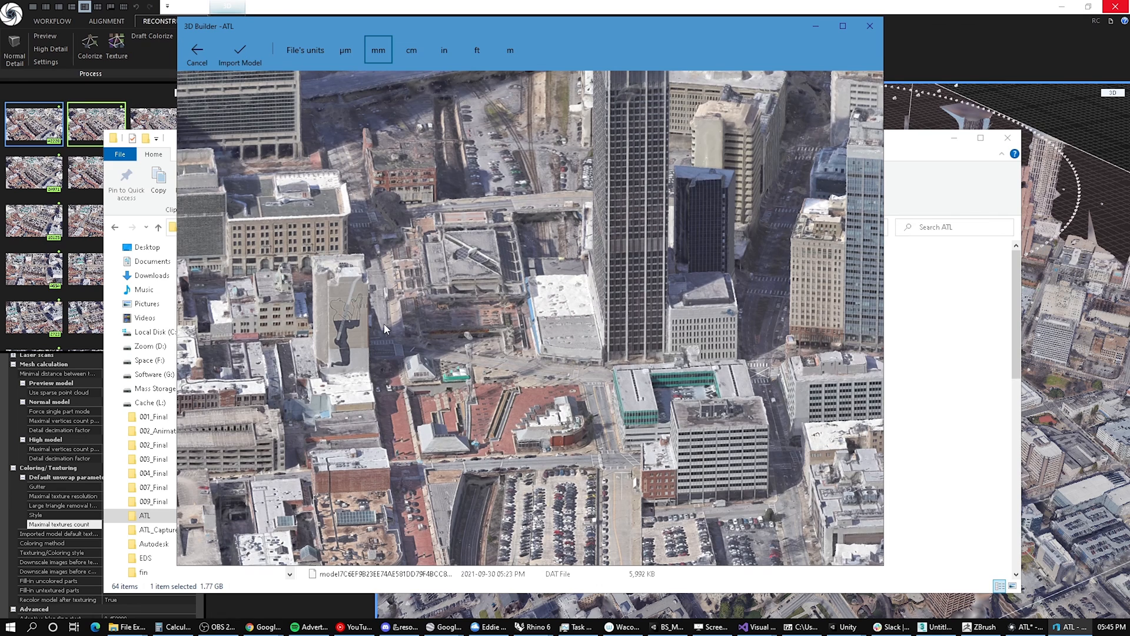
right_click_drag(375, 293, 336, 336)
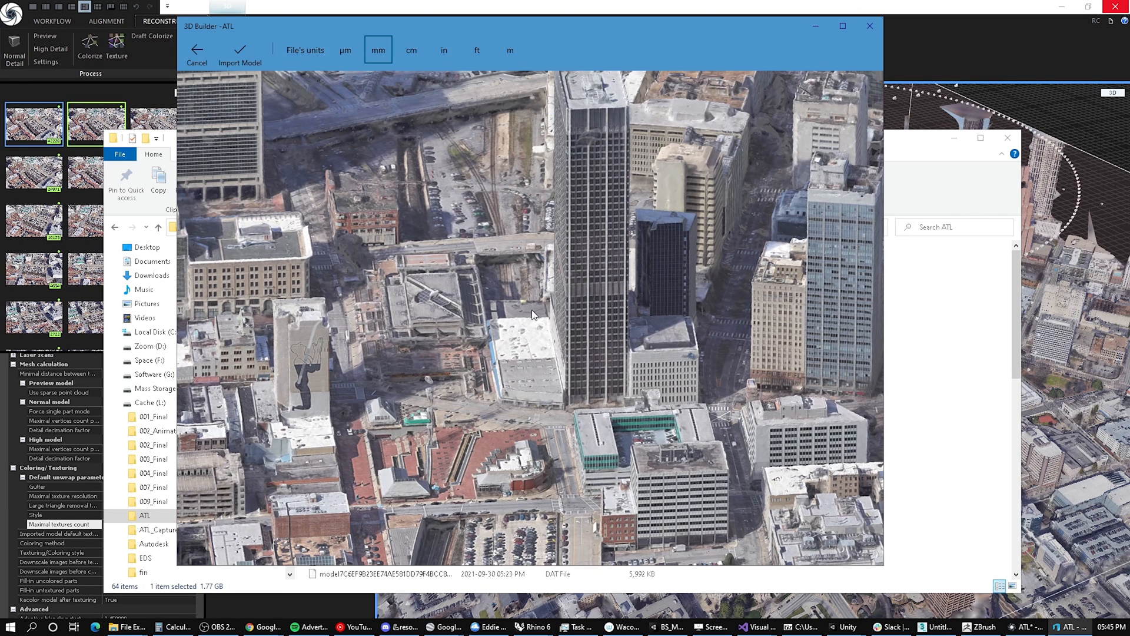
scroll(518, 316, "down", 2)
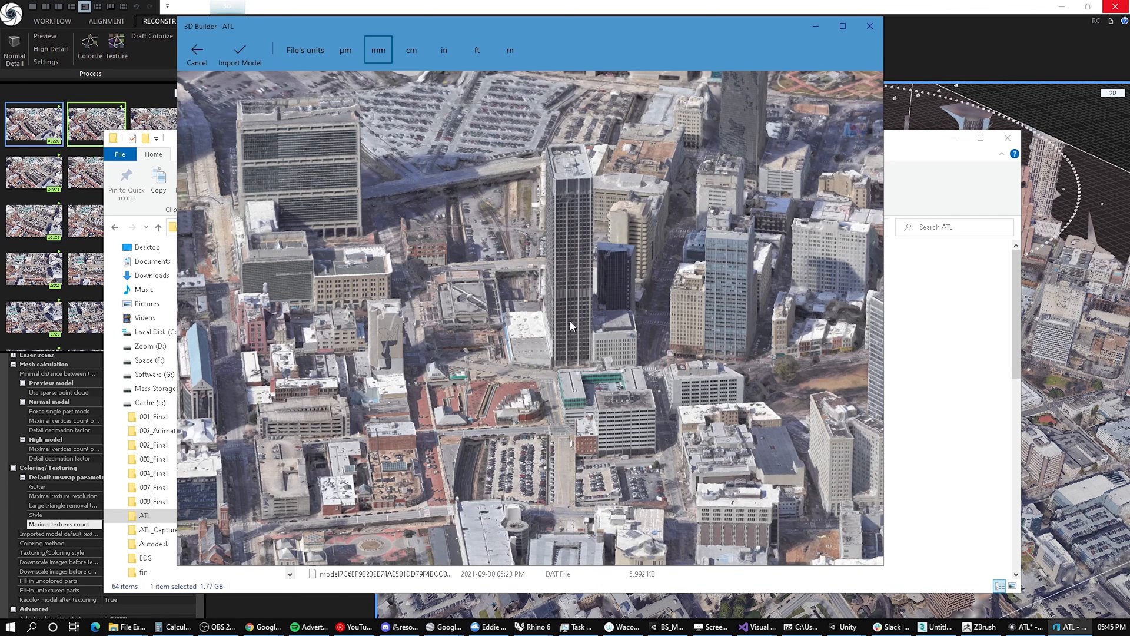
scroll(569, 324, "down", 2)
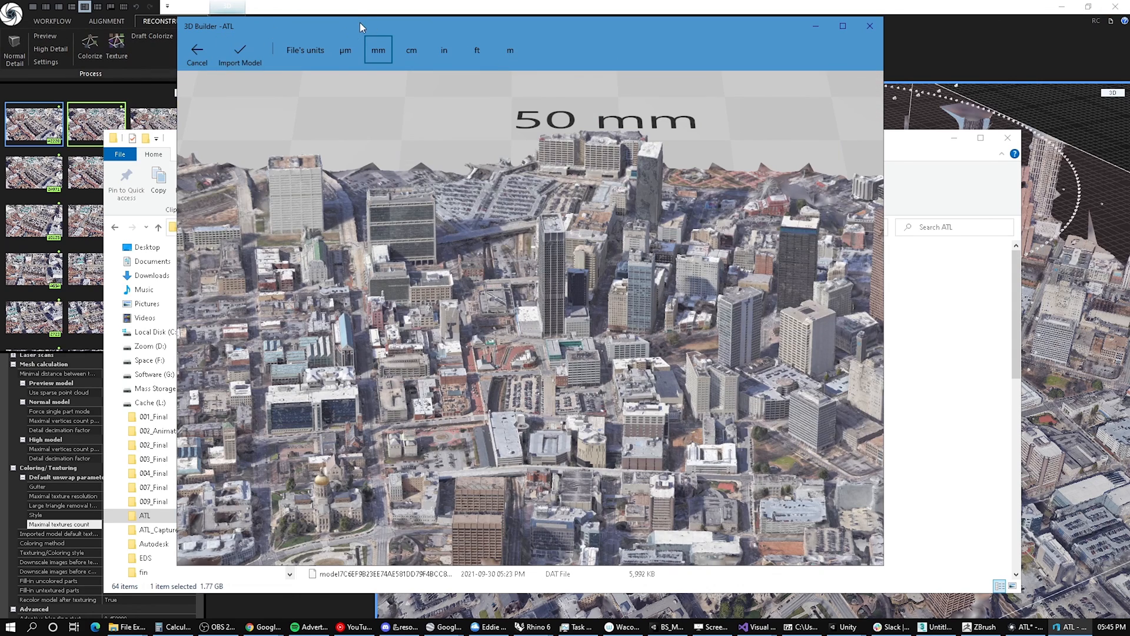
left_click_drag(361, 28, 365, 89)
left_click_drag(557, 352, 517, 386)
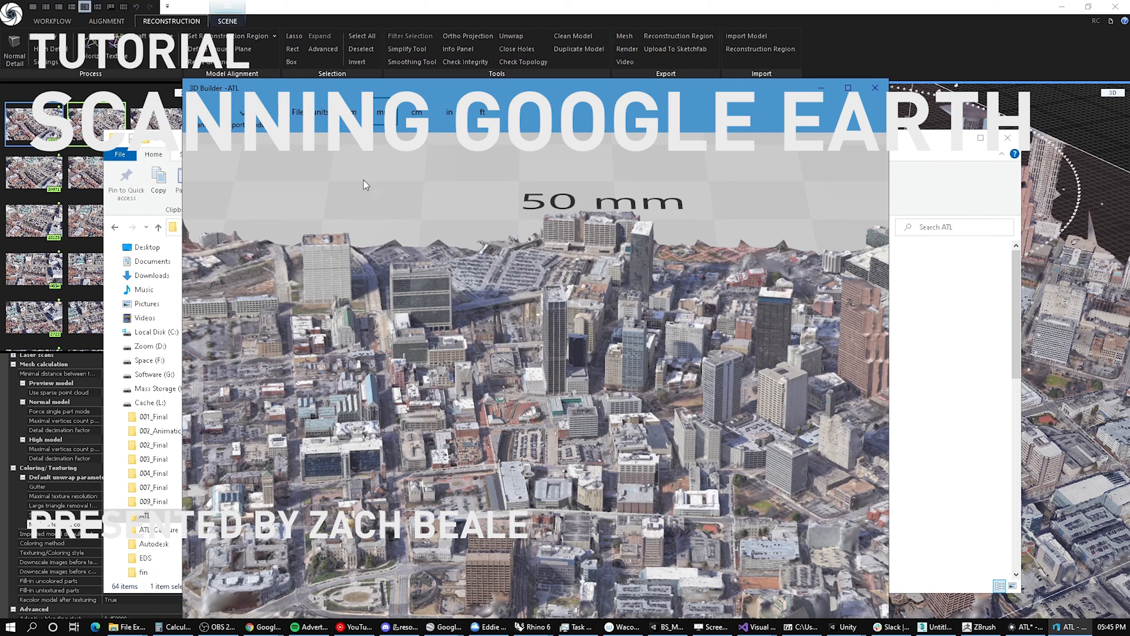
left_click_drag(365, 184, 740, 300)
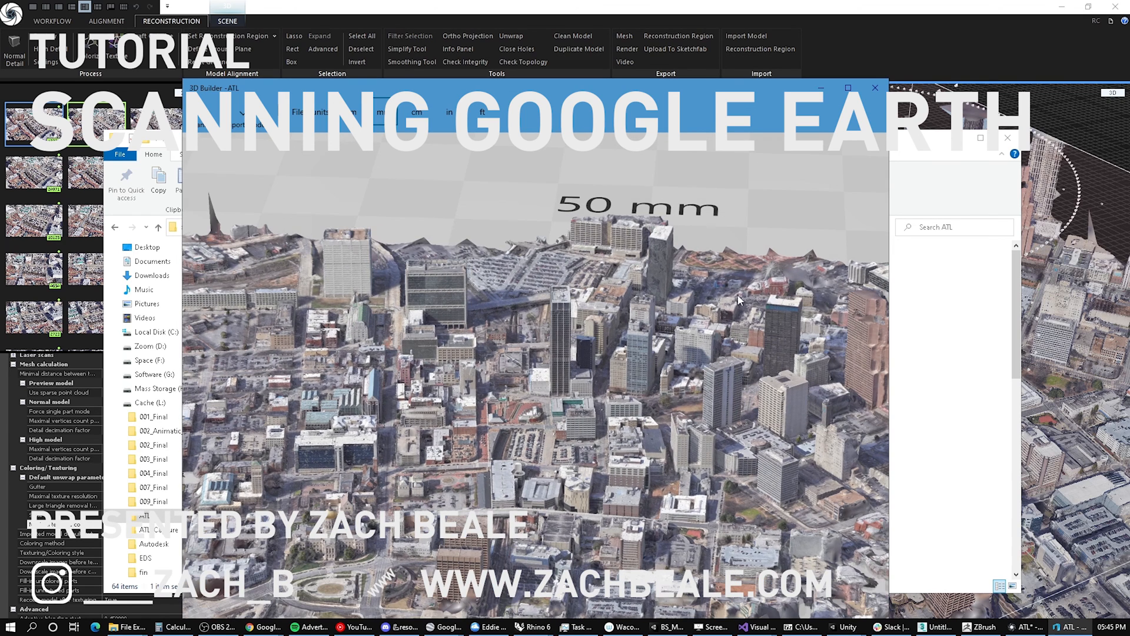
left_click(876, 88)
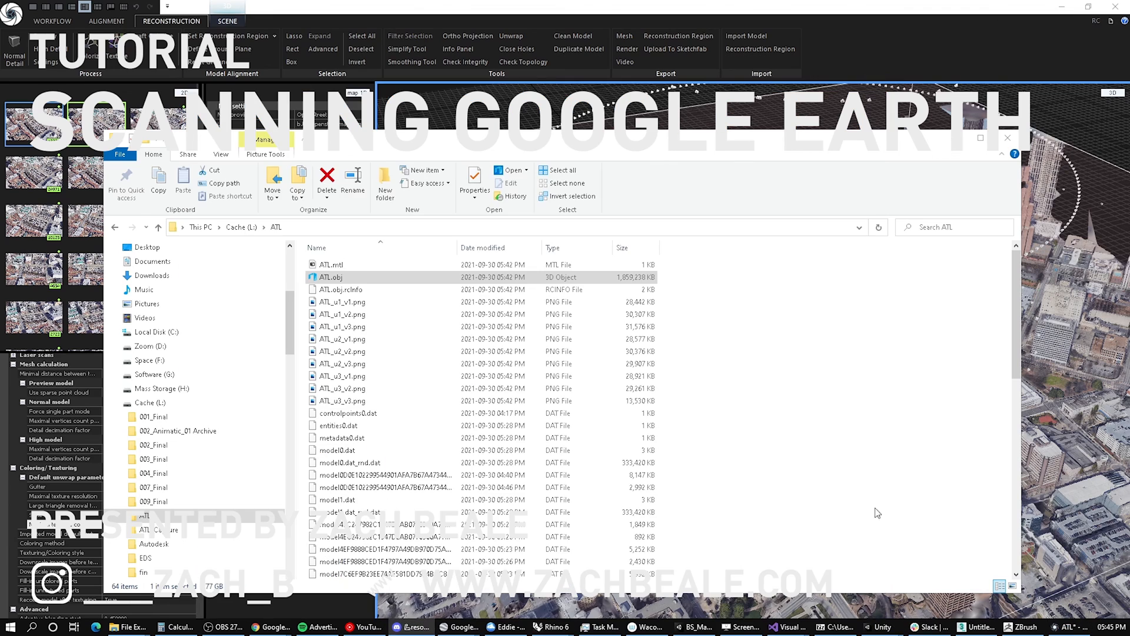